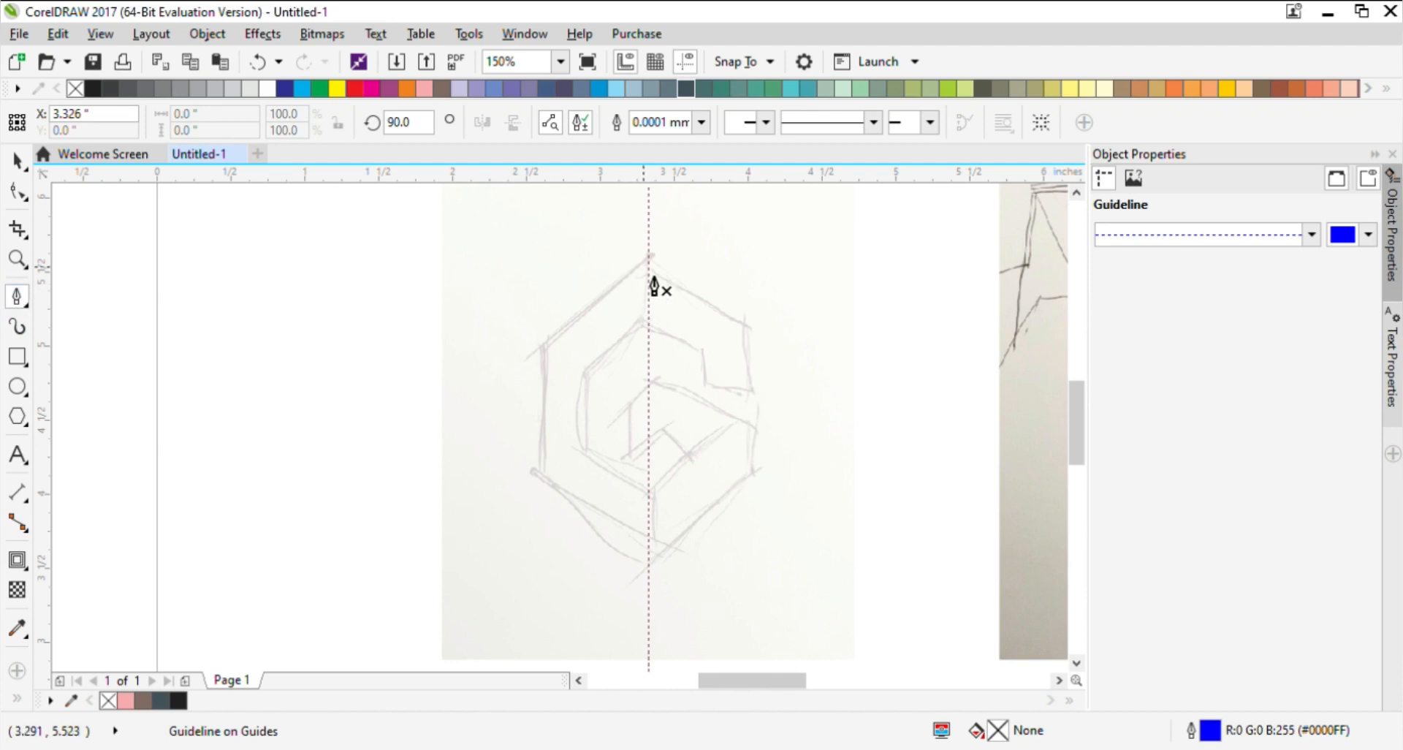
Step: Trace the left half of the sketched G's hexagonal ring as a closed shape, about 0.71 by 2.01 inches, ending on the guideline
click(648, 259)
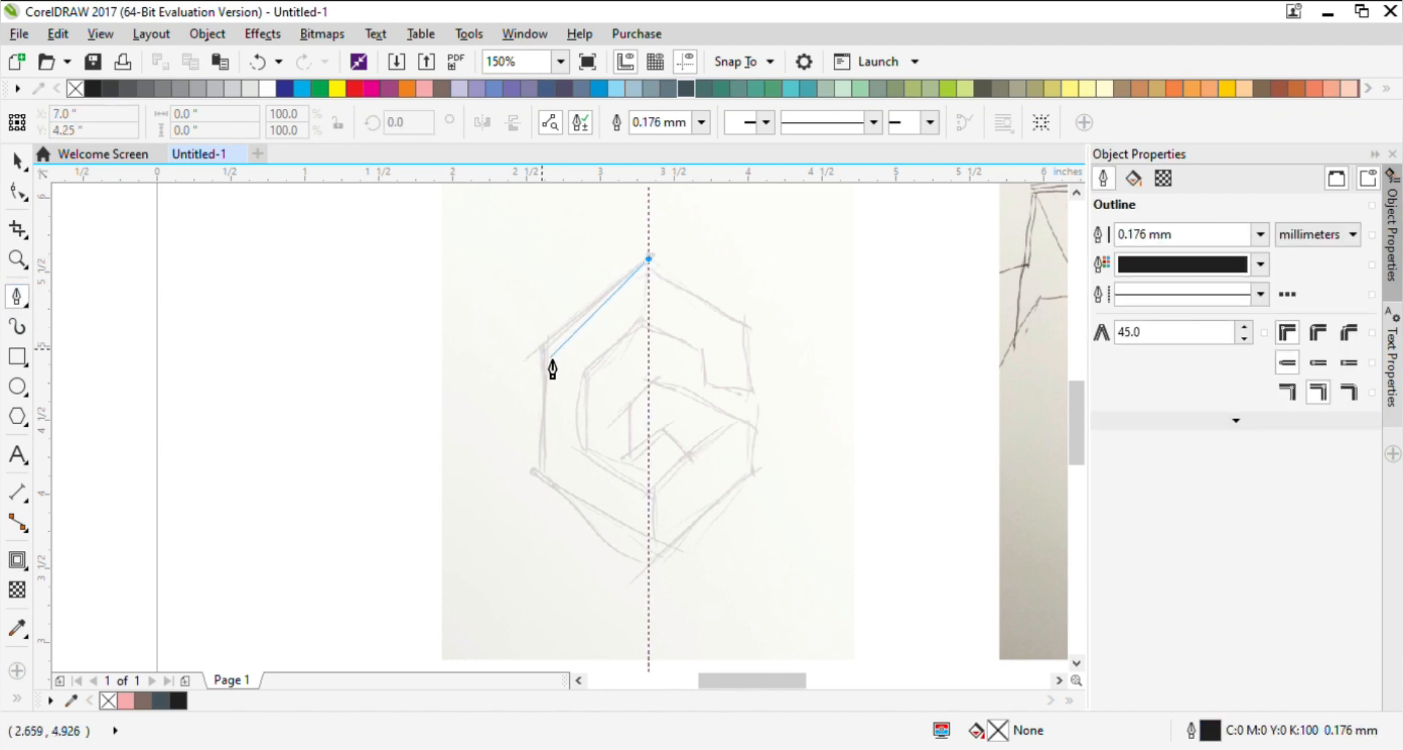
click(545, 343)
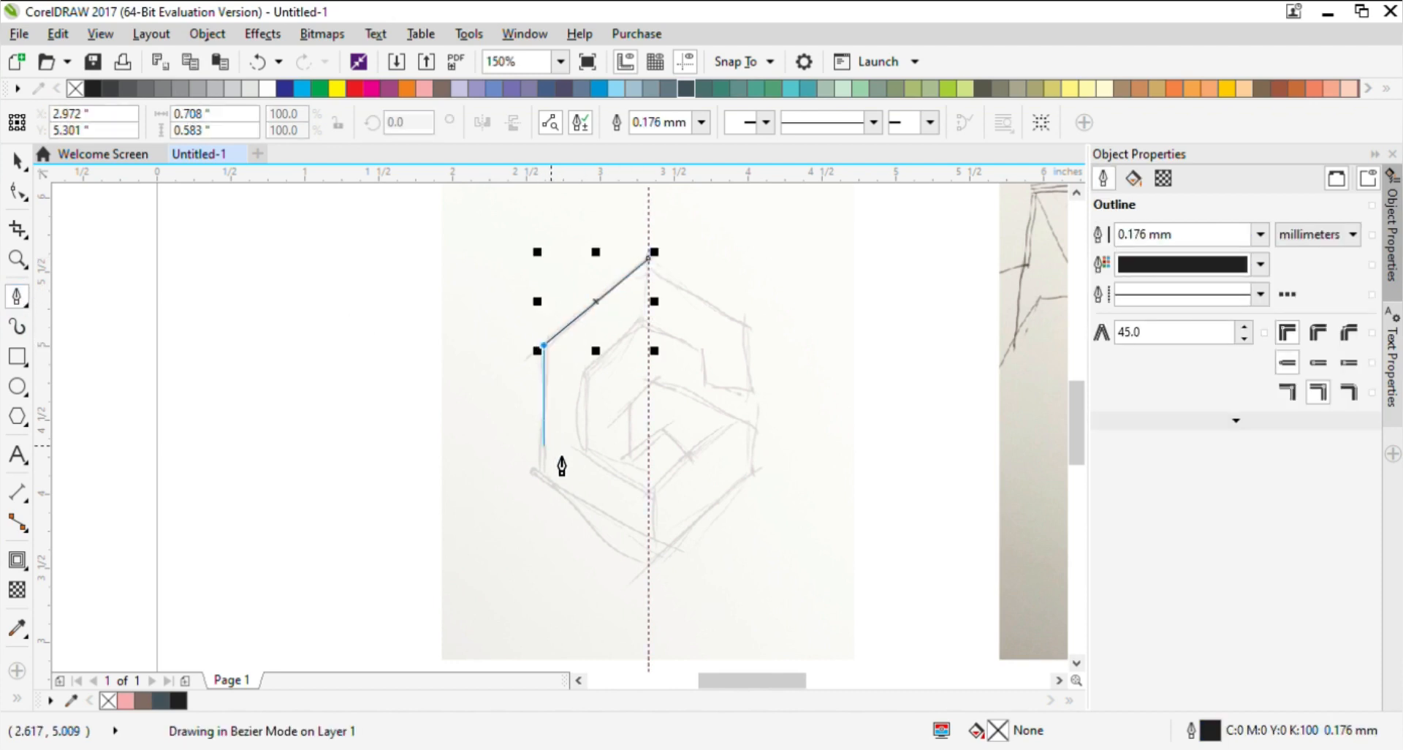
click(543, 476)
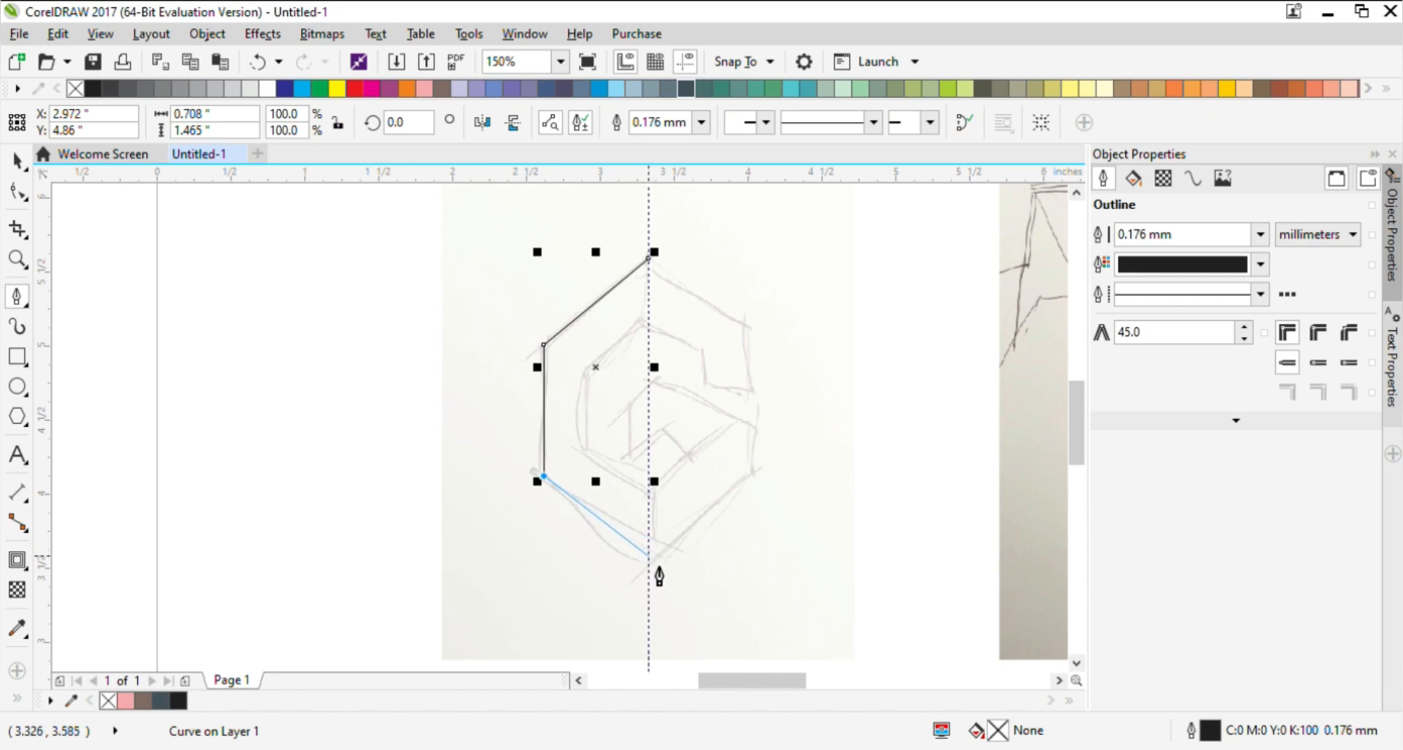
click(649, 557)
click(648, 492)
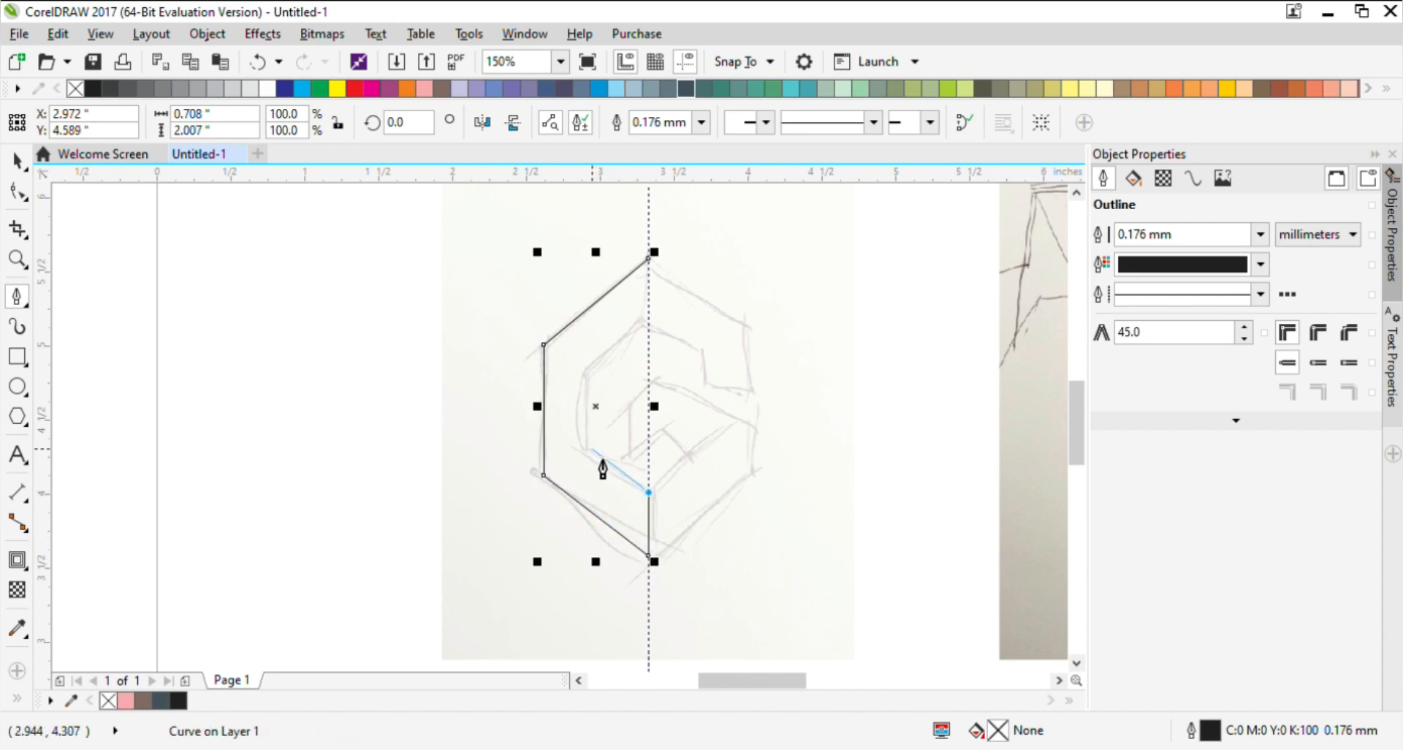
click(587, 443)
click(587, 369)
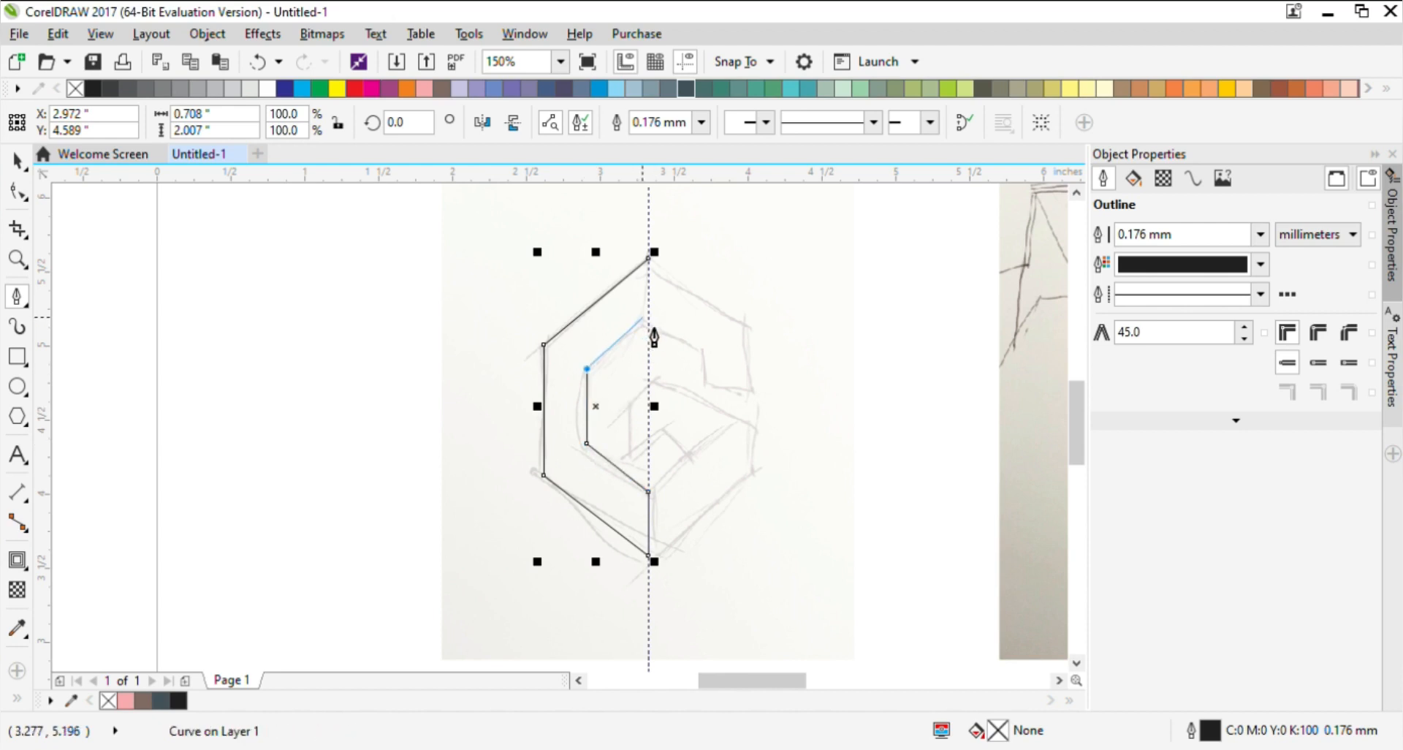
click(648, 319)
click(649, 259)
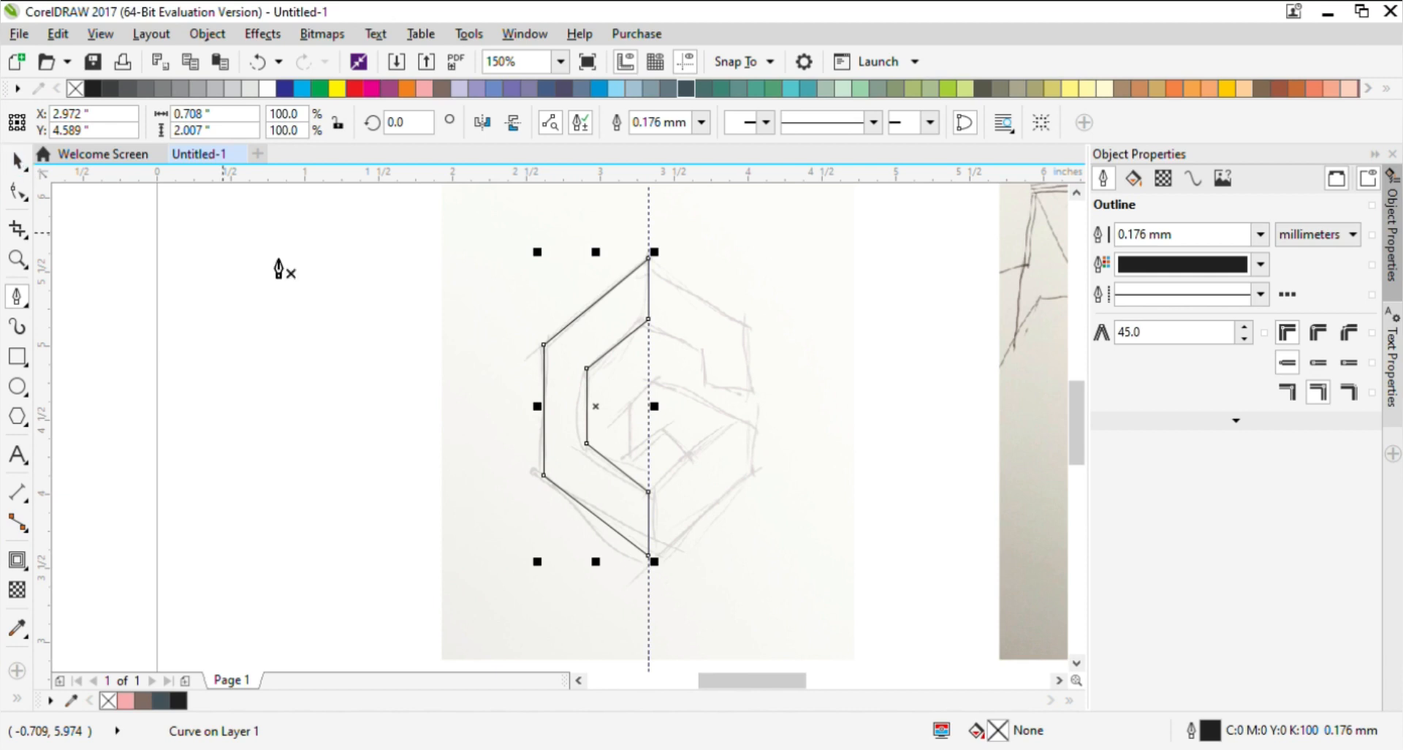
Step: Make a horizontally mirrored copy of the half ring and join it to the original along the vertical guideline
key(space)
scroll(617, 458, up, 1)
scroll(617, 461, down, 1)
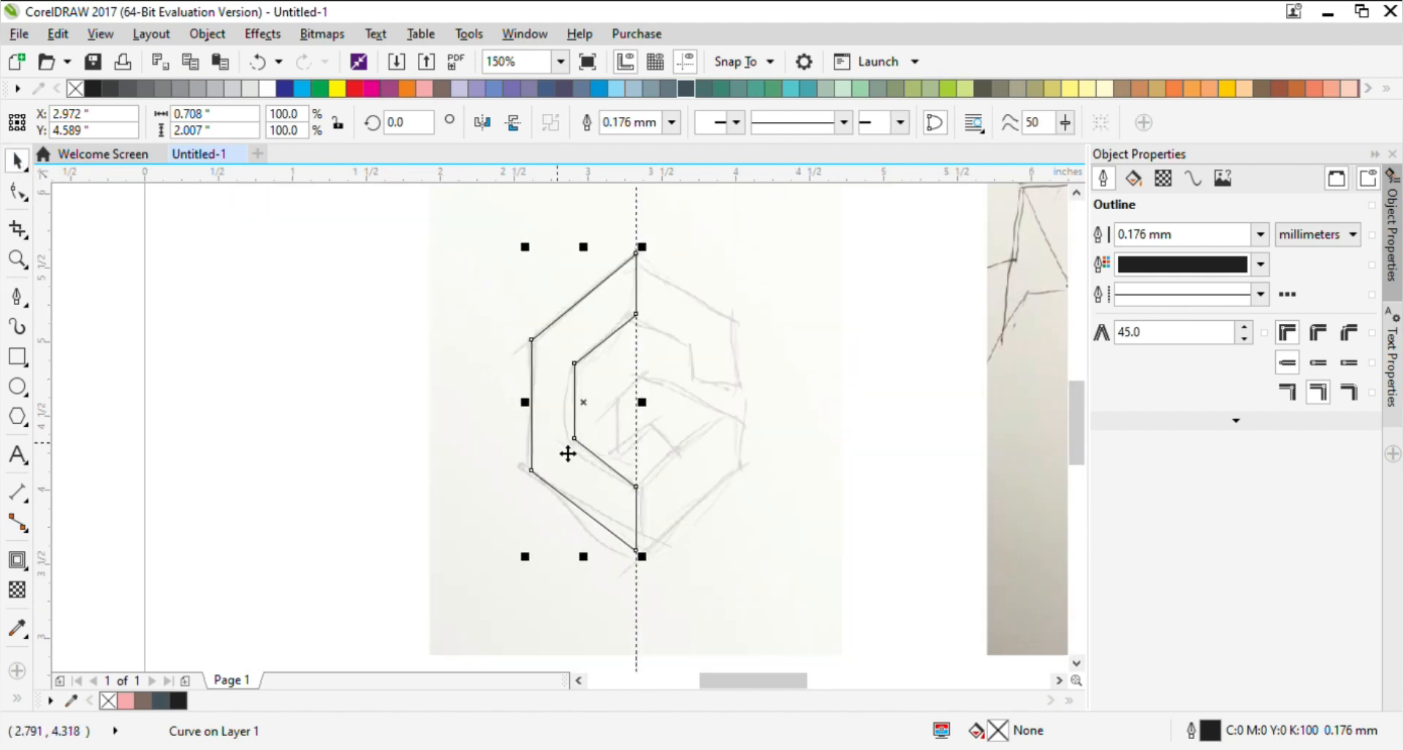
click(482, 123)
drag(627, 446, 528, 523)
scroll(738, 470, up, 2)
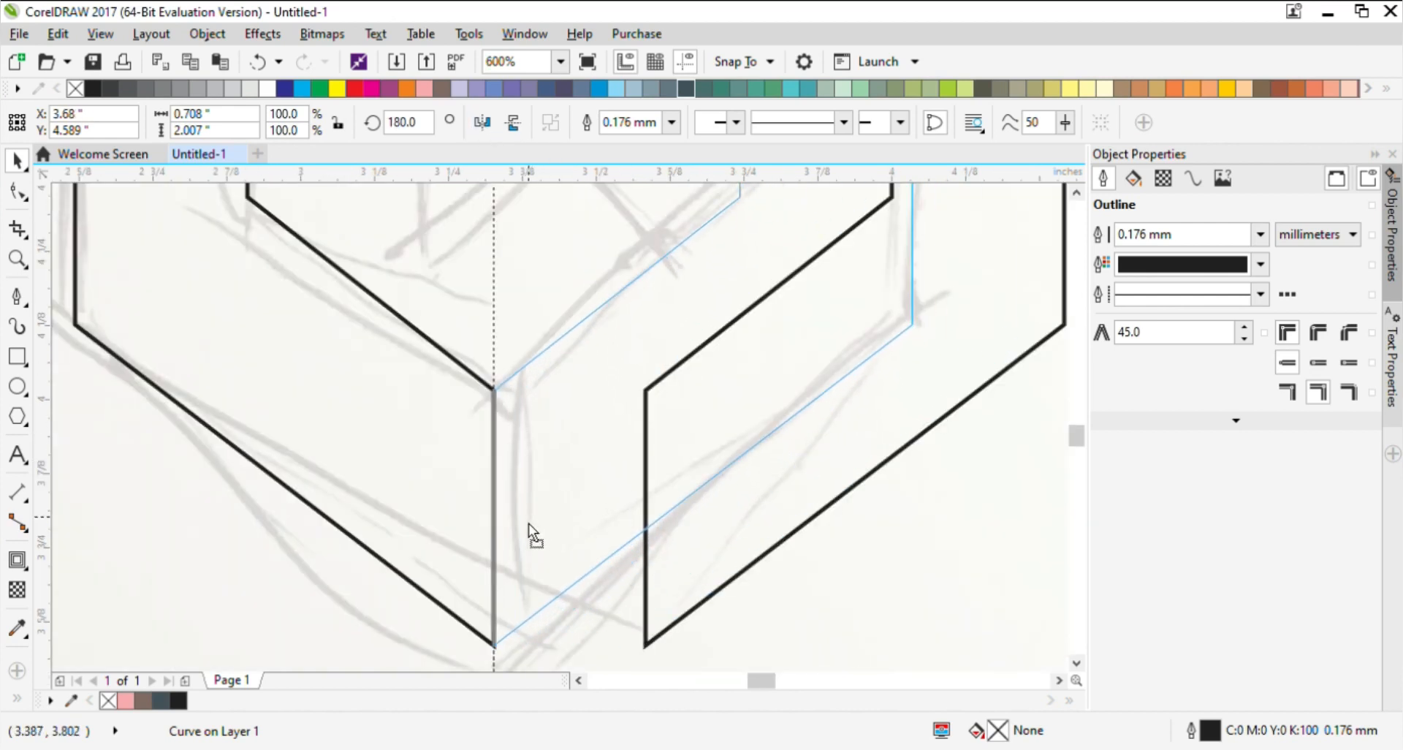
scroll(528, 524, down, 3)
scroll(564, 480, up, 1)
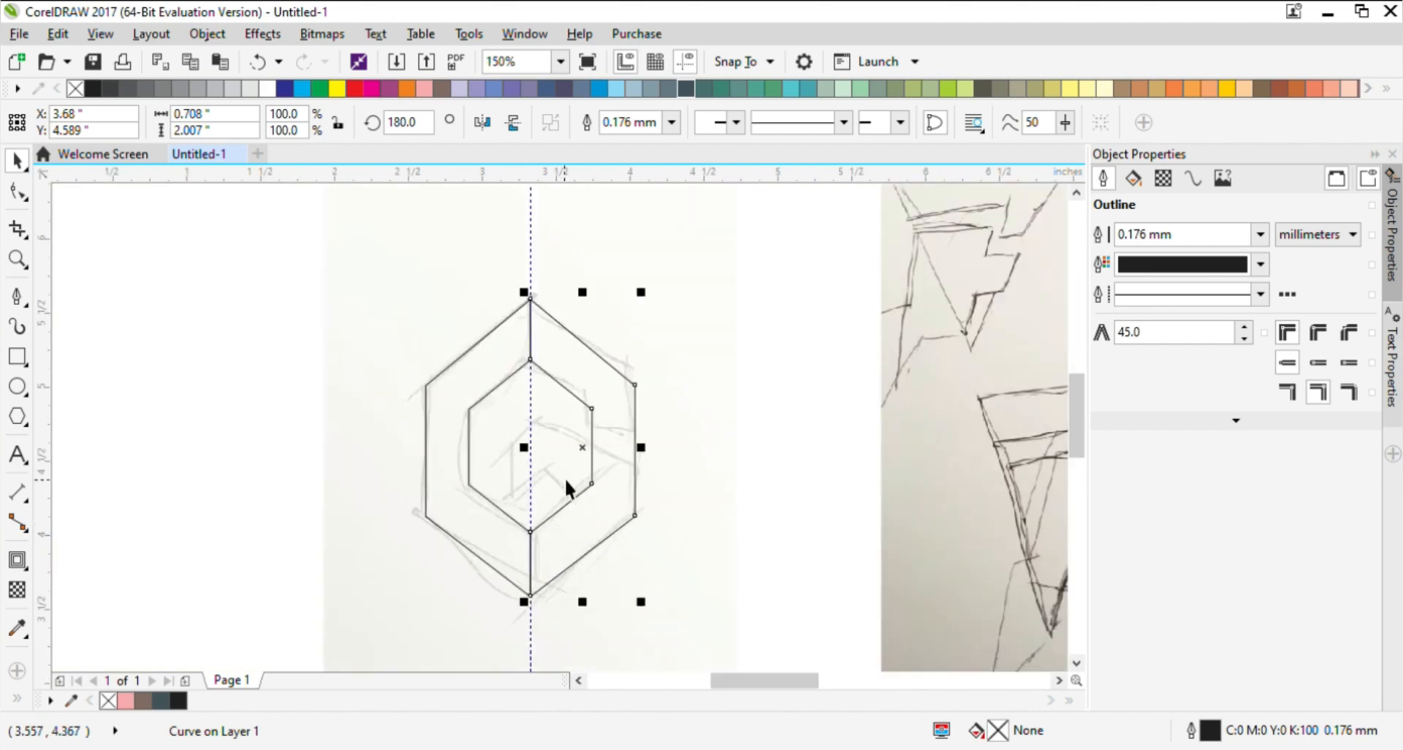
Step: Draw a closed, slanted four-sided cutting shape across the mirrored half's vertical side, following the sketched opening of the G
click(17, 296)
scroll(592, 431, up, 2)
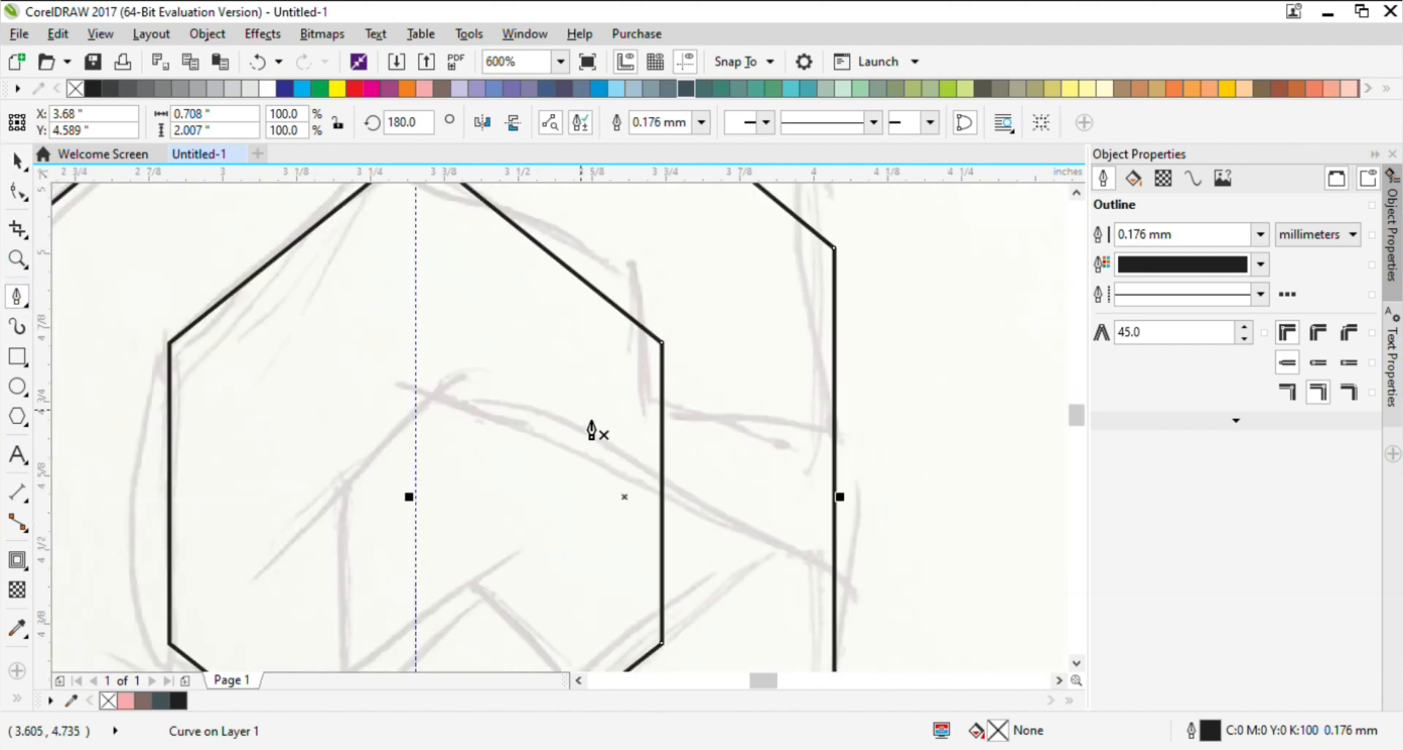
click(616, 388)
click(664, 406)
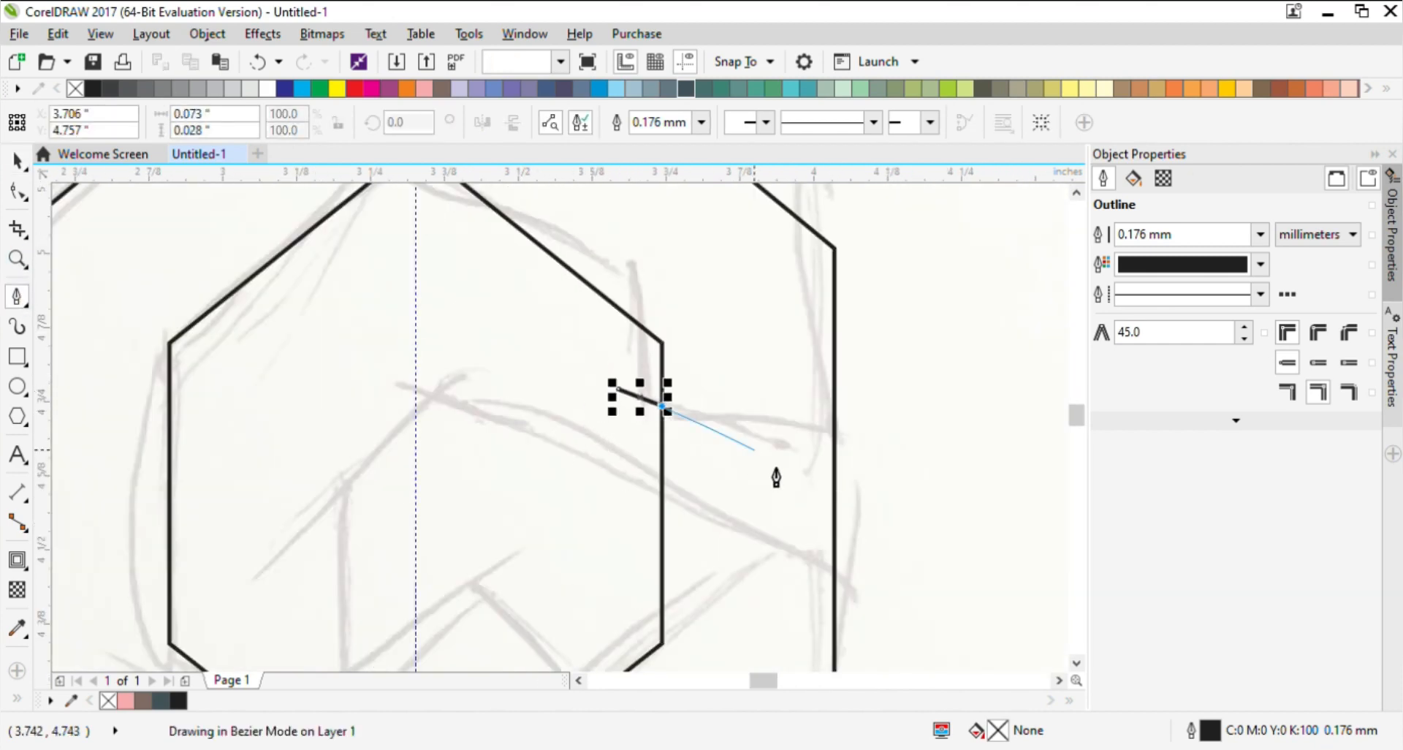
click(901, 505)
click(901, 616)
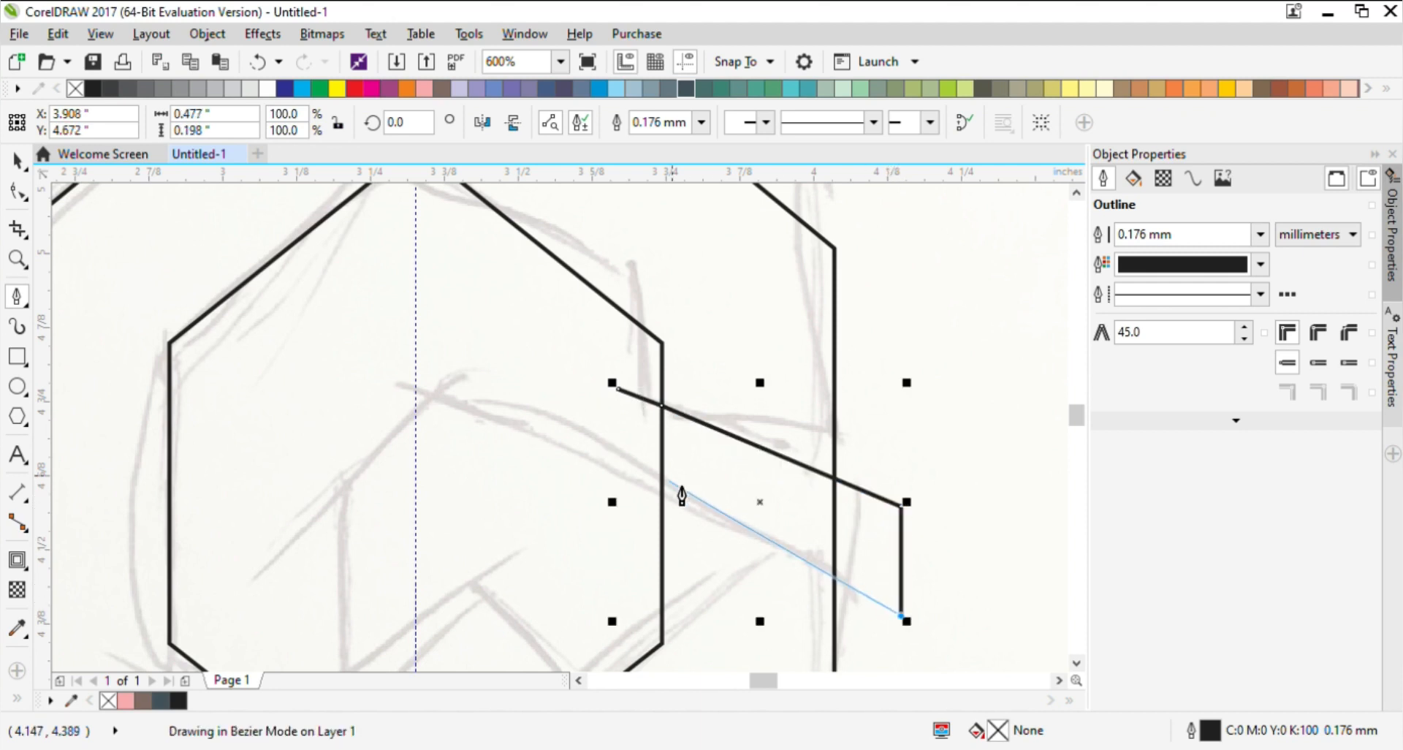
click(510, 449)
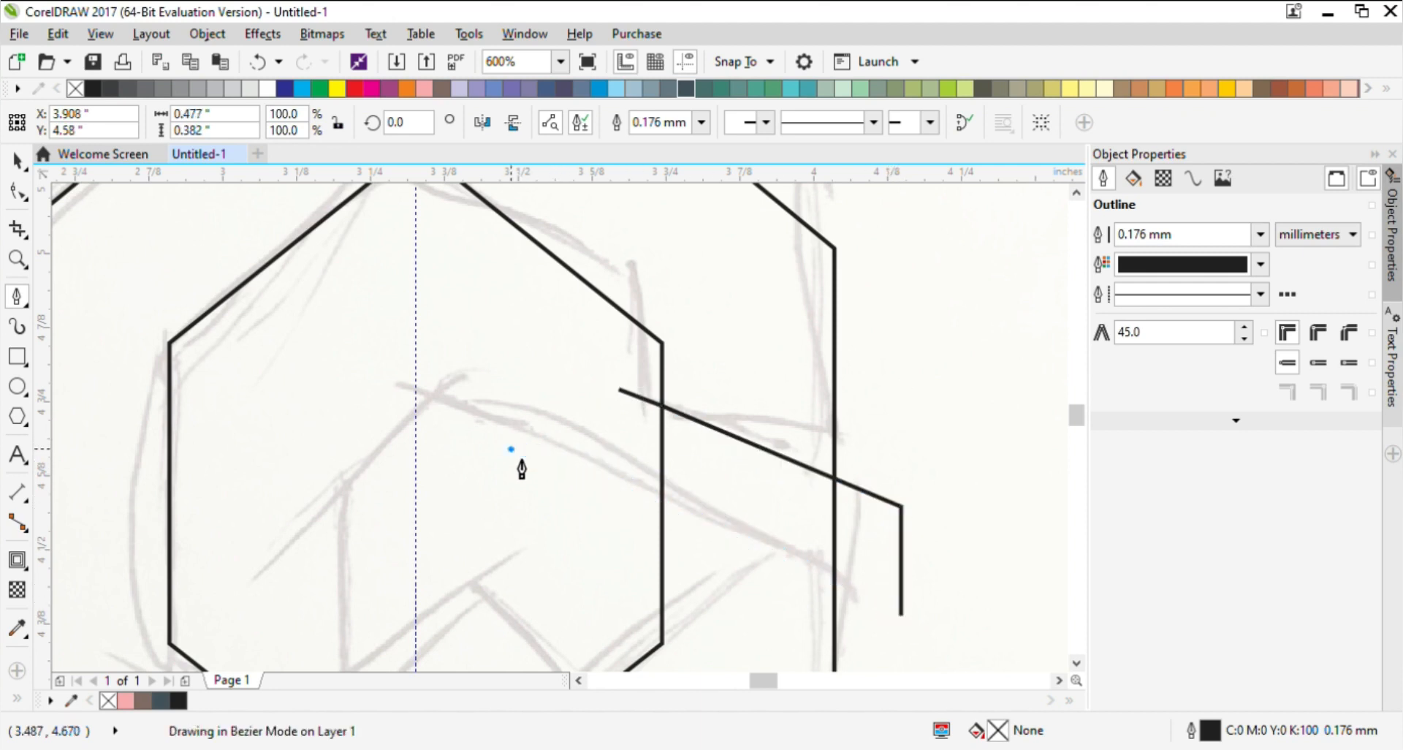
click(618, 388)
Step: Trim the right half ring with the slanted shape and delete the cutting shape
click(17, 161)
scroll(579, 316, down, 1)
shift+click(707, 307)
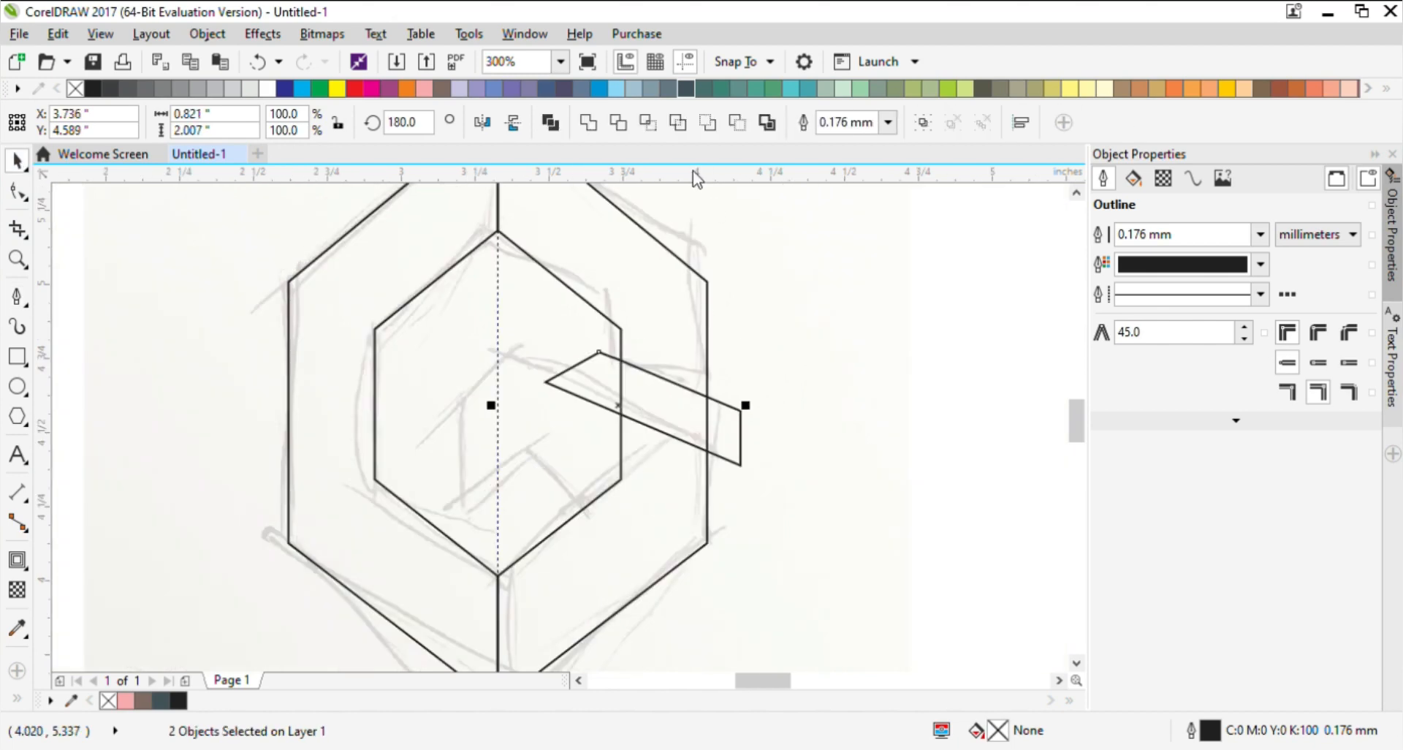
click(617, 124)
click(739, 433)
key(Delete)
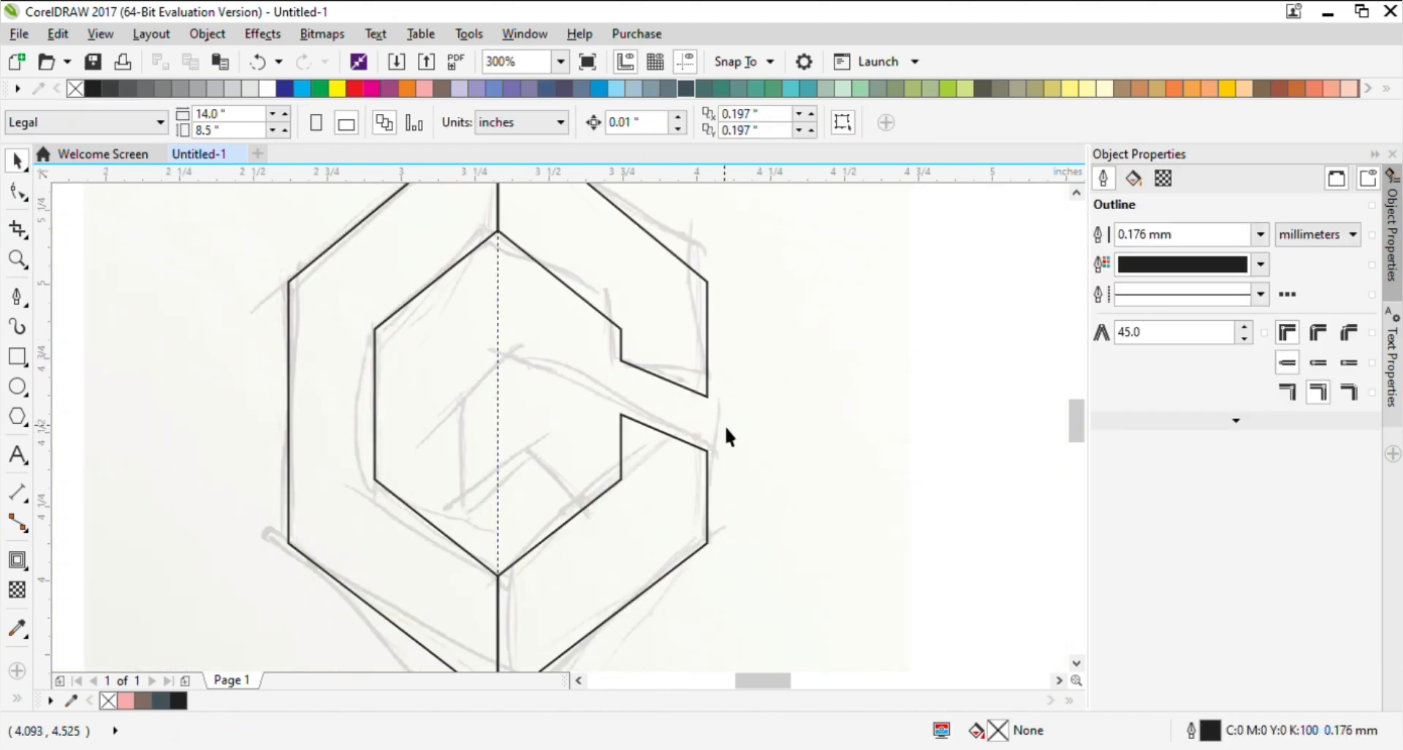
Step: Draw the G's inner bar as a closed shape about 0.85 inches wide, running from the opening's lower corner to the centre and back
click(17, 297)
click(707, 450)
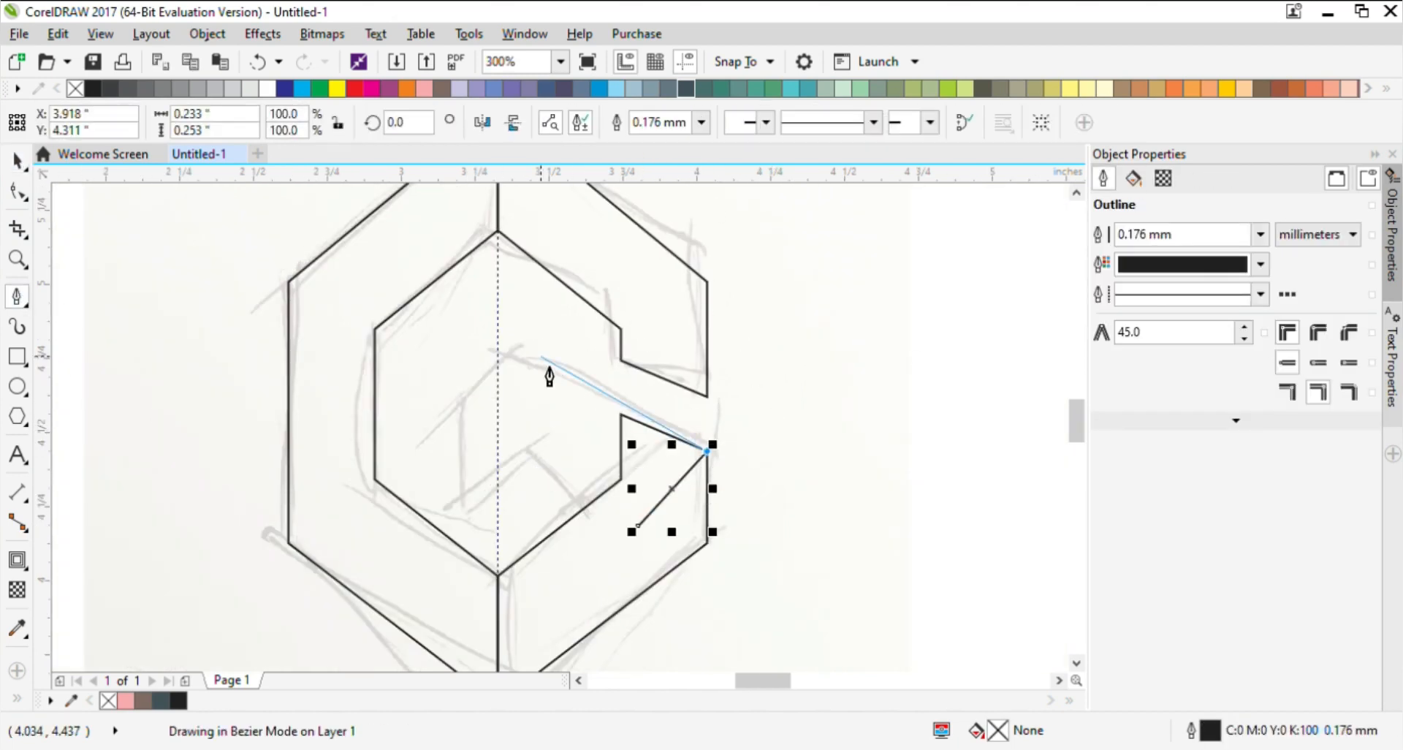
click(496, 358)
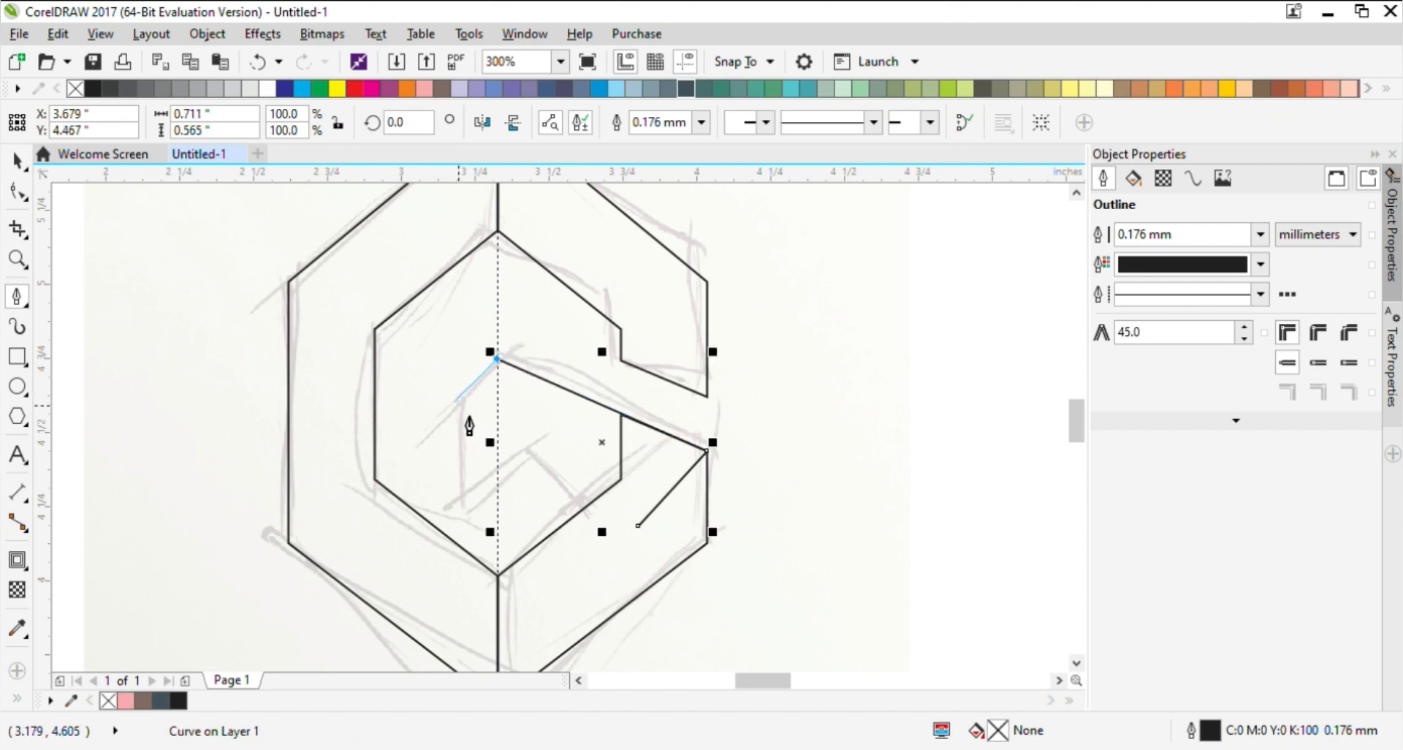
click(456, 401)
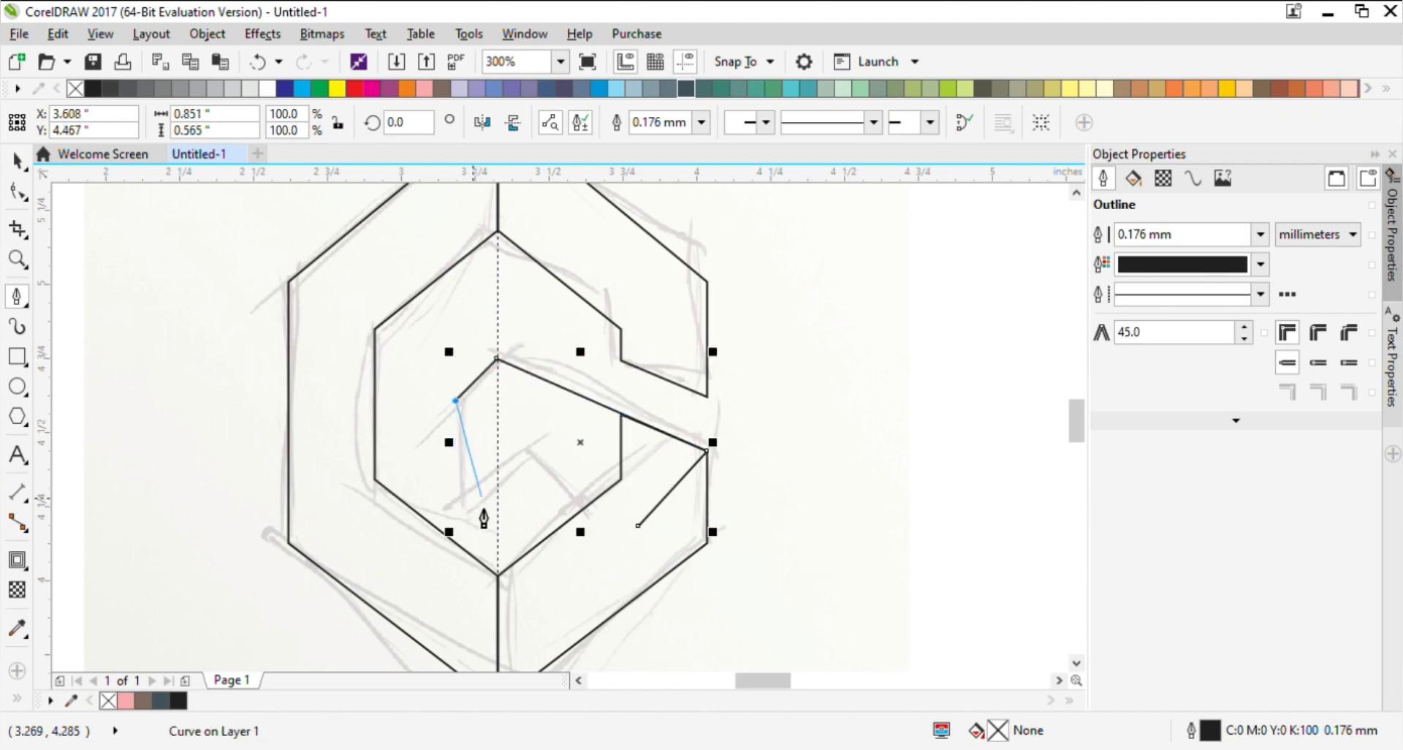
click(456, 504)
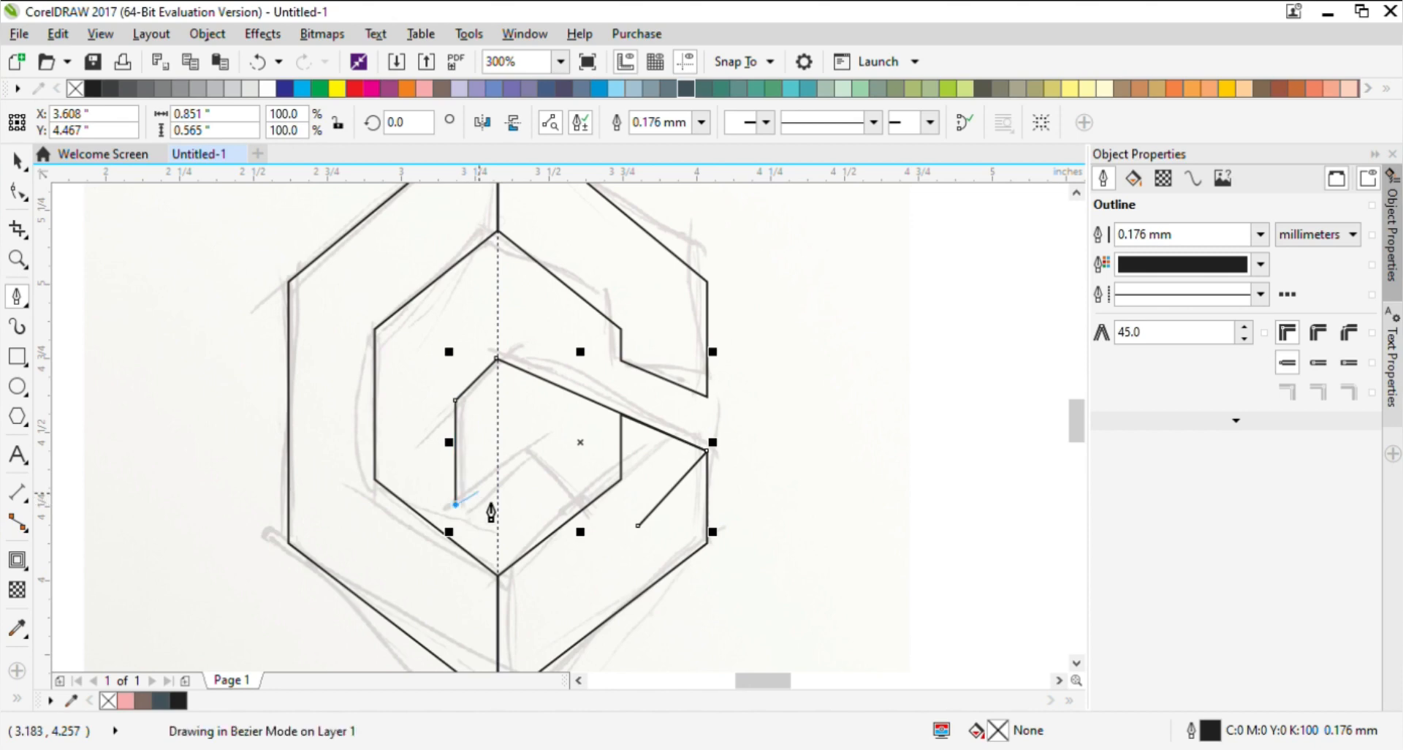
click(497, 463)
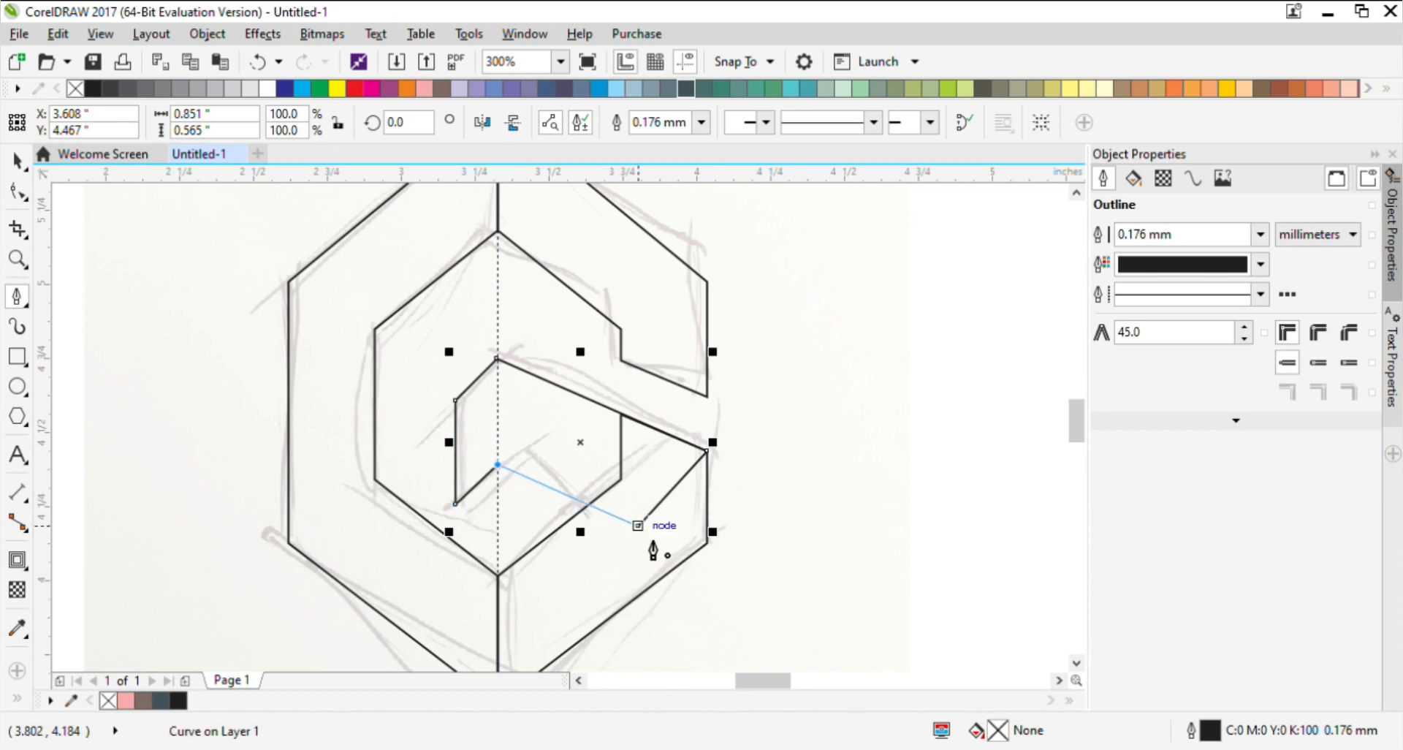
scroll(646, 549, up, 2)
click(621, 515)
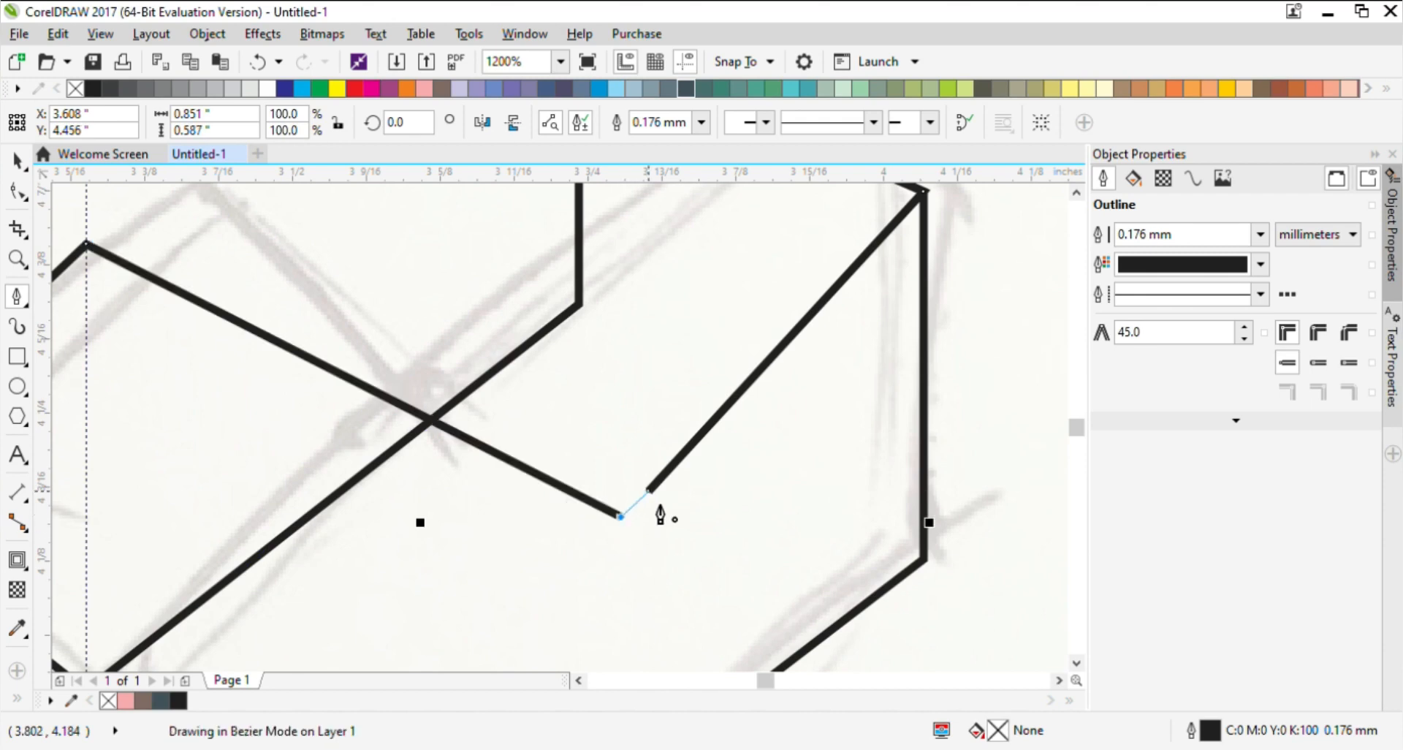
click(649, 490)
Step: Move the inner bar's lowest node slightly up and right, closer to its neighbouring node inside the lower arm
scroll(706, 500, down, 3)
scroll(725, 502, up, 1)
click(17, 192)
scroll(671, 500, up, 2)
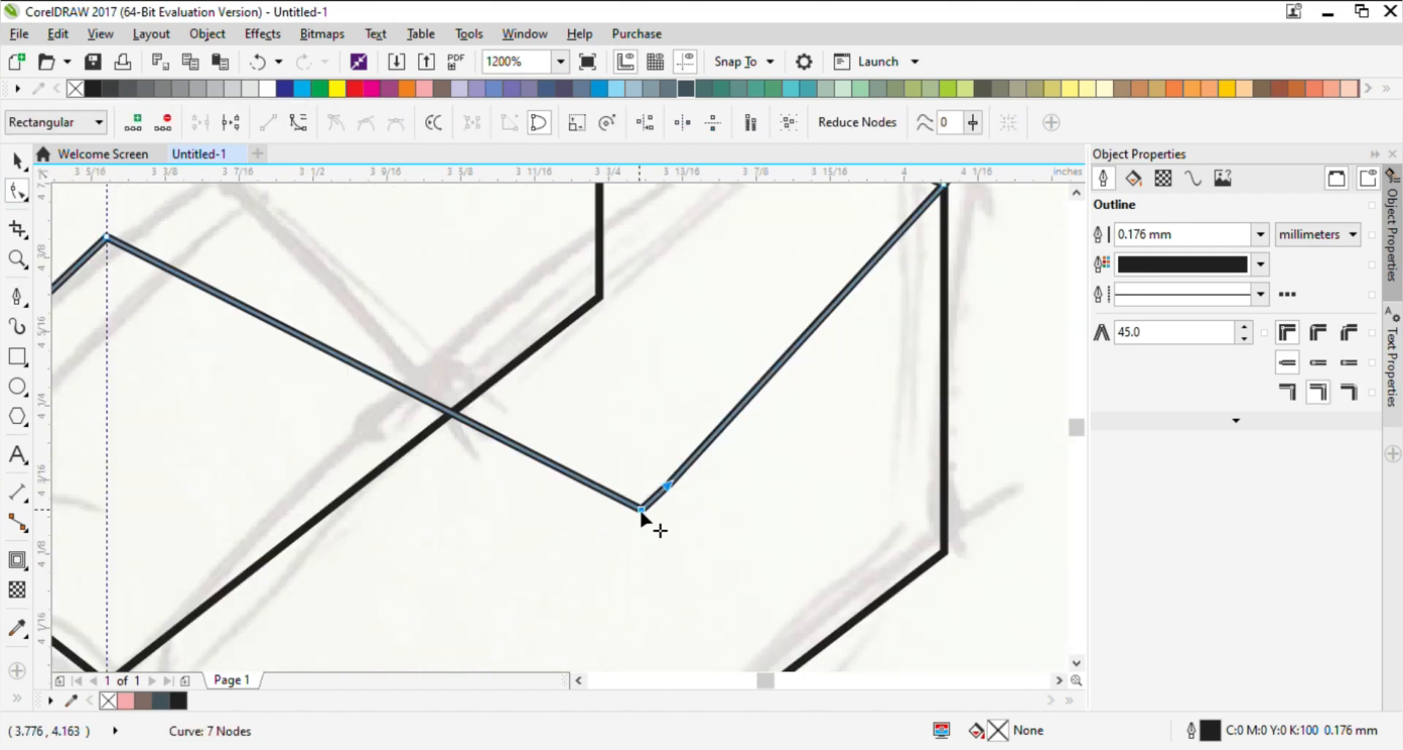
drag(642, 508, 657, 494)
click(18, 161)
scroll(684, 397, down, 2)
scroll(757, 503, down, 1)
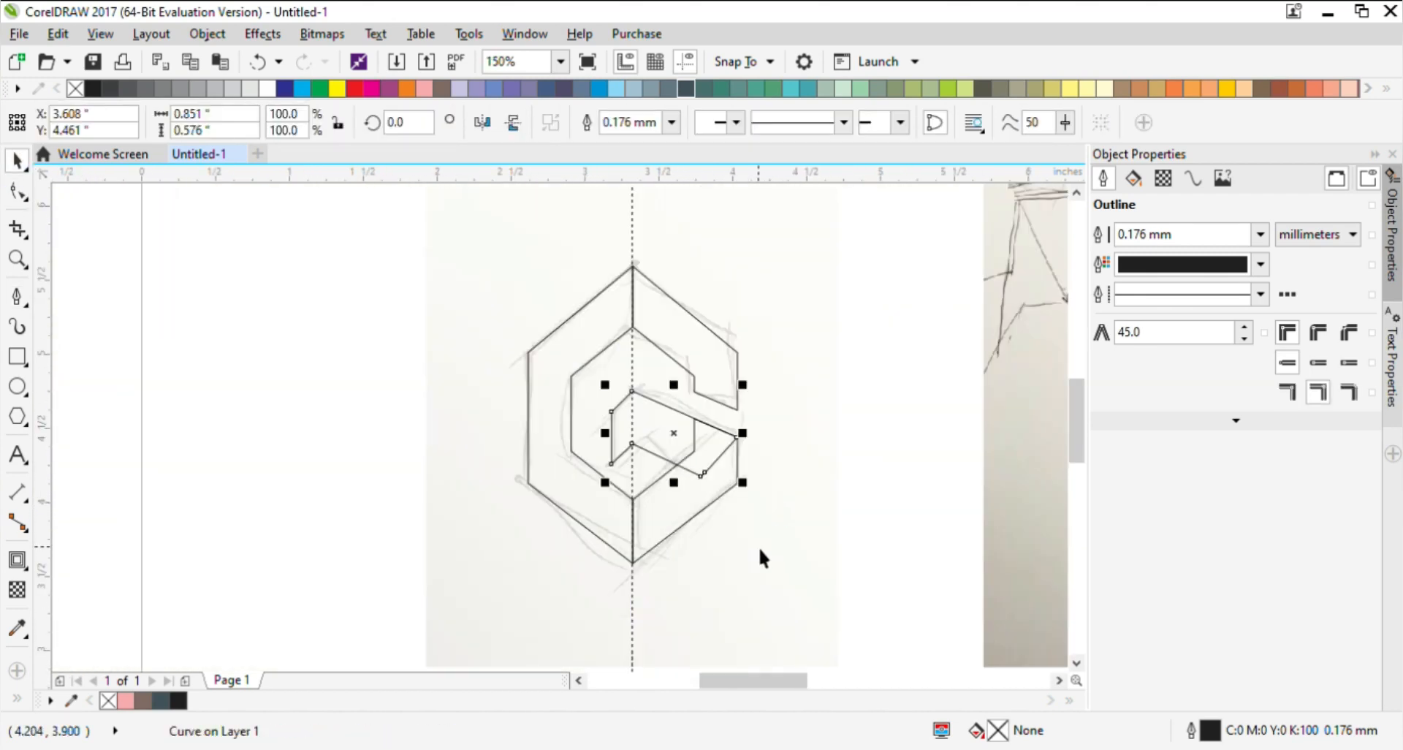
Step: Delete the vertical guideline and move the G sketch bitmap to the left, clear of the traced outlines
click(633, 612)
scroll(700, 533, down, 1)
scroll(700, 534, up, 1)
key(Delete)
mouse_move(835, 590)
mouse_down()
mouse_move(529, 332)
mouse_move(396, 559)
mouse_move(412, 570)
mouse_up()
scroll(699, 499, down, 1)
mouse_move(452, 506)
mouse_down()
mouse_move(521, 519)
mouse_move(503, 519)
mouse_up()
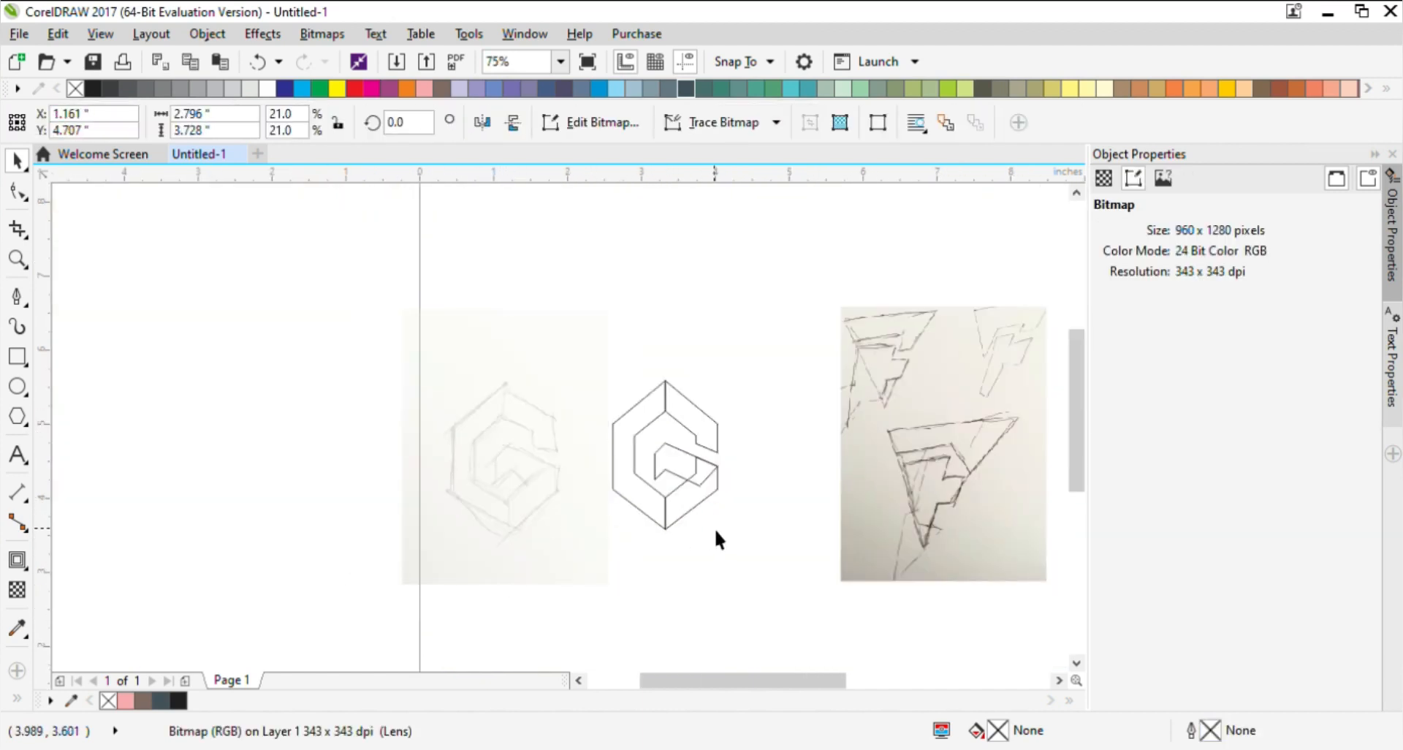
Step: Fill the three pieces of the G with black and set their outline to None
drag(744, 555, 603, 370)
click(177, 700)
scroll(743, 492, up, 1)
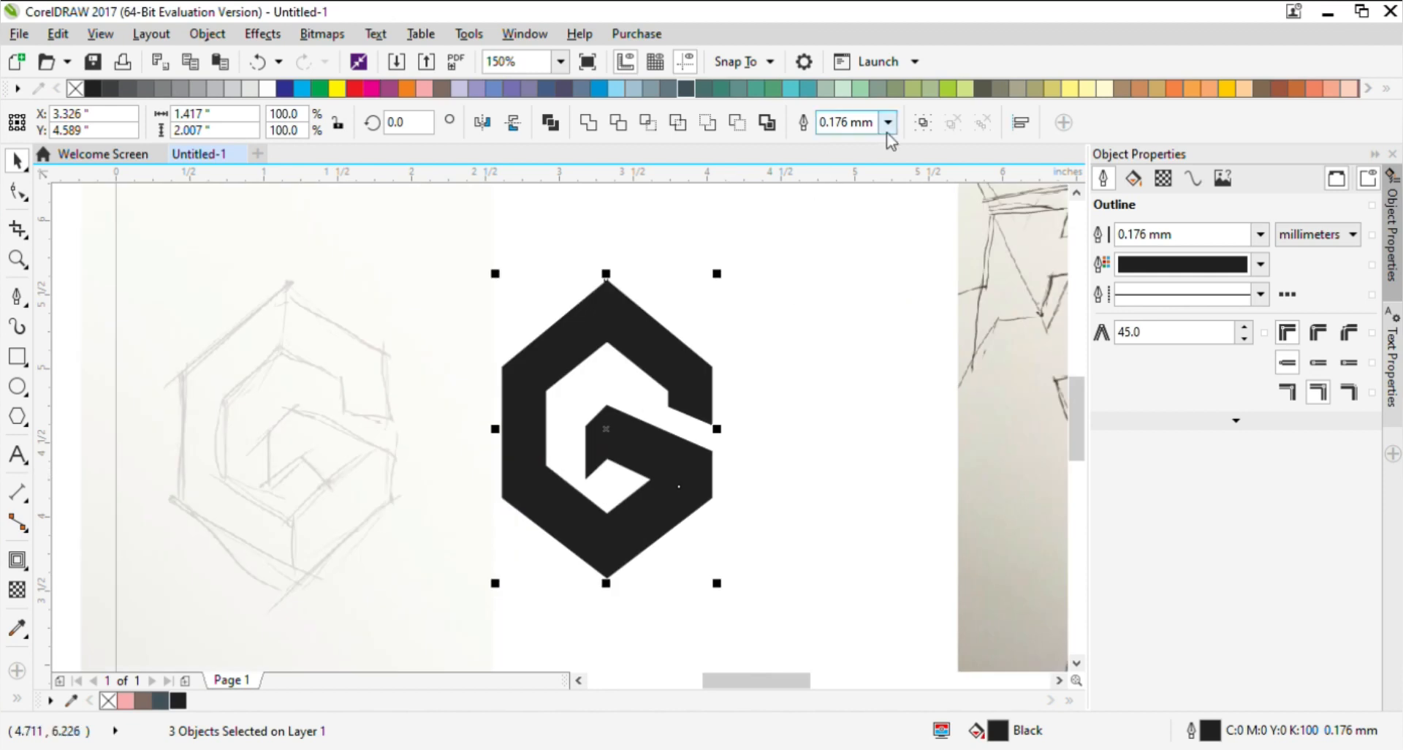
click(786, 527)
scroll(739, 486, up, 1)
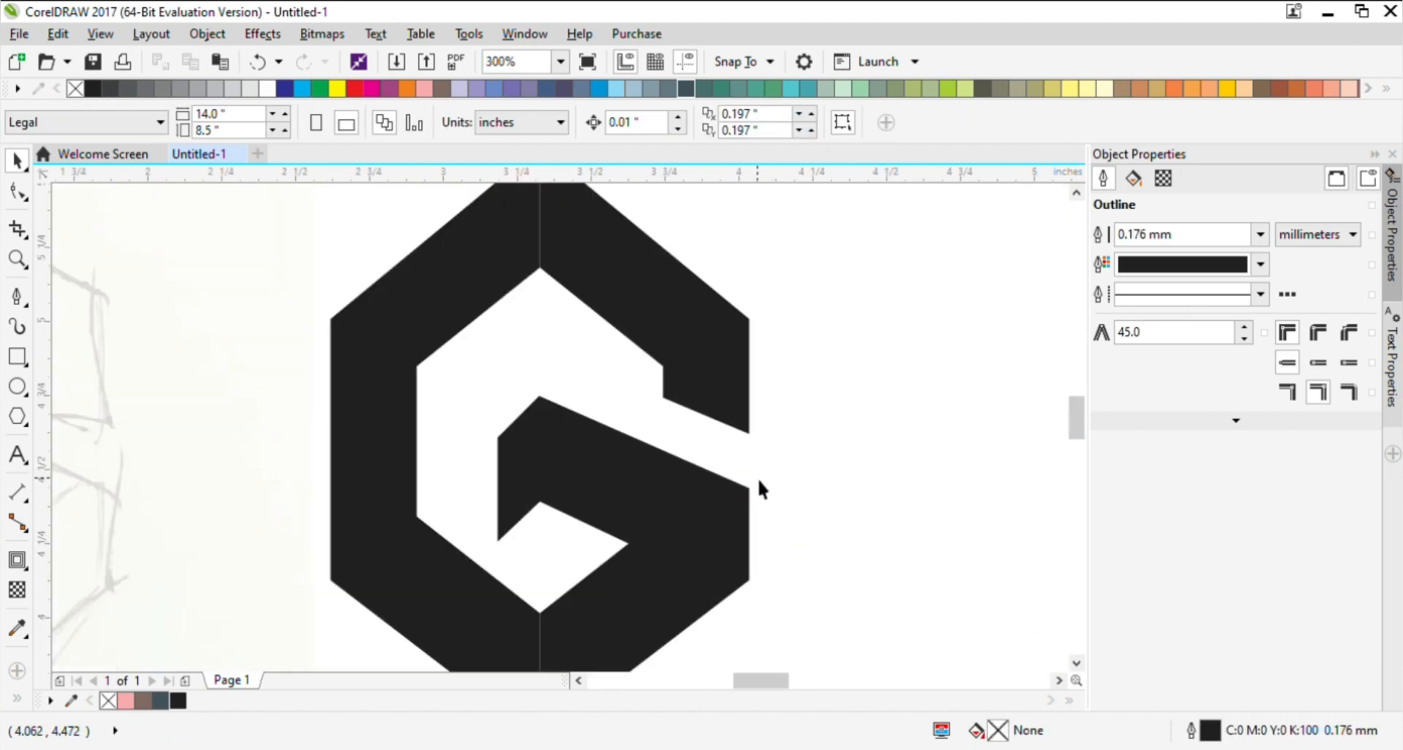
scroll(760, 478, down, 2)
scroll(768, 489, up, 1)
Step: Weld the three black pieces into a single G shape
drag(790, 626, 529, 298)
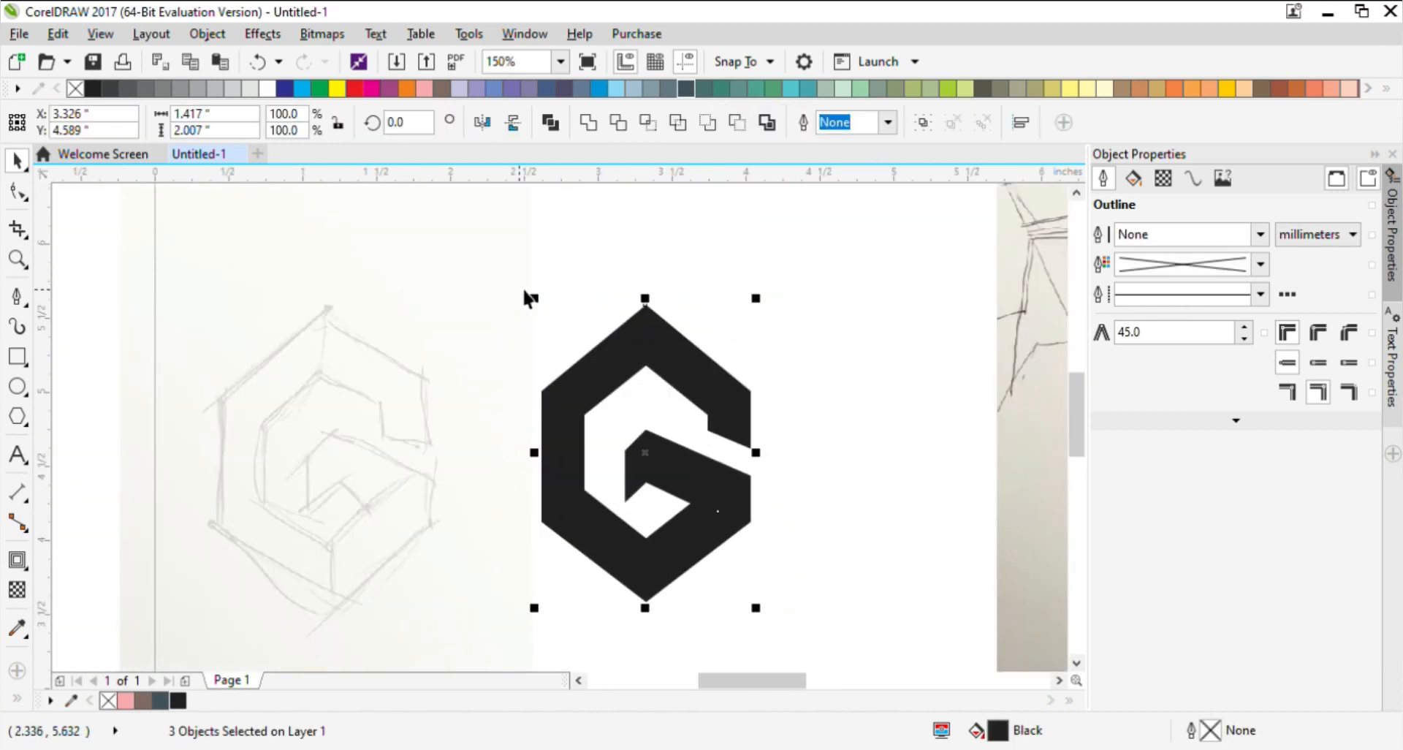
click(595, 127)
click(574, 236)
scroll(733, 432, up, 1)
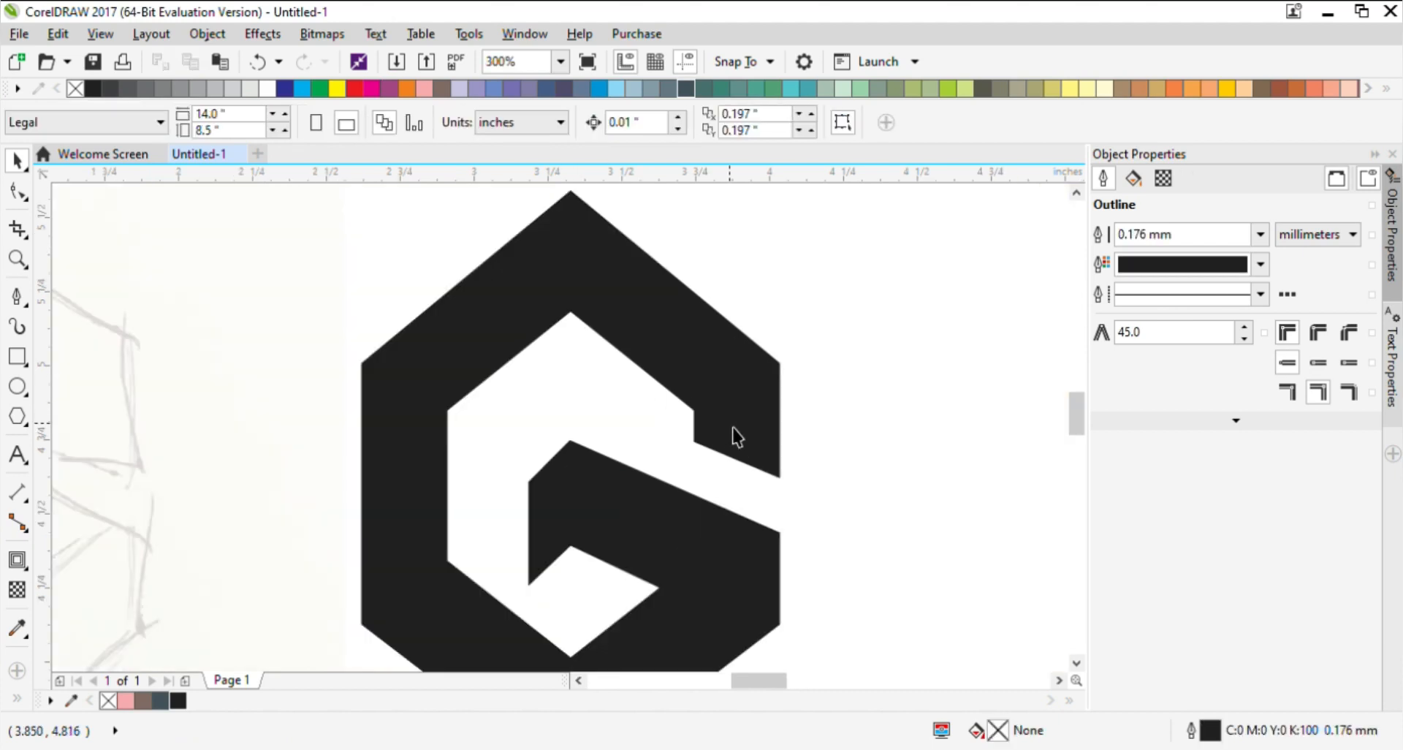
Step: Nudge the two lower nodes of the G's upper arm down by 0.07 inches to narrow the opening
scroll(746, 453, down, 2)
scroll(752, 463, up, 3)
double_click(673, 373)
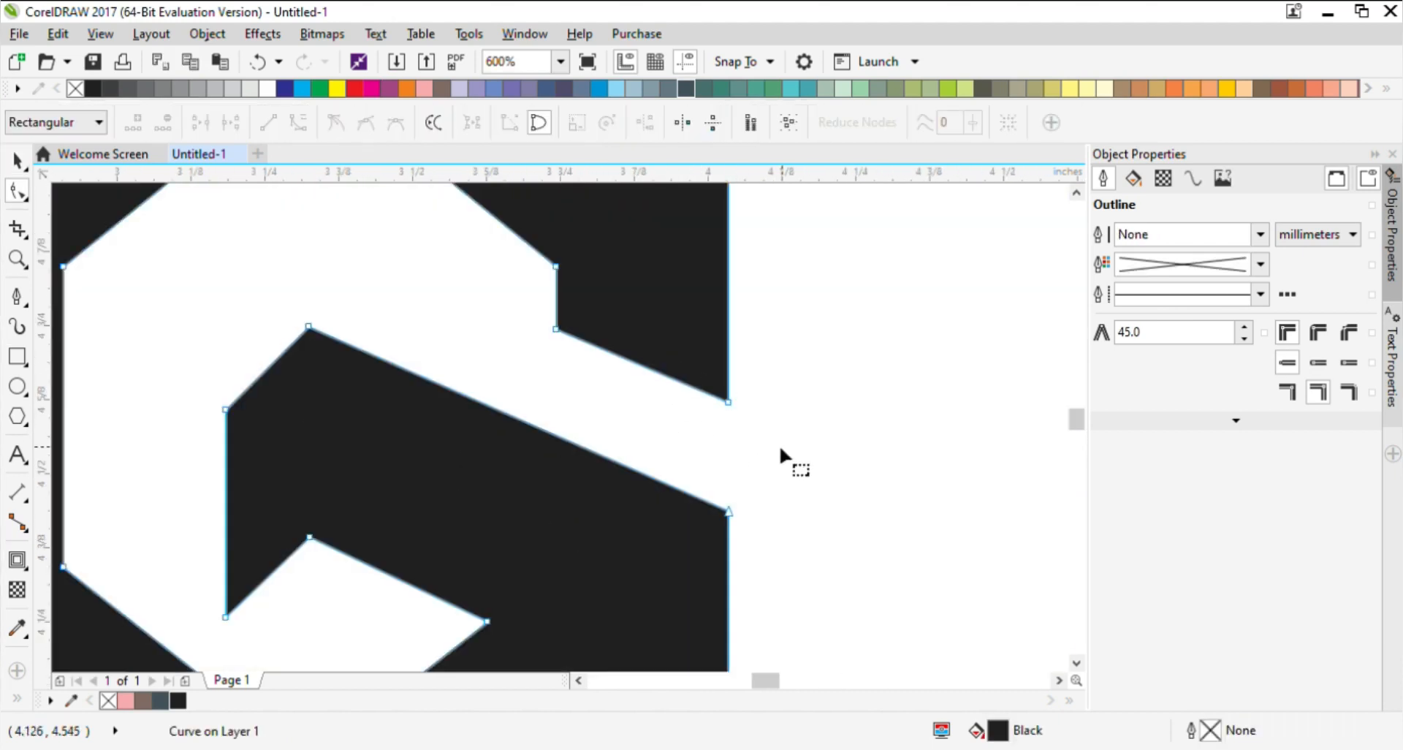
drag(779, 444, 517, 318)
key(Down)
key(Down)
key(Down)
key(Down)
key(Down)
key(Down)
key(Down)
key(Down)
key(Up)
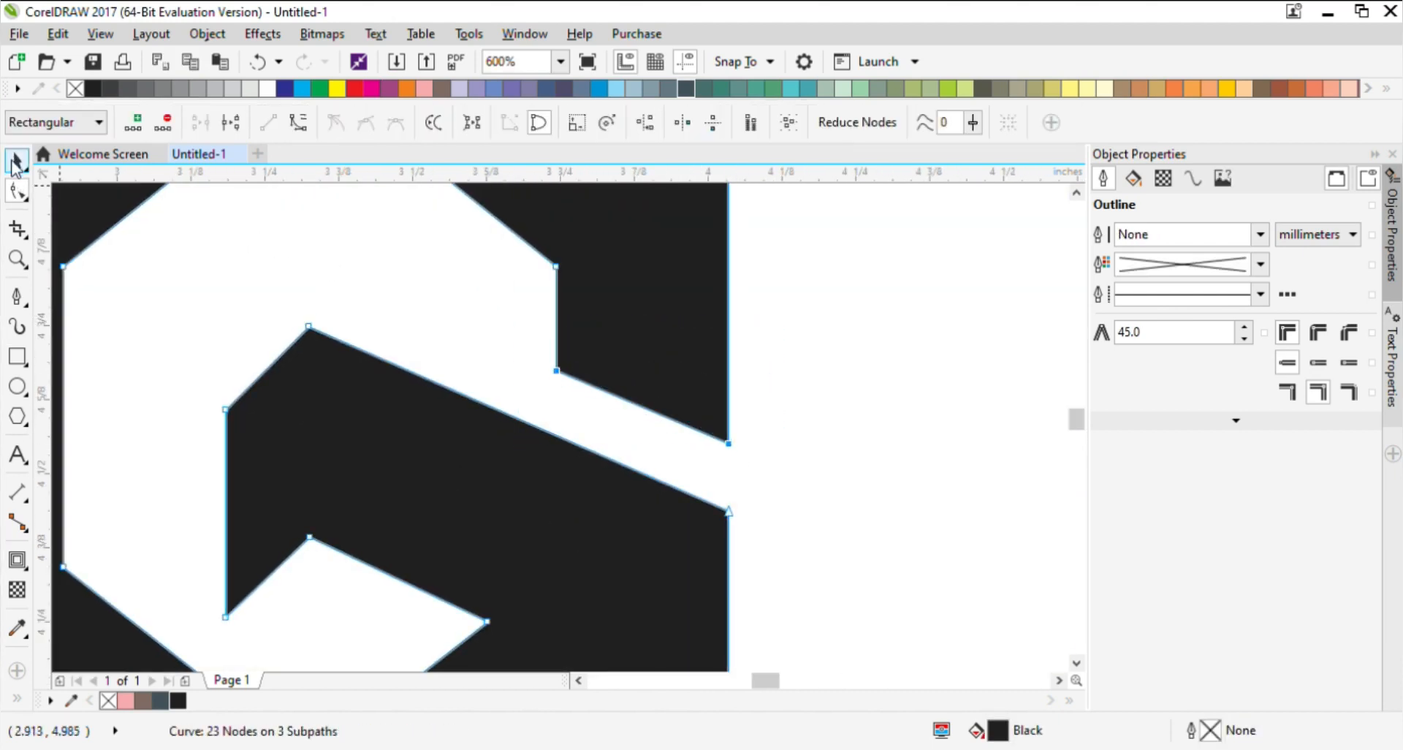
click(18, 160)
click(802, 410)
scroll(820, 463, down, 3)
scroll(826, 496, up, 1)
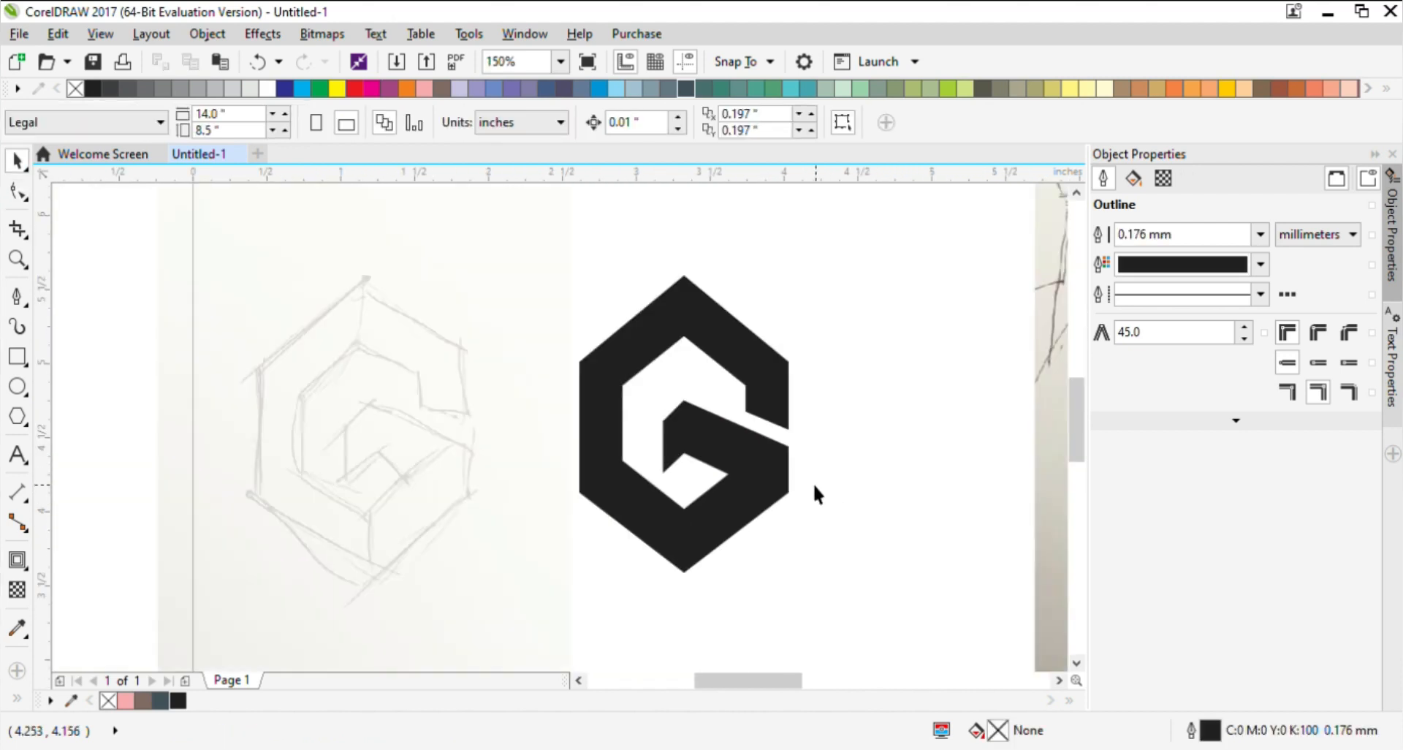
Step: Trace the outer triangle of the large F sketch as a closed three-point shape with the Pen tool
scroll(651, 489, down, 1)
scroll(661, 485, up, 1)
scroll(674, 491, down, 2)
scroll(669, 486, up, 1)
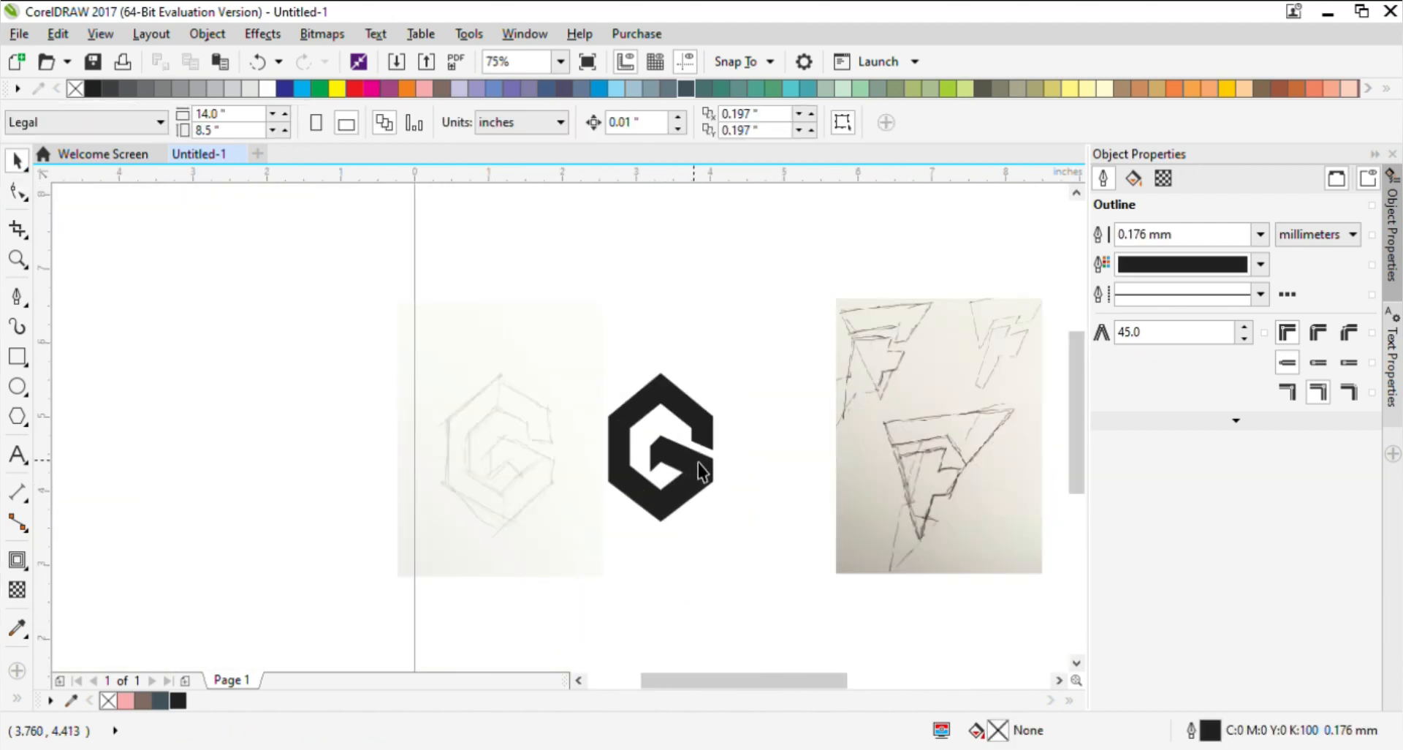
scroll(694, 466, down, 1)
scroll(815, 462, up, 2)
click(17, 296)
scroll(652, 316, down, 1)
scroll(795, 345, up, 1)
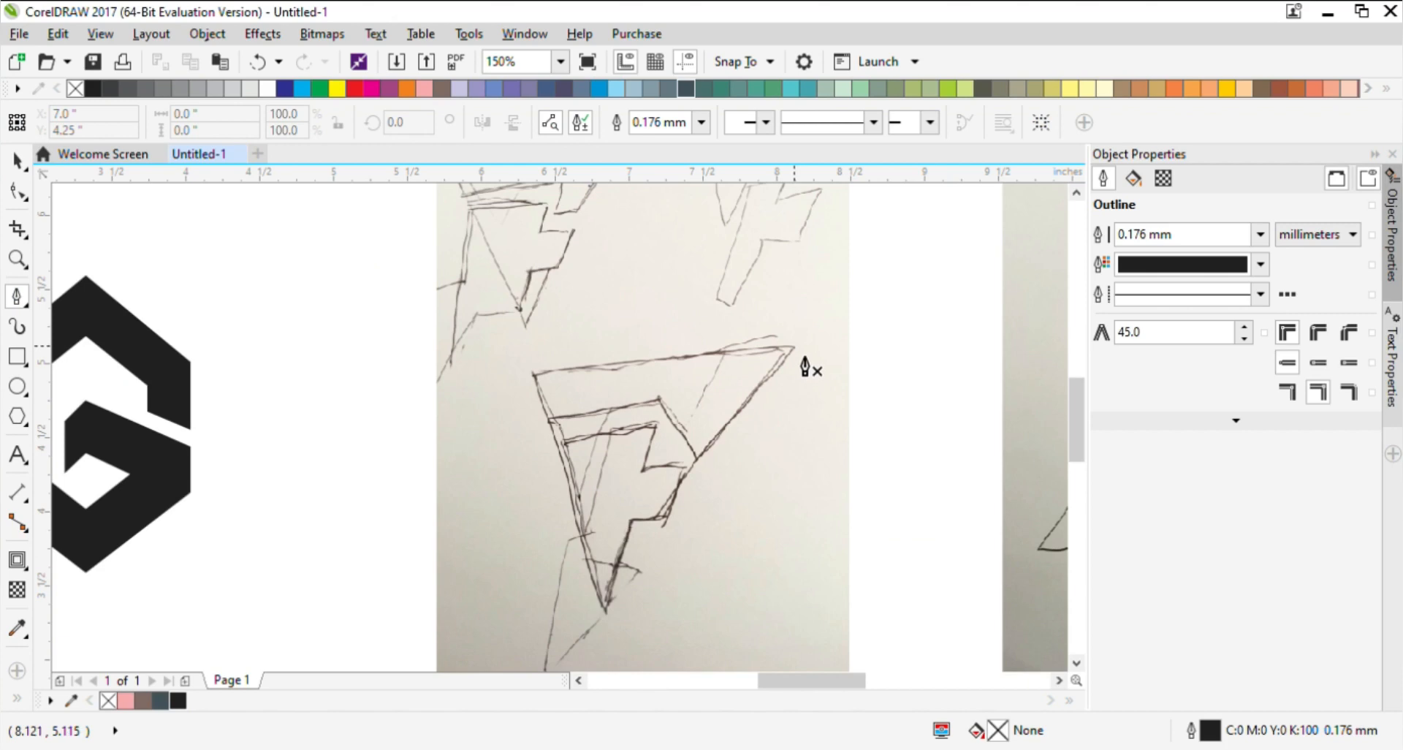
scroll(614, 617, up, 1)
scroll(618, 581, down, 1)
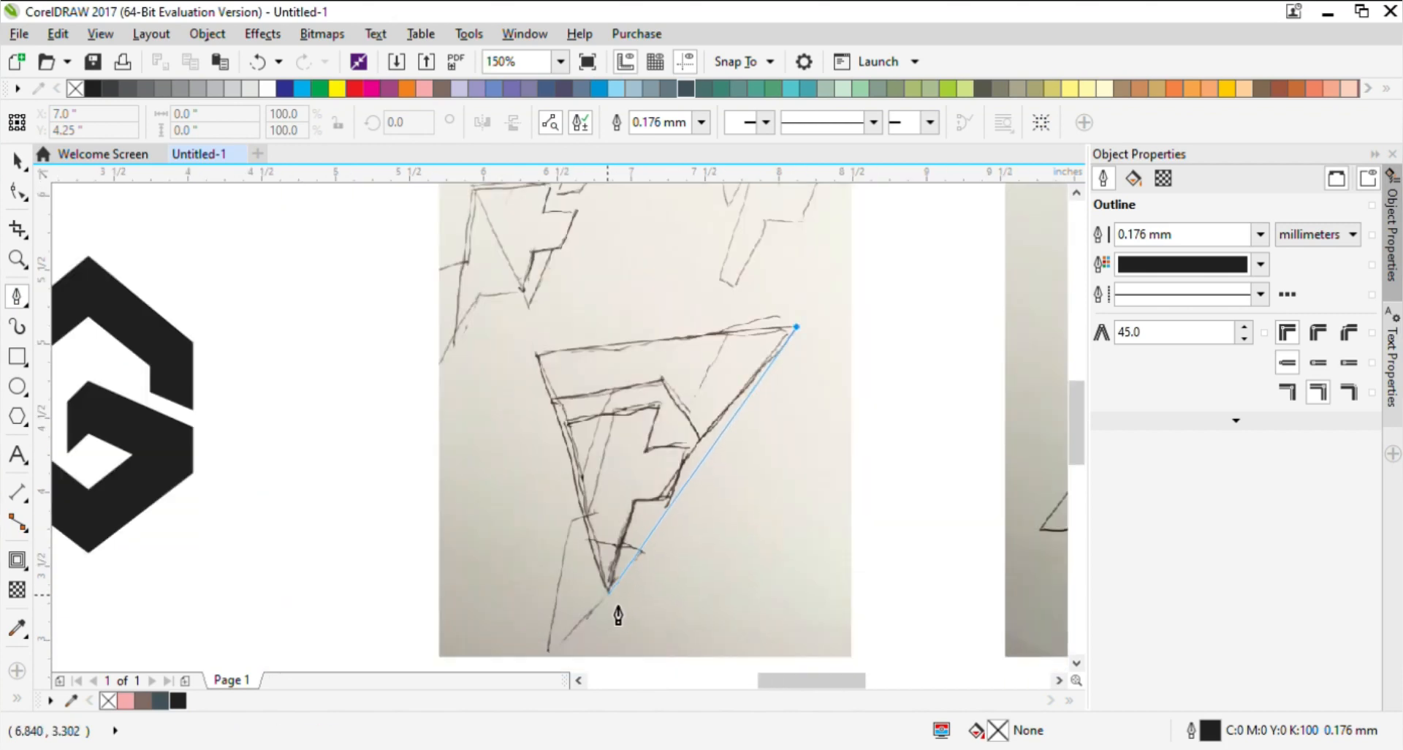
click(609, 590)
click(535, 353)
click(796, 327)
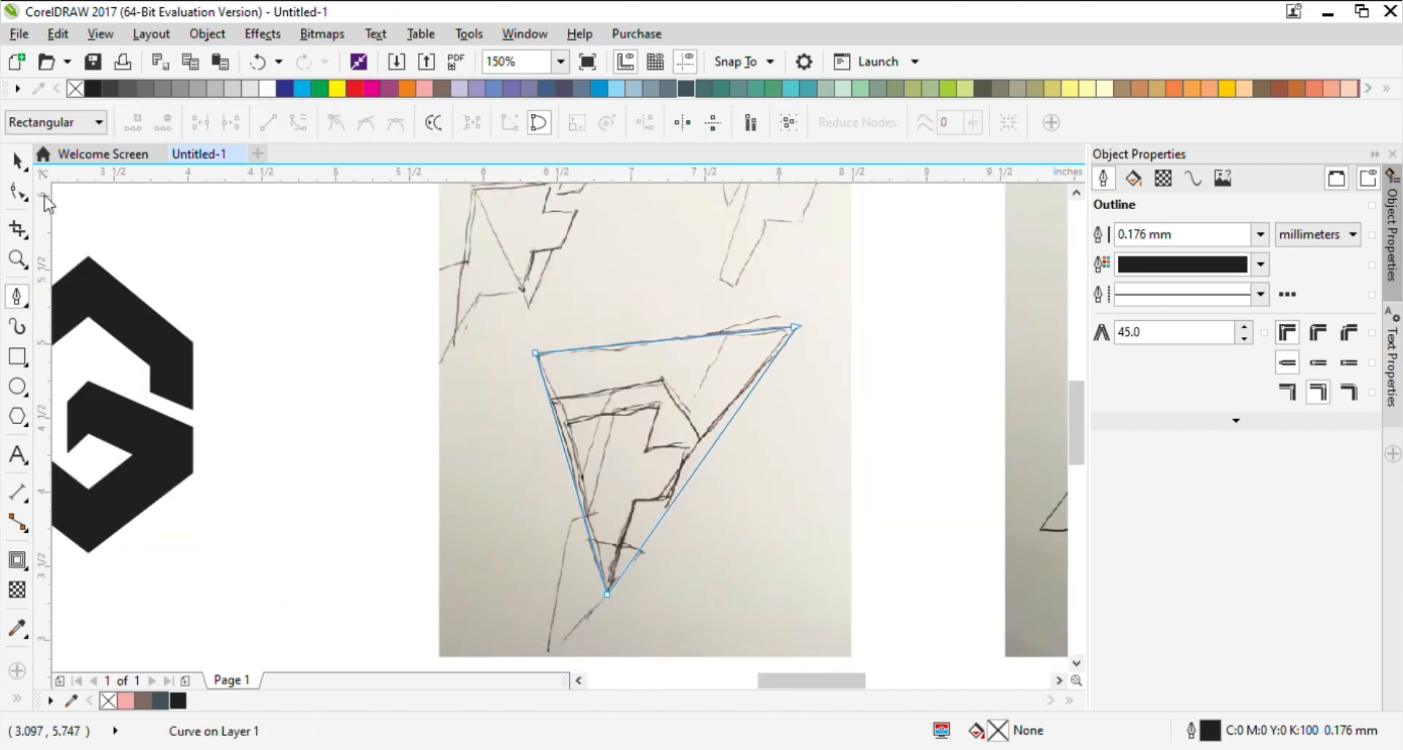
Step: Pull the triangle's upper-right node slightly outward beyond the sketched corner
drag(795, 326, 814, 313)
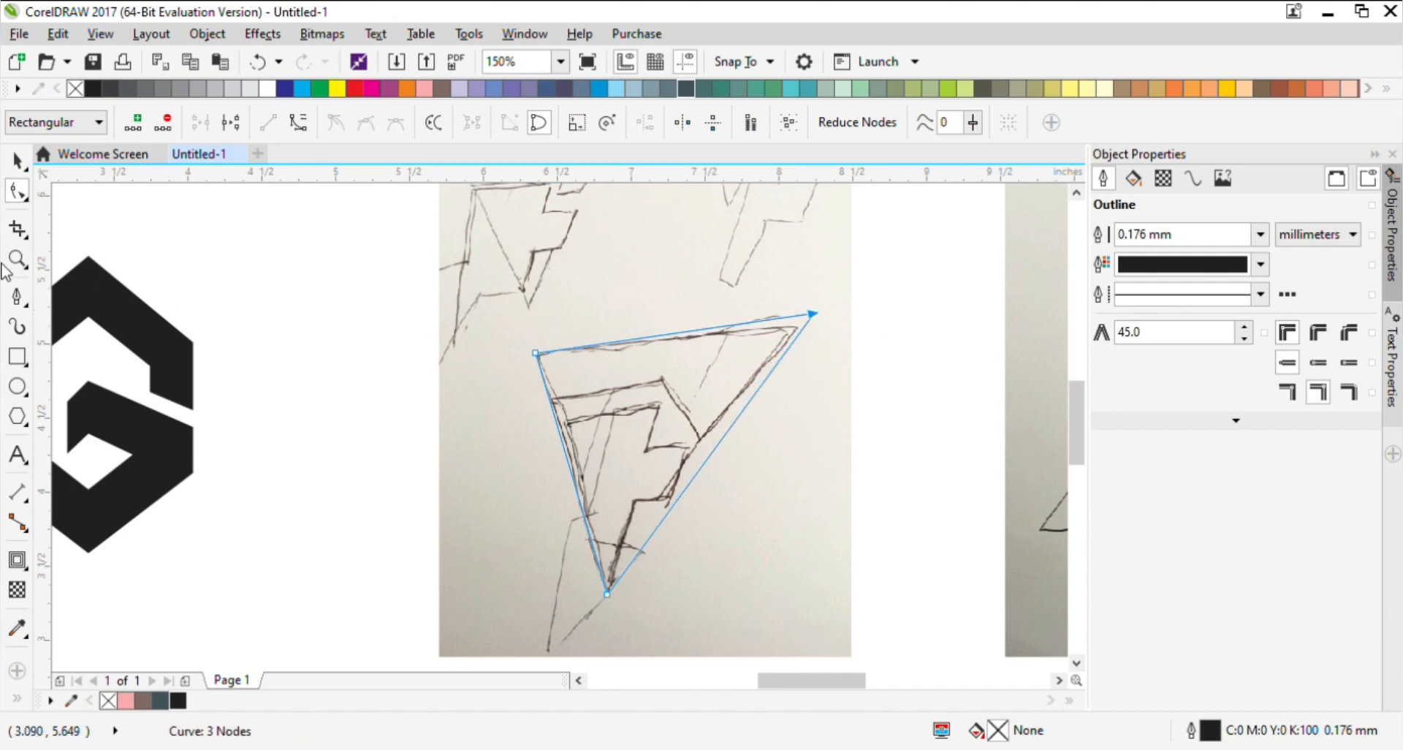
Step: Start a cutting shape with the Pen tool, tracing the F's inner notches and extending past the triangle's sides
scroll(756, 442, up, 1)
click(720, 512)
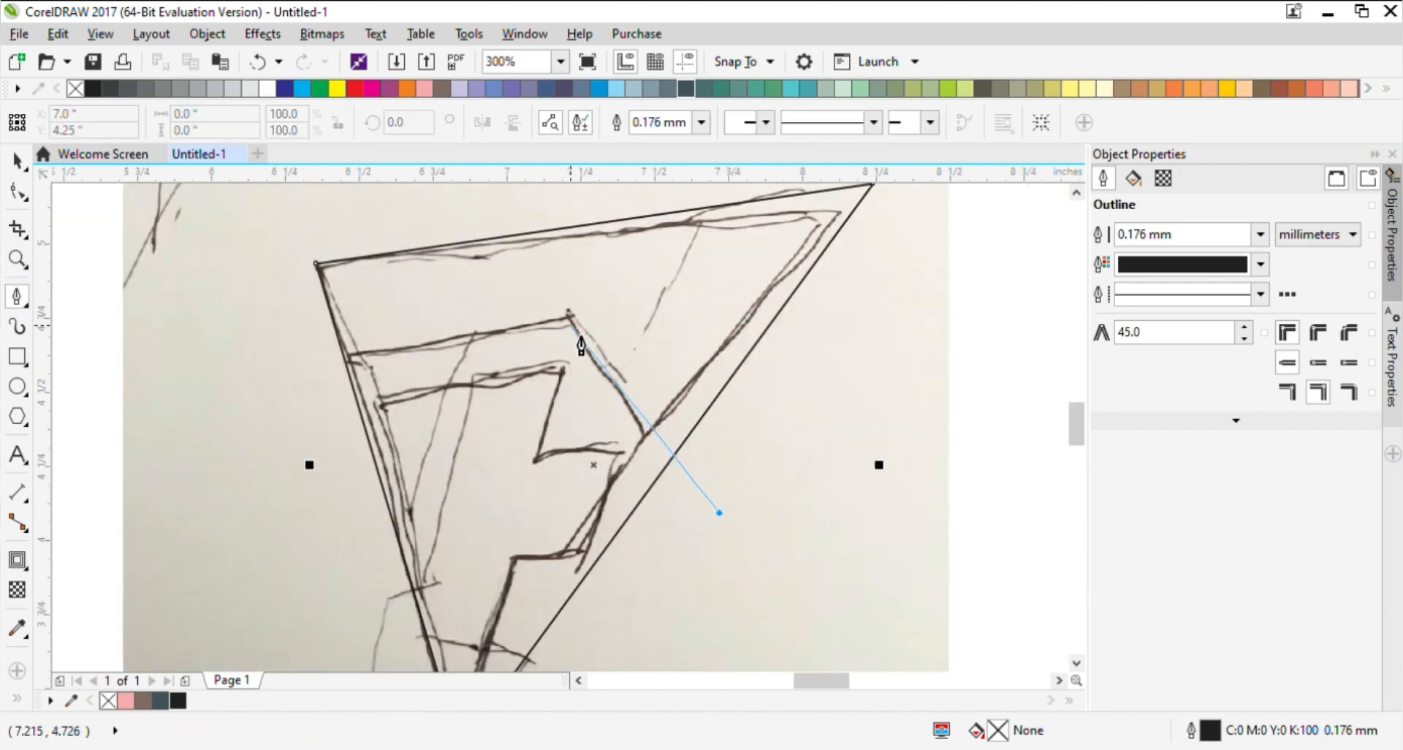
click(567, 316)
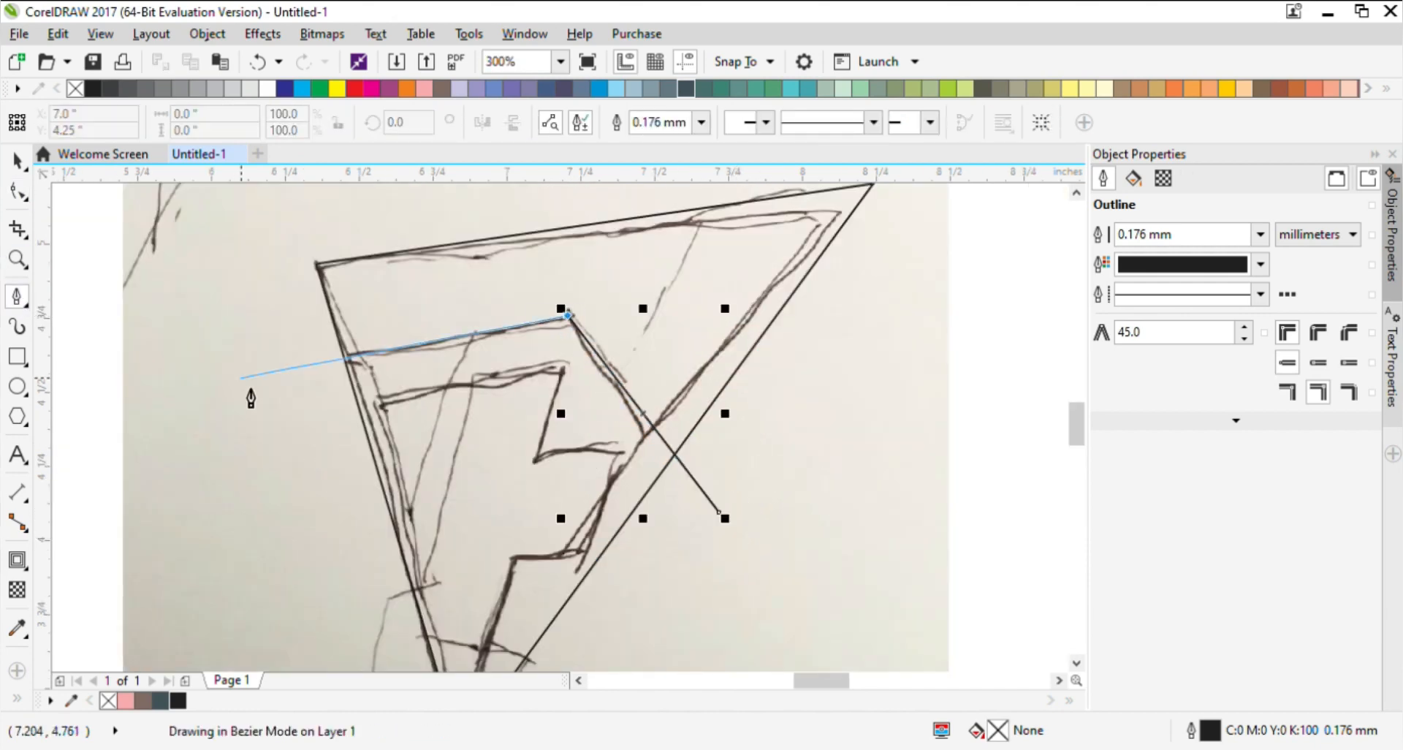
click(204, 383)
click(249, 433)
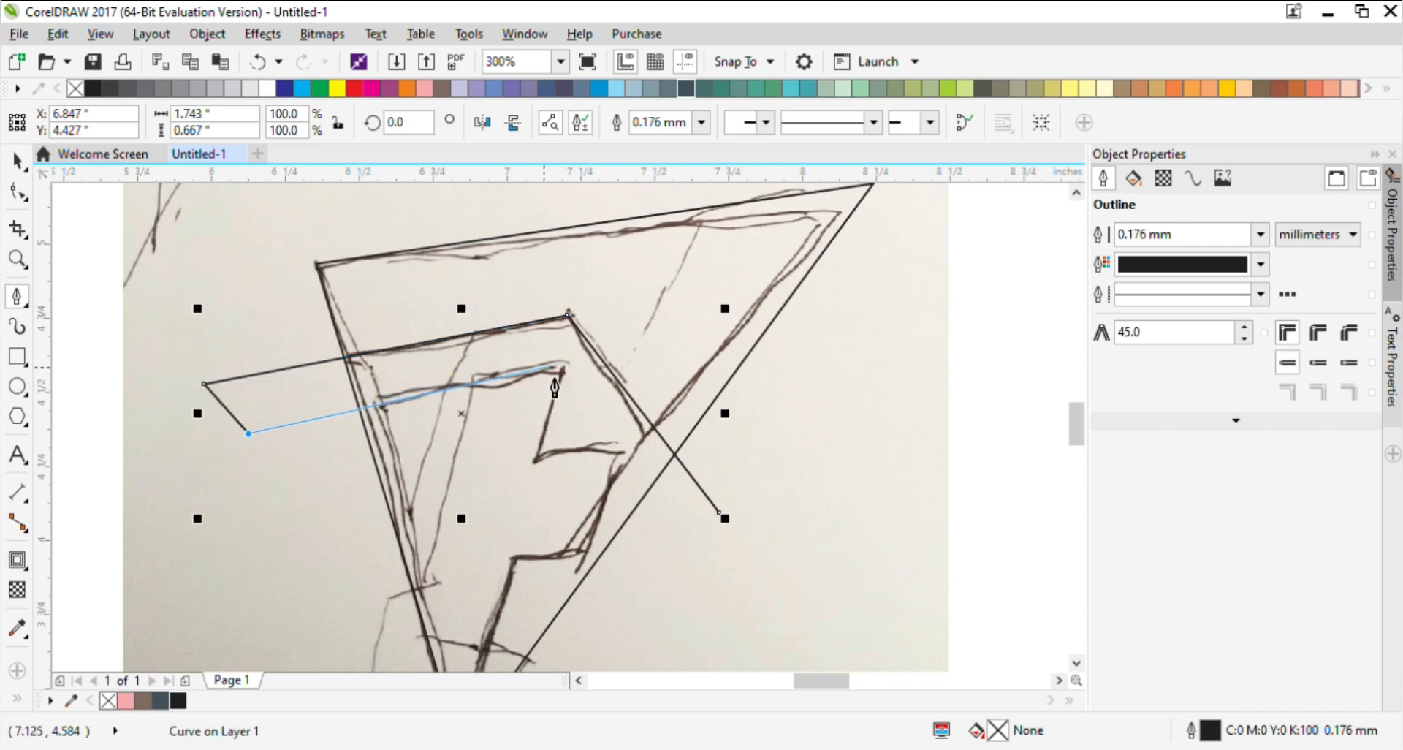
click(562, 372)
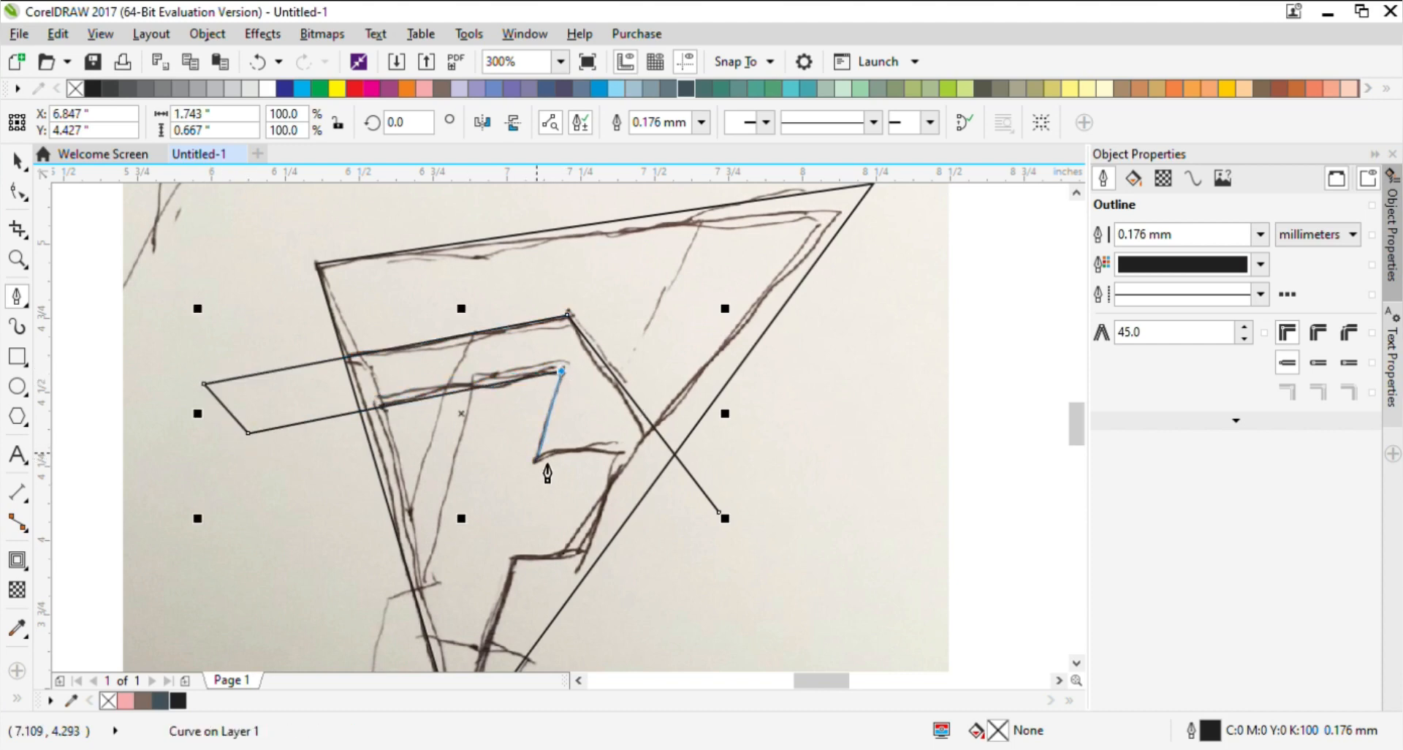
click(538, 454)
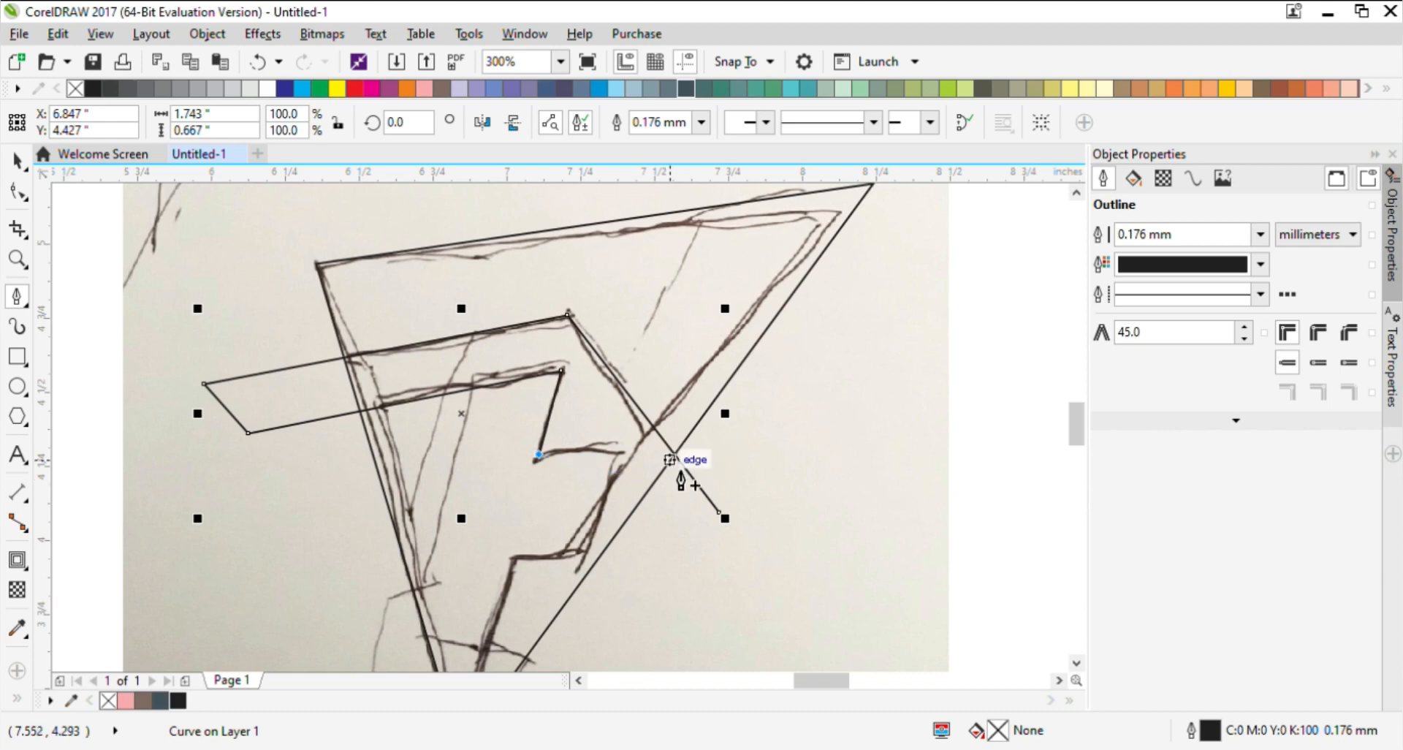
click(696, 454)
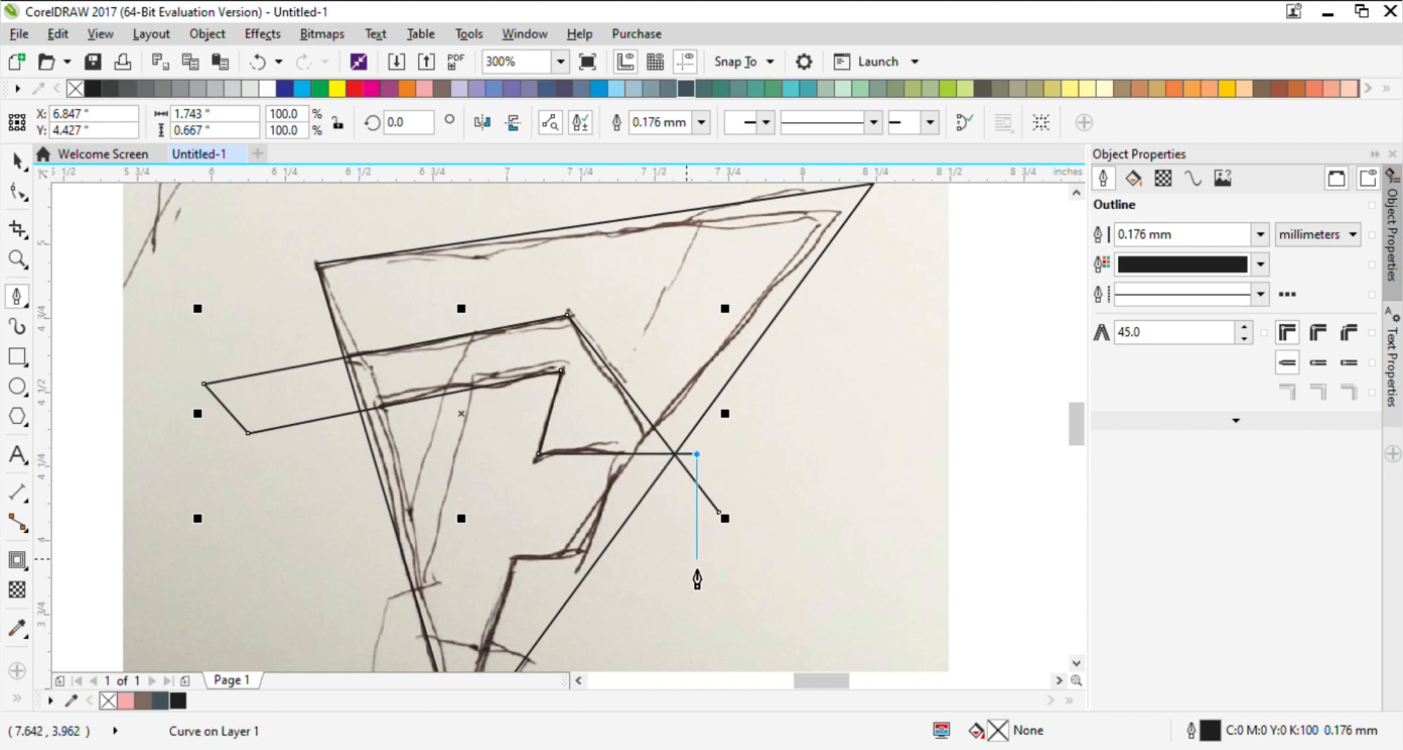
click(696, 559)
click(515, 560)
Step: Continue the cutting shape to the triangle's bottom tip, around outside its lower right side, and close it at the starting node
scroll(588, 368, down, 1)
scroll(538, 541, up, 1)
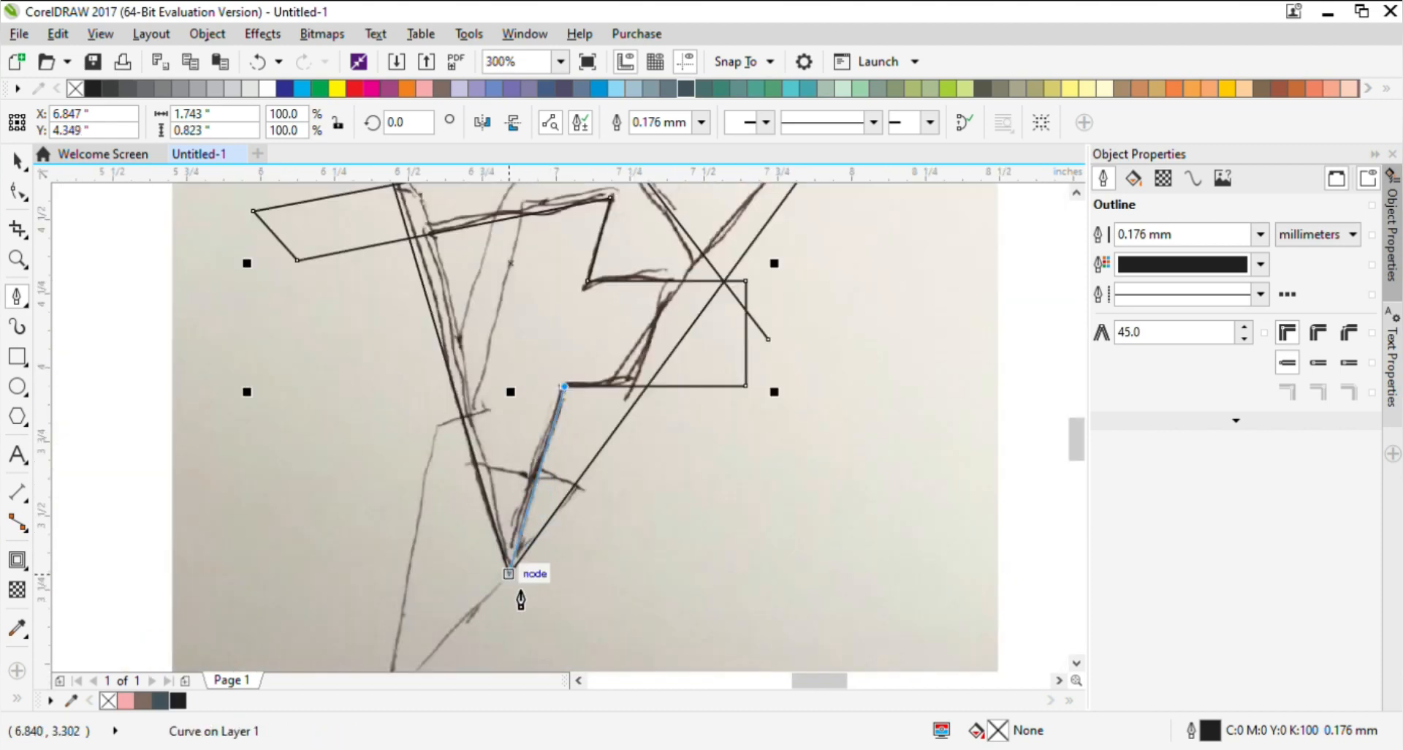
click(511, 575)
click(432, 596)
scroll(491, 560, down, 1)
click(576, 583)
scroll(632, 480, up, 1)
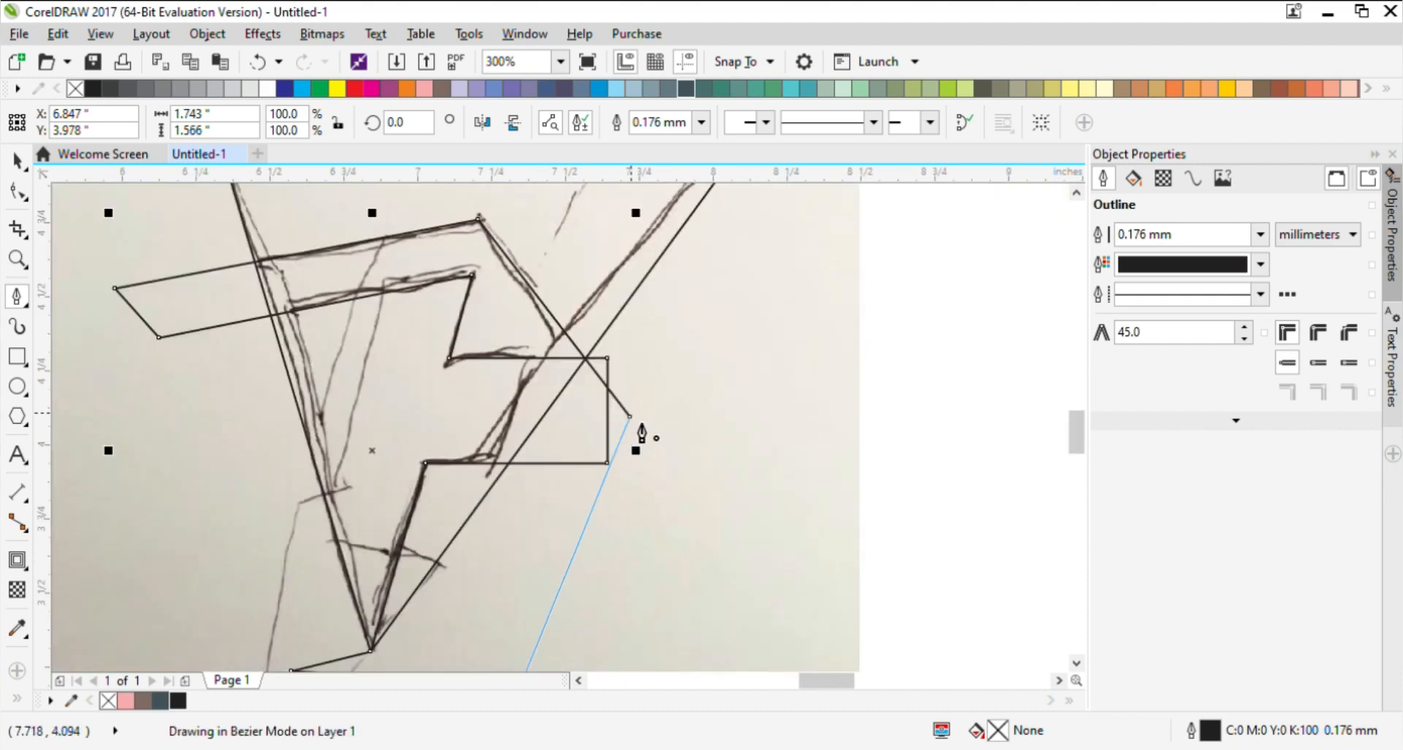
click(630, 419)
Step: Move the cutting shape's starting node on the right up and outward to adjust the diagonal cut
key(F10)
scroll(633, 410, up, 1)
scroll(691, 348, down, 2)
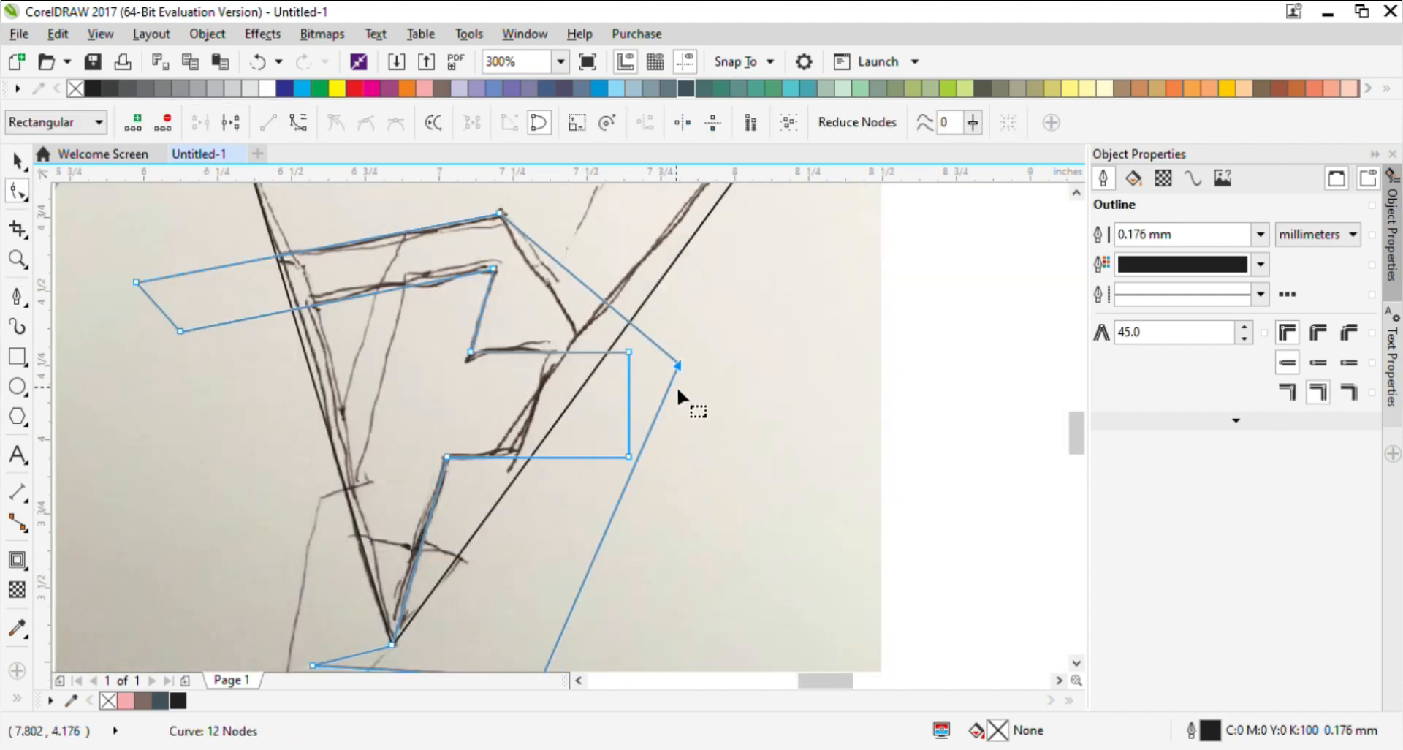
Step: Trim the triangle with the traced cutting shape, and delete the cutting shape
click(18, 160)
scroll(551, 407, down, 4)
scroll(561, 382, up, 2)
shift+click(561, 374)
click(618, 122)
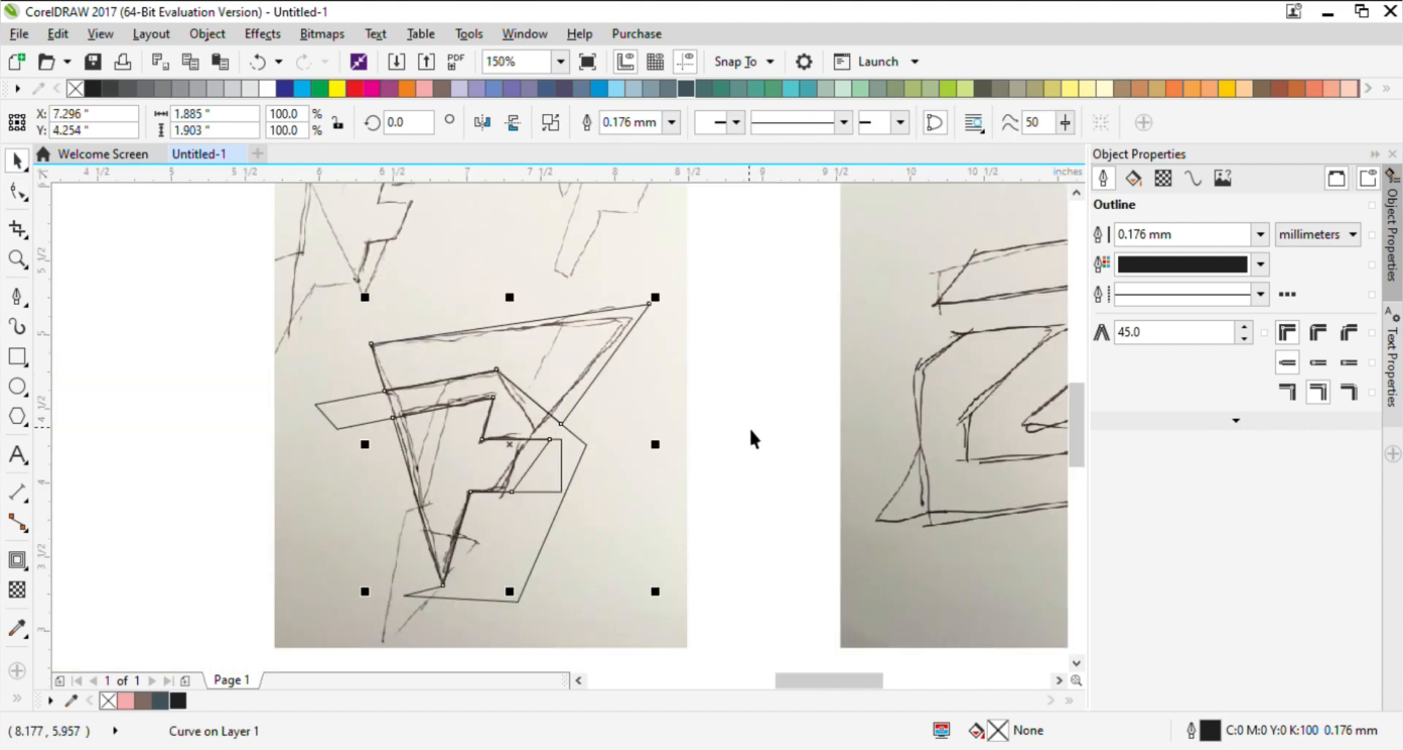
click(749, 428)
click(521, 559)
key(Delete)
Step: Fill the trimmed F with black and set its outline to None
click(530, 465)
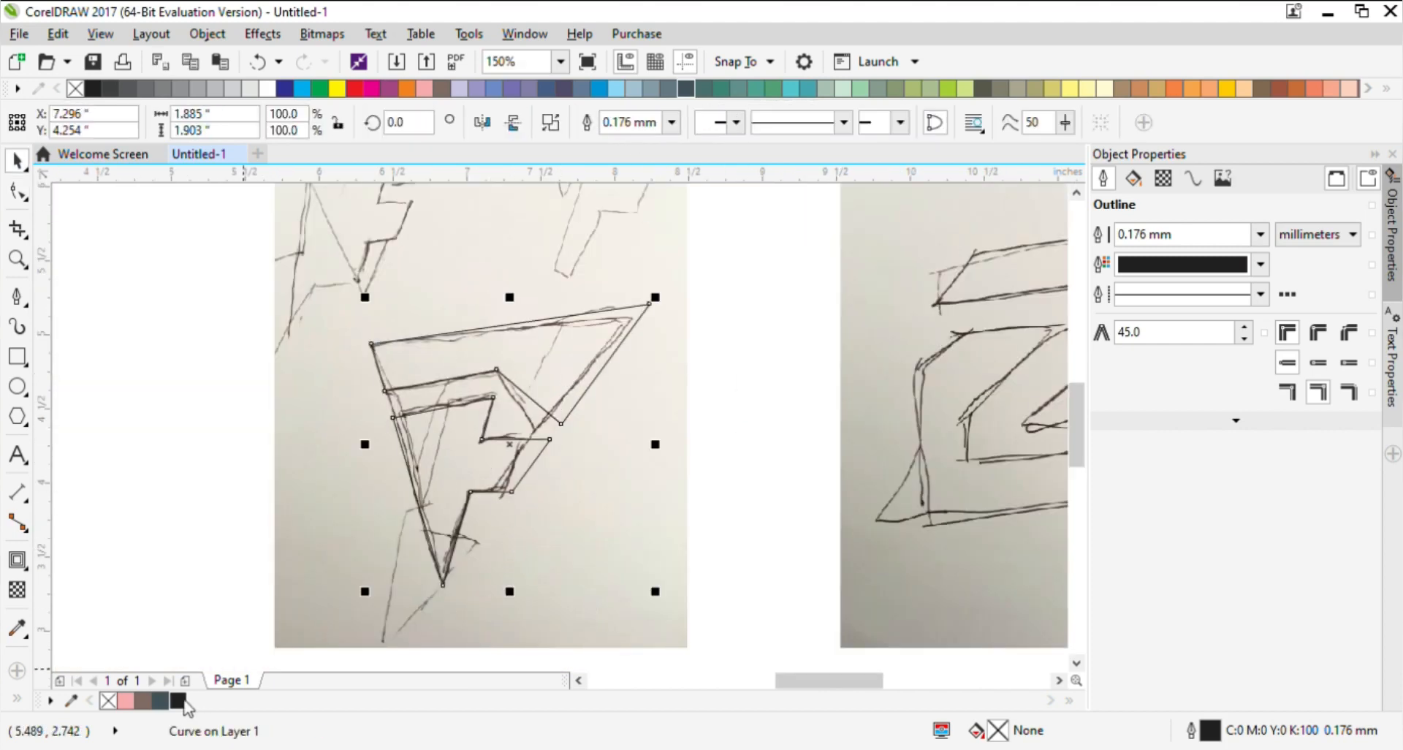
click(179, 700)
scroll(602, 490, down, 1)
scroll(536, 480, up, 1)
click(671, 123)
click(656, 145)
scroll(792, 410, down, 2)
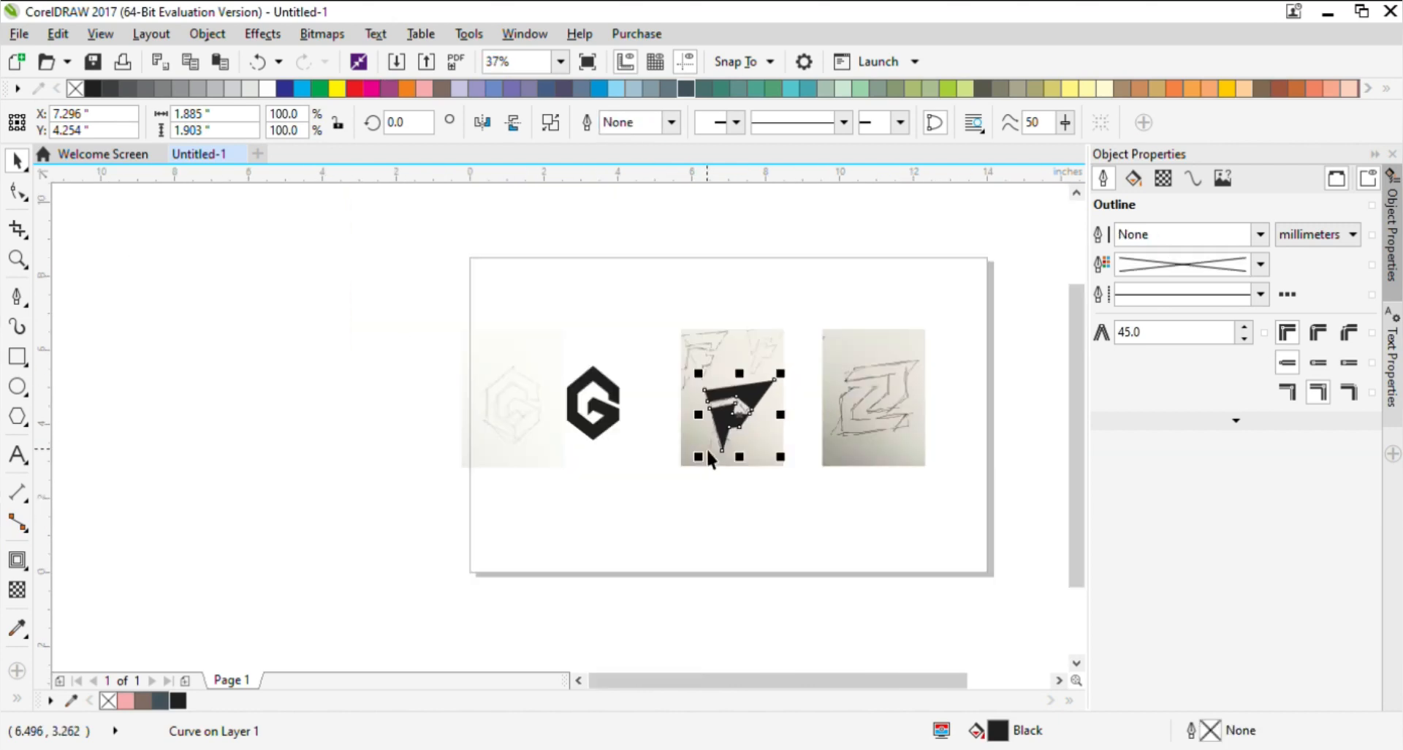
Step: Move the F sketch photo out to the right of the black F and shift the F toward the G
scroll(717, 435, up, 2)
scroll(739, 461, down, 2)
key(Escape)
scroll(781, 457, up, 2)
scroll(773, 460, down, 1)
click(773, 460)
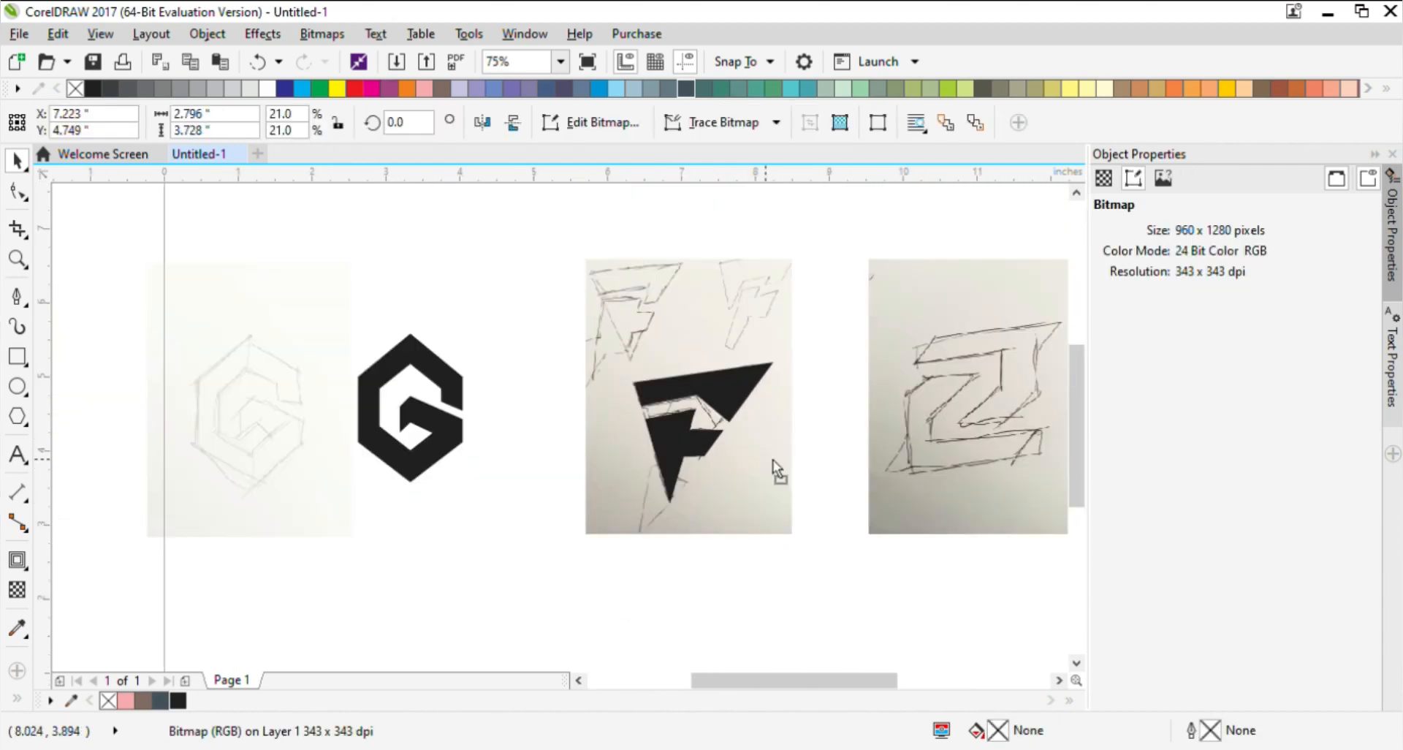
drag(774, 459, 944, 456)
scroll(832, 454, down, 2)
scroll(768, 470, up, 2)
click(767, 470)
scroll(717, 533, up, 2)
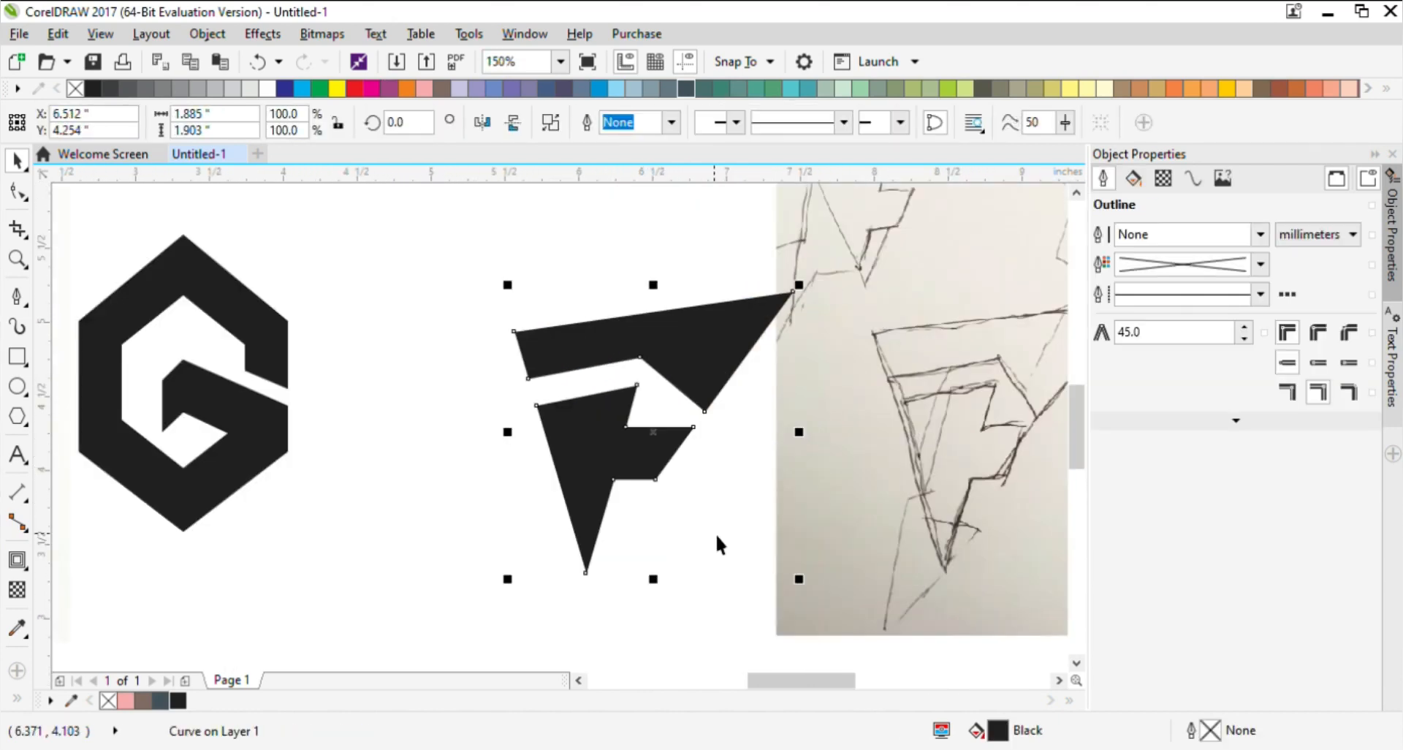
click(713, 515)
Step: Move the black F closer so it sits directly beside the G
scroll(713, 514, down, 1)
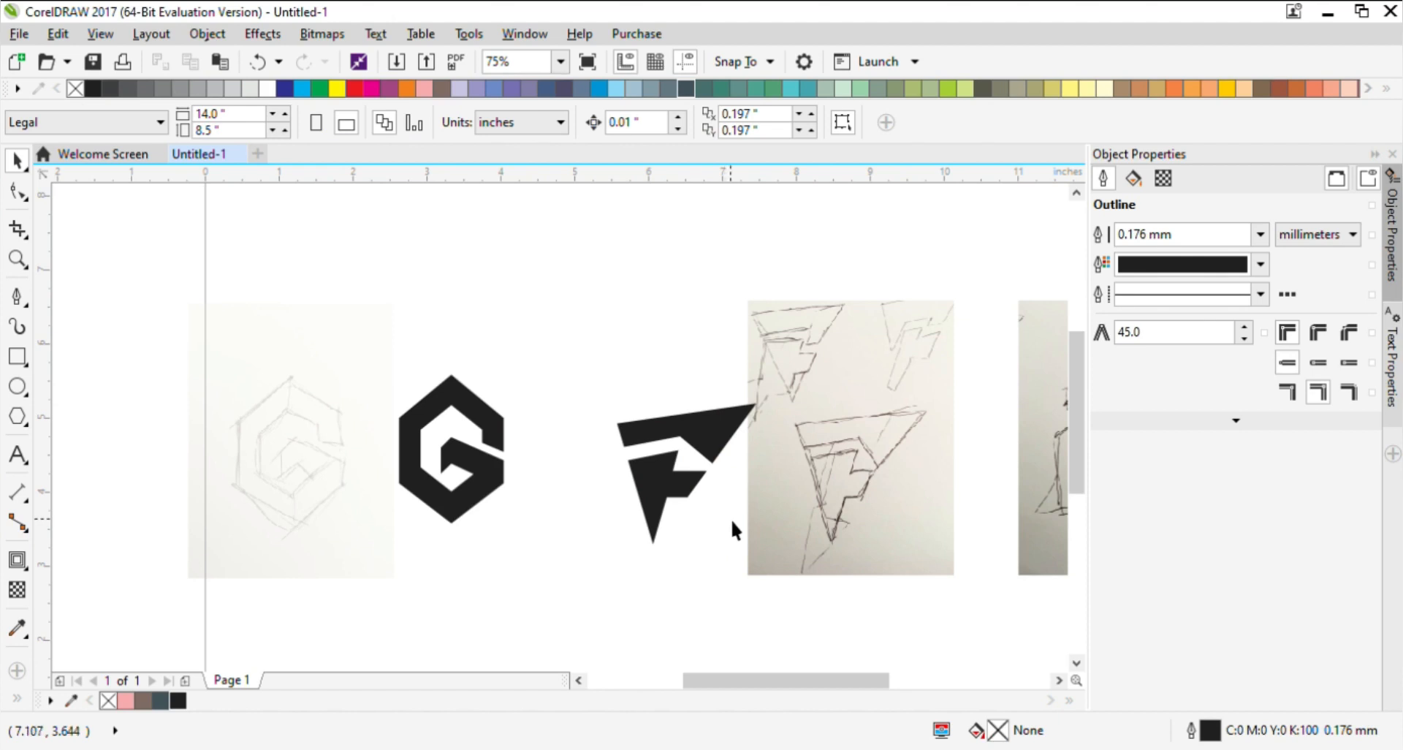
click(691, 485)
scroll(691, 485, up, 2)
click(657, 501)
scroll(723, 465, down, 5)
scroll(708, 450, up, 1)
Step: Place the F and G sketch photos above their finished black letters
drag(680, 436, 578, 309)
click(512, 343)
drag(428, 457, 476, 340)
Step: Remove the transparency from the G sketch photo so it is fully opaque
click(17, 589)
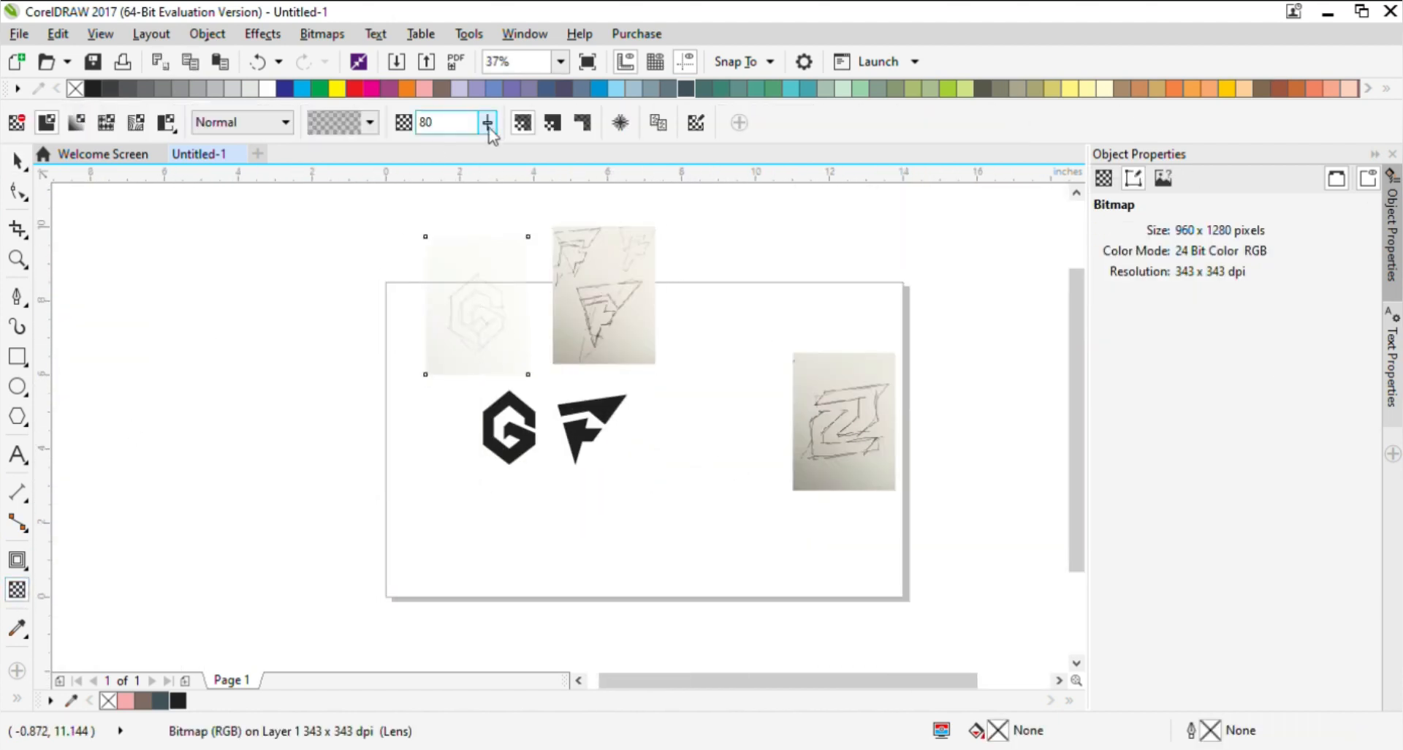
click(18, 161)
click(307, 263)
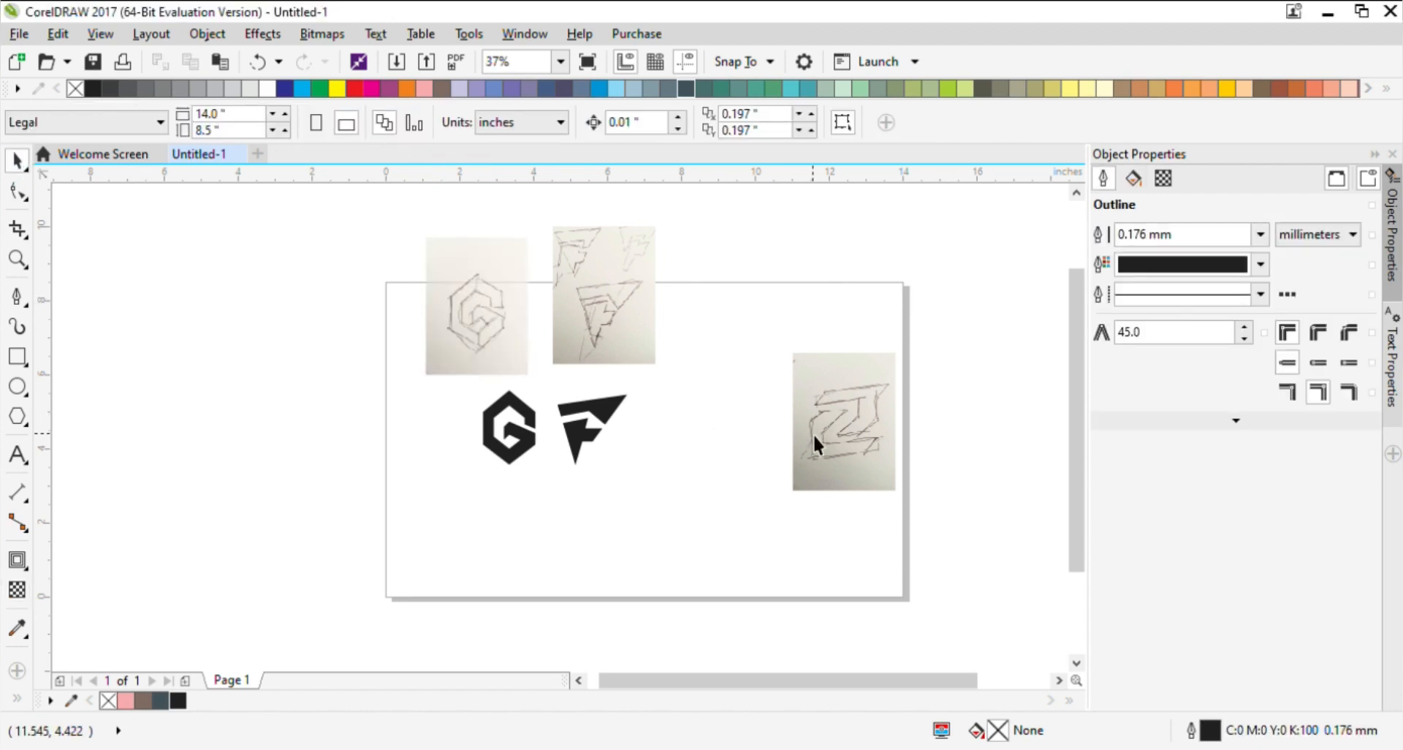
Step: Move the Z sketch photo next to the black F
drag(813, 442, 659, 453)
scroll(730, 471, up, 2)
scroll(767, 497, down, 1)
click(839, 493)
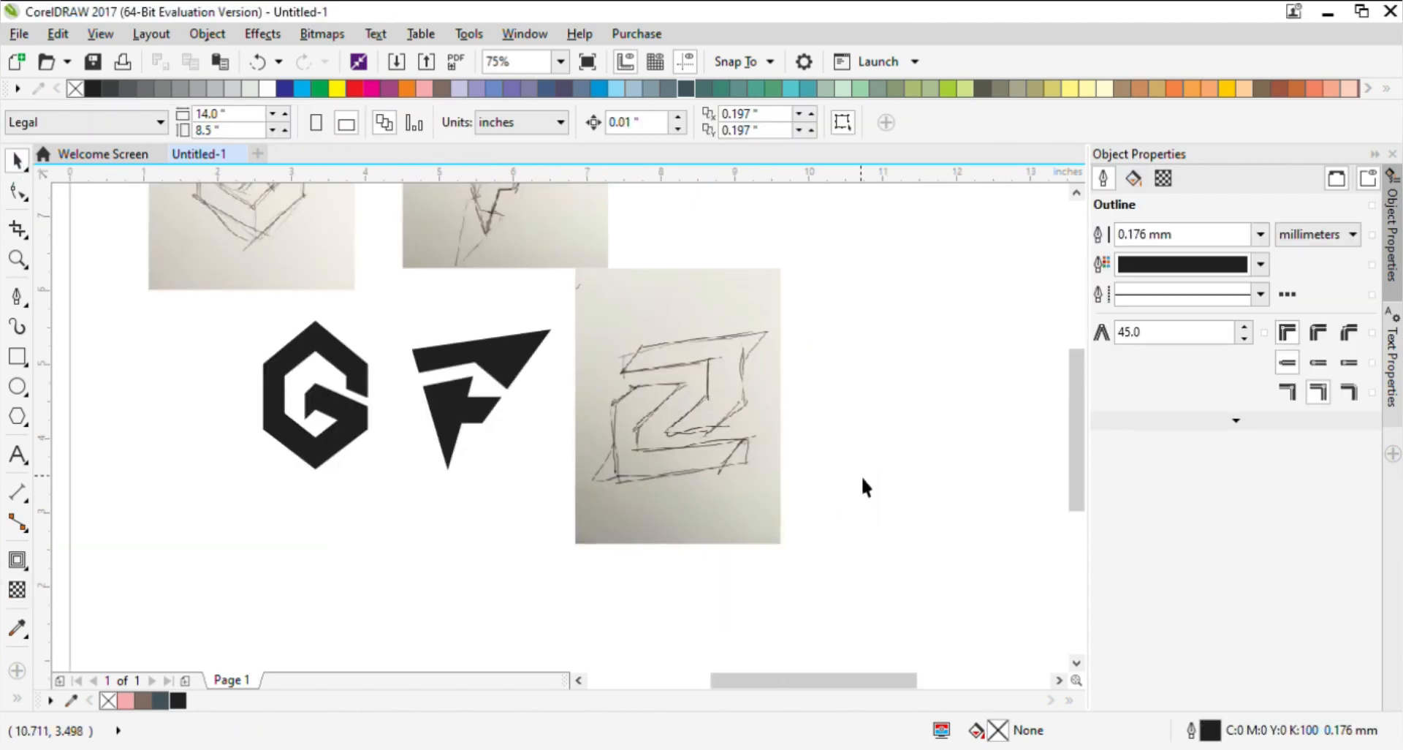
Step: Apply a uniform transparency of 50 to the Z sketch photo
click(739, 463)
click(18, 597)
click(46, 122)
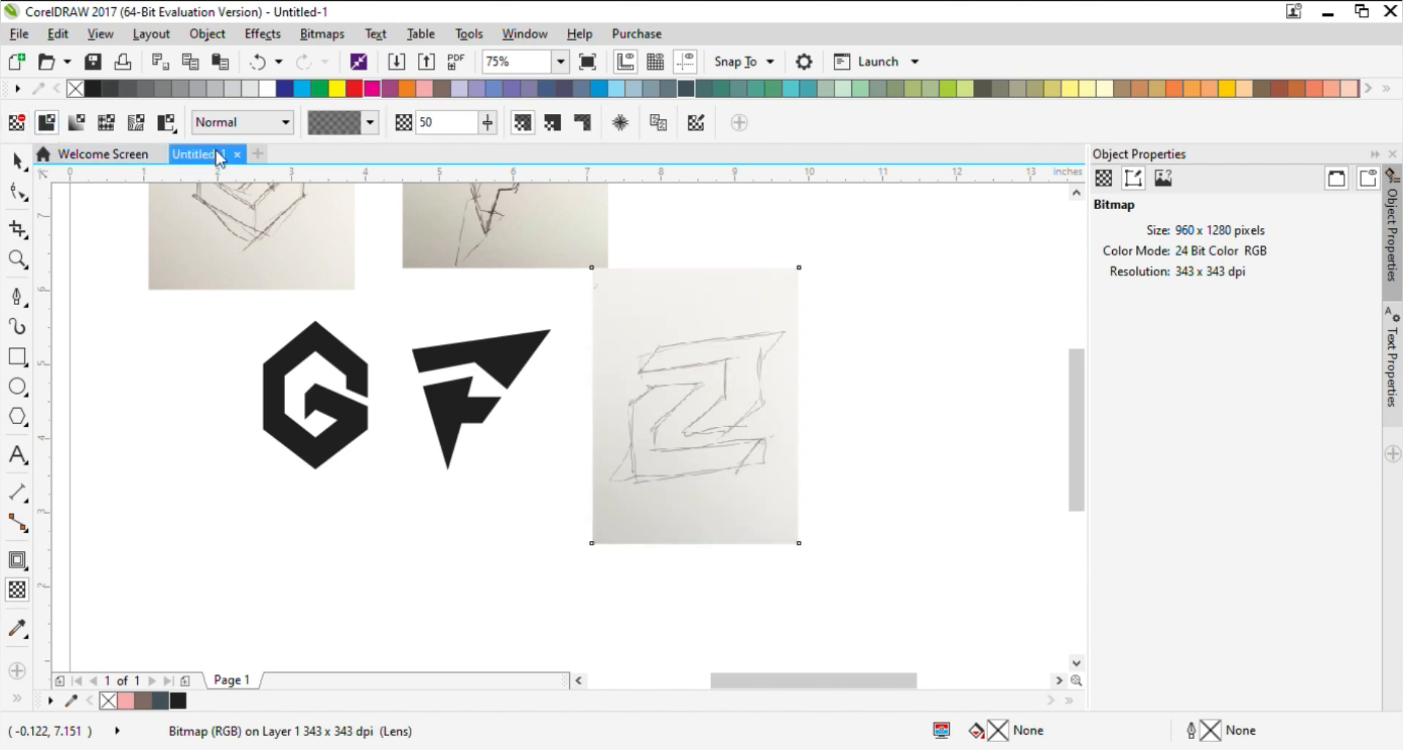
Step: Trace the upper half of the Z sketch as a closed nine-point shape with the Pen tool
click(18, 296)
scroll(683, 376, up, 1)
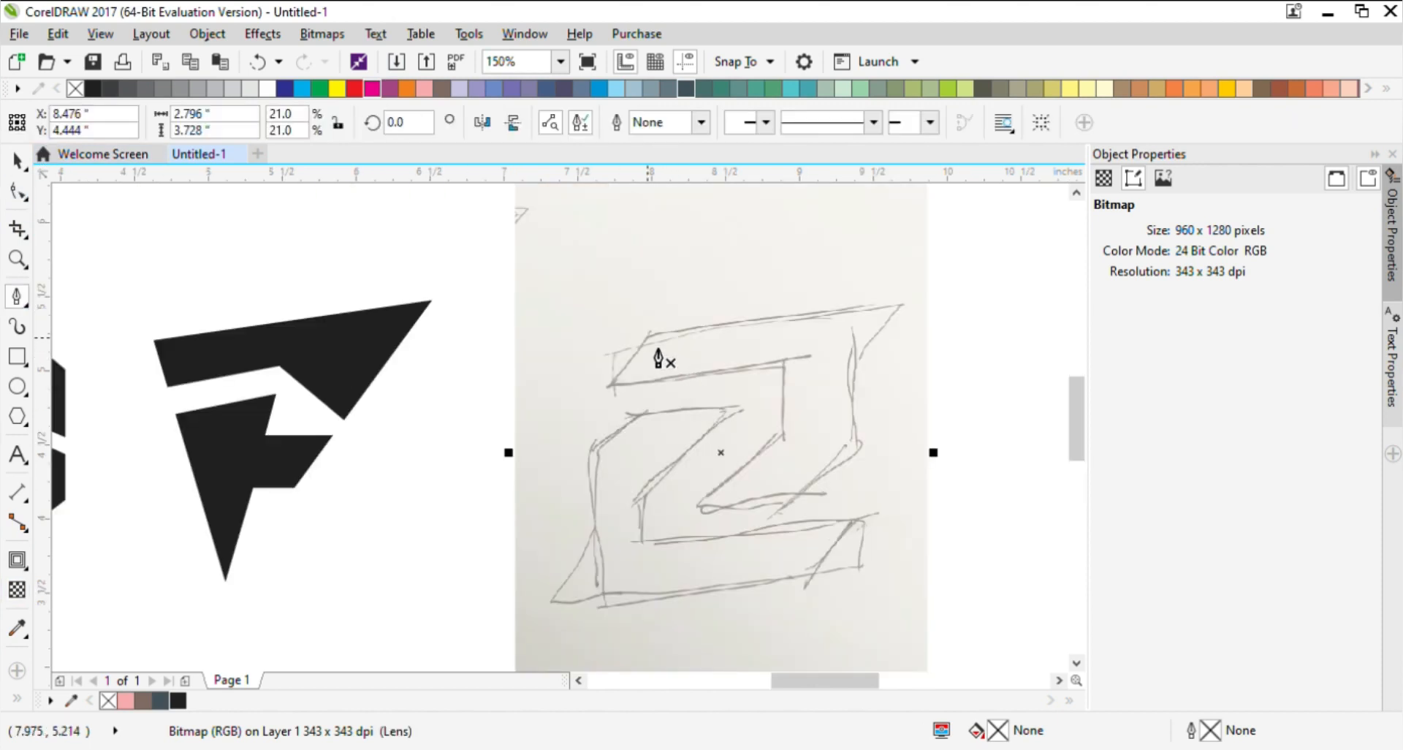
click(650, 333)
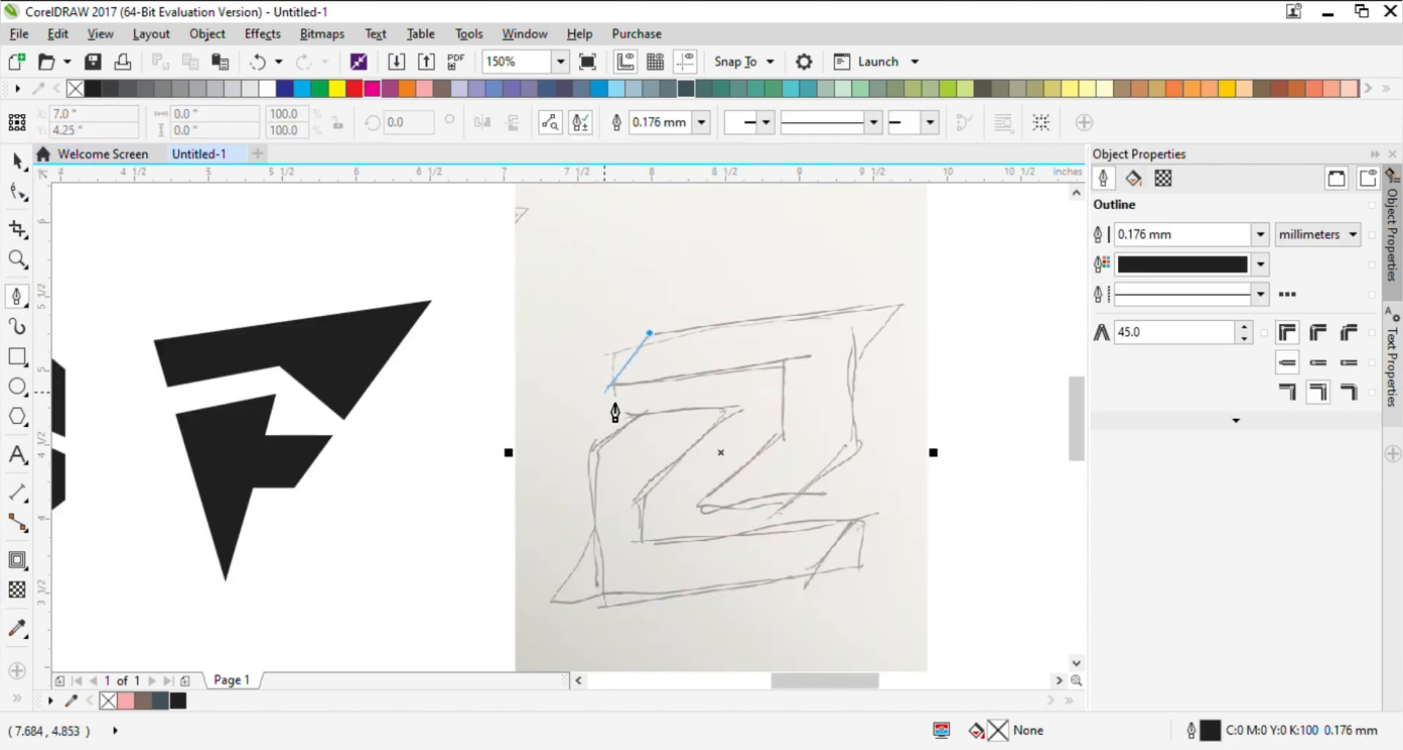
click(599, 397)
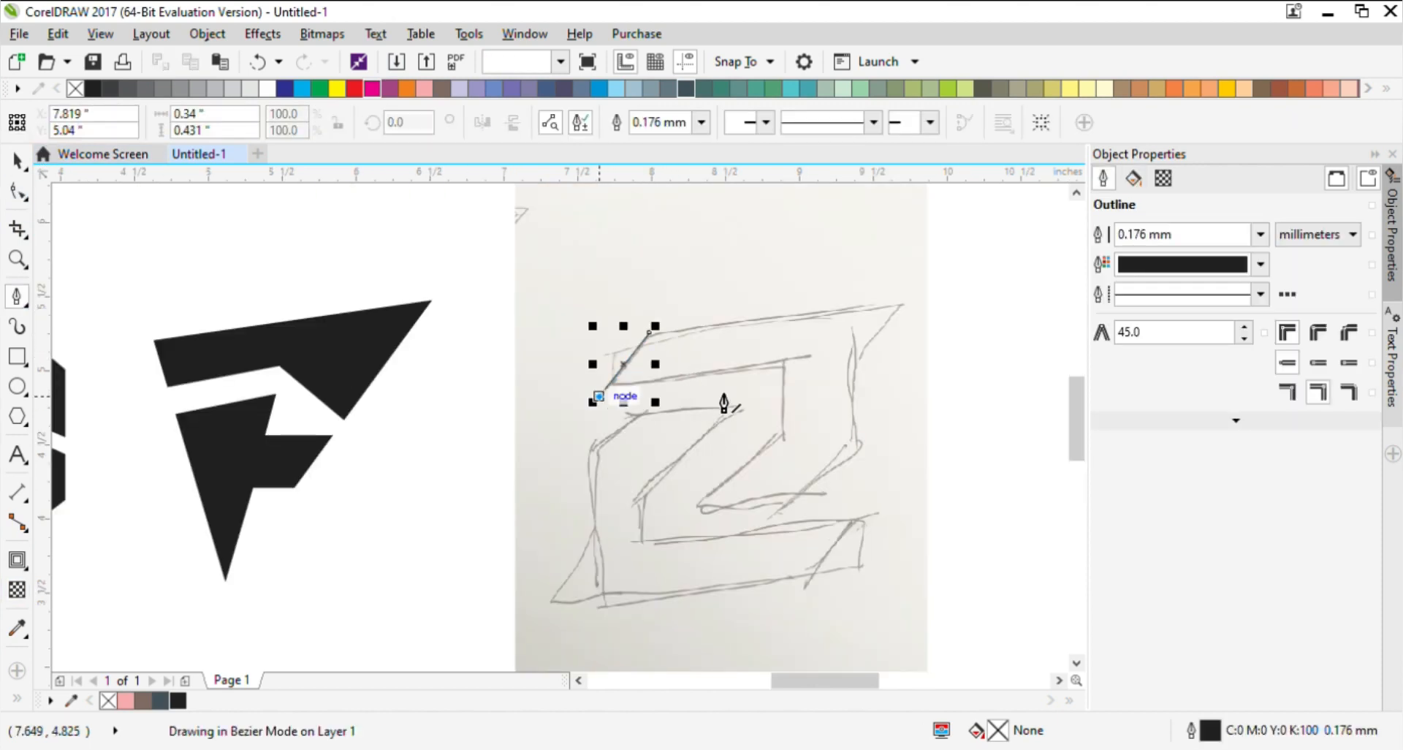
click(781, 371)
click(782, 432)
click(694, 505)
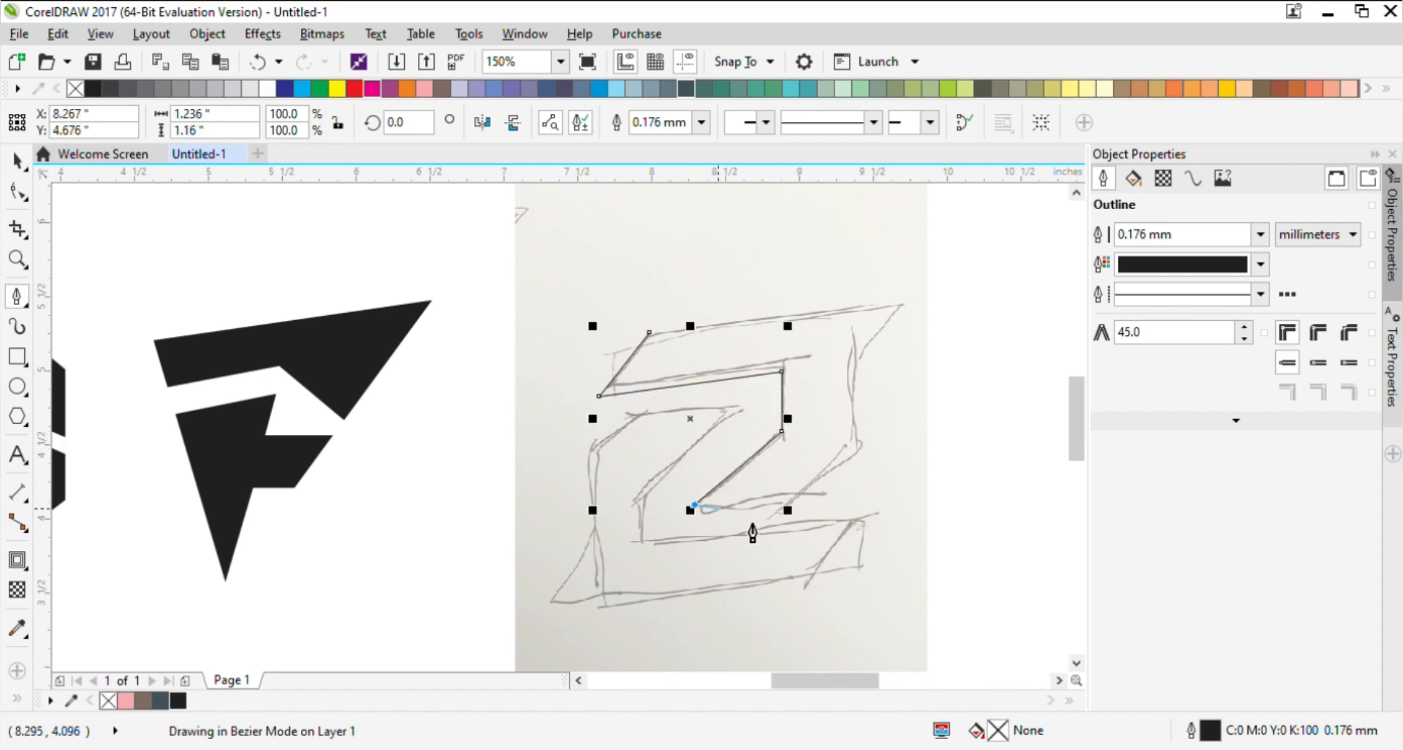
click(788, 504)
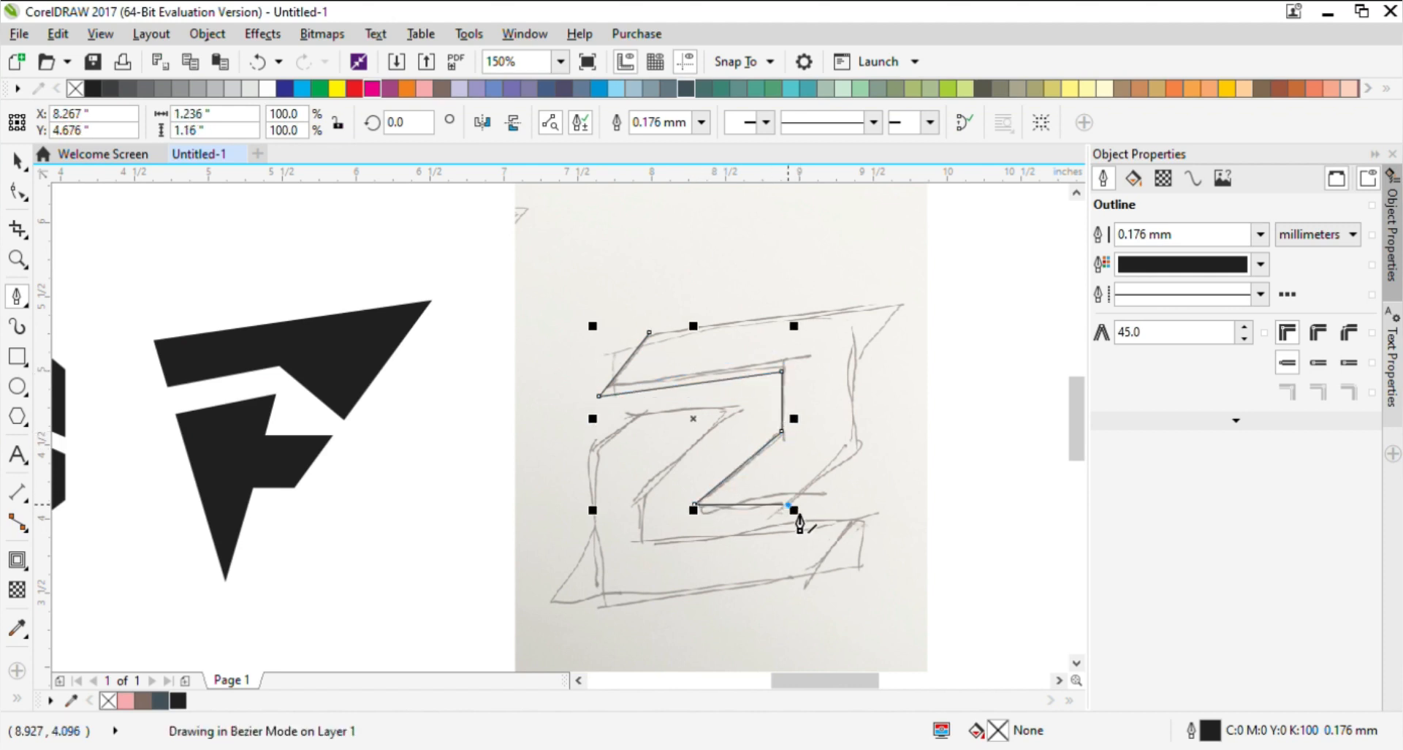
click(858, 443)
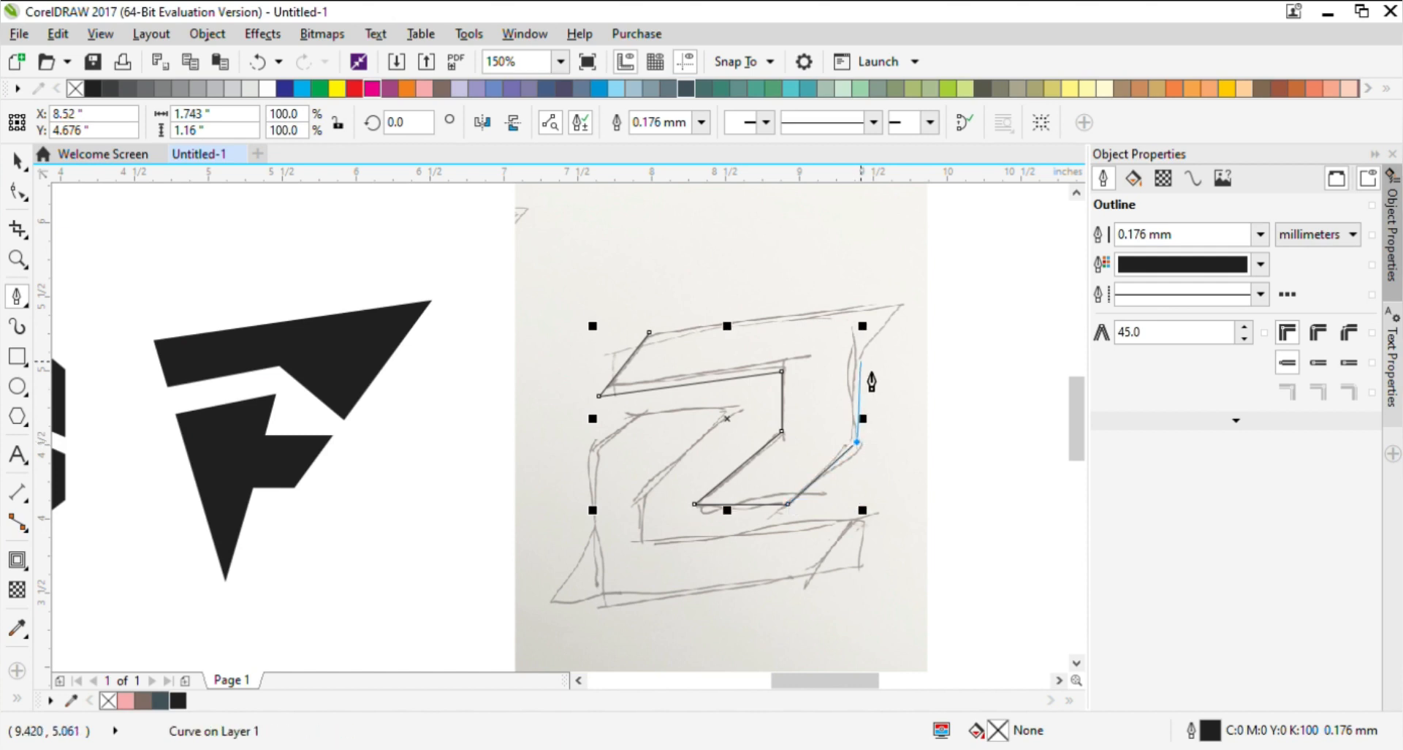
click(857, 379)
click(907, 299)
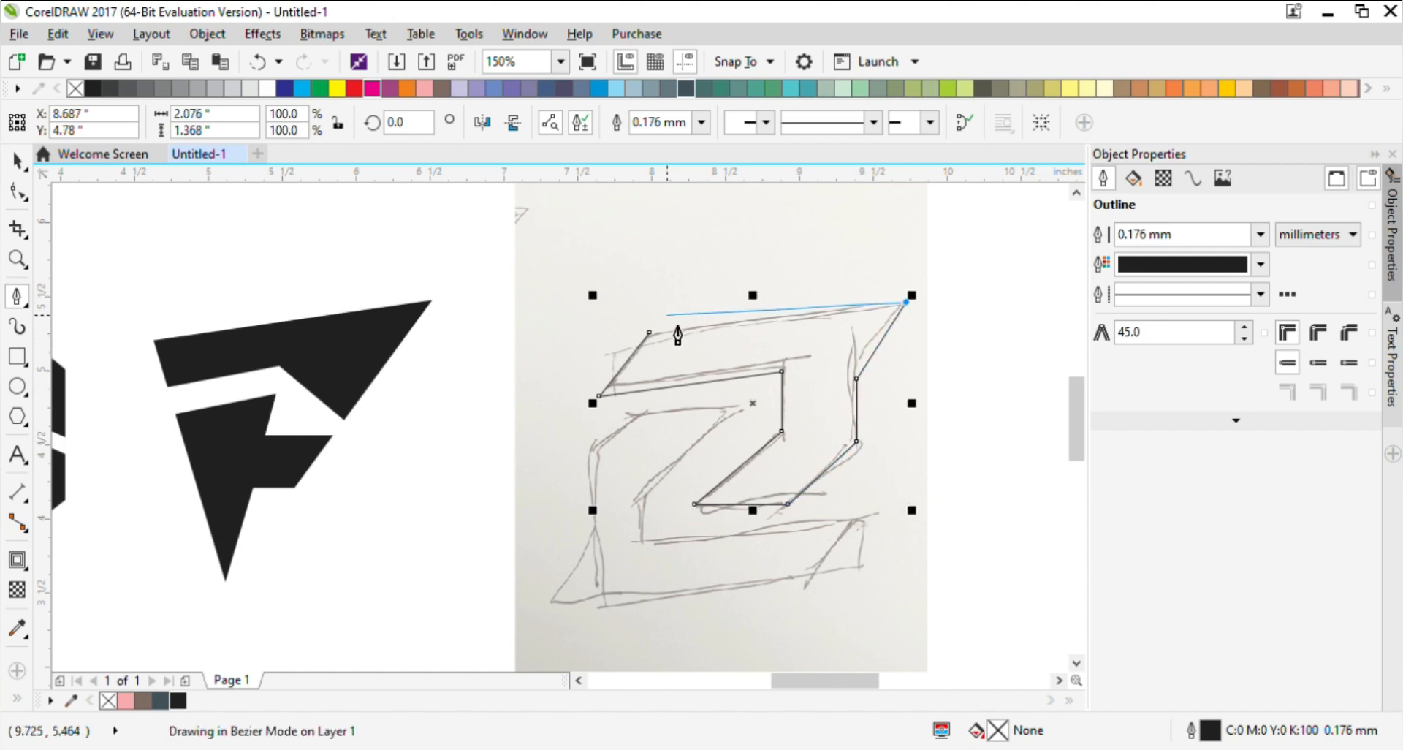
click(649, 333)
Step: Fill the upper Z half with black and set its outline to None
key(space)
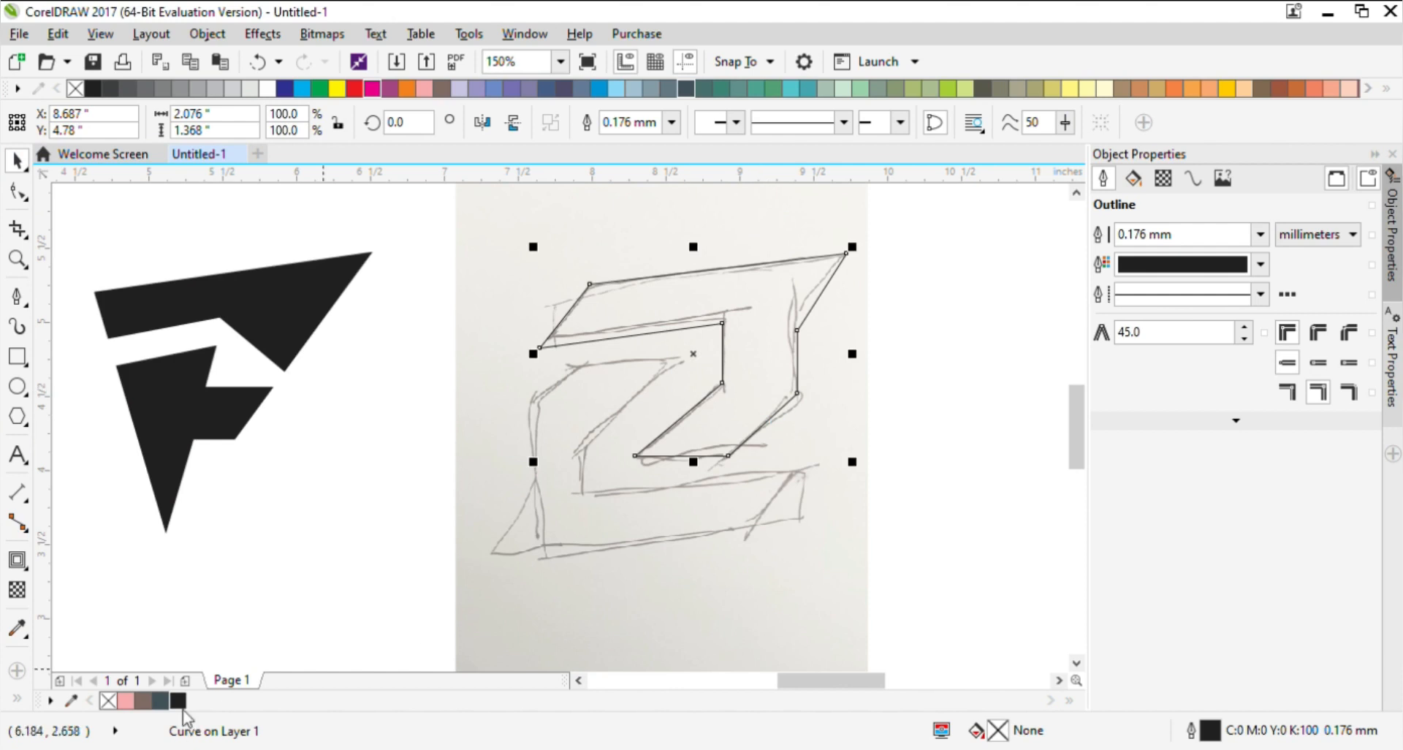
click(179, 703)
click(671, 123)
click(661, 140)
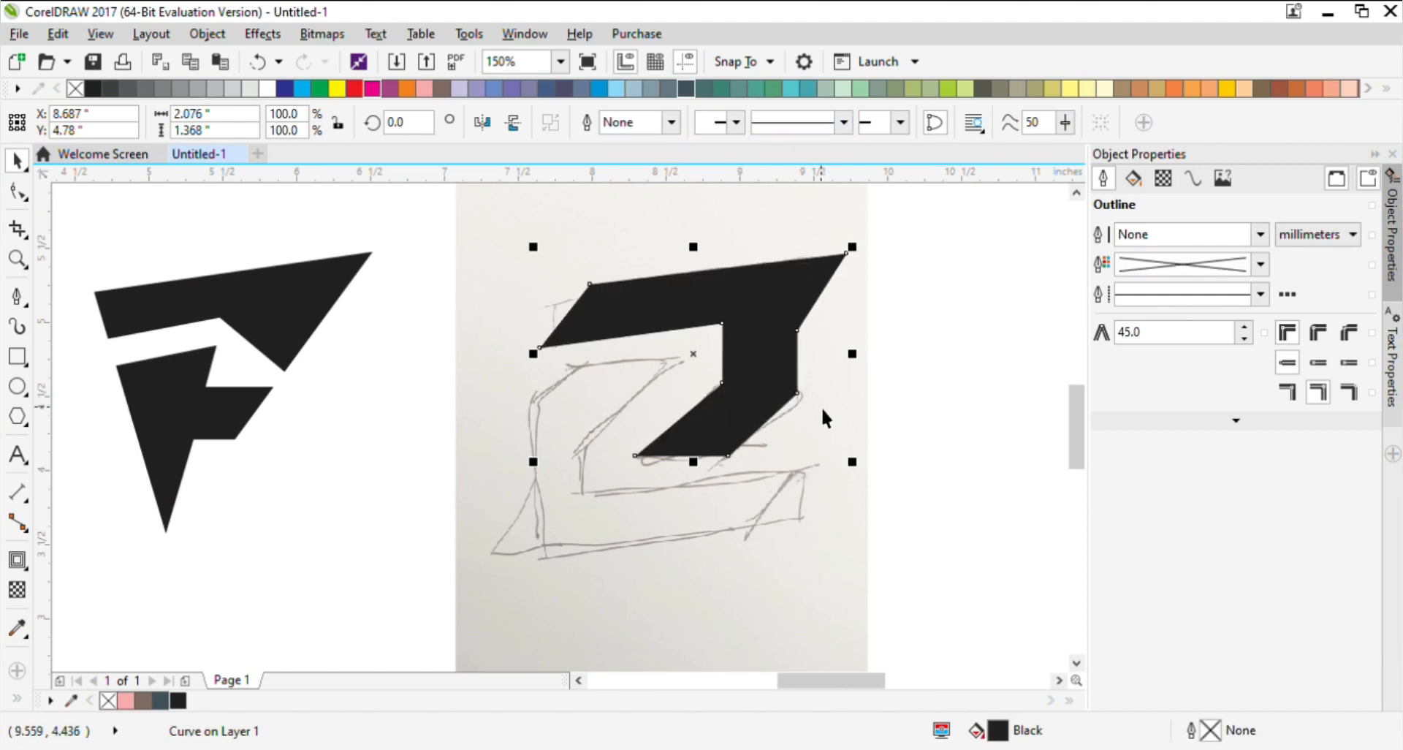
Step: Duplicate the Z half, mirror the copy vertically and horizontally, and place it over the sketch's lower half
click(513, 123)
click(482, 123)
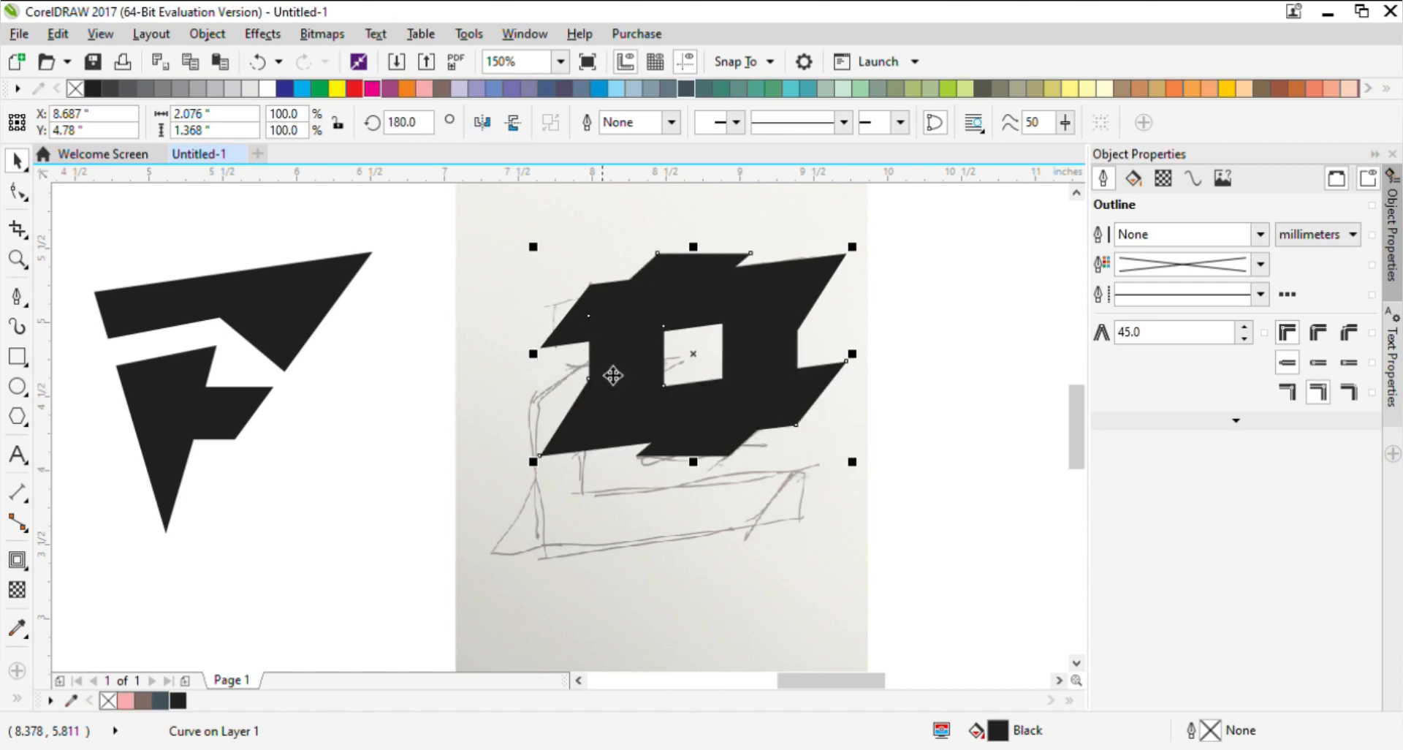
mouse_move(612, 375)
mouse_down()
mouse_move(687, 459)
mouse_move(637, 520)
mouse_move(642, 446)
mouse_up()
scroll(639, 382, up, 2)
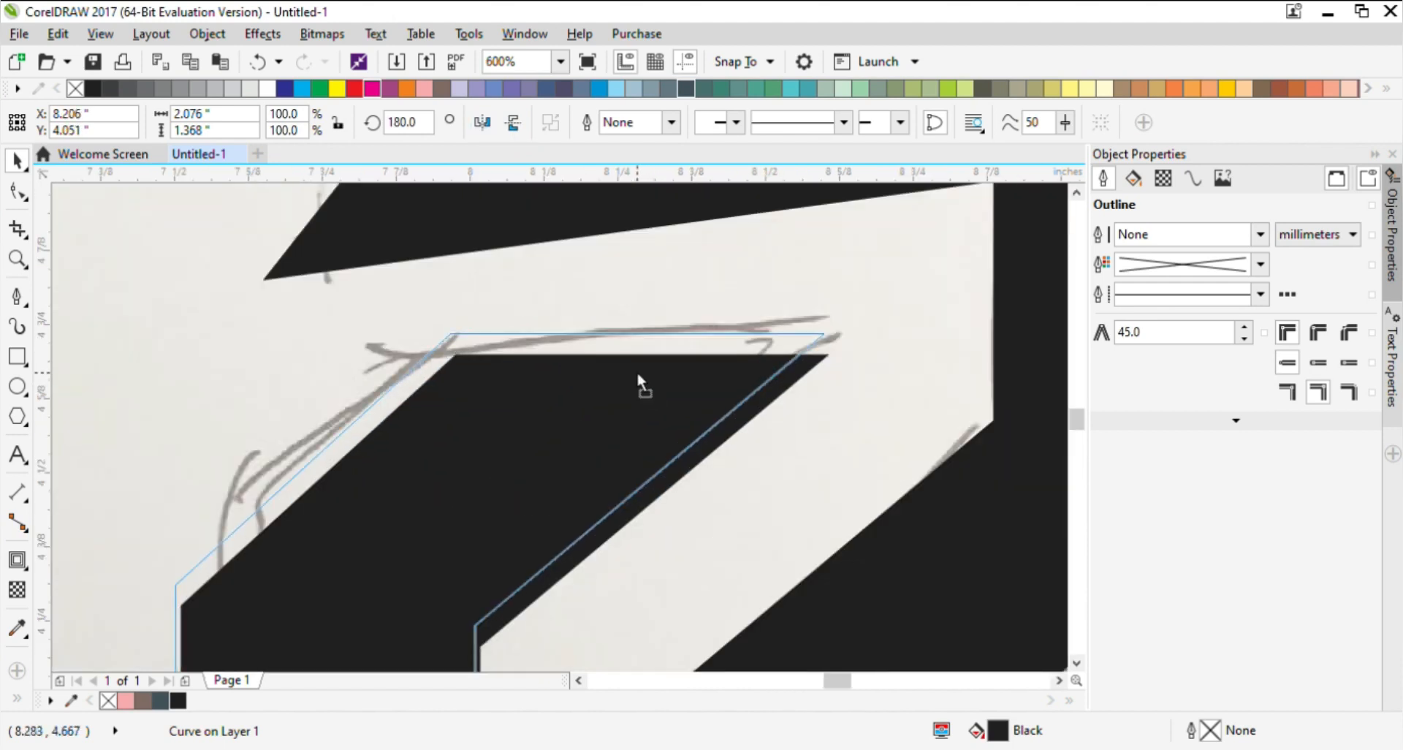
Step: Move the Z sketch photo off to the right of the black Z
scroll(658, 409, down, 4)
click(795, 540)
drag(795, 541, 921, 544)
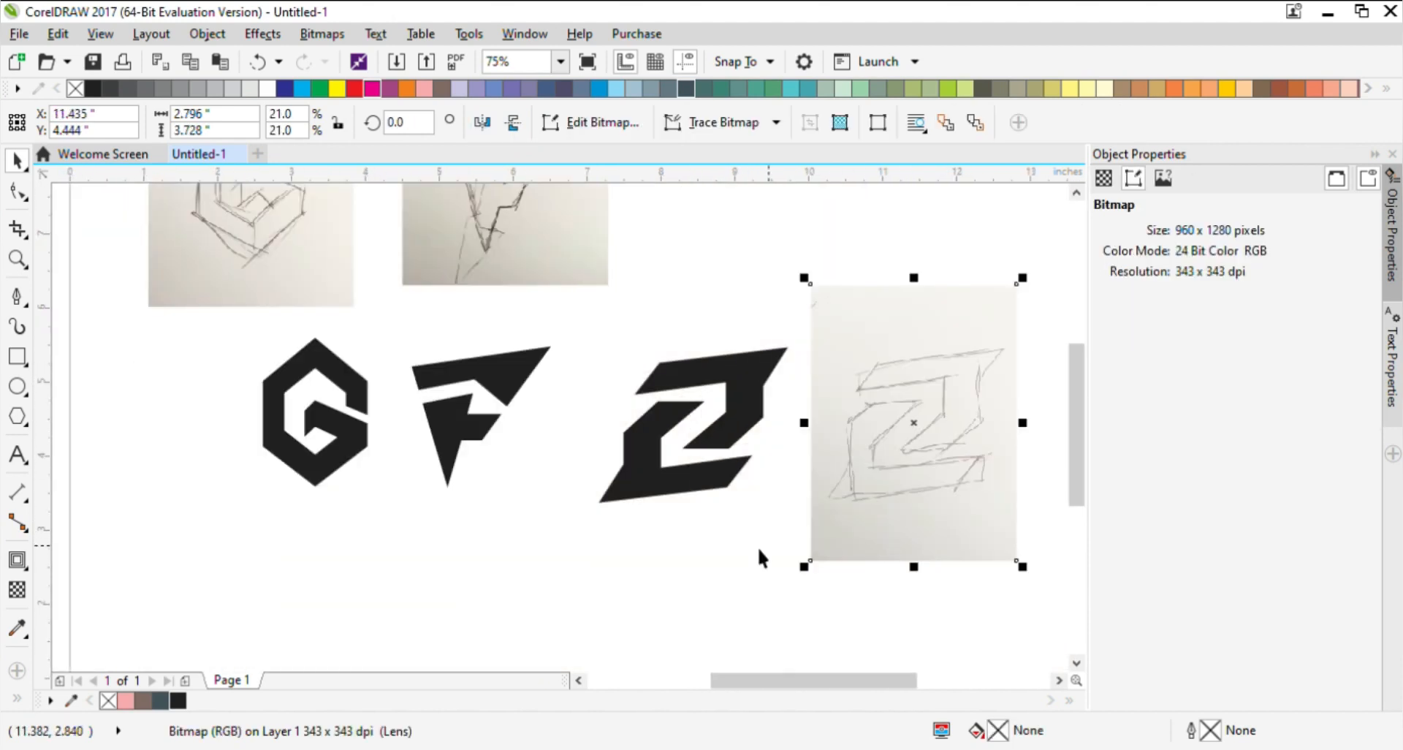
click(712, 546)
scroll(713, 547, down, 4)
scroll(735, 522, up, 4)
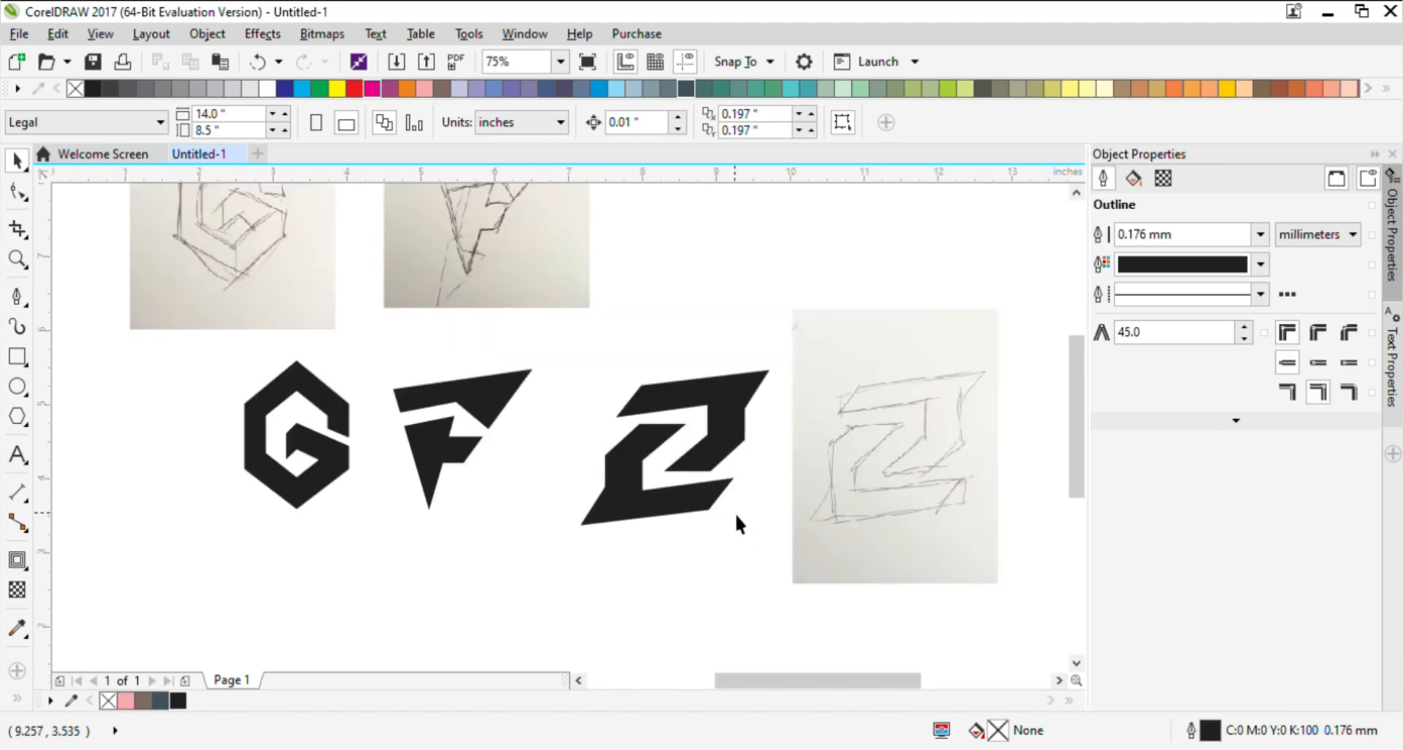
Step: Draw a thin rectangle about 0.93 by 0.06 inches in the lower gap between the Z's two halves
scroll(717, 491, up, 4)
scroll(680, 483, down, 2)
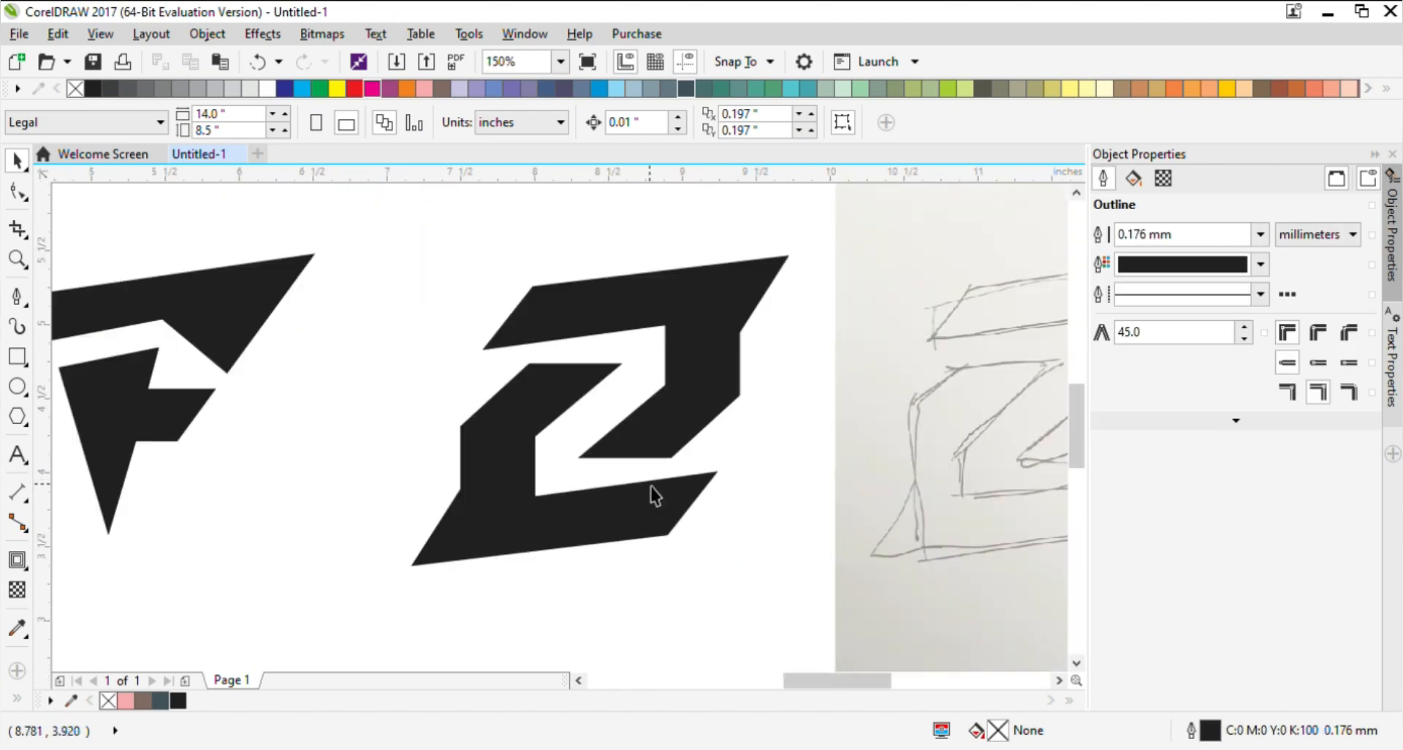
click(18, 356)
scroll(692, 469, up, 2)
drag(726, 465, 451, 447)
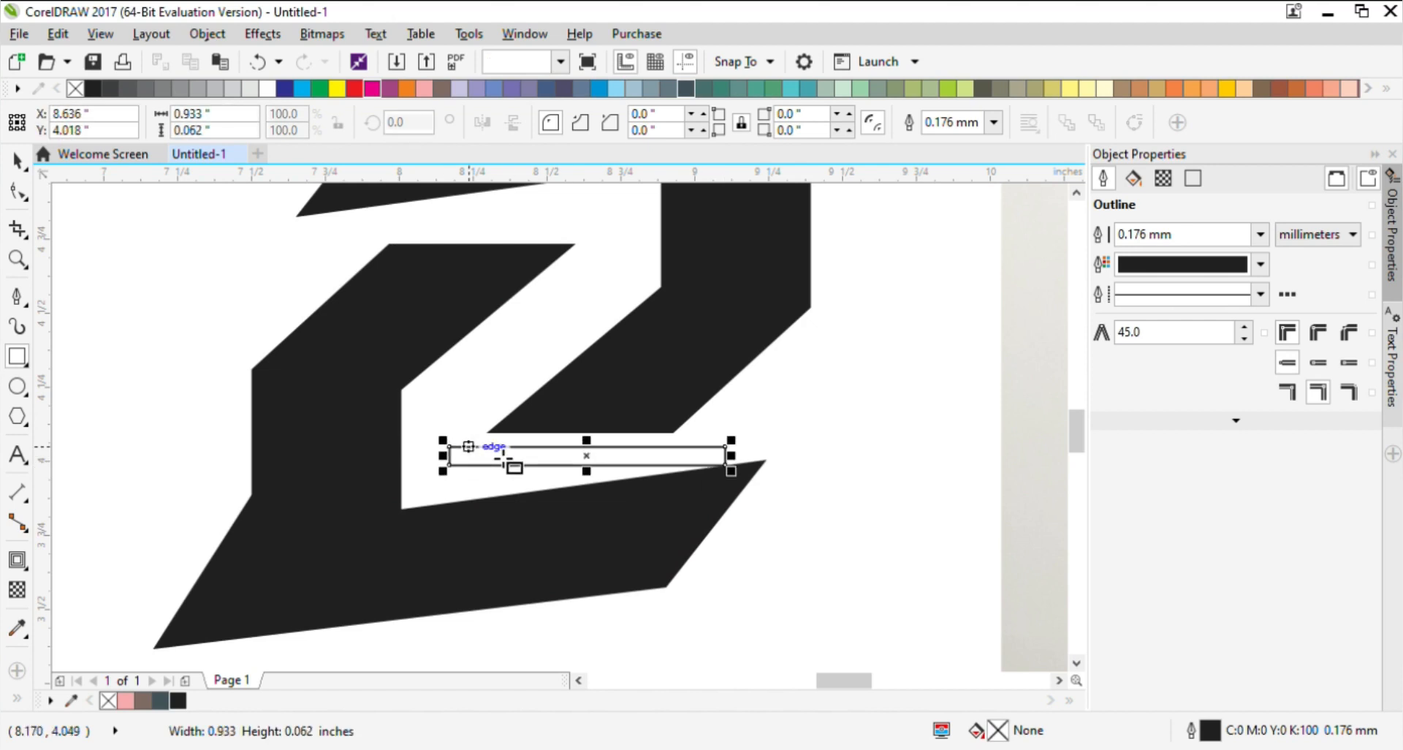
Step: Delete the thin rectangle from the gap between the Z's two halves
scroll(589, 448, down, 1)
key(Delete)
click(18, 161)
scroll(679, 380, down, 1)
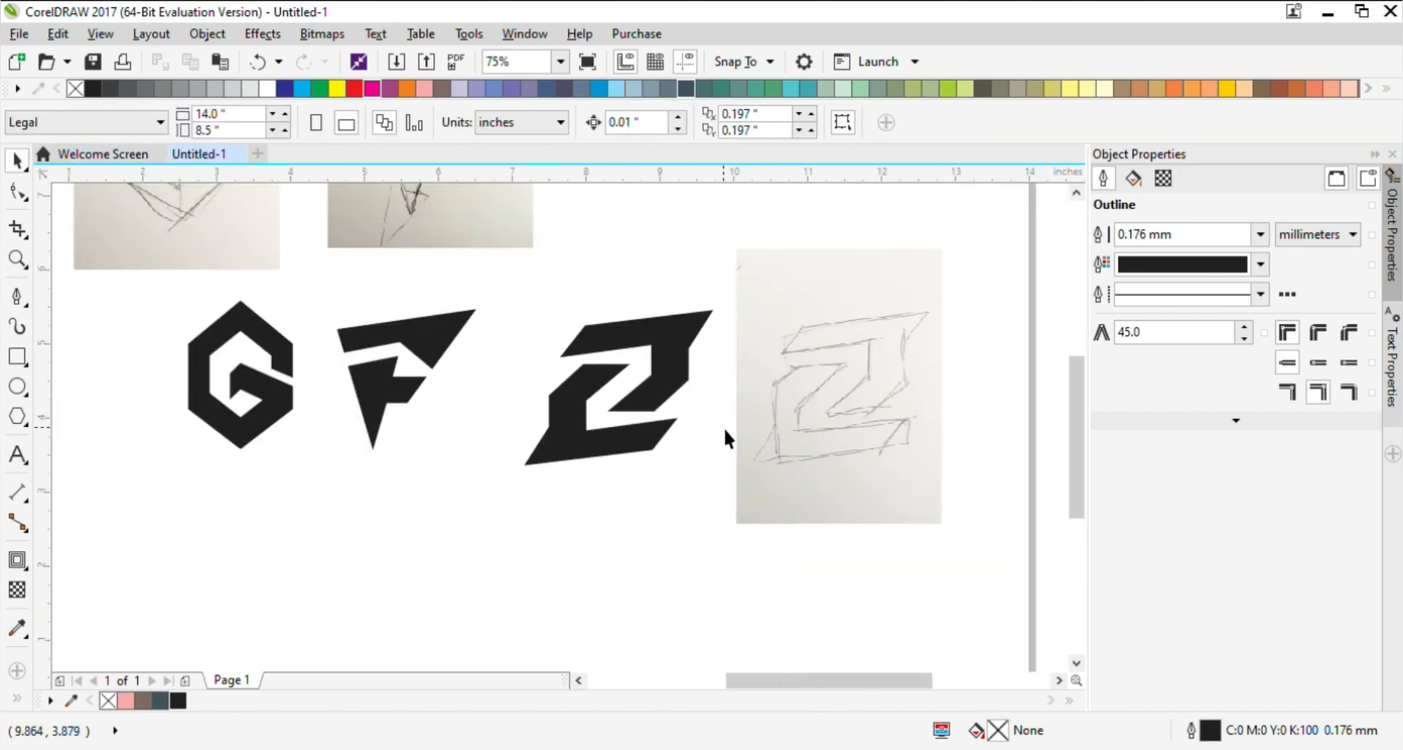
click(593, 448)
key(Delete)
click(18, 356)
scroll(696, 398, up, 2)
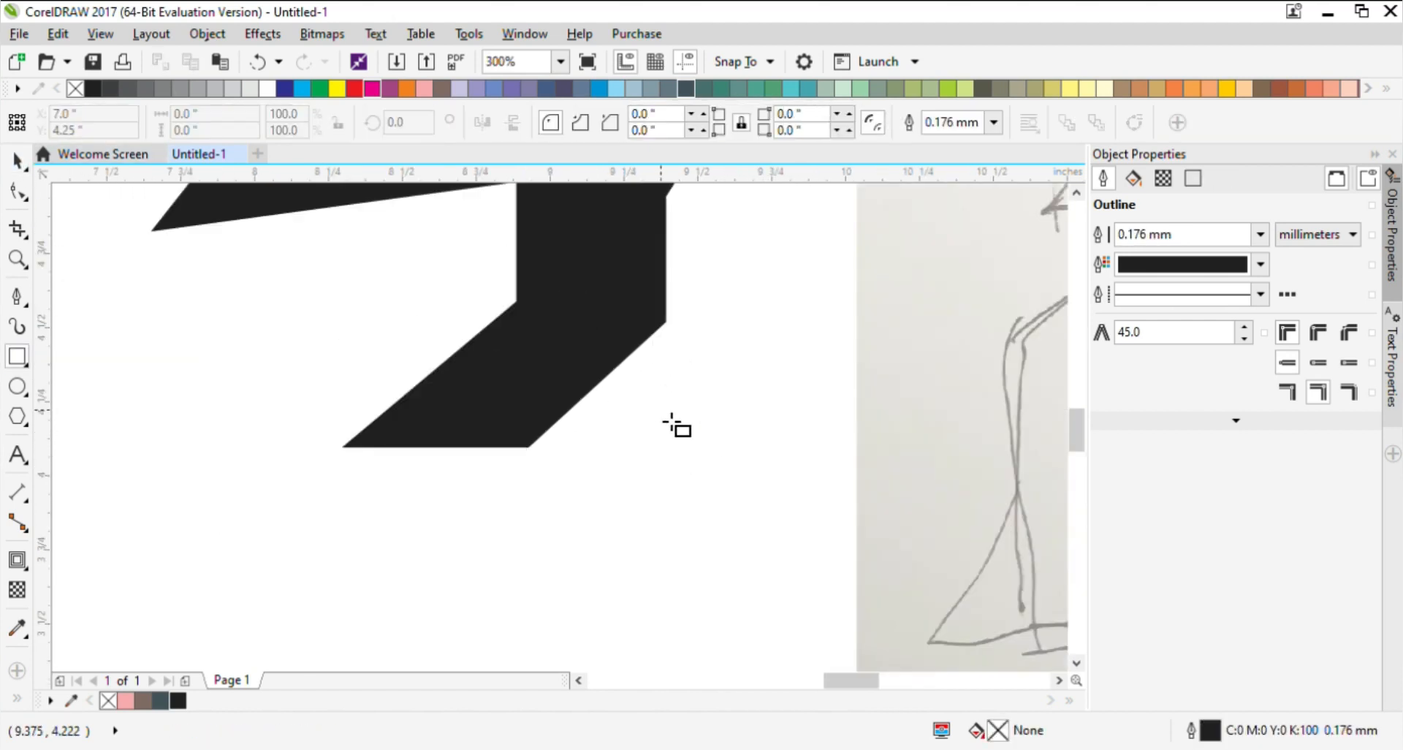
drag(679, 515, 515, 520)
scroll(546, 467, down, 2)
key(space)
key(Escape)
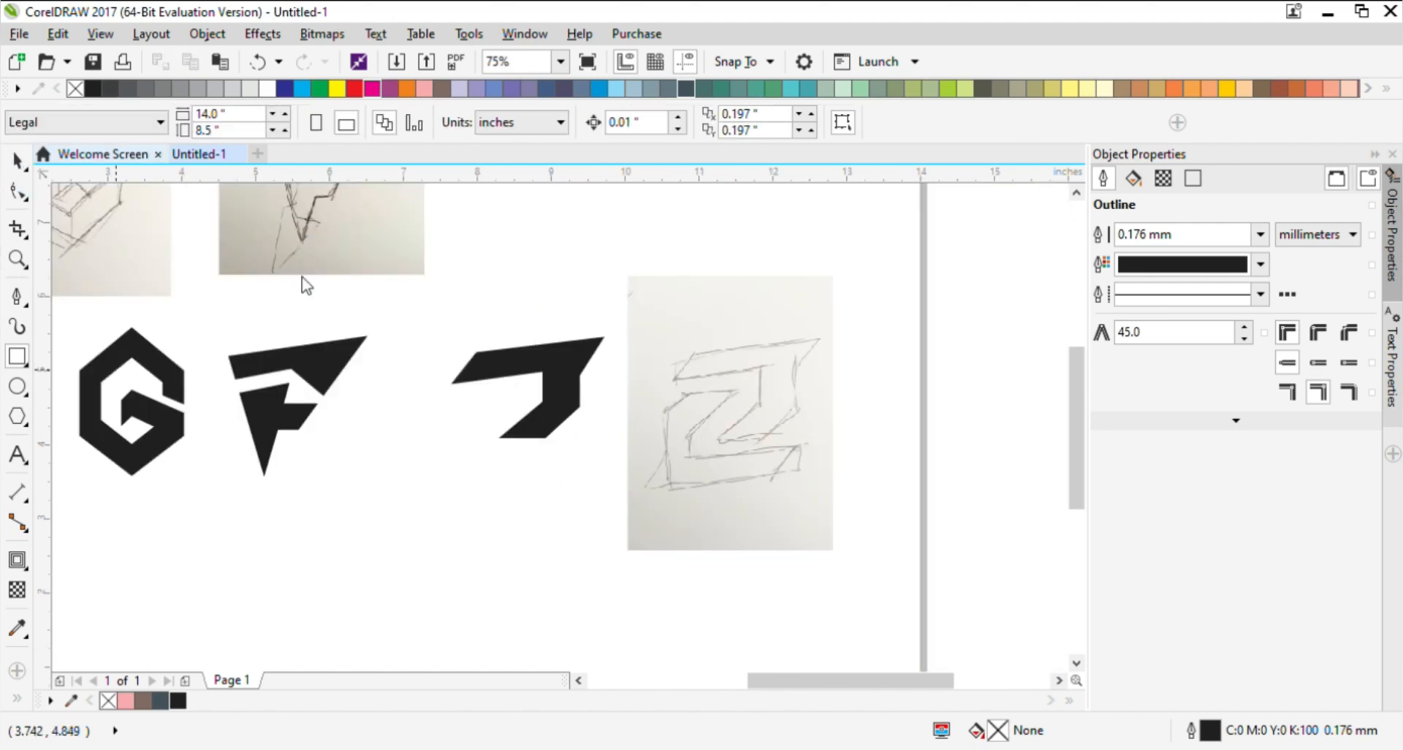
scroll(584, 440, up, 1)
key(ctrl+z)
key(ctrl+z)
Step: Move the lower corner node of the upper Z half up along its diagonal so the bottom edge slopes parallel to the lower half
scroll(578, 439, up, 1)
key(F10)
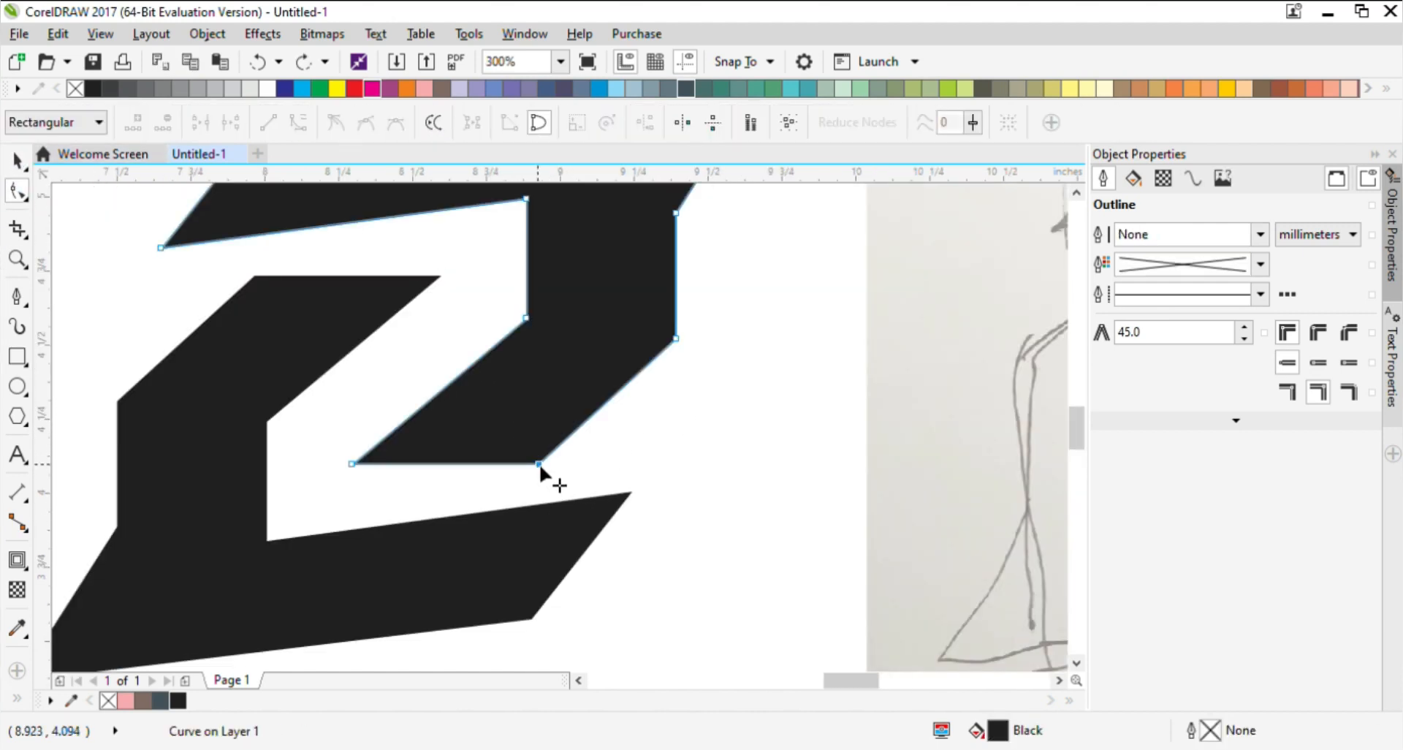
drag(540, 463, 576, 432)
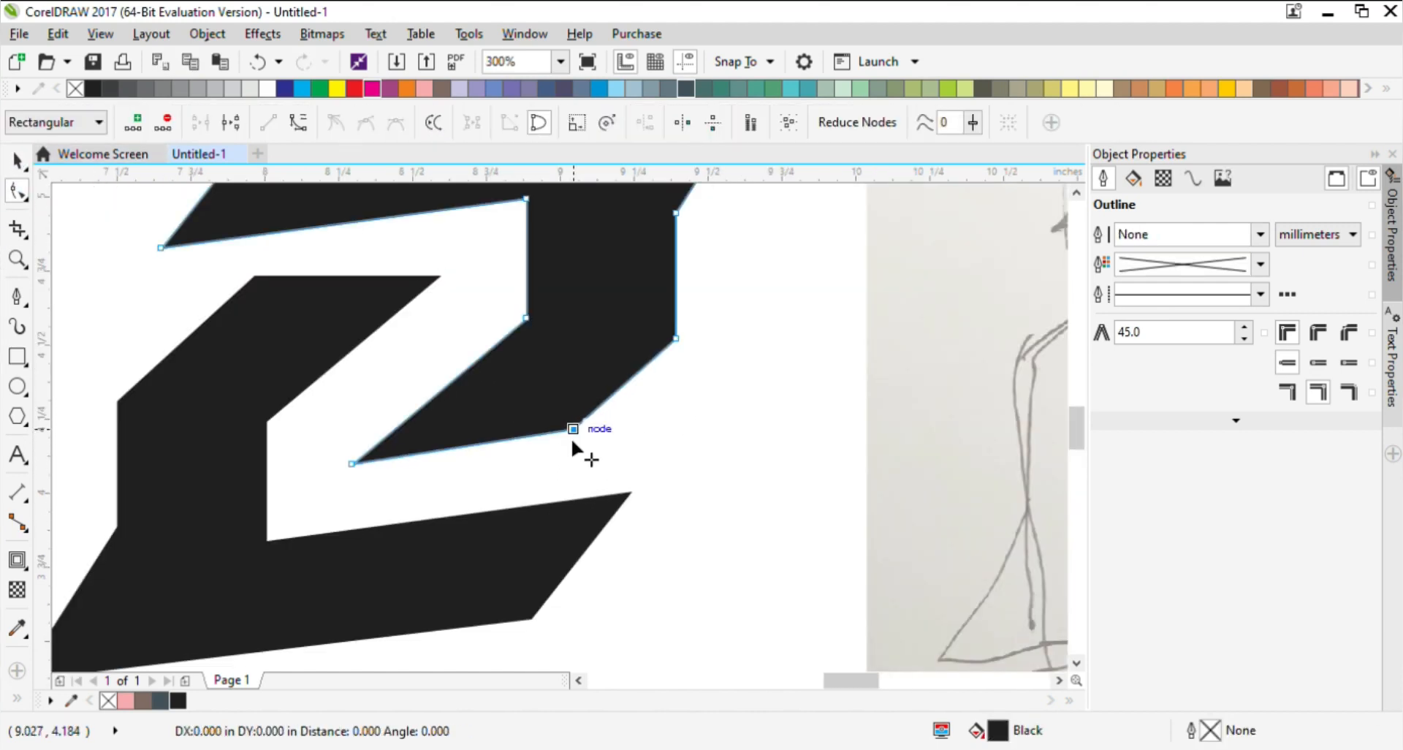
scroll(575, 439, up, 2)
scroll(582, 423, down, 1)
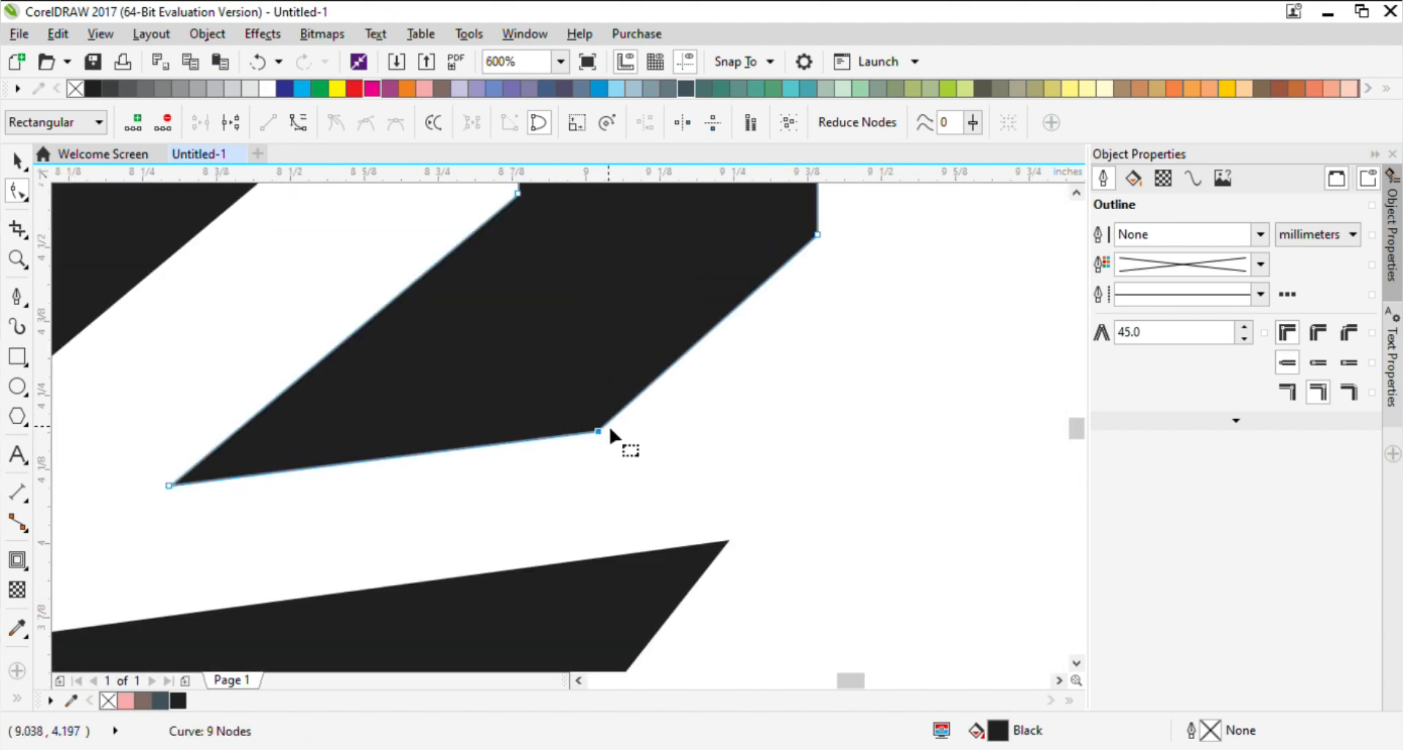
drag(598, 431, 606, 424)
key(space)
scroll(807, 463, down, 1)
click(822, 496)
scroll(719, 522, down, 2)
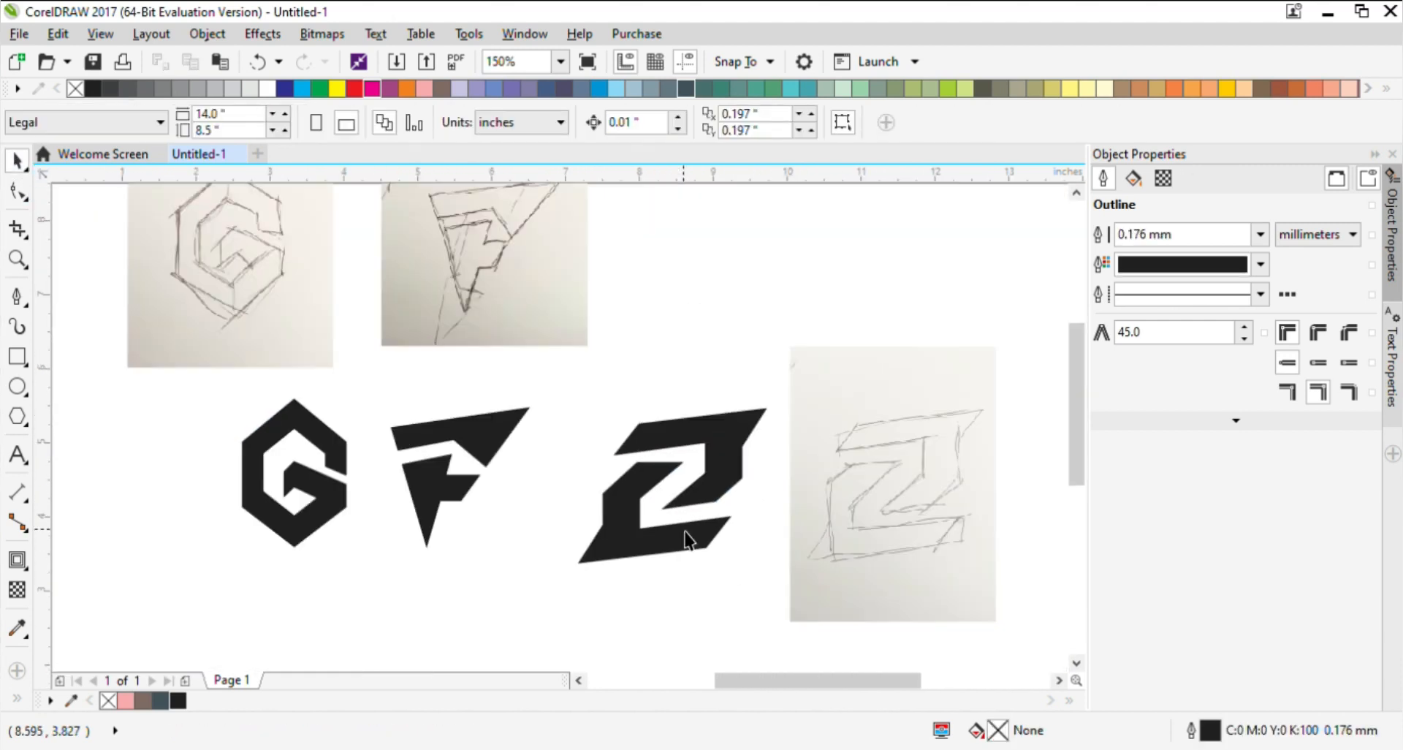
Step: Replace the lower Z half with a copy of the reshaped upper half, mirrored vertically and horizontally and placed below it
scroll(687, 541, up, 1)
click(705, 542)
key(Delete)
click(711, 465)
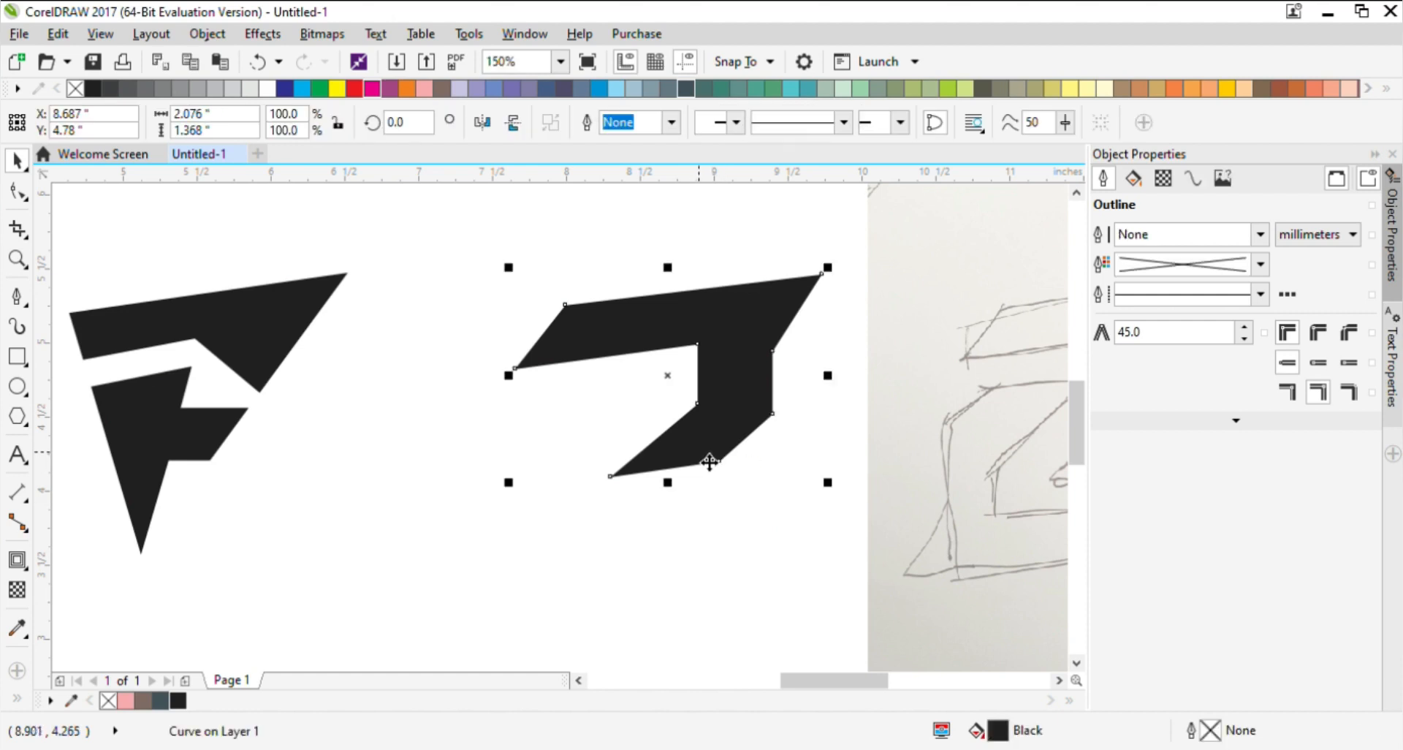
key(ctrl+v)
click(513, 124)
click(481, 124)
drag(681, 433, 631, 546)
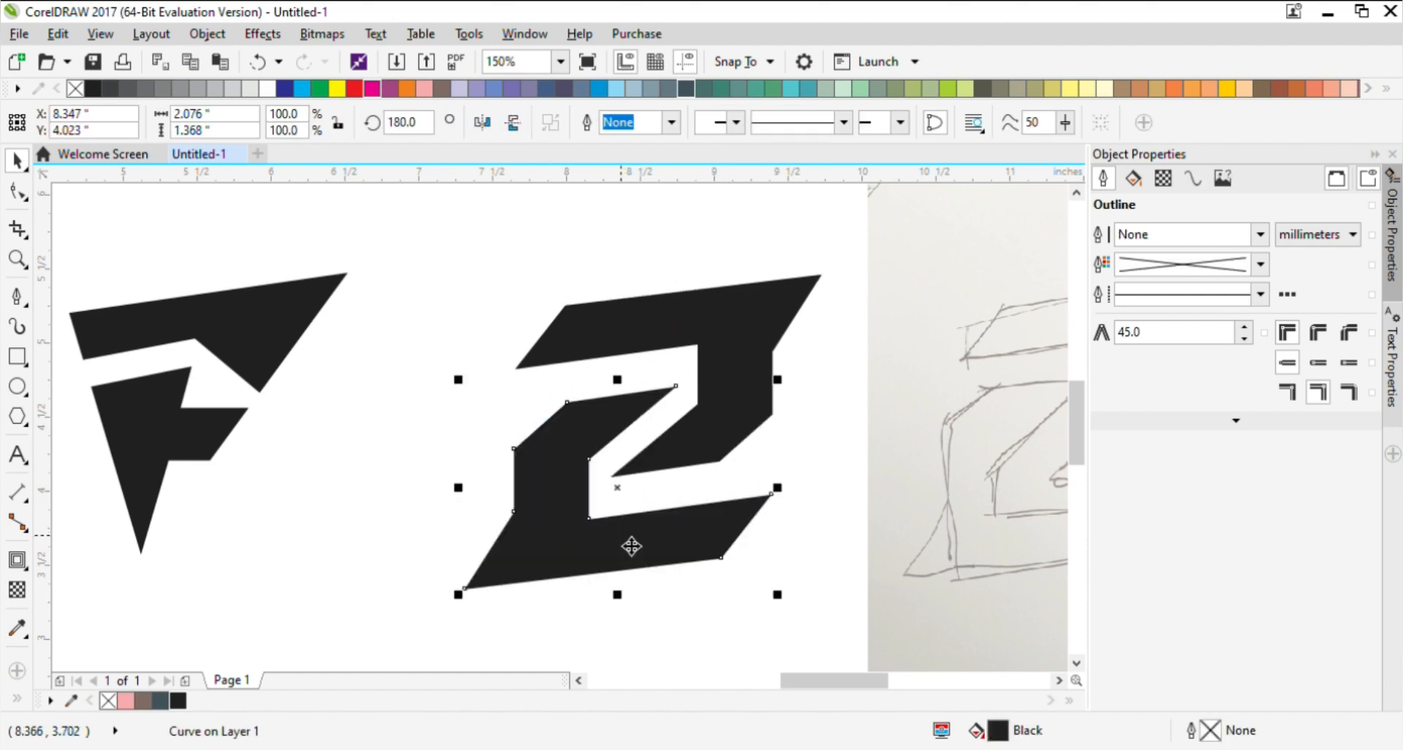
Step: Shift the lower Z half slightly to even out the gaps between the two halves
scroll(624, 422, up, 1)
drag(635, 433, 615, 411)
scroll(734, 549, down, 2)
click(752, 512)
scroll(681, 468, up, 2)
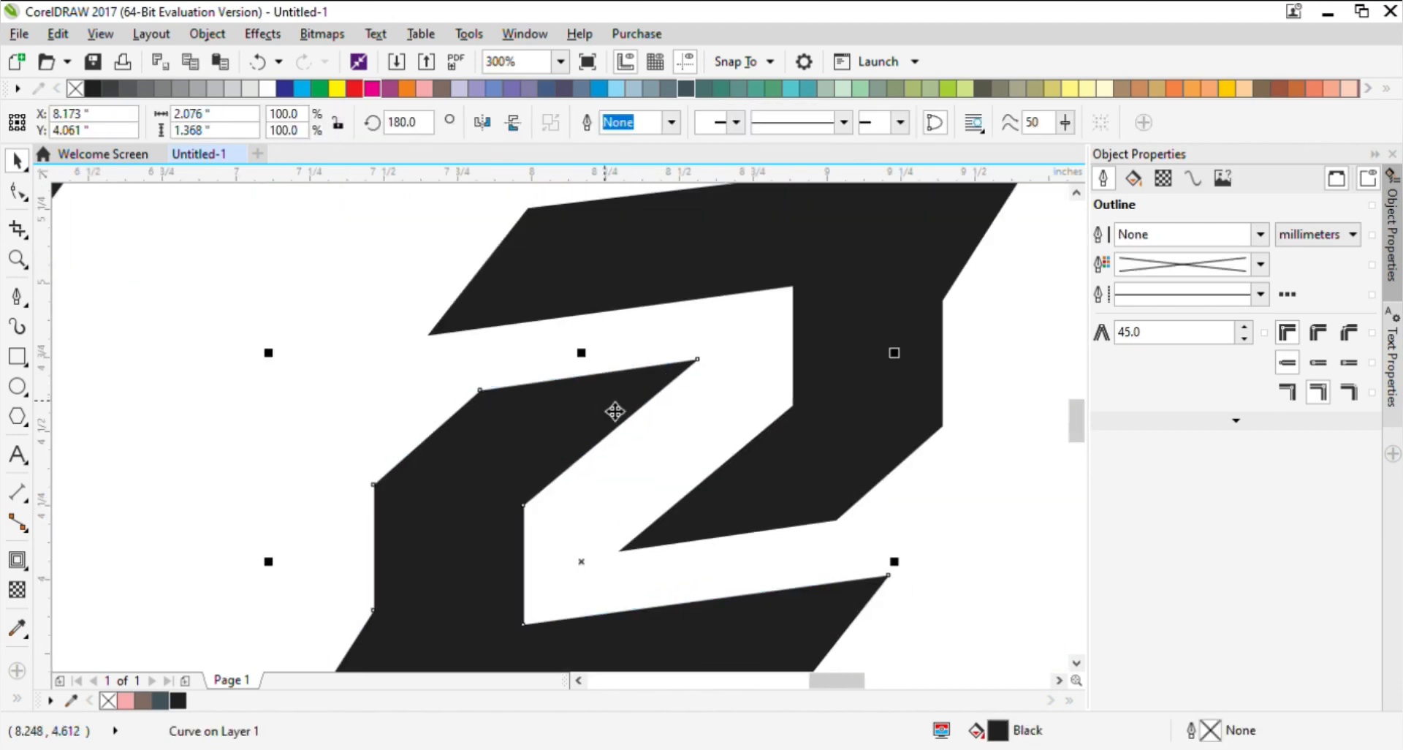
scroll(608, 408, down, 1)
drag(670, 532, 665, 539)
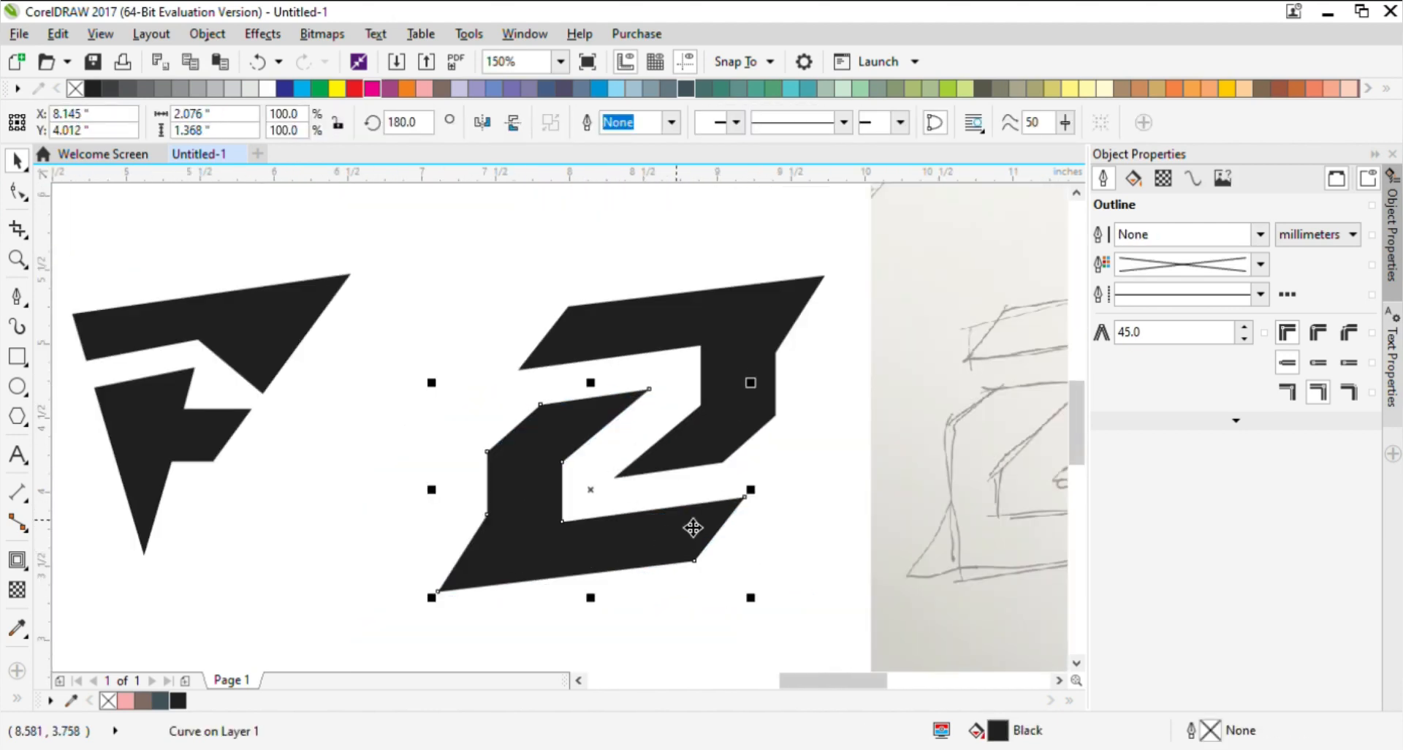
Step: Move the Z sketch photo into the row beside the F sketch photo
scroll(769, 521, down, 2)
click(775, 527)
mouse_move(809, 544)
mouse_down()
mouse_move(698, 400)
mouse_move(732, 424)
mouse_up()
Step: Position the black Z, G and F beneath their matching sketch photos with wider spacing between them
drag(820, 579, 673, 442)
scroll(714, 511, up, 1)
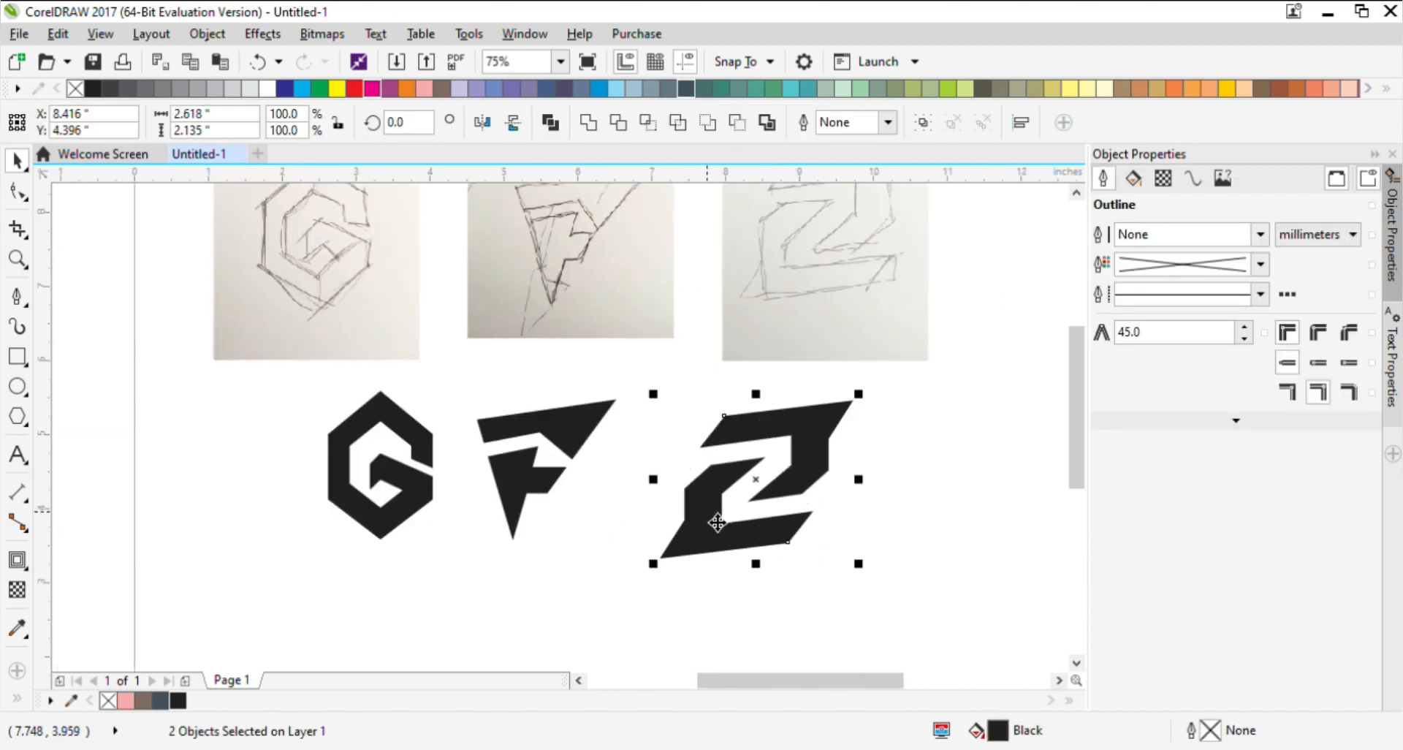
drag(717, 521, 737, 534)
drag(421, 501, 375, 534)
click(550, 491)
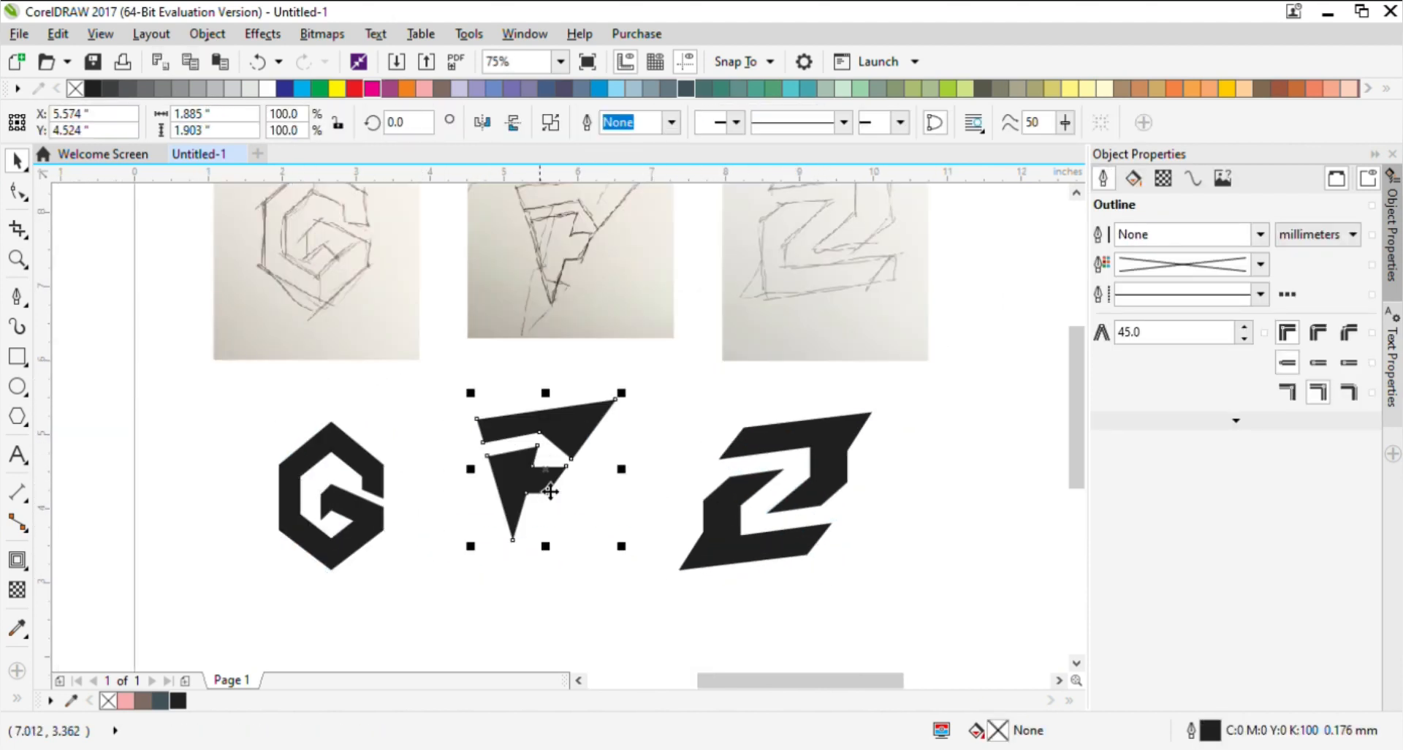
drag(550, 492, 575, 531)
click(662, 512)
scroll(827, 473, down, 2)
scroll(824, 507, up, 2)
scroll(817, 492, down, 1)
scroll(598, 458, up, 1)
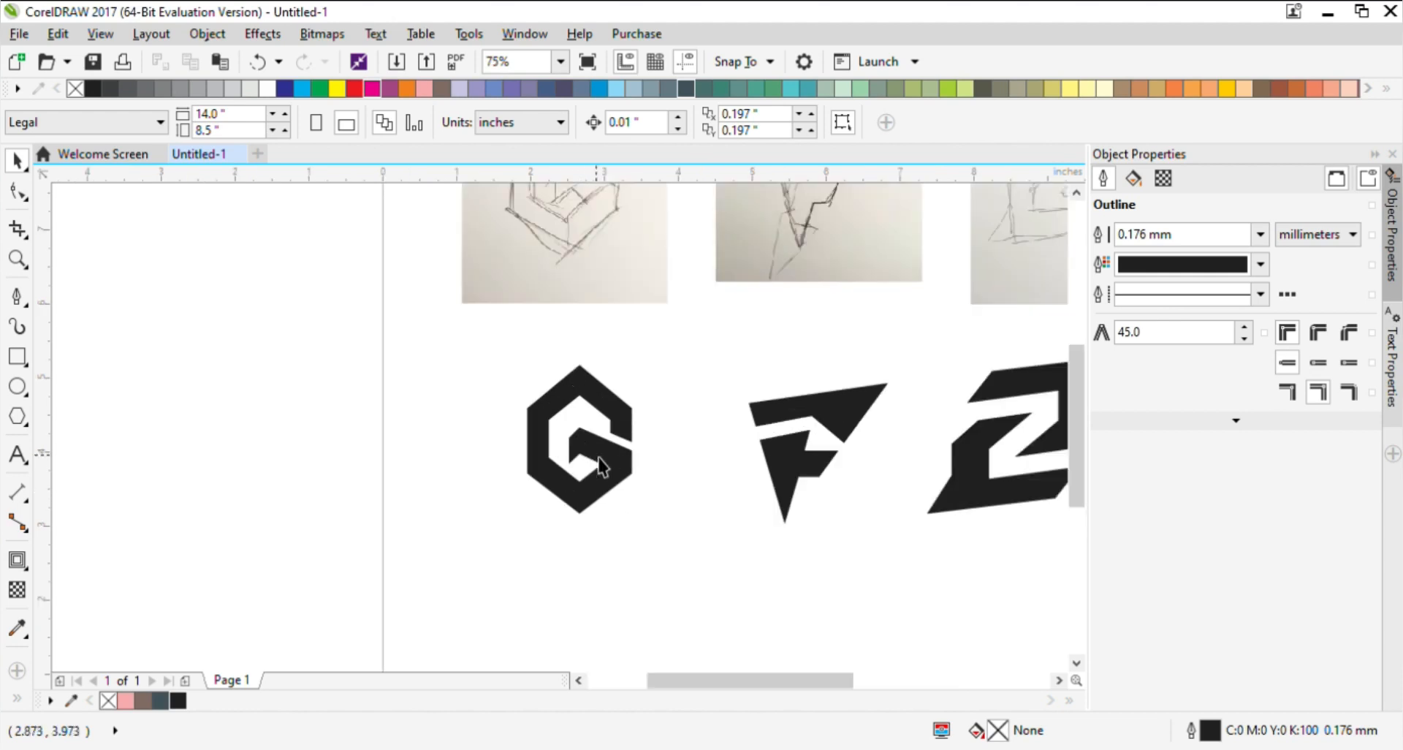
Step: Enlarge the G to about 1.65 inches wide and 2.08 inches high
click(599, 466)
scroll(658, 434, up, 1)
scroll(662, 431, up, 1)
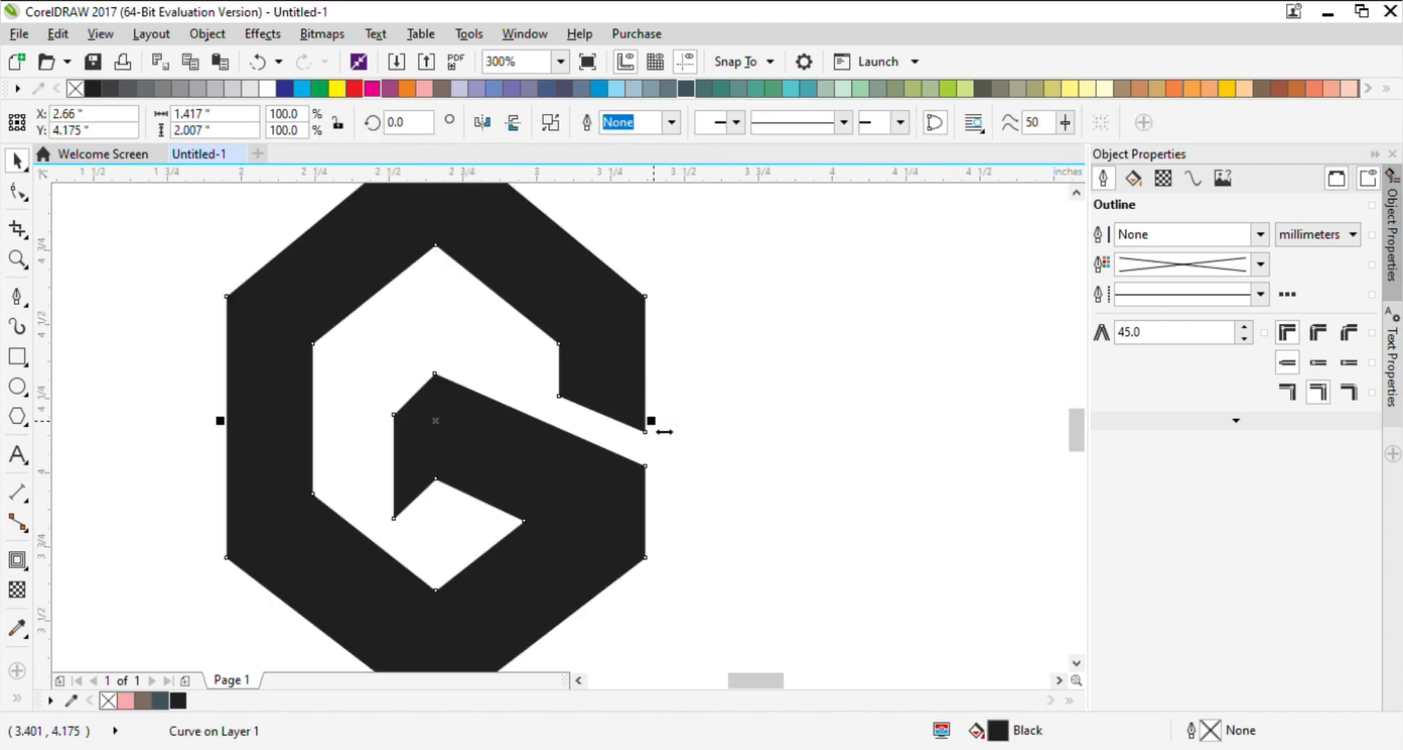
drag(663, 432, 676, 485)
scroll(683, 475, down, 2)
scroll(629, 512, up, 2)
scroll(672, 498, down, 2)
click(712, 504)
scroll(706, 448, down, 2)
click(704, 449)
scroll(712, 443, up, 2)
click(712, 454)
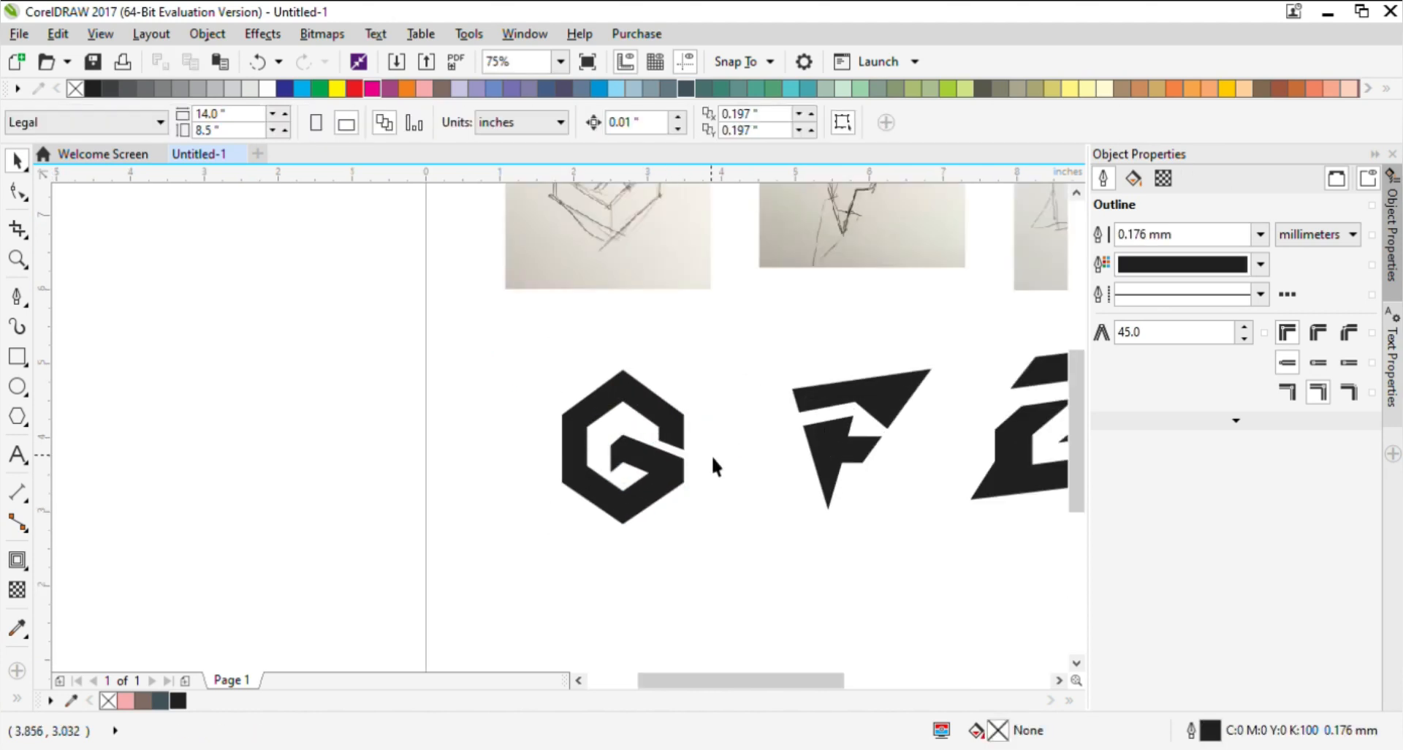
scroll(712, 455, up, 1)
scroll(566, 458, down, 2)
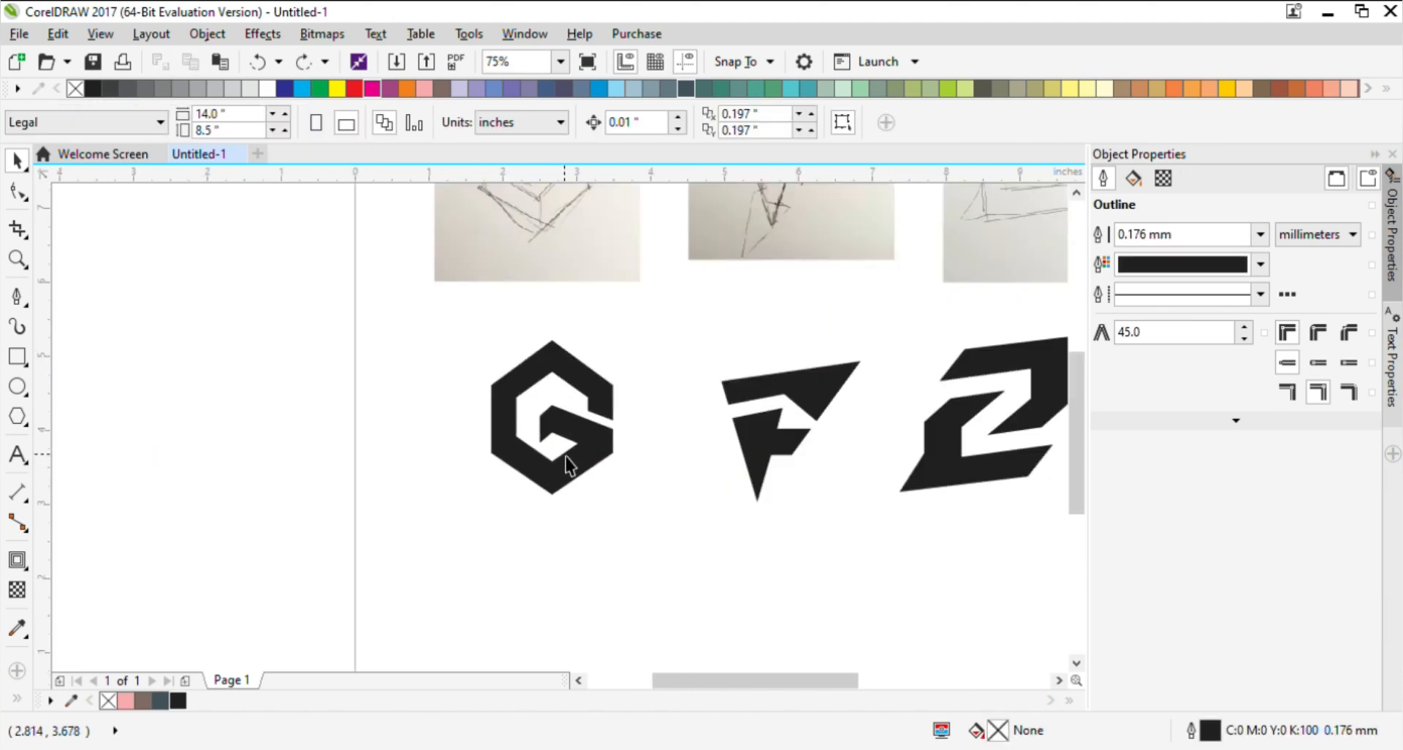
scroll(580, 455, up, 2)
scroll(580, 454, down, 2)
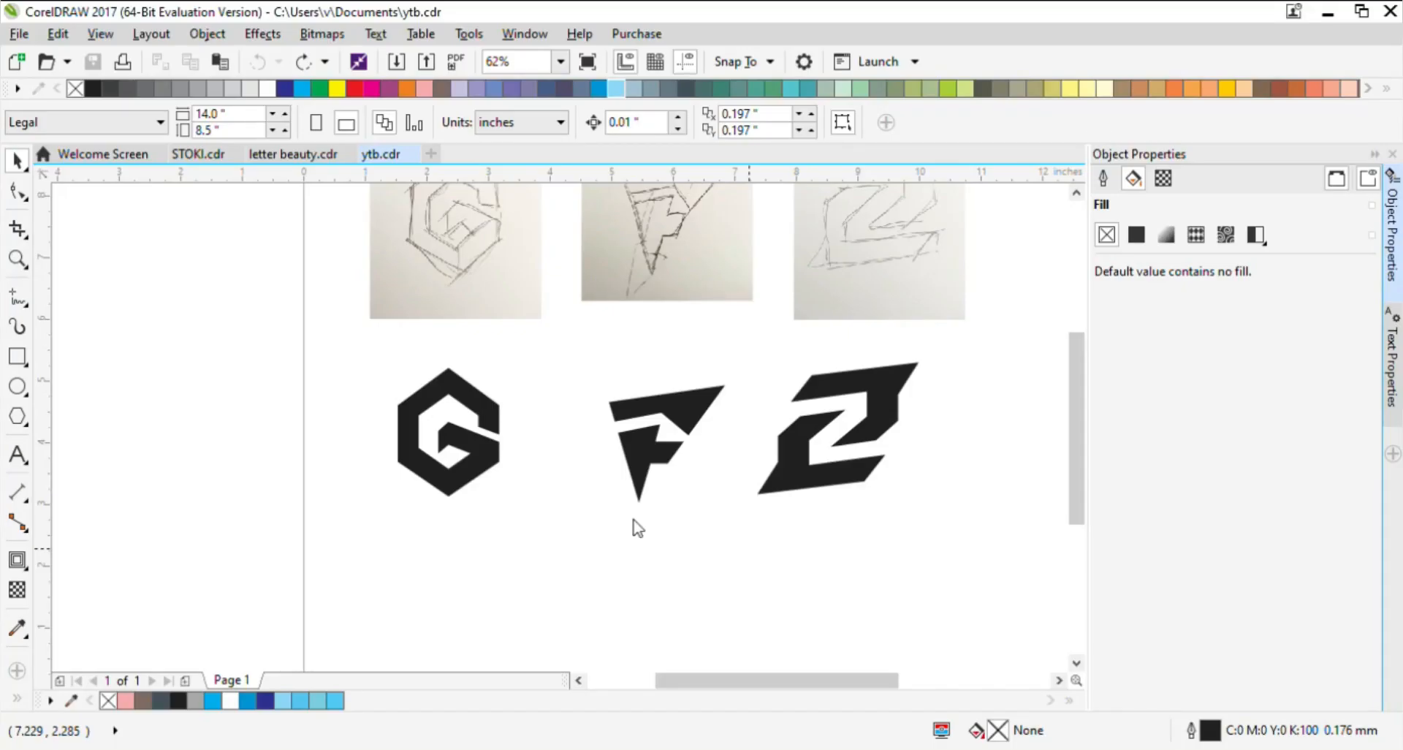
Step: Add a single outside contour with an offset of about 0.065 inches to the G
scroll(427, 452, up, 2)
scroll(698, 445, down, 1)
key(z)
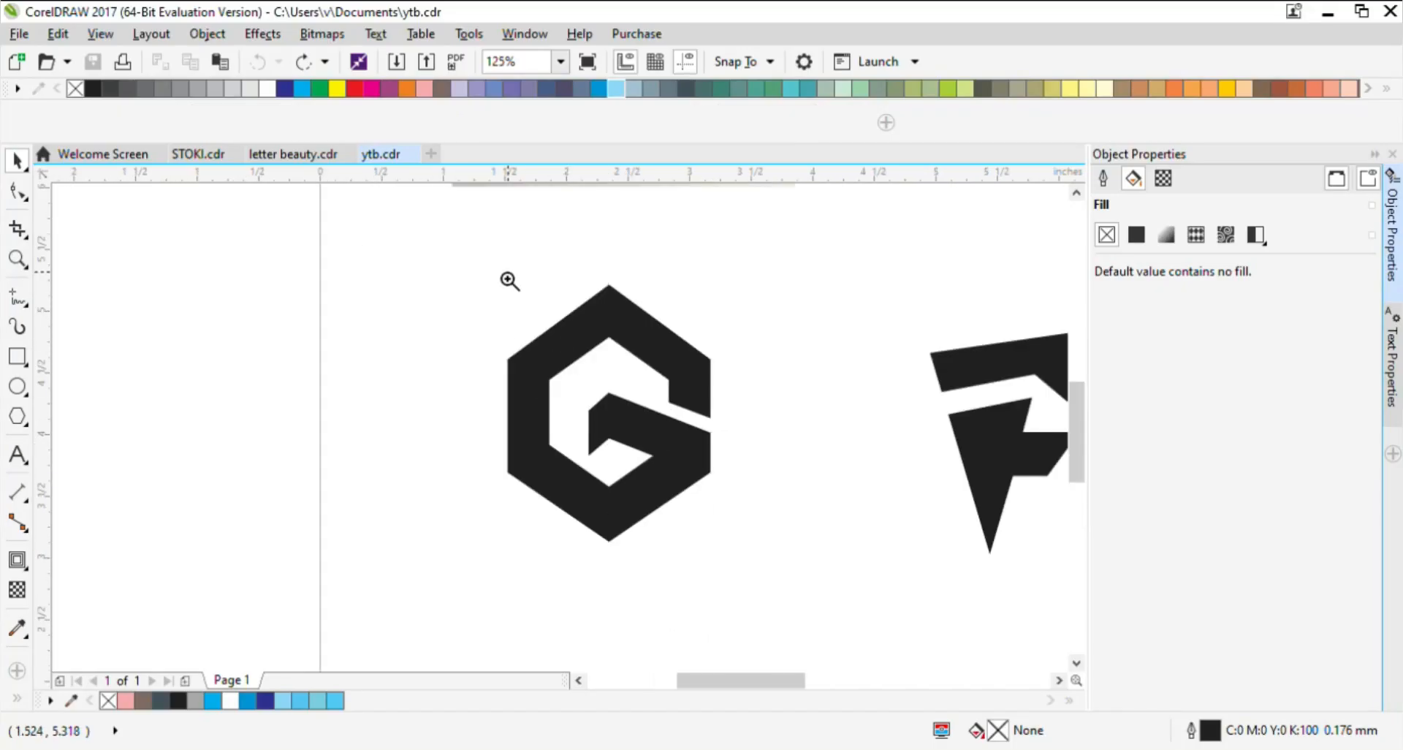
drag(473, 260, 737, 558)
key(space)
click(517, 580)
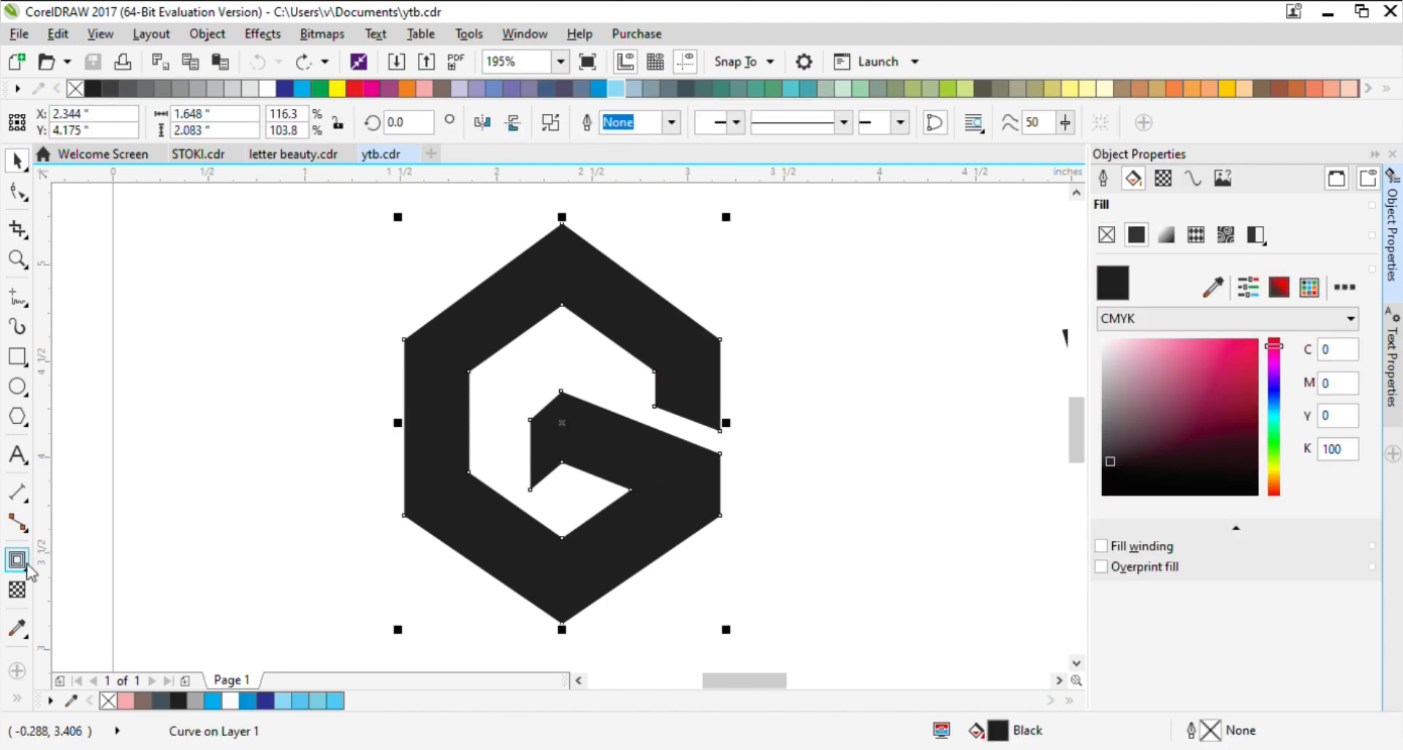
scroll(614, 643, up, 1)
scroll(535, 468, down, 1)
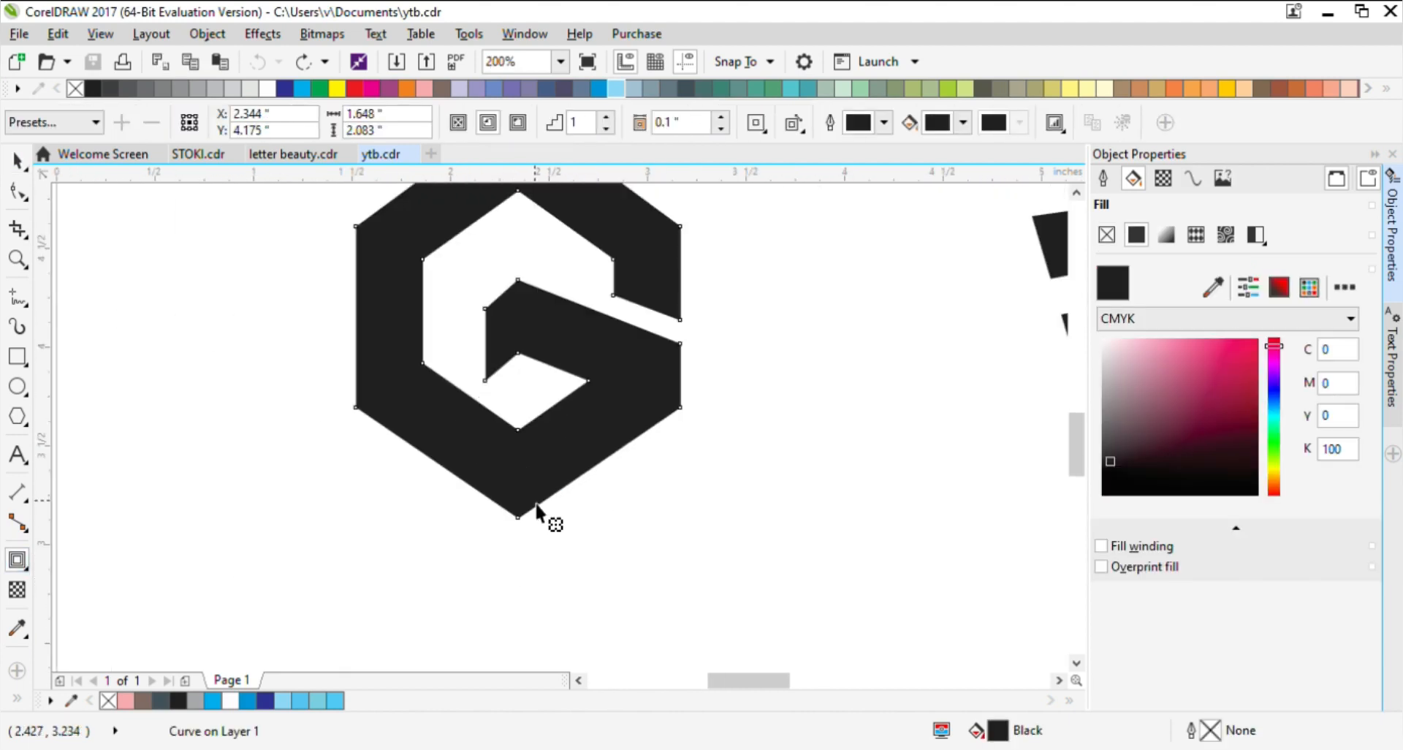
drag(520, 516, 532, 540)
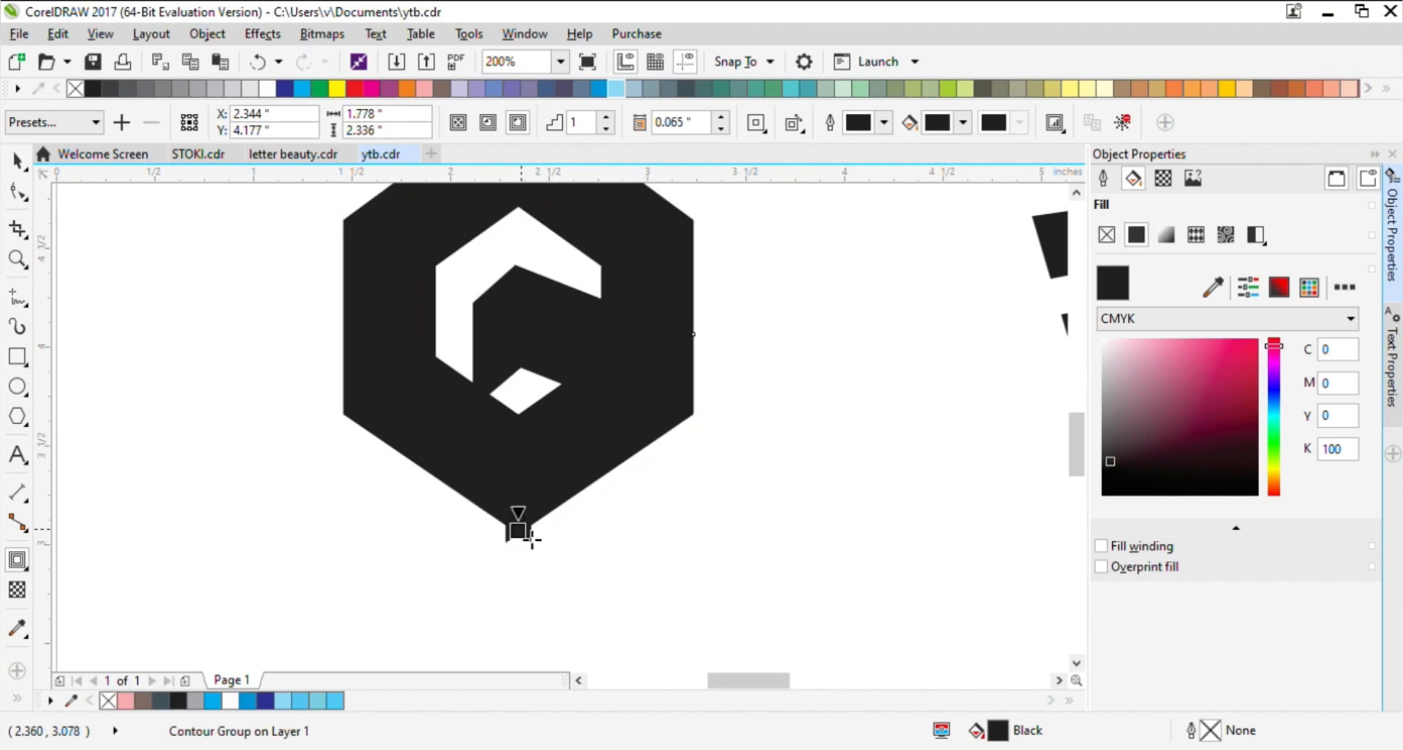
Step: Fill the G with cyan (C100) and break its contour apart into a separate shape
click(302, 89)
click(22, 161)
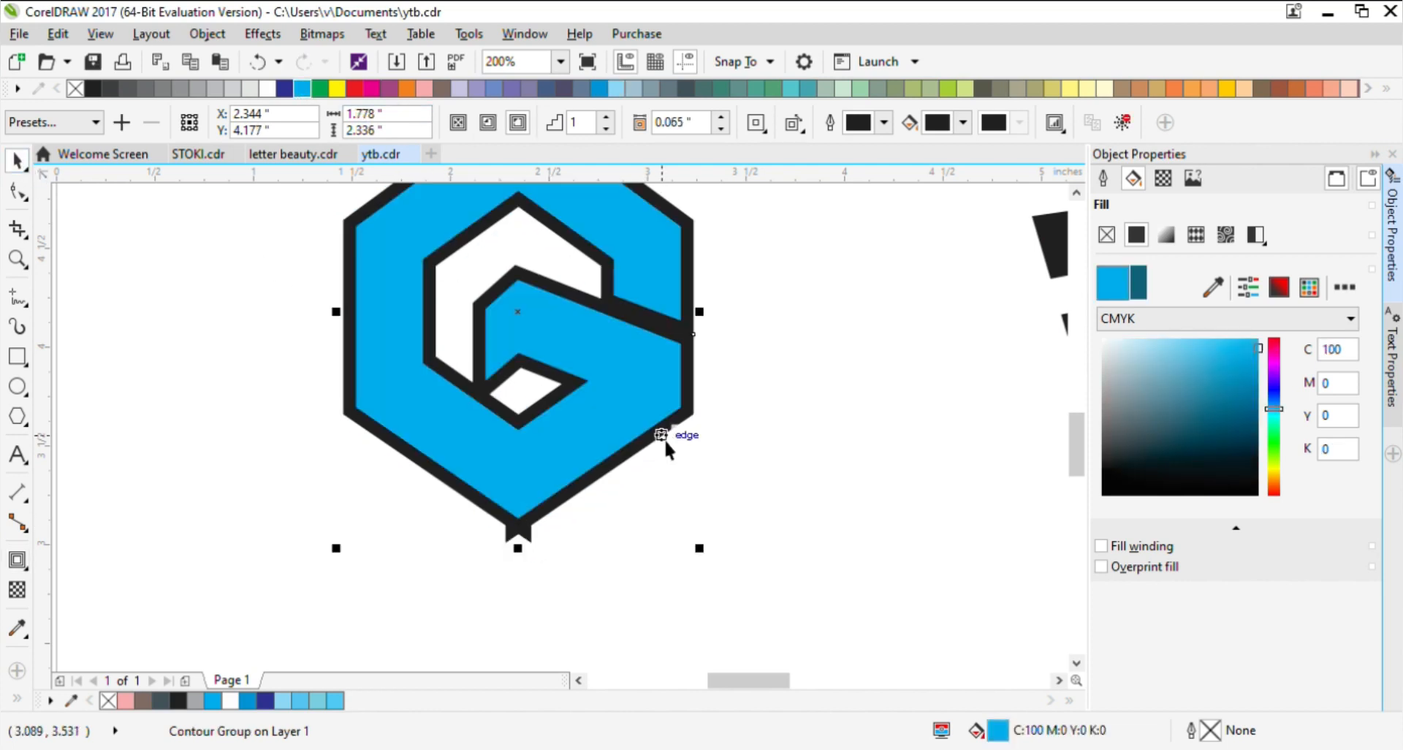
key(ctrl+k)
click(721, 472)
Step: Delete the protruding extra nodes at the bottom and top tips of the black contour around the G
double_click(530, 538)
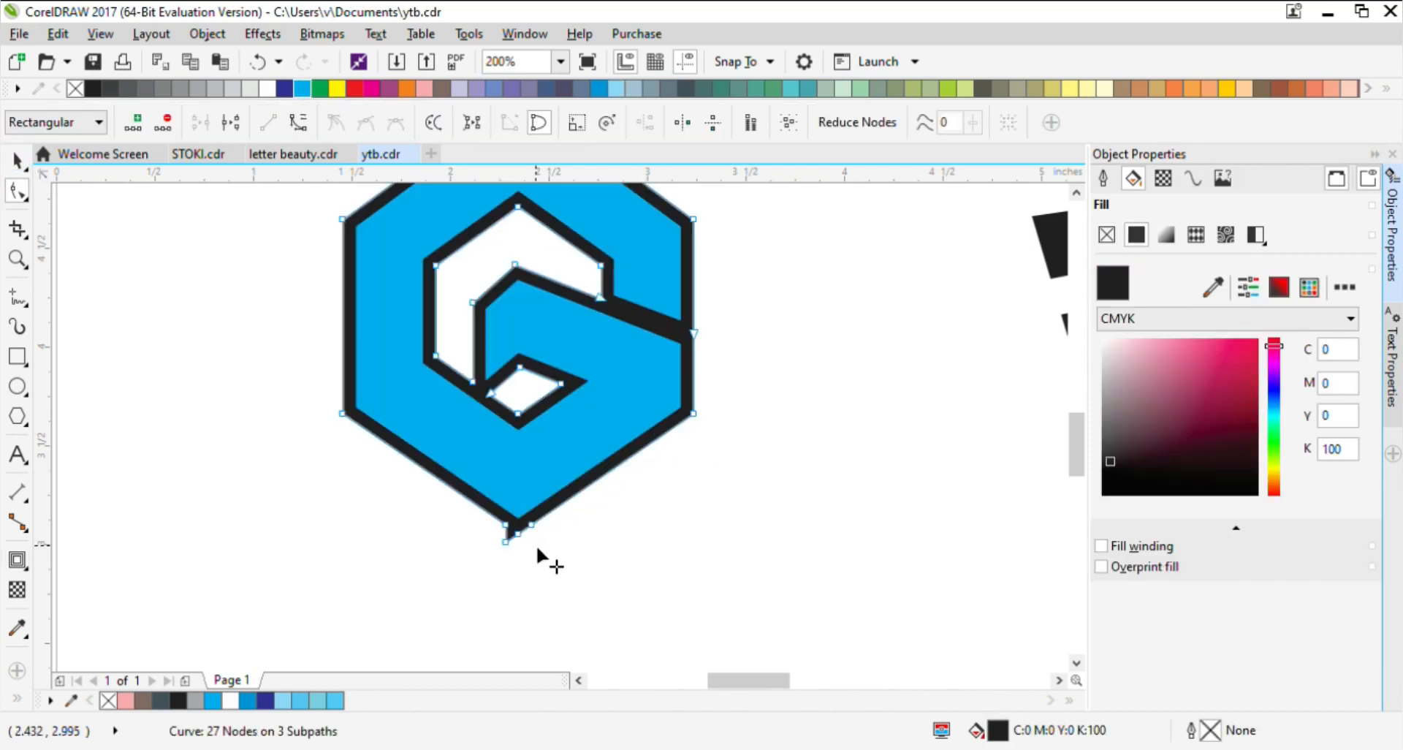
double_click(534, 544)
double_click(507, 544)
scroll(507, 542, down, 1)
scroll(520, 304, up, 3)
double_click(497, 382)
double_click(395, 382)
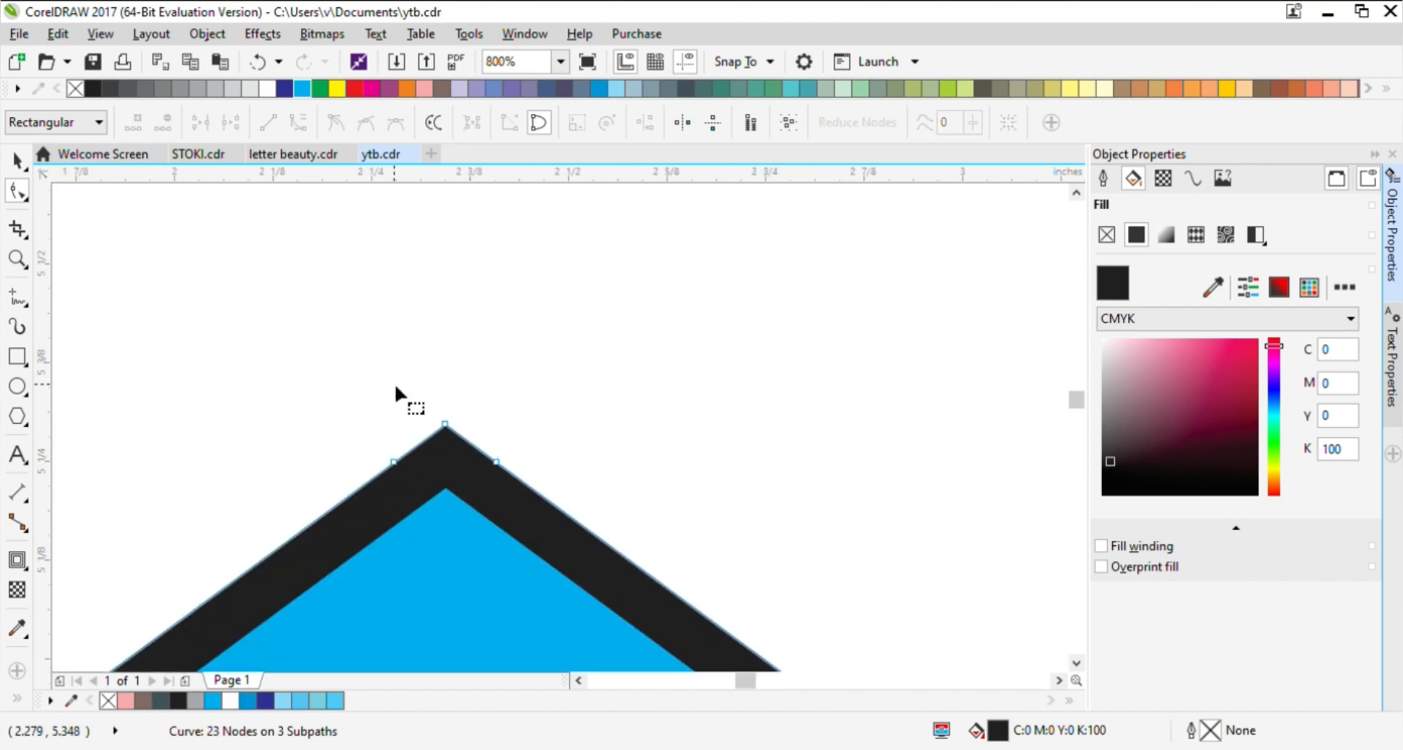
scroll(395, 383, down, 3)
scroll(481, 407, up, 1)
click(18, 161)
click(226, 469)
scroll(667, 528, down, 1)
scroll(687, 553, up, 2)
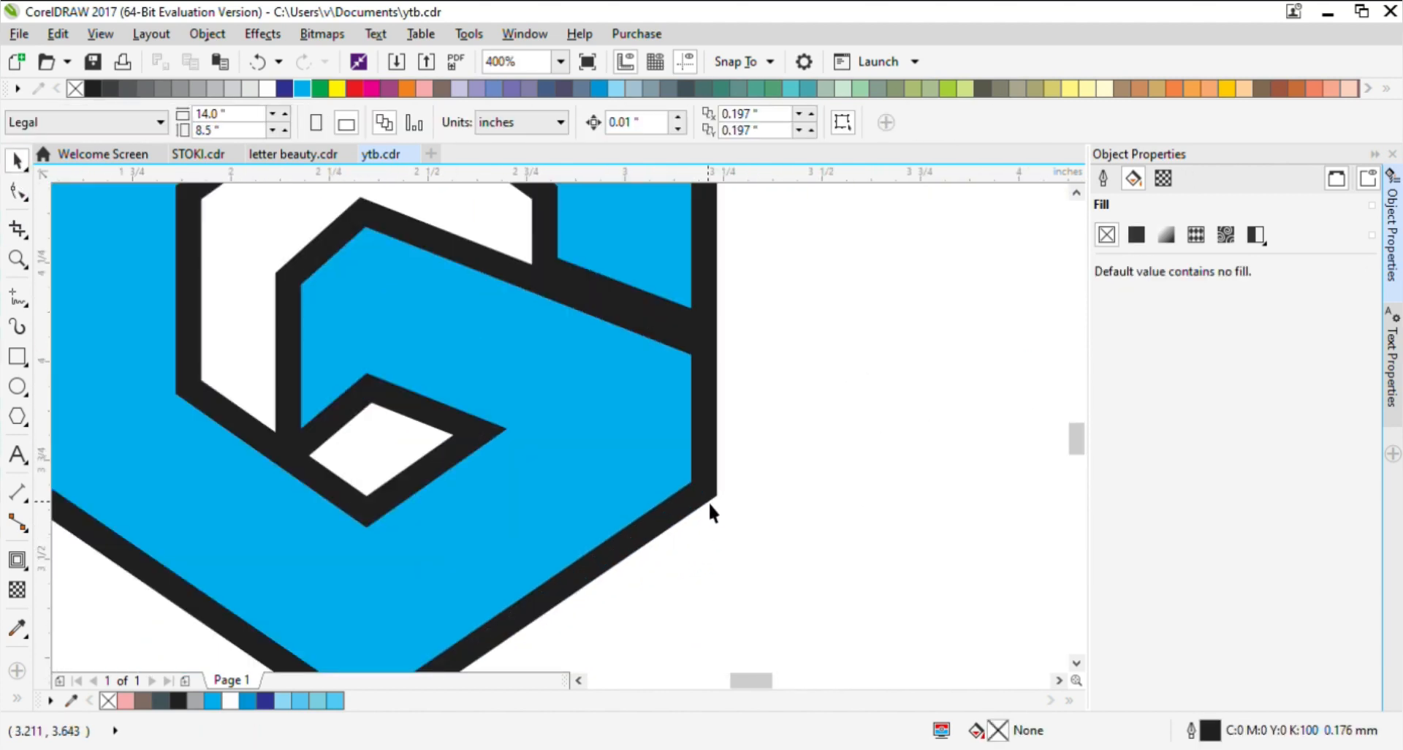
Step: Delete the nodes of the black contour's inner openings, leaving a solid hexagon behind the G
double_click(706, 498)
scroll(695, 511, down, 2)
scroll(651, 494, up, 1)
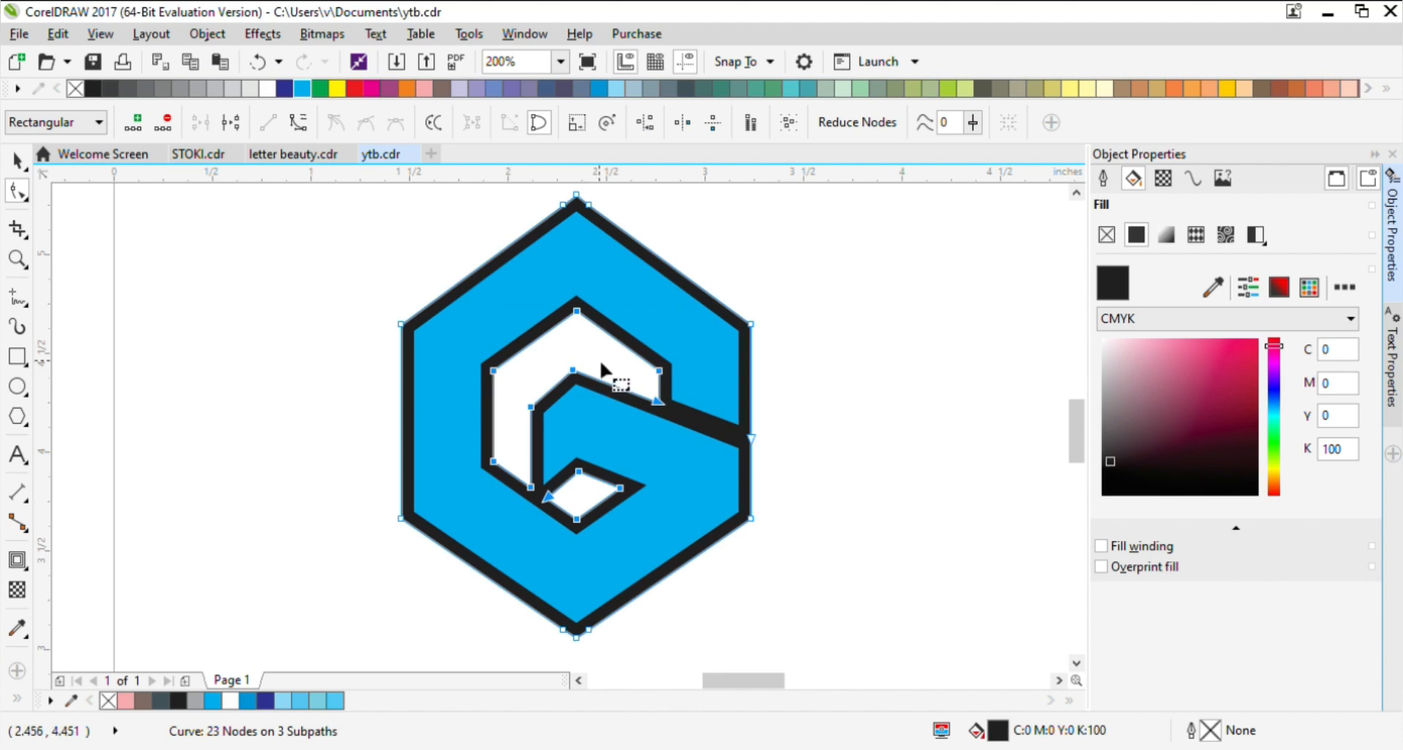
key(Delete)
click(17, 160)
click(226, 409)
scroll(655, 493, down, 1)
scroll(634, 574, up, 1)
Step: Add an outside contour of about 0.072 inches to the black hexagon and break it apart
click(581, 550)
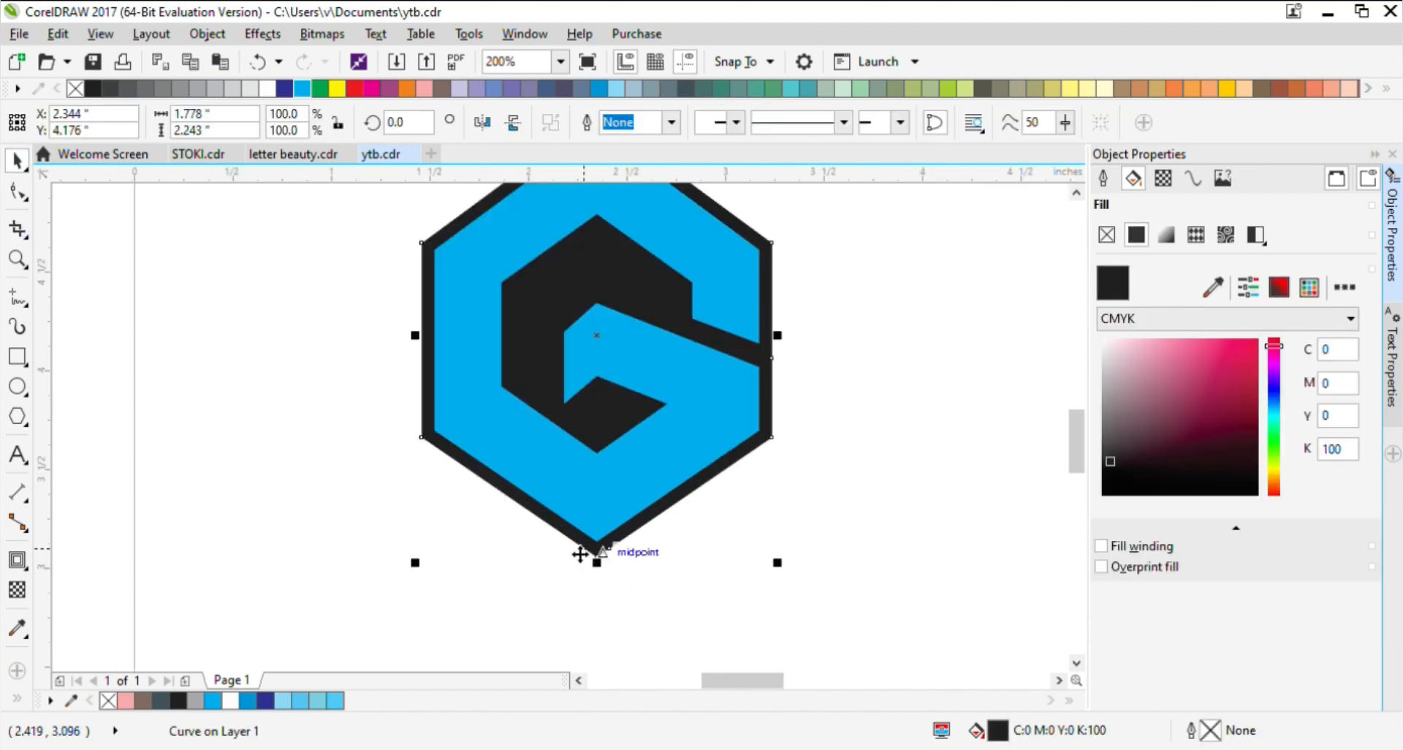
click(24, 565)
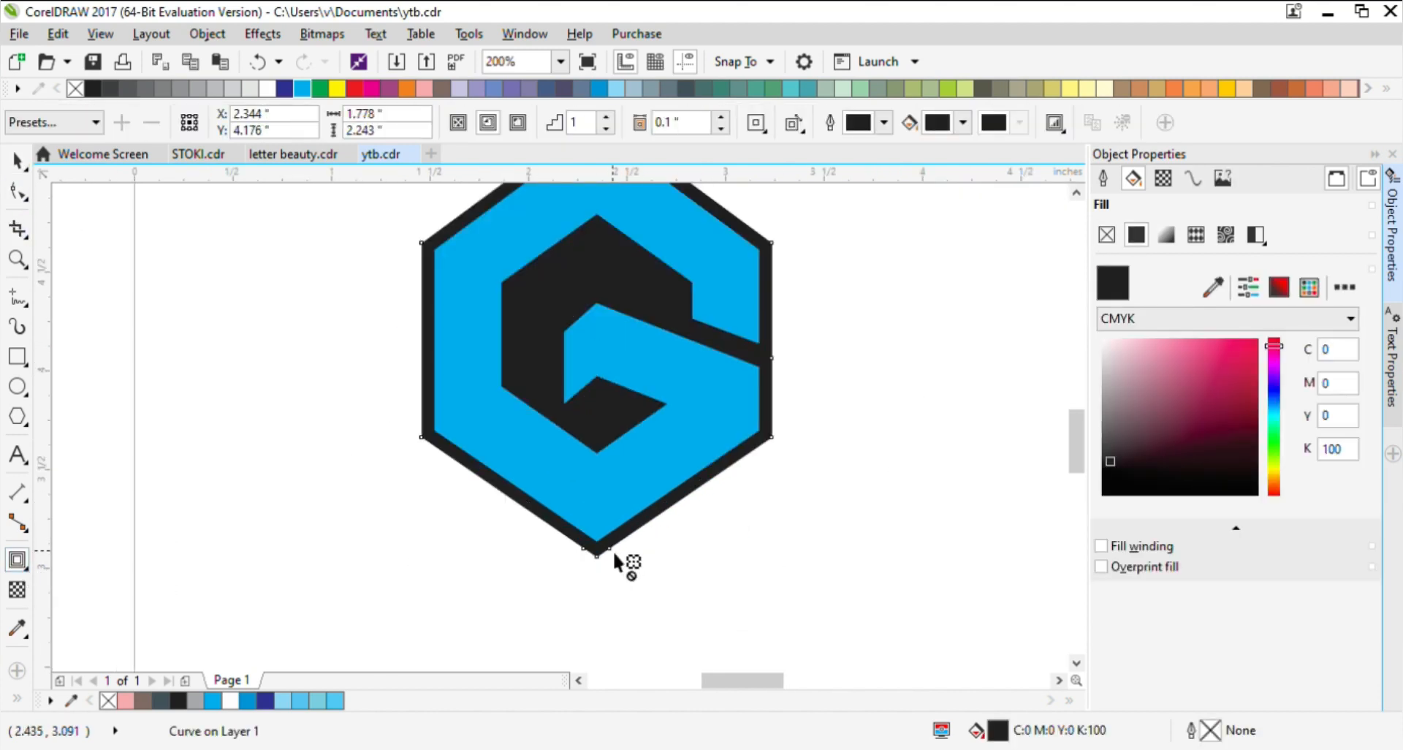
drag(614, 555, 595, 576)
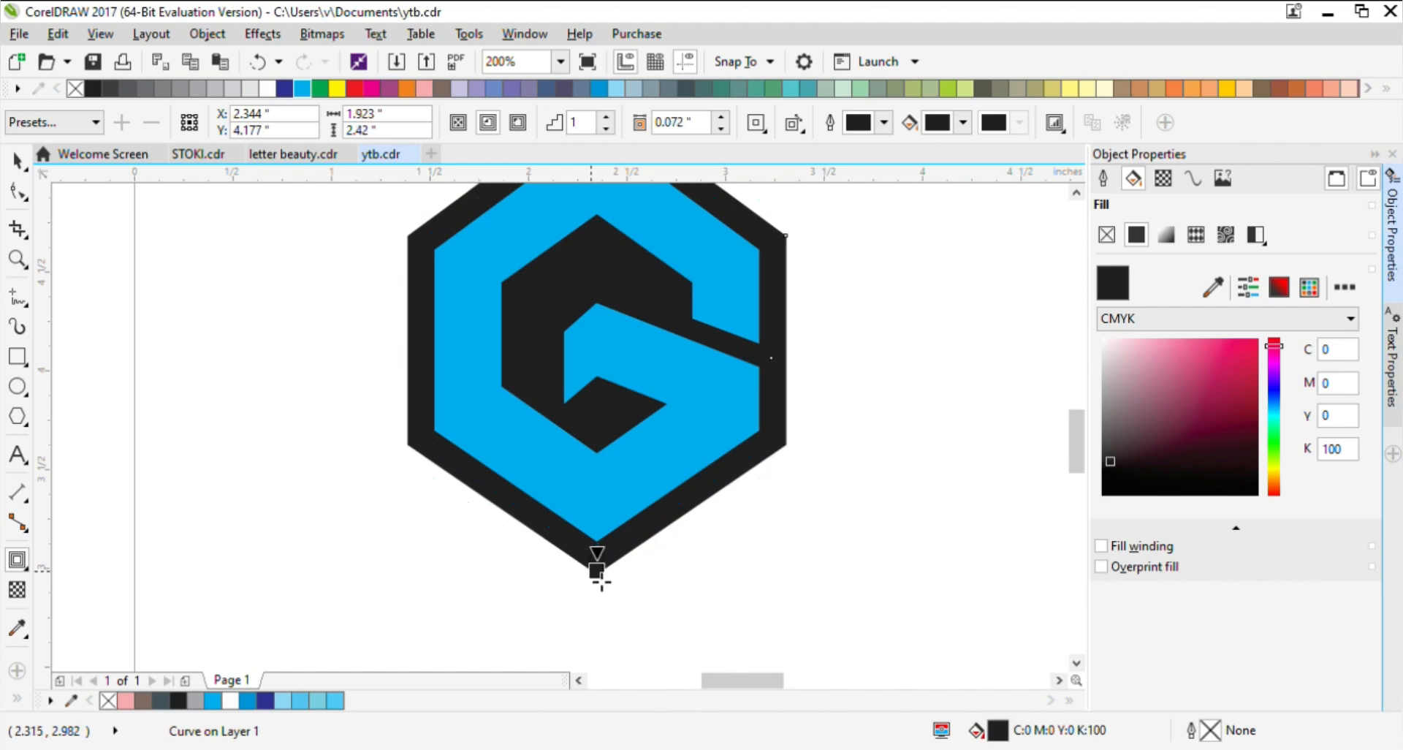
key(space)
key(ctrl+k)
key(Escape)
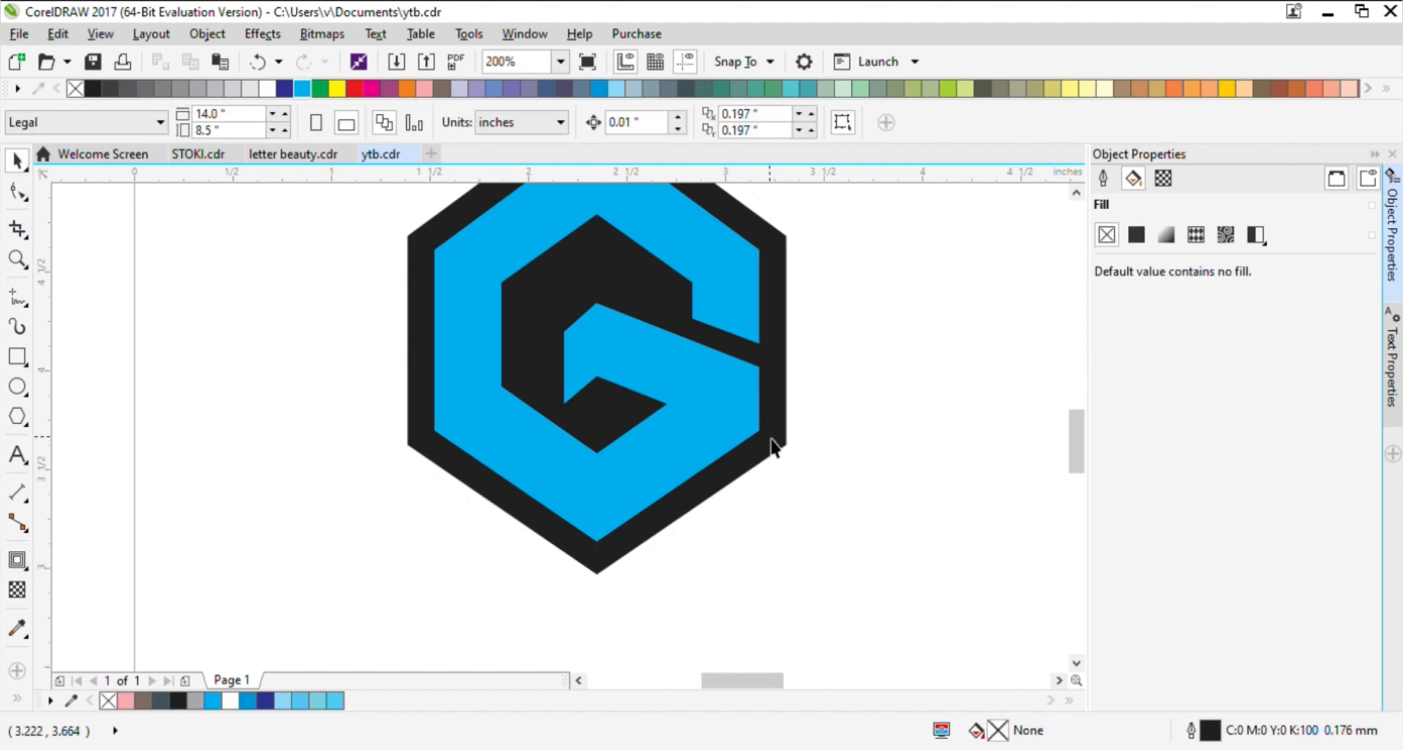
Step: Fill the inner hexagon behind the G with white and the outer hexagon with cyan (C100)
click(771, 440)
click(268, 89)
scroll(753, 514, down, 1)
click(834, 500)
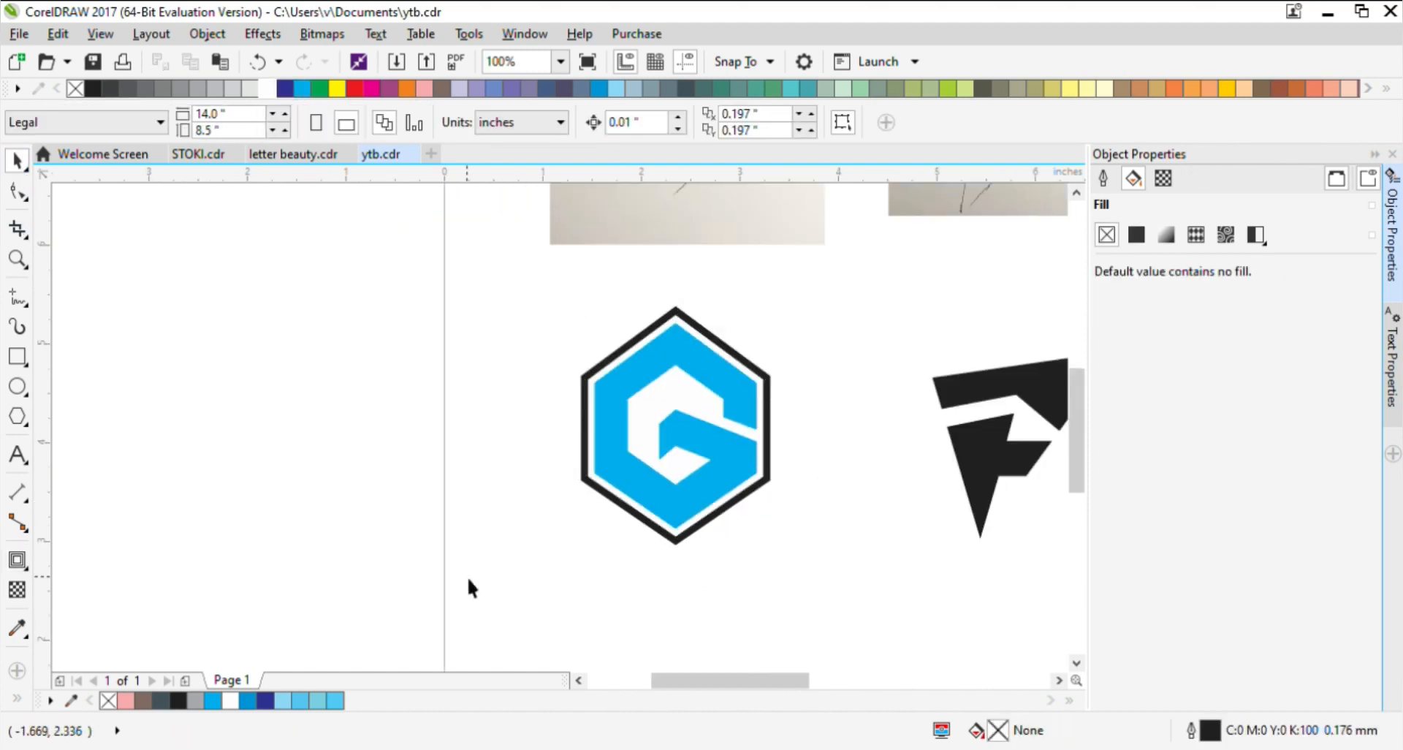
scroll(684, 529, up, 1)
click(668, 551)
click(302, 89)
click(389, 357)
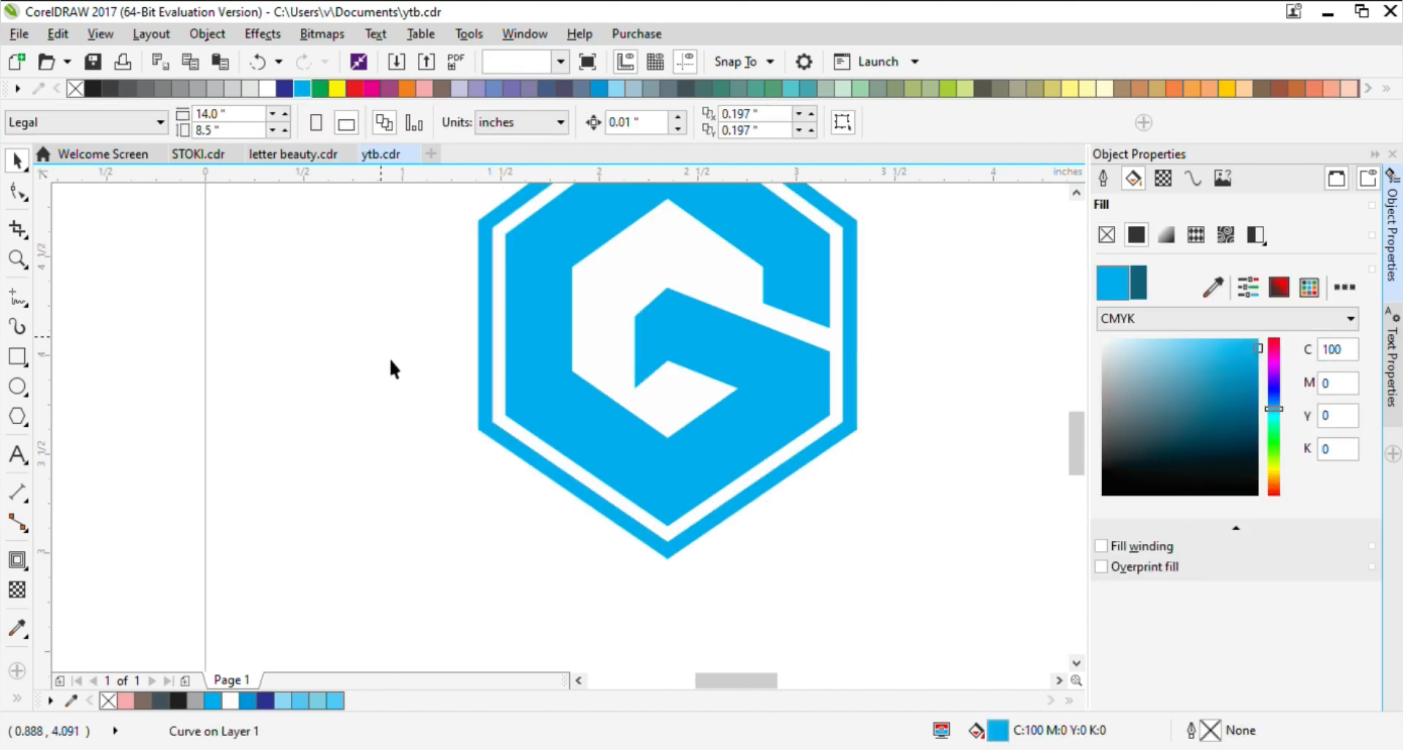
Step: Fill the G with solid blue (C100 M100)
scroll(454, 451, down, 1)
scroll(520, 358, up, 1)
click(639, 439)
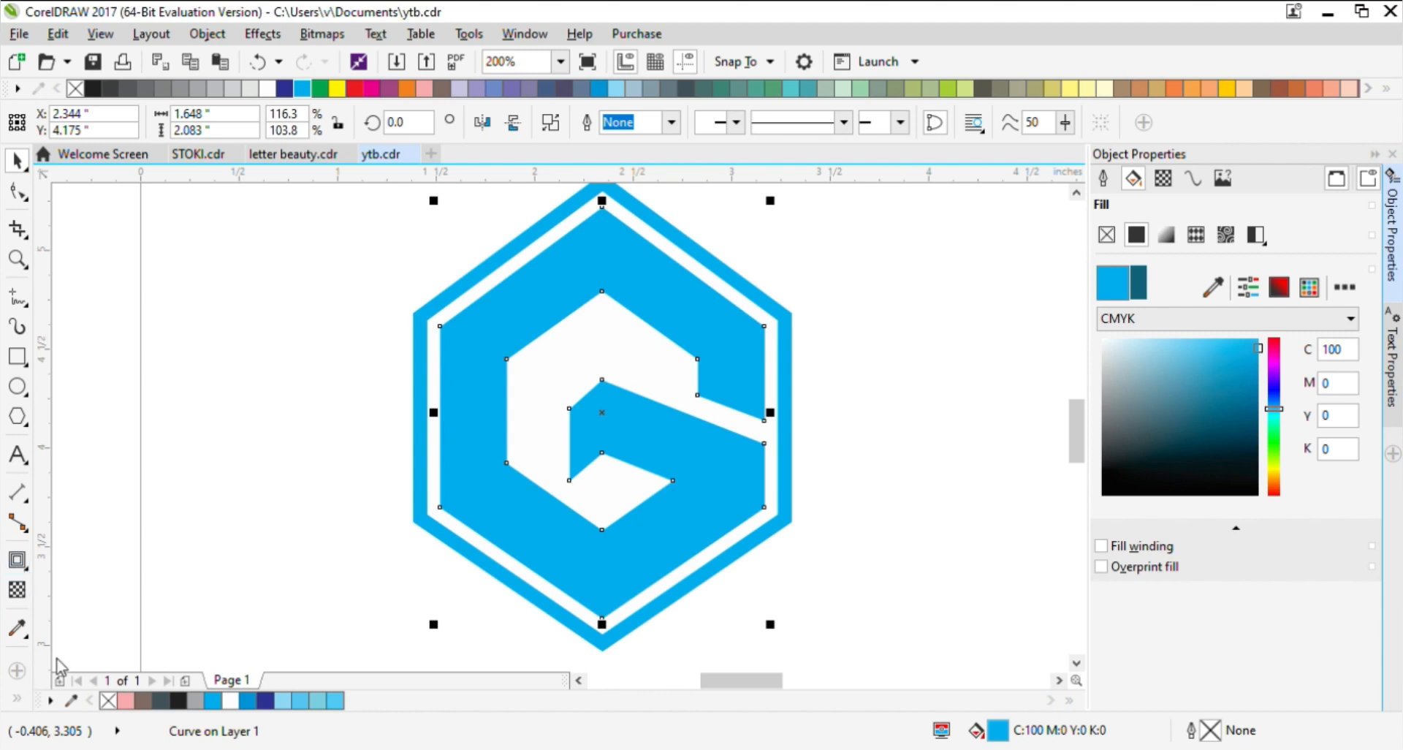
key(g)
click(266, 701)
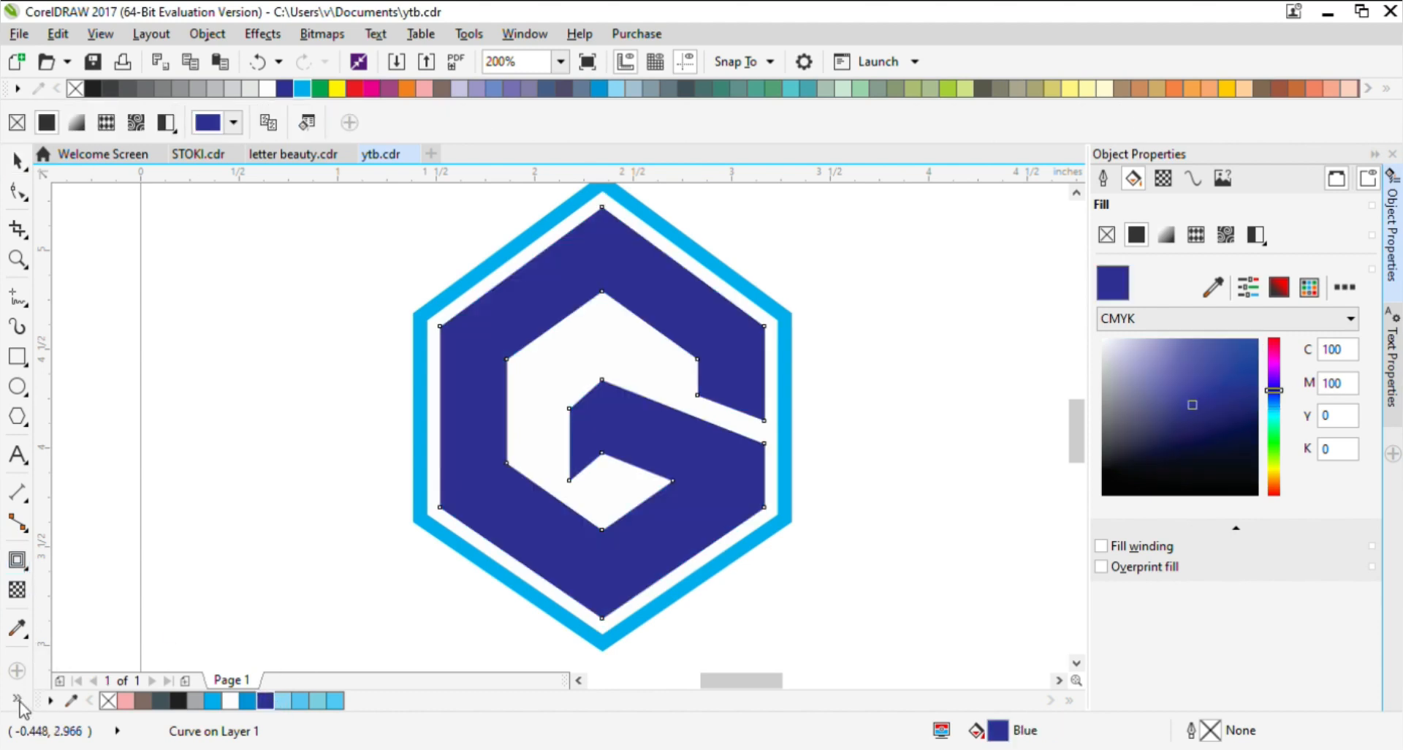
Step: Give the G a vertical gradient from blue at the base to cyan at the top and copy it to the outer hexagon
drag(614, 577, 614, 269)
click(302, 88)
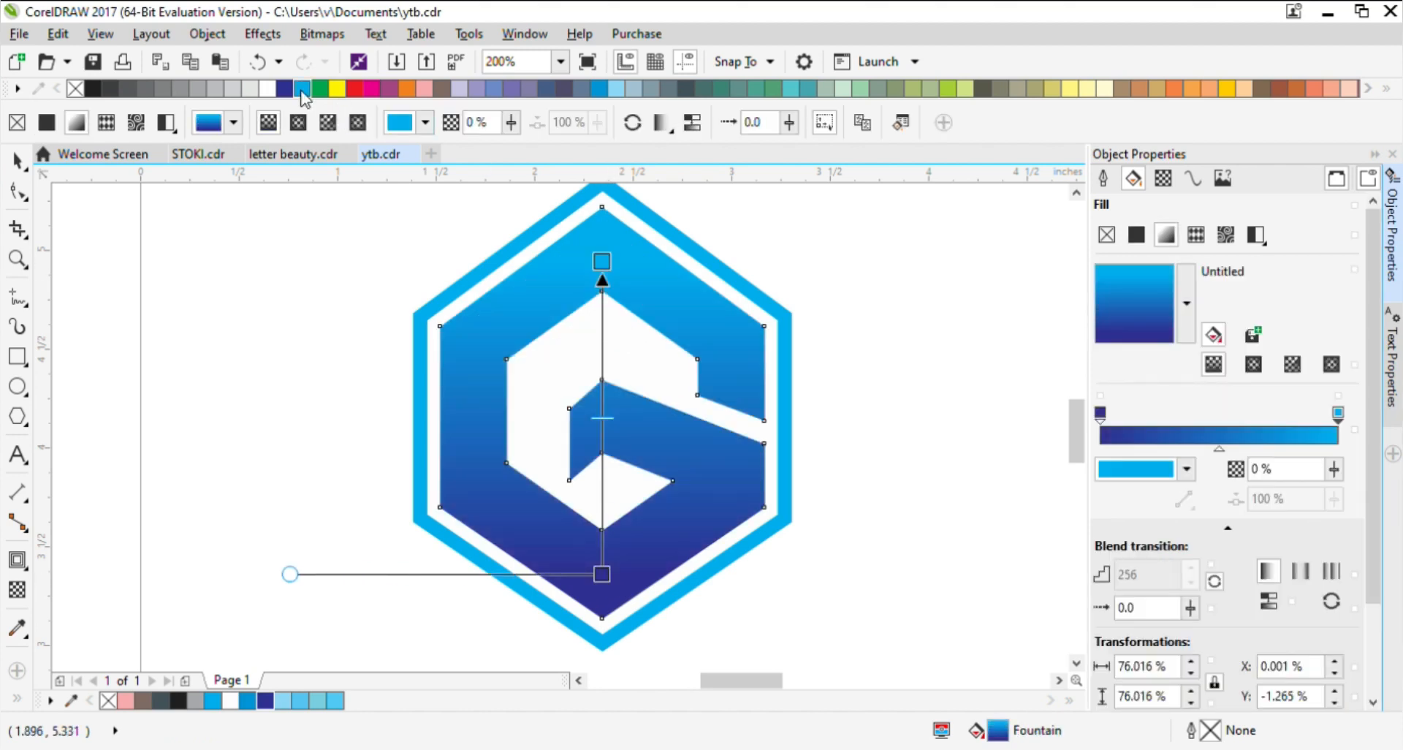
click(736, 282)
scroll(478, 514, down, 1)
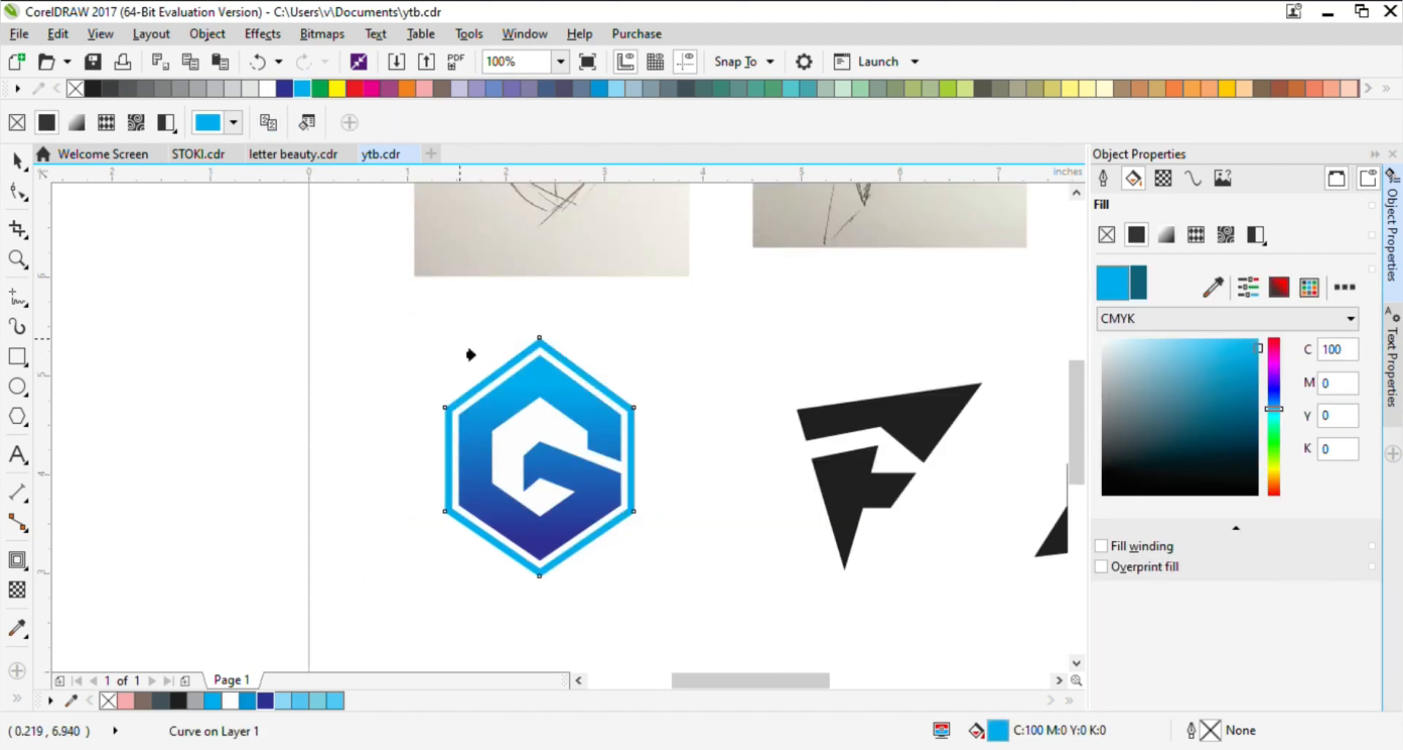
click(512, 386)
click(18, 160)
click(337, 379)
scroll(499, 498, up, 1)
scroll(544, 467, down, 1)
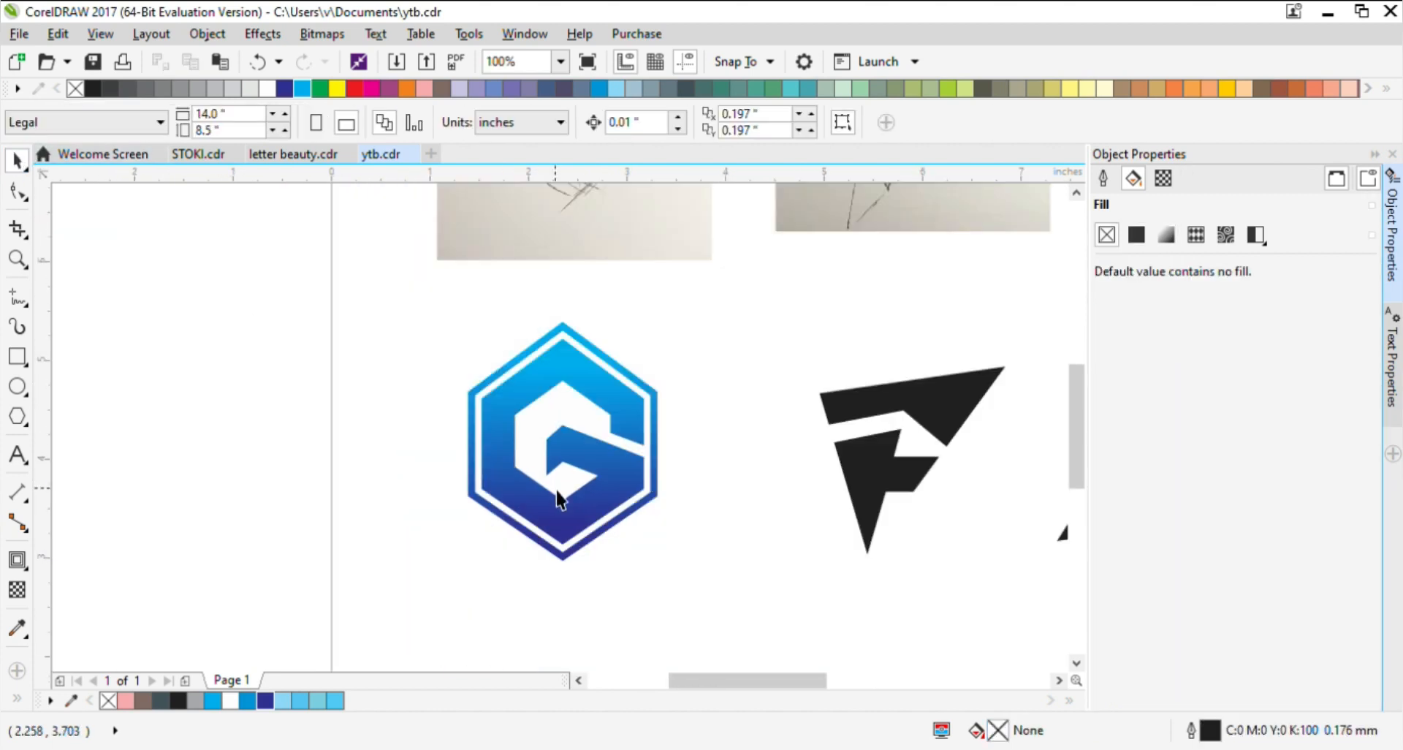
scroll(708, 535, down, 1)
scroll(697, 542, up, 1)
scroll(573, 502, down, 1)
scroll(573, 502, up, 1)
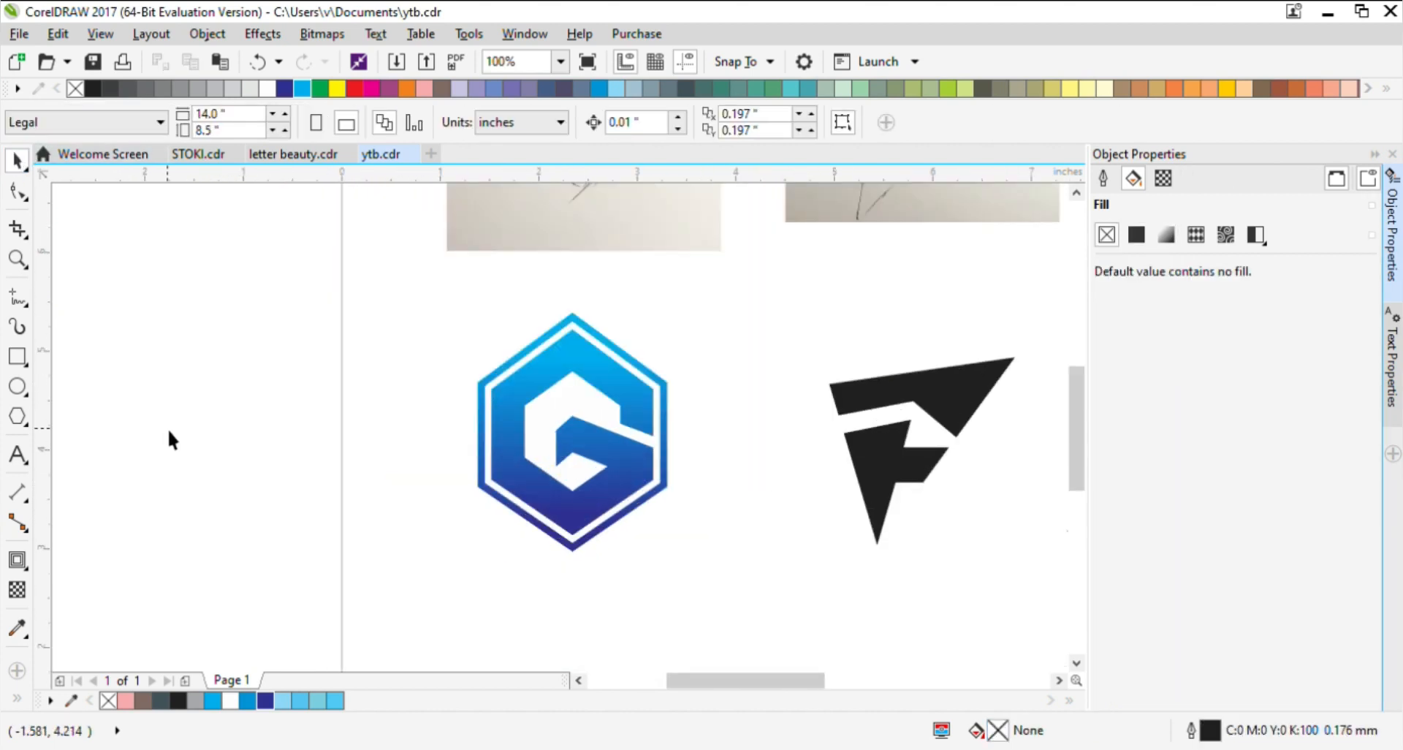
scroll(550, 436, down, 1)
scroll(550, 436, up, 1)
Step: Draw a circle overlapping the upper-left part of the badge and create its intersection with the G
click(17, 386)
drag(487, 348, 619, 470)
scroll(629, 376, up, 2)
shift+click(620, 364)
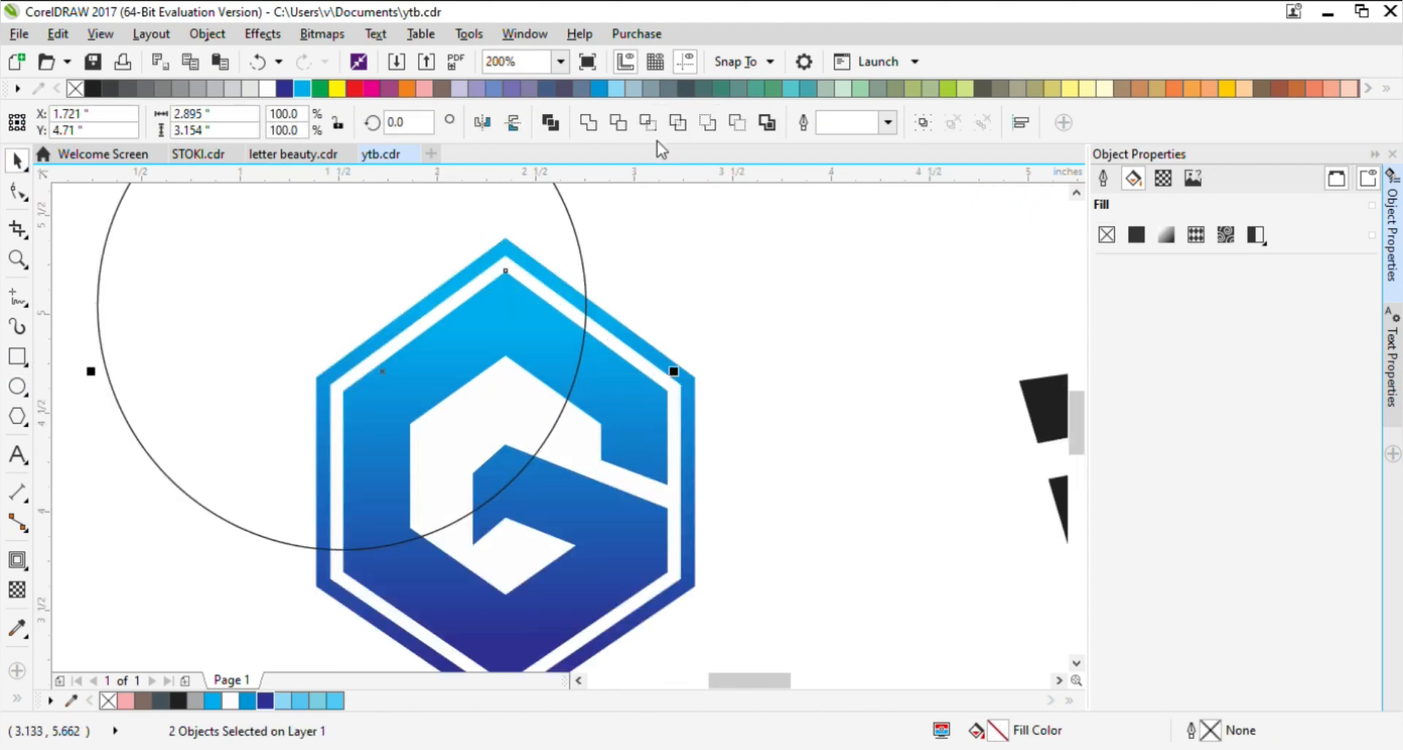
click(650, 131)
Step: Intersect the circle with the outer hexagon and delete the circle
click(588, 230)
click(582, 260)
shift+click(634, 339)
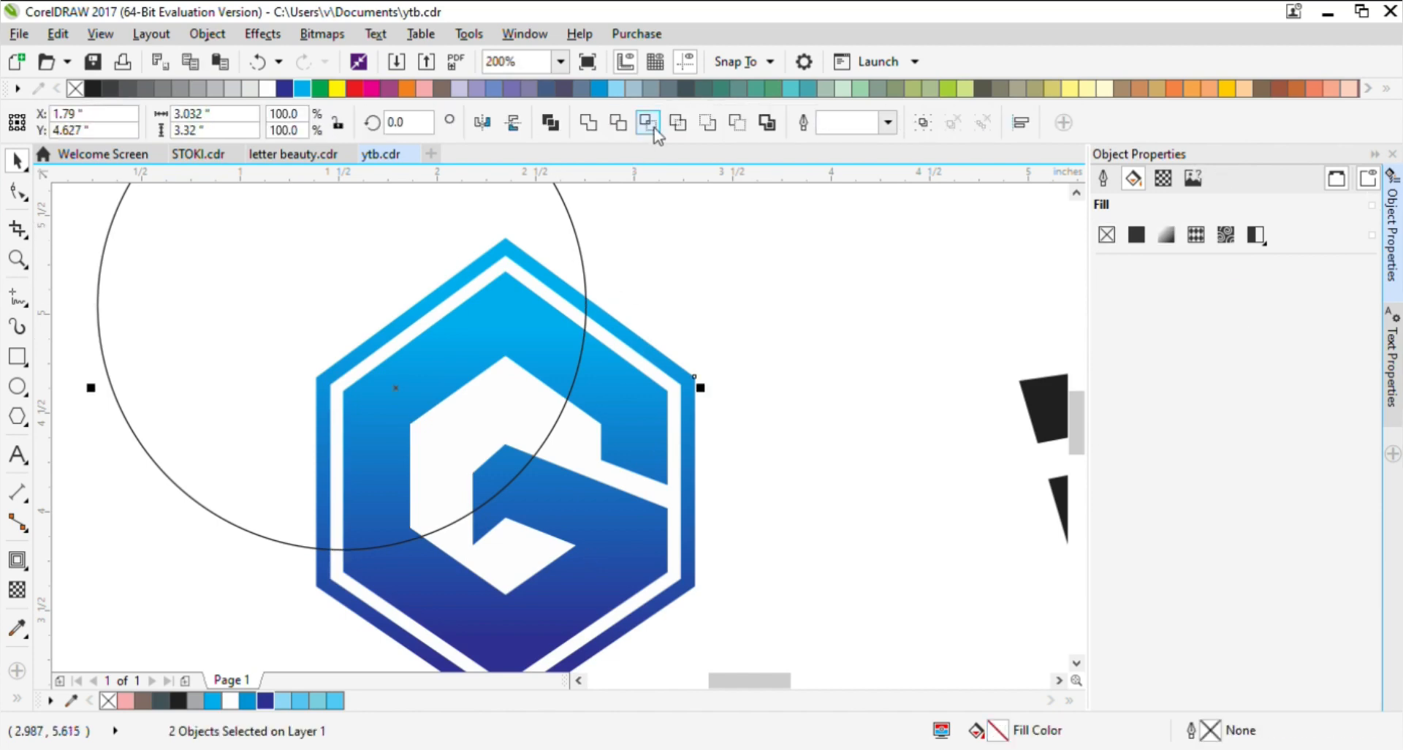
click(654, 127)
click(556, 218)
click(575, 233)
scroll(654, 372, down, 1)
key(Delete)
Step: Give the intersected piece of the G a diagonal gradient from blue at its upper left to cyan at its lower right
scroll(578, 342, up, 1)
click(589, 367)
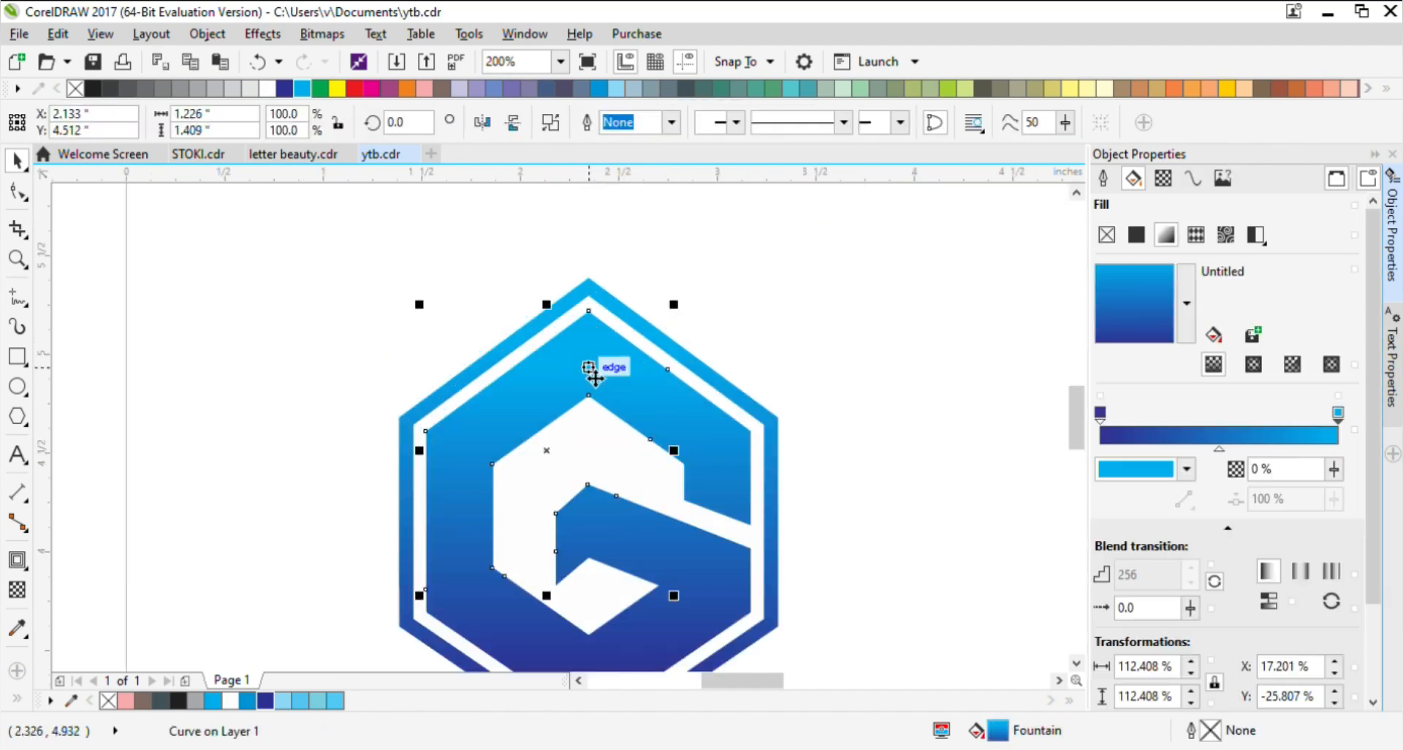
key(g)
scroll(533, 399, down, 1)
scroll(528, 402, up, 1)
drag(366, 295, 620, 555)
drag(366, 295, 412, 366)
drag(620, 555, 629, 560)
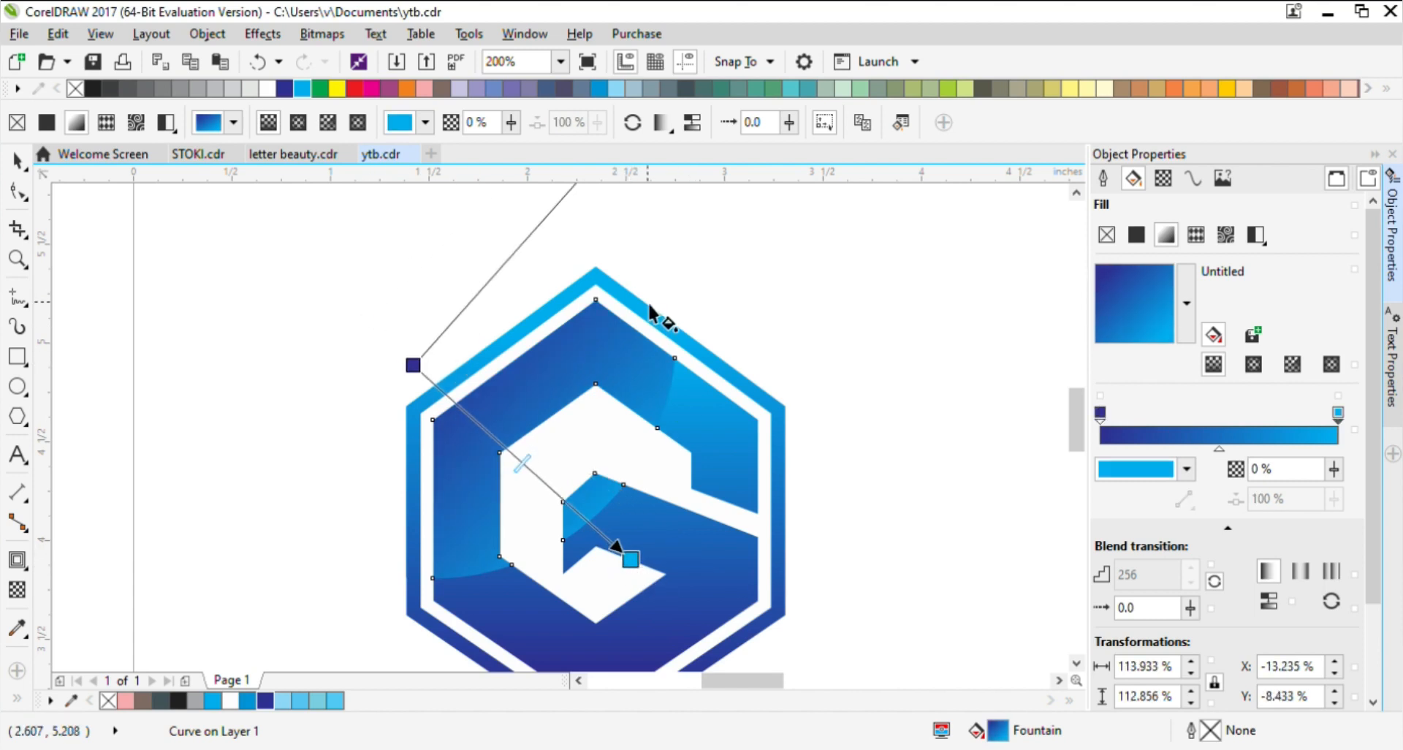
Step: Copy the diagonal blue-to-cyan gradient to the intersected piece of the outer hexagon
click(648, 308)
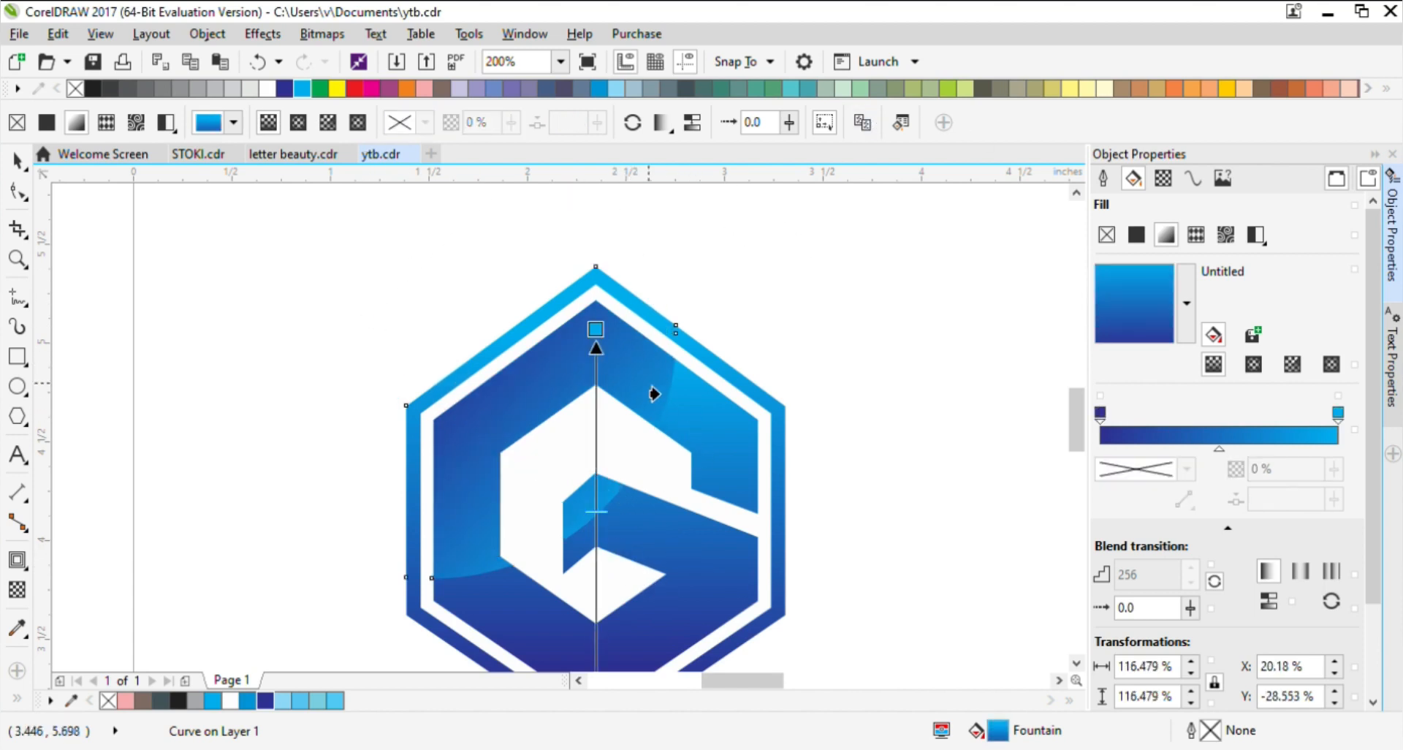
click(659, 394)
click(18, 161)
click(351, 293)
scroll(685, 430, down, 1)
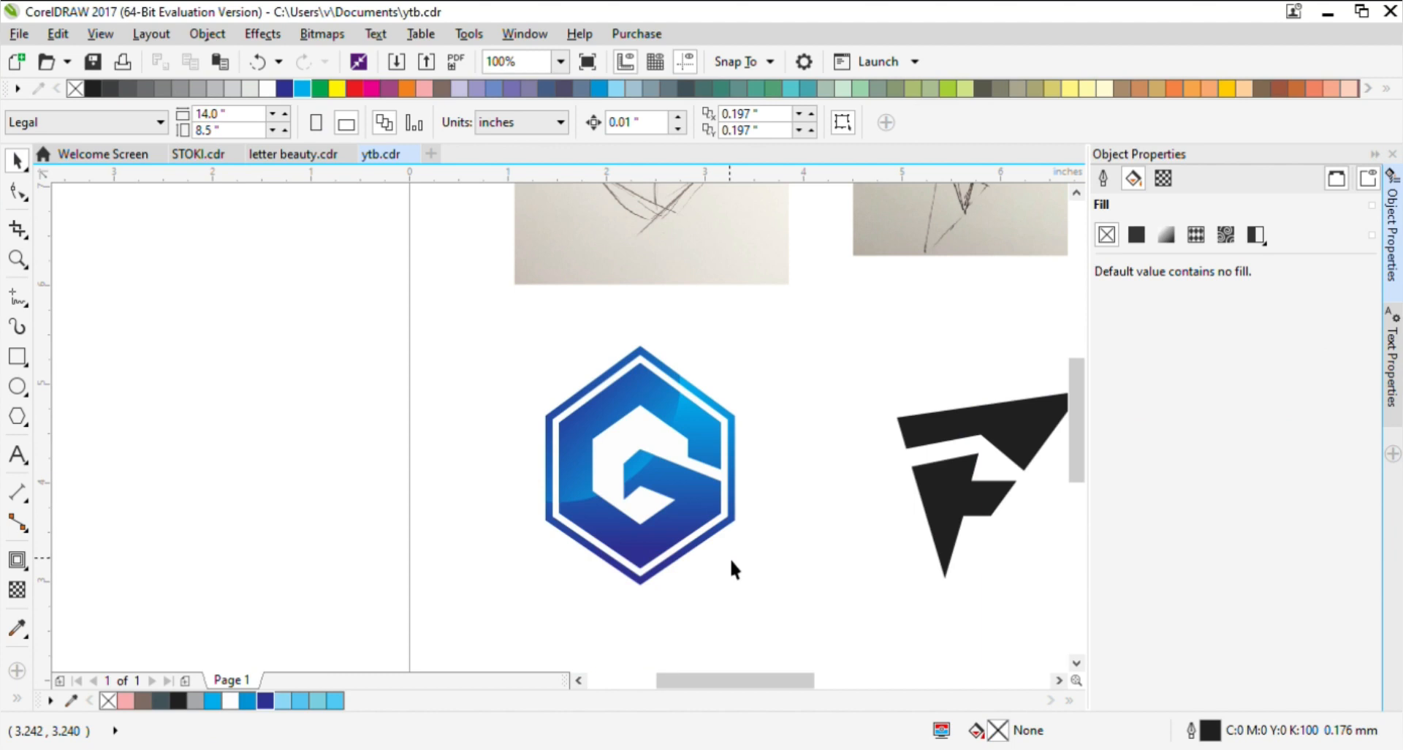
Step: Select the whole G badge and move it off the page, into the empty area to the left
drag(549, 407, 520, 325)
scroll(802, 481, down, 1)
drag(795, 551, 651, 415)
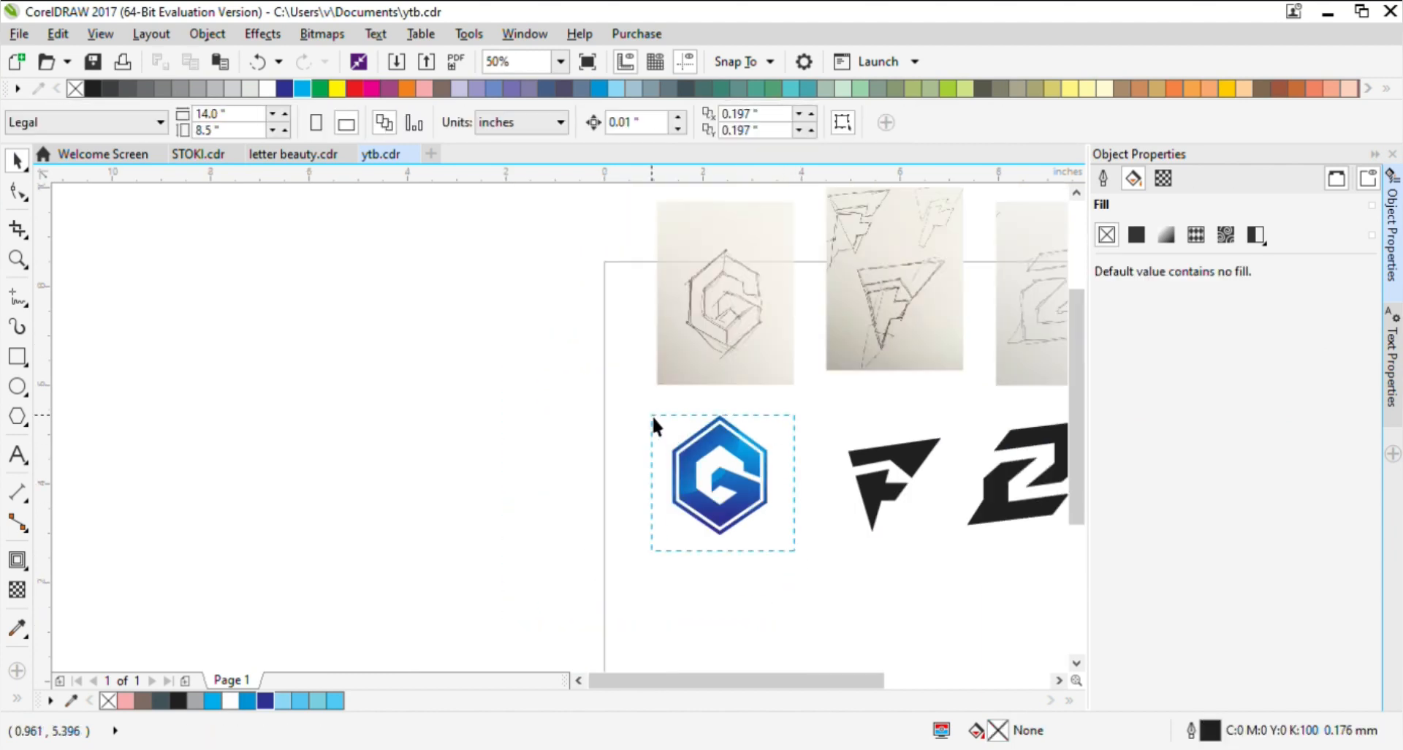
scroll(725, 475, down, 1)
drag(728, 482, 522, 478)
scroll(508, 492, up, 2)
click(621, 527)
Step: Draw a background square of about 4.27 inches around the G badge
scroll(633, 425, down, 1)
key(F6)
mouse_move(591, 407)
mouse_down()
mouse_move(711, 511)
mouse_move(694, 478)
mouse_up()
scroll(694, 480, up, 1)
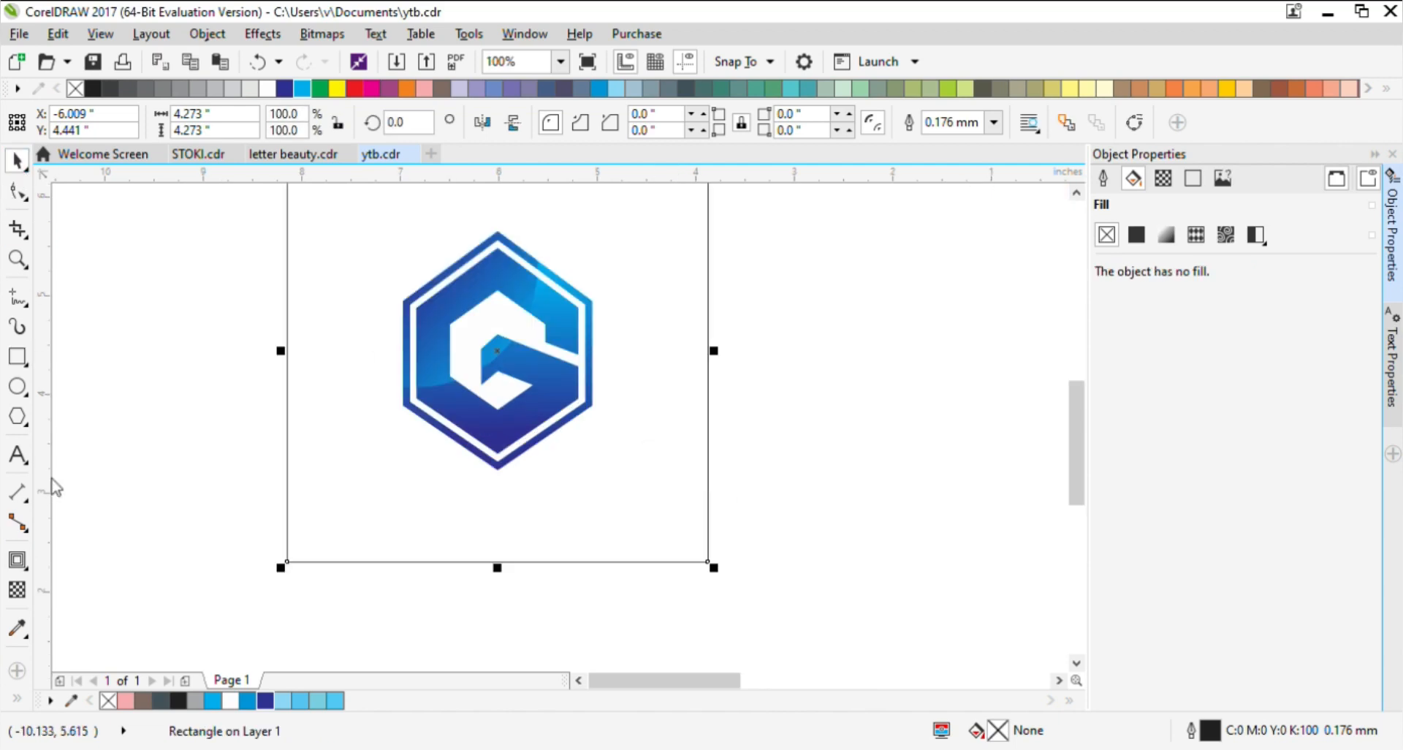
Step: Fill the background square with the G's vertical blue-to-cyan gradient and extend its blue end to the square's lower edge
key(g)
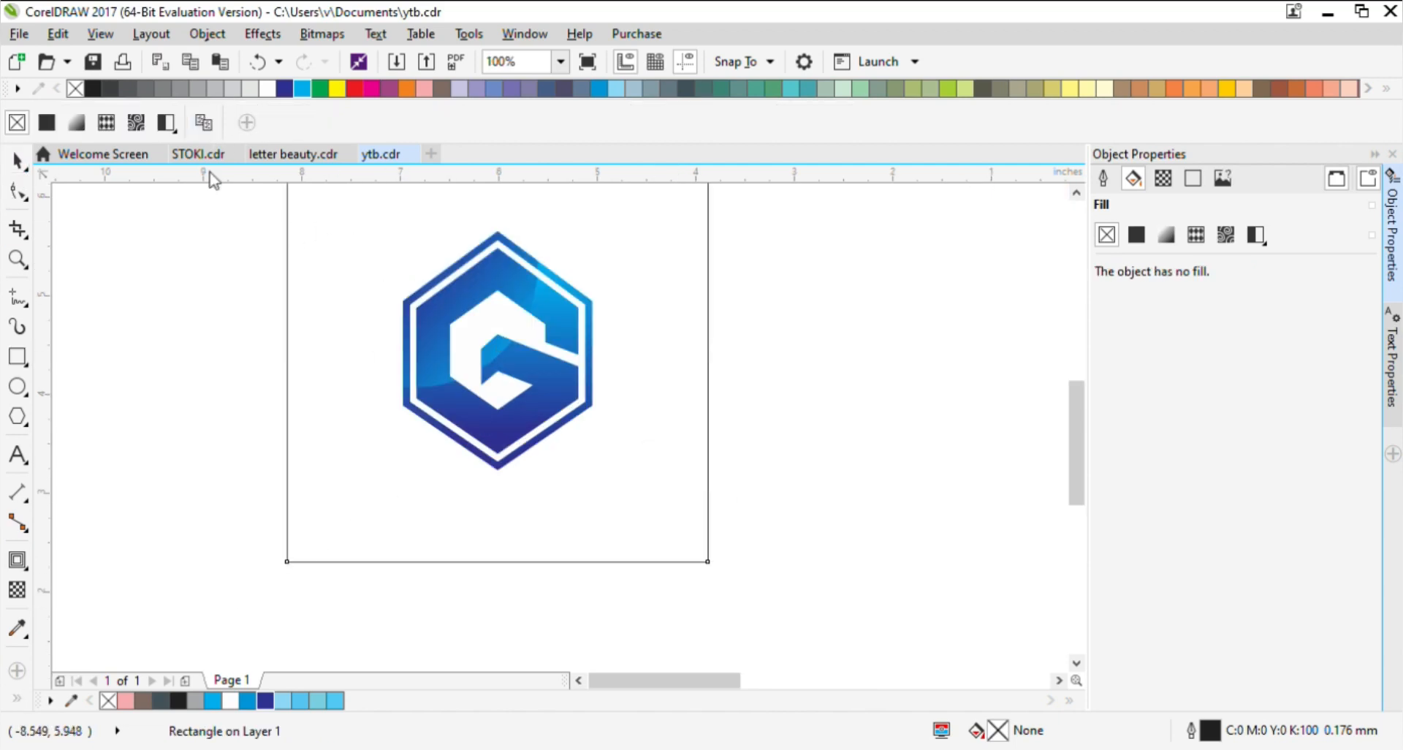
click(469, 292)
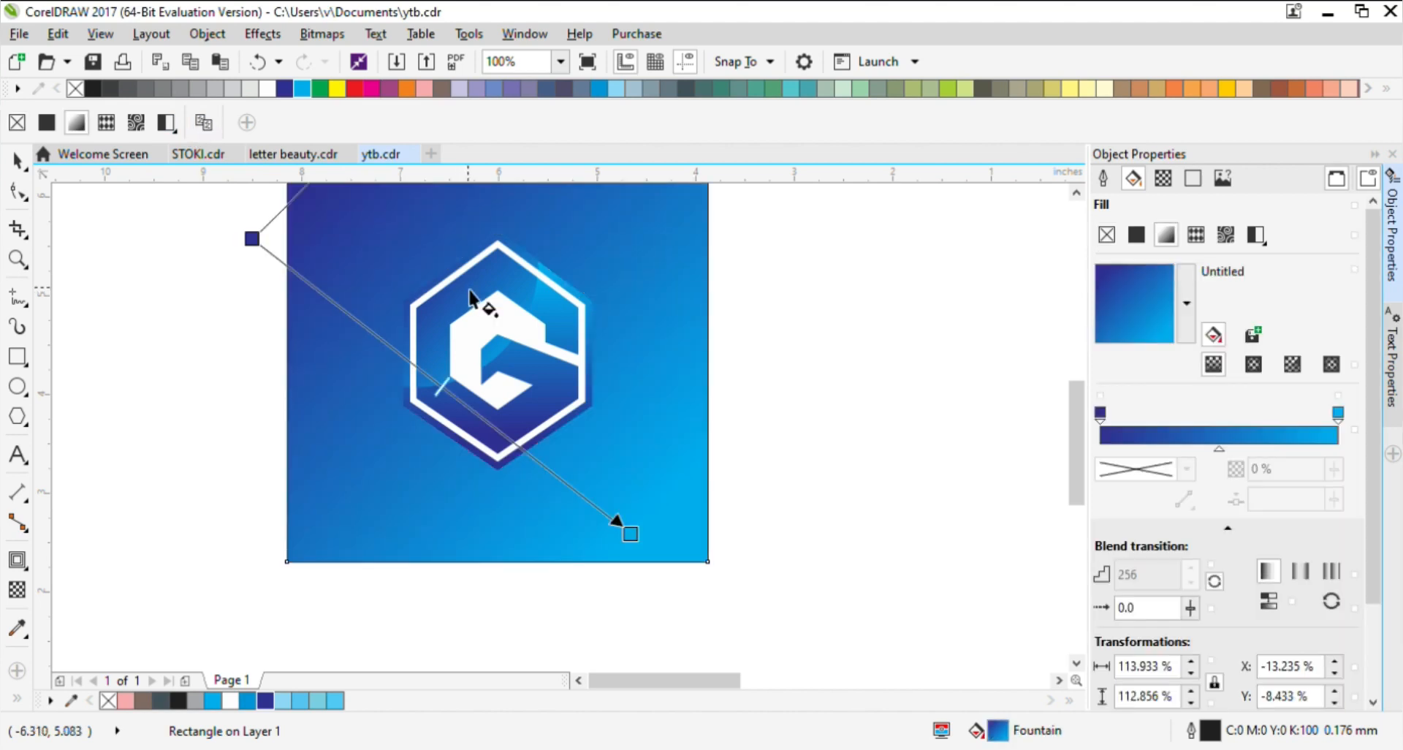
scroll(518, 416, down, 1)
click(539, 447)
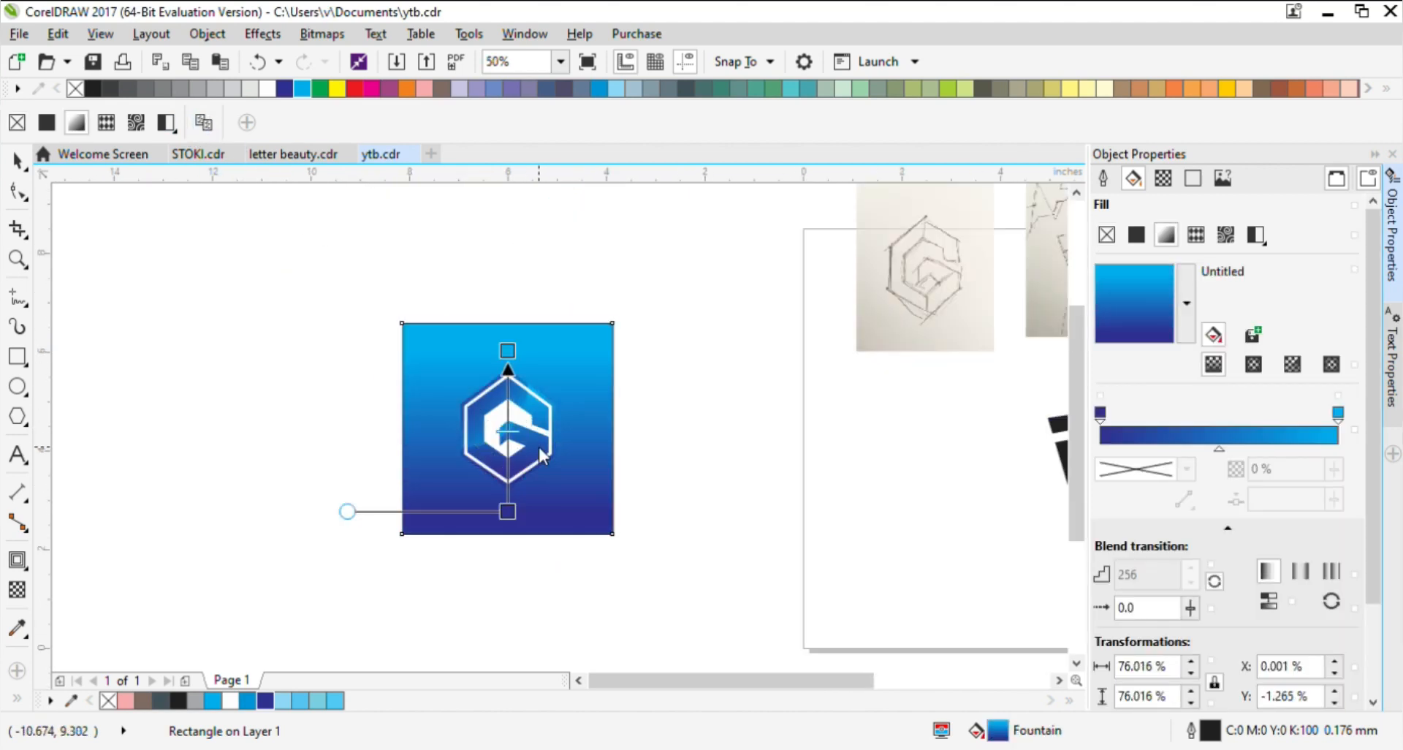
click(17, 161)
scroll(524, 520, up, 1)
key(g)
drag(491, 504, 491, 548)
click(17, 160)
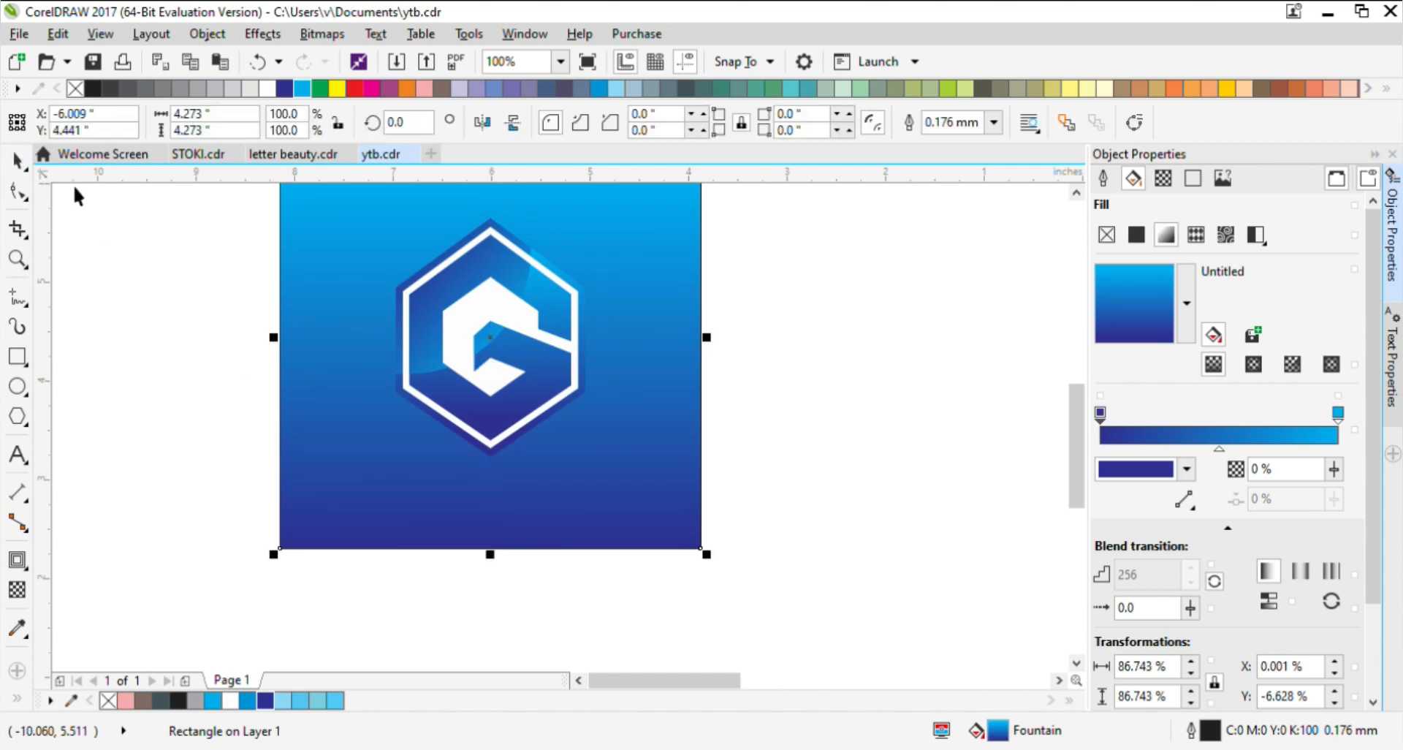
Step: Remove the outline of the background square
scroll(511, 380, down, 1)
scroll(451, 339, up, 1)
click(994, 123)
click(943, 140)
click(901, 371)
Step: Add an outside contour of about 0.031 inches to the badge's outer hexagon and break it apart
scroll(698, 504, up, 1)
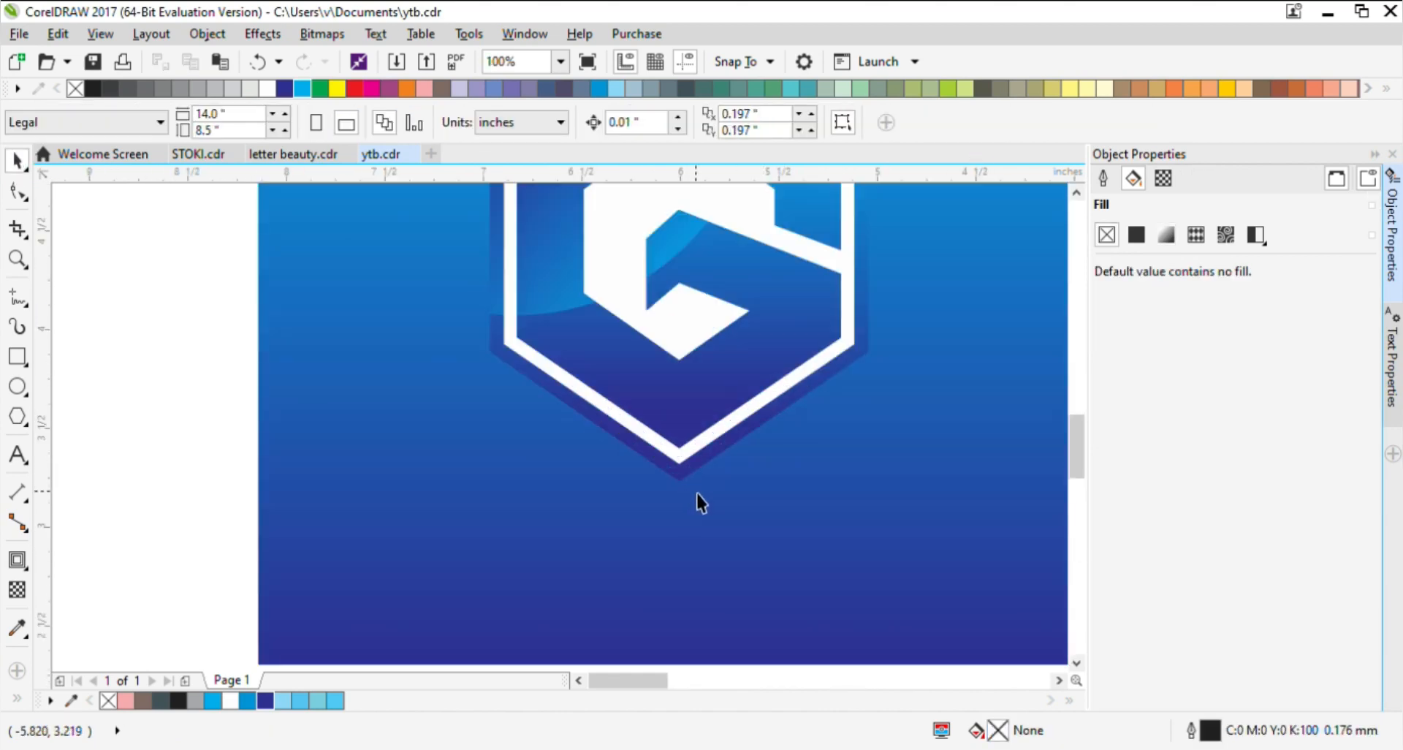
click(692, 492)
click(17, 560)
drag(679, 480, 676, 445)
scroll(682, 497, up, 3)
scroll(665, 521, down, 4)
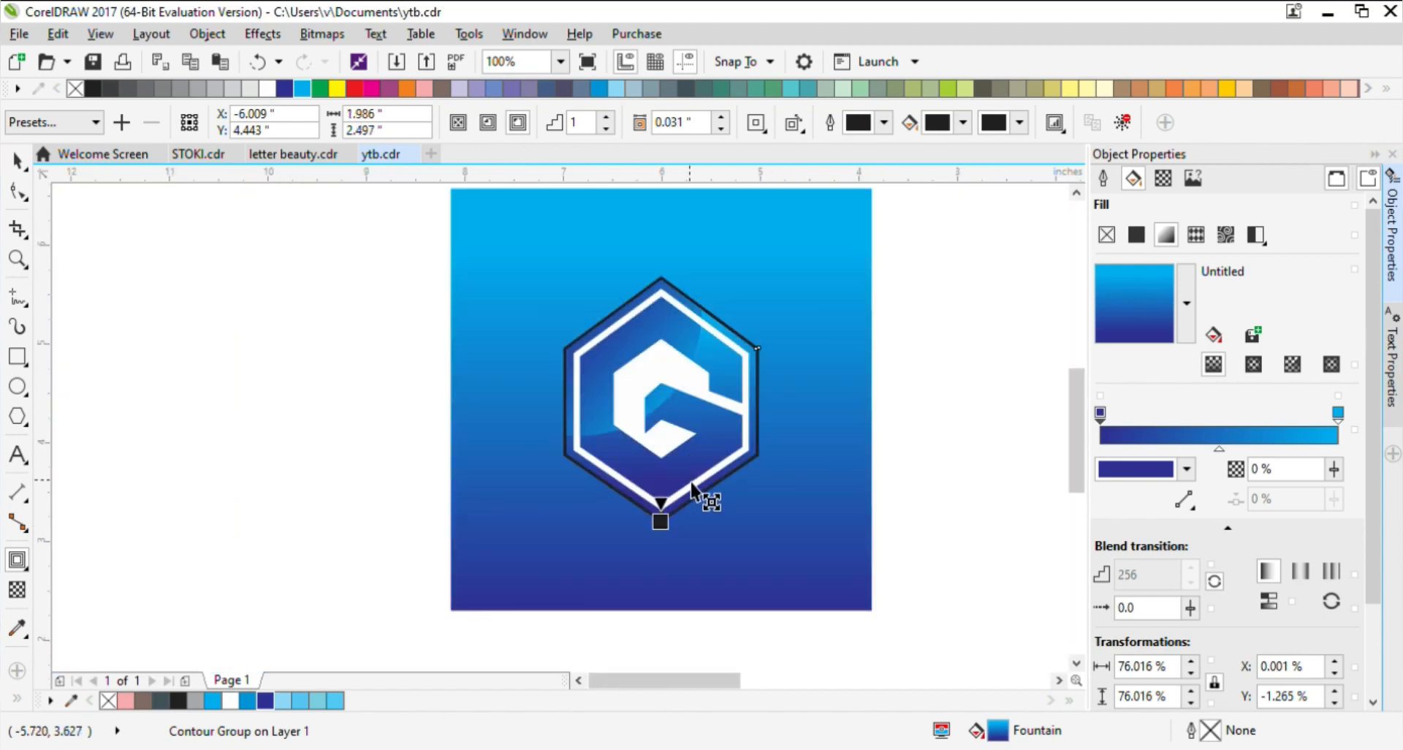
key(ctrl+k)
click(19, 162)
click(309, 310)
Step: Fill the new contour hexagon with light blue (C56 M0 Y5 K0)
scroll(673, 278, up, 3)
click(523, 282)
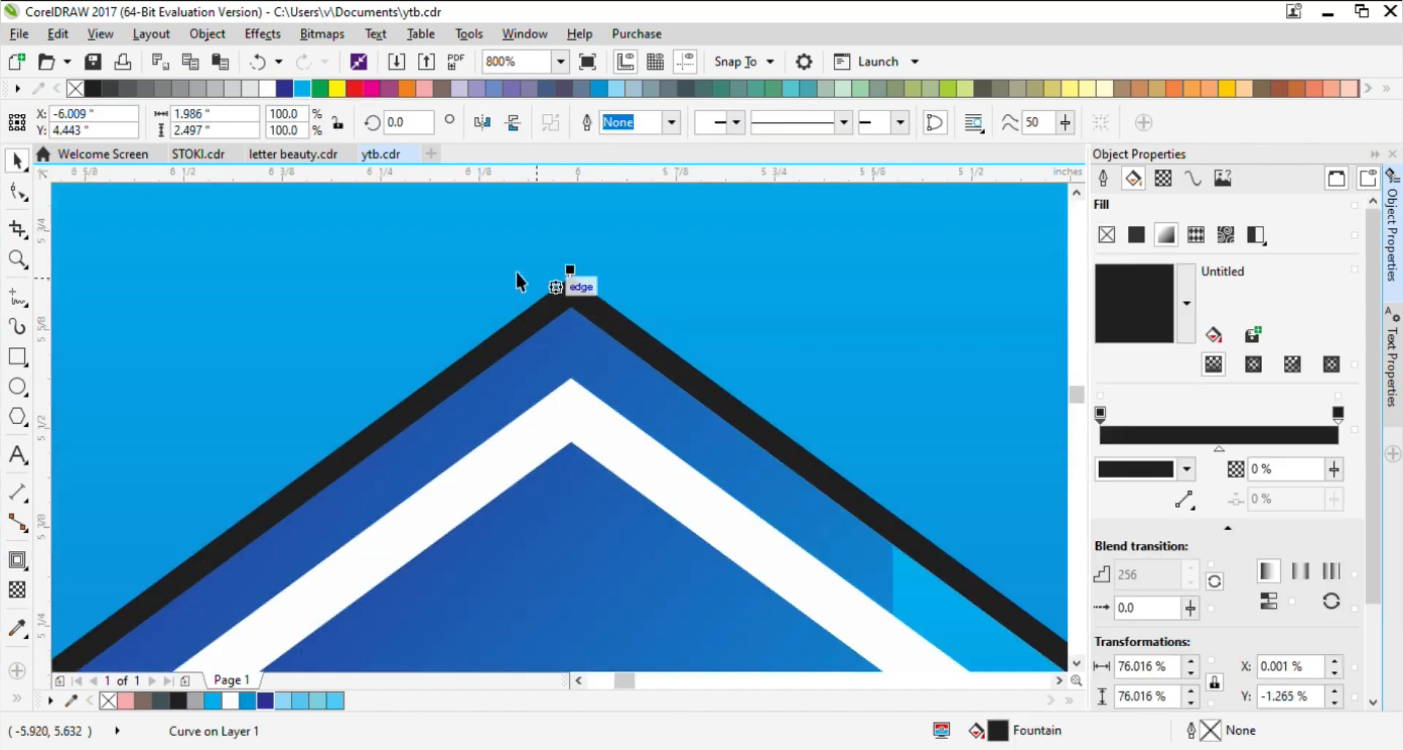
click(616, 89)
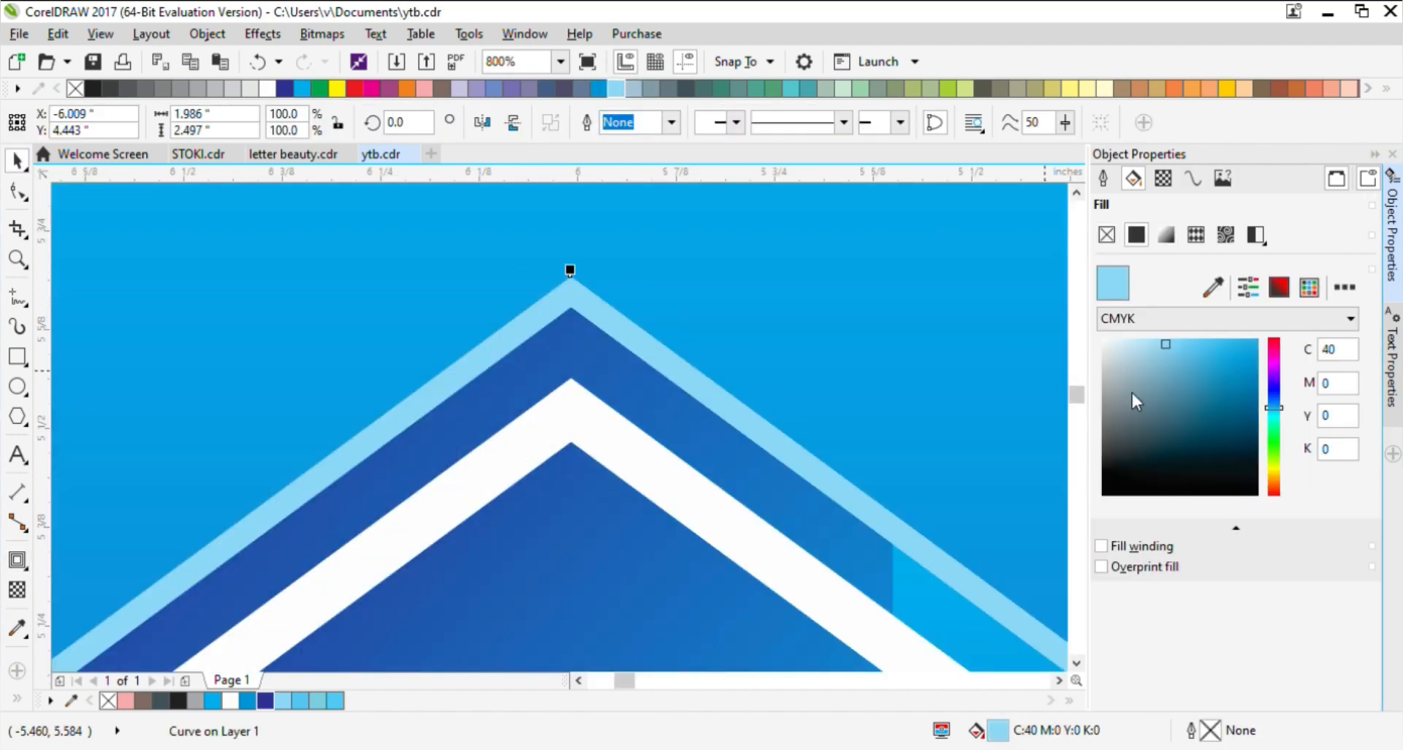
drag(1223, 314, 1225, 314)
drag(1277, 411, 1277, 421)
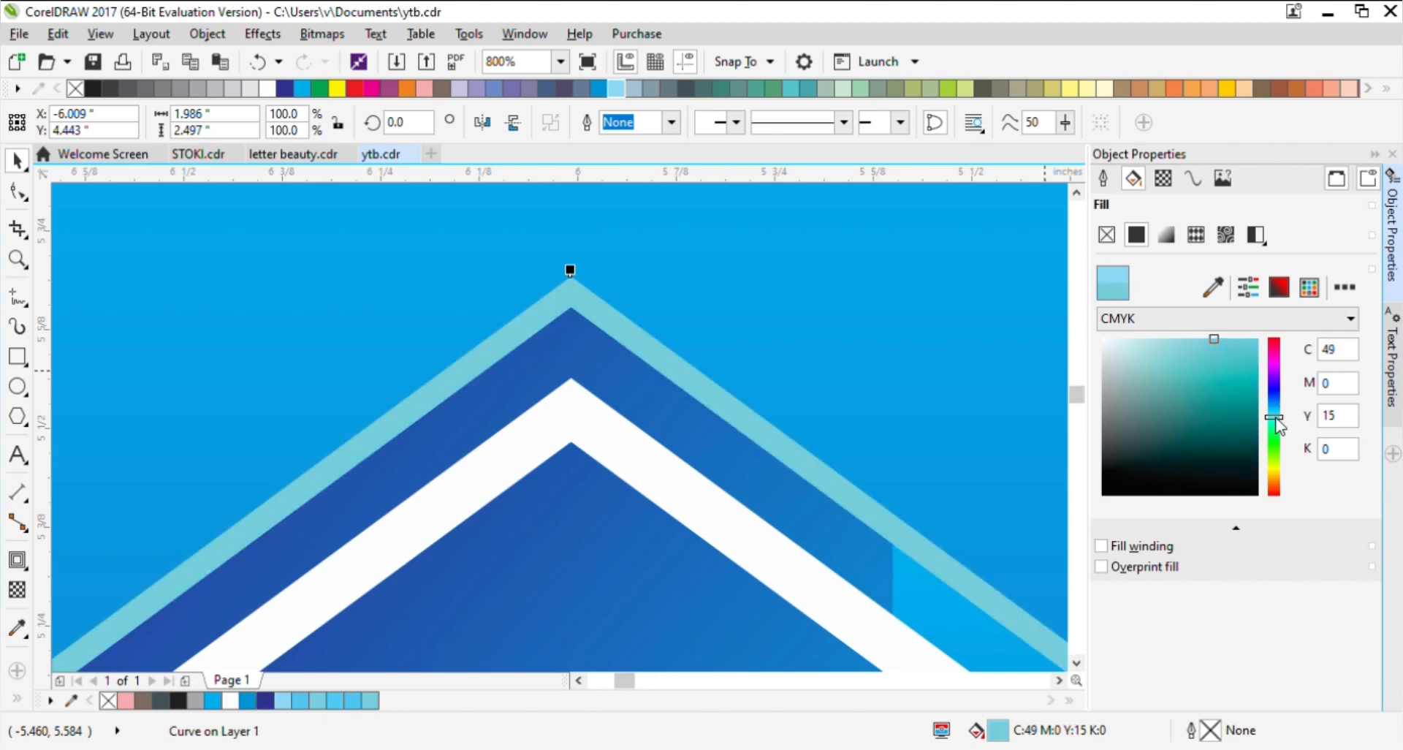
click(1277, 413)
drag(1238, 329, 1233, 334)
scroll(674, 385, down, 3)
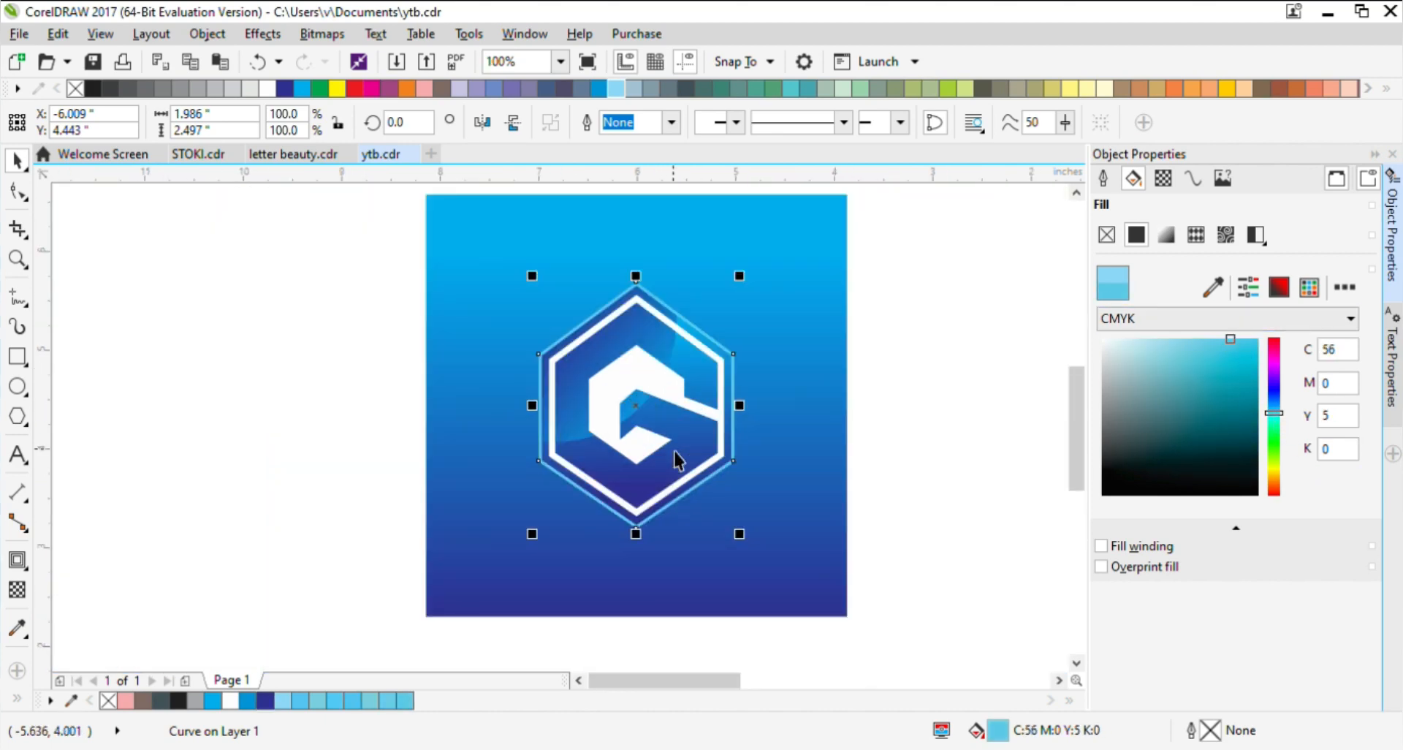
Step: Give the light blue contour hexagon a vertical gradient that fades upward and adjust its extent
key(g)
drag(646, 502, 648, 539)
drag(646, 278, 646, 194)
drag(649, 539, 657, 473)
click(17, 160)
click(104, 279)
Step: Duplicate the light blue contour hexagon in place and bring the copy to the front
scroll(776, 449, down, 1)
scroll(734, 485, up, 3)
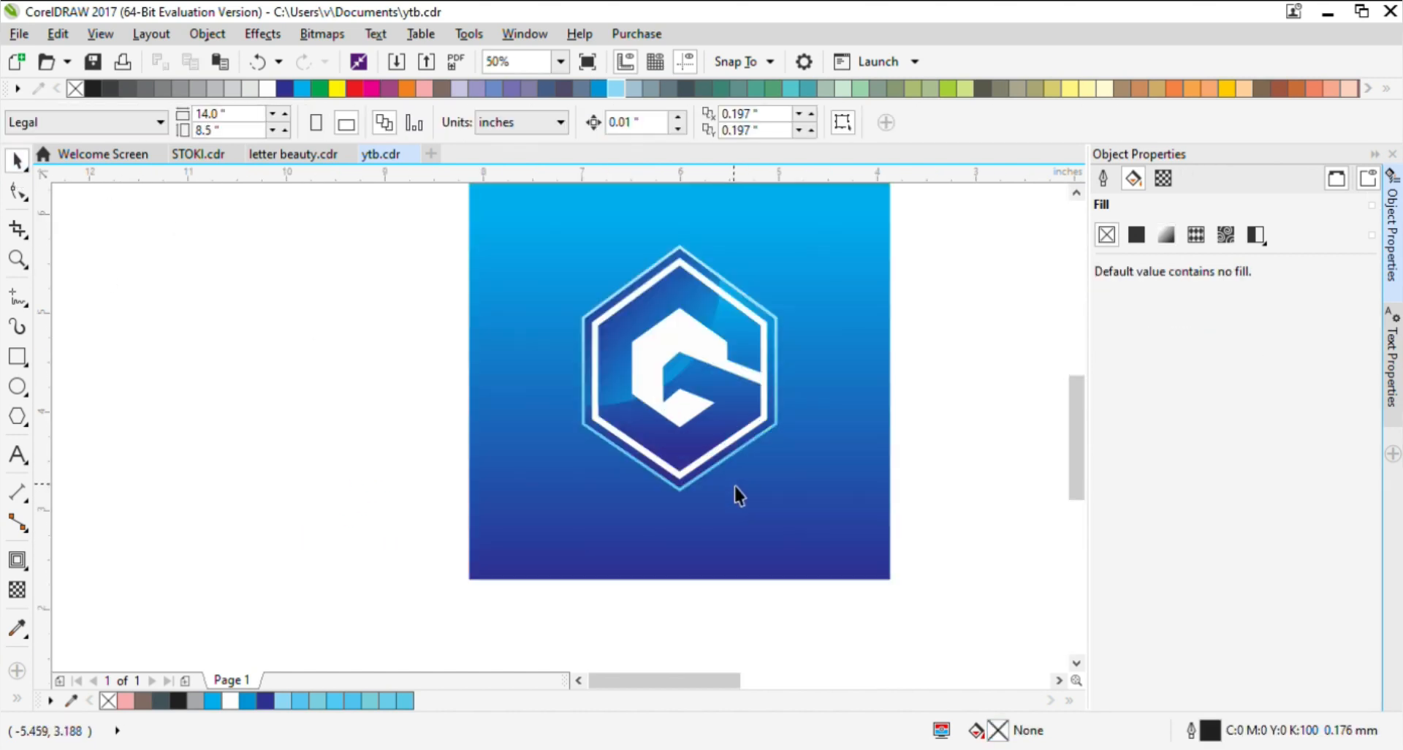
click(700, 471)
scroll(710, 481, down, 4)
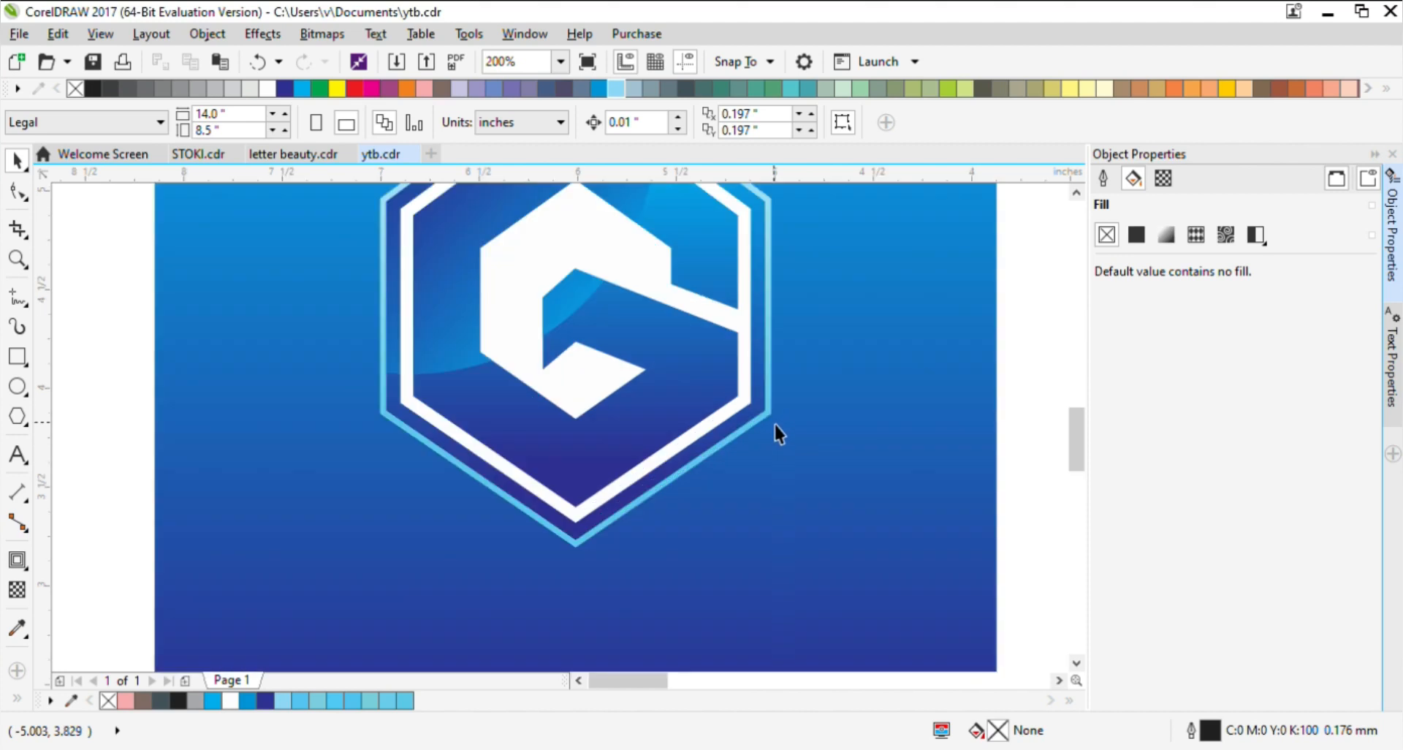
click(771, 432)
scroll(741, 406, down, 4)
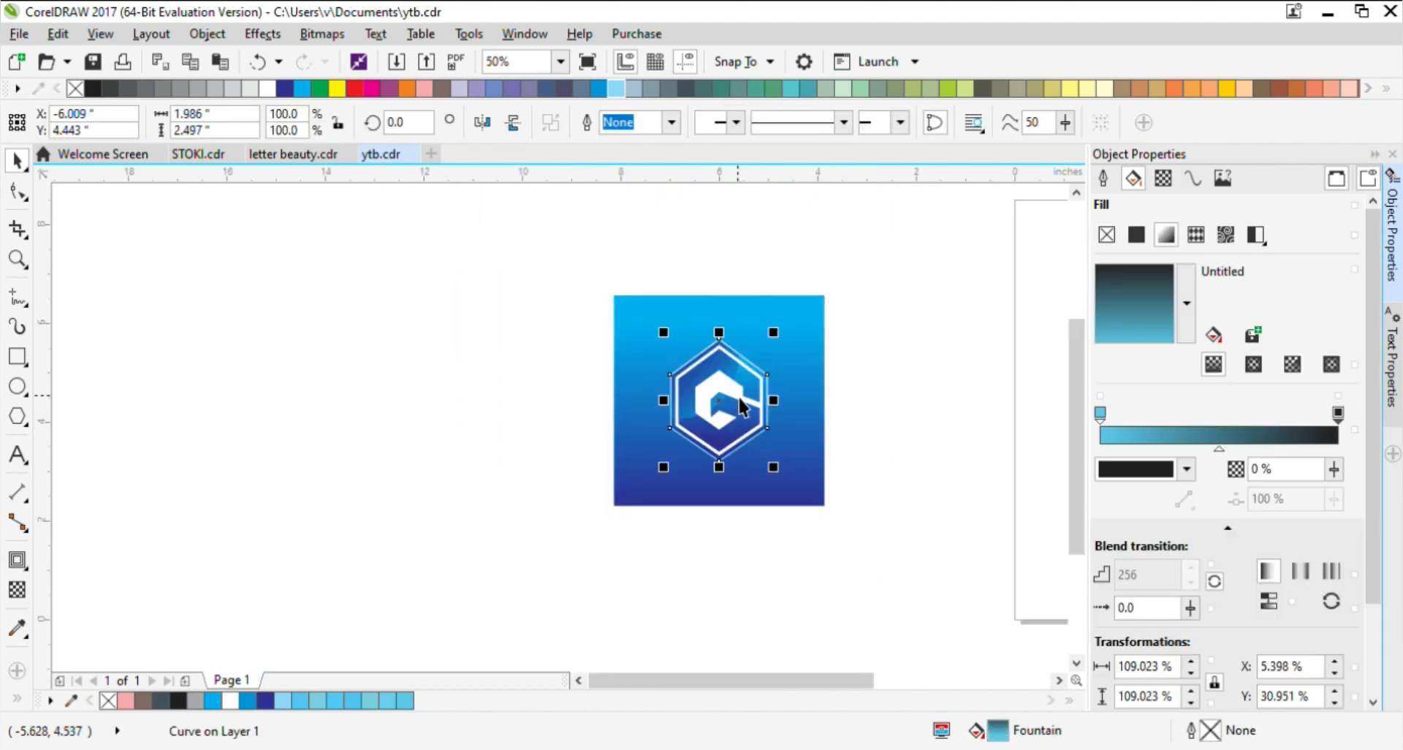
scroll(777, 424, up, 1)
key(shift+Page_Up)
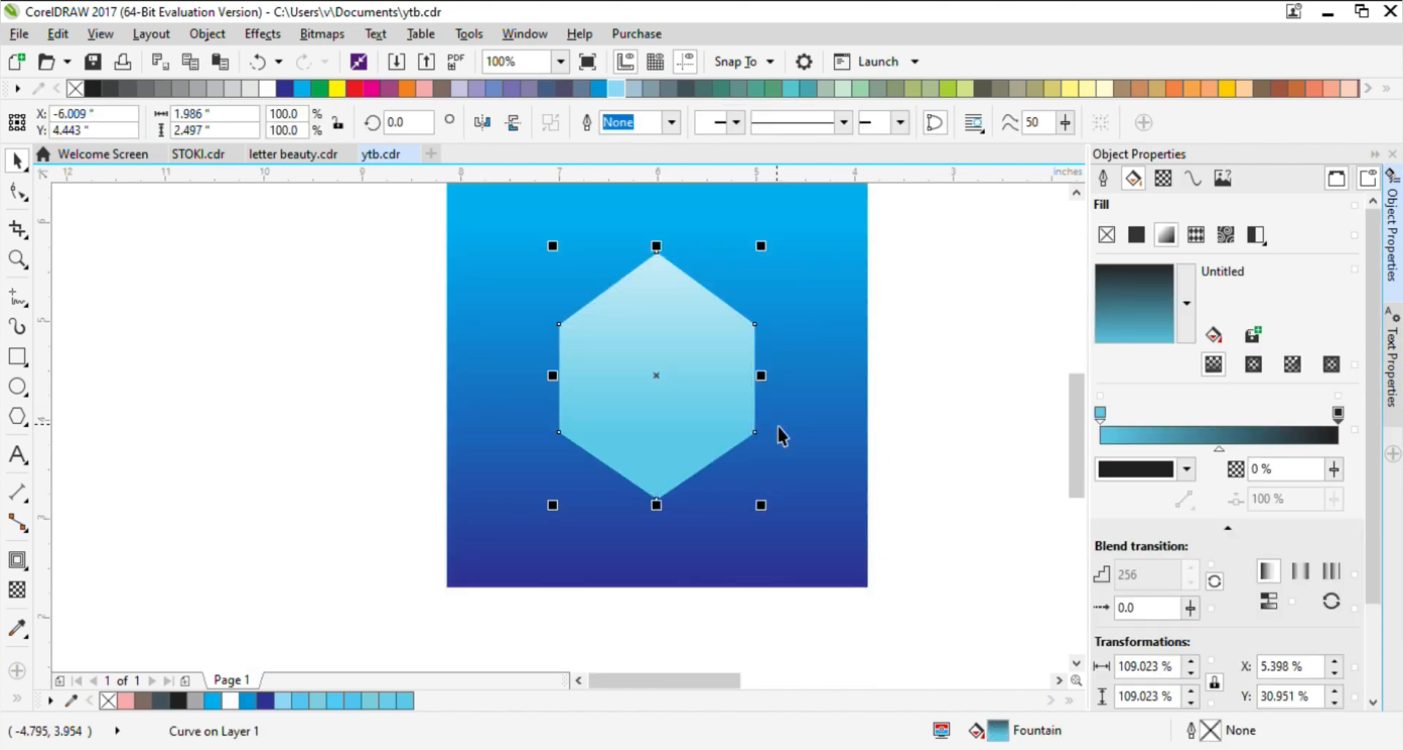
Step: Move the hexagon copy slightly down and left of the badge and fill it with black
scroll(695, 444, up, 1)
drag(691, 447, 678, 468)
click(677, 471)
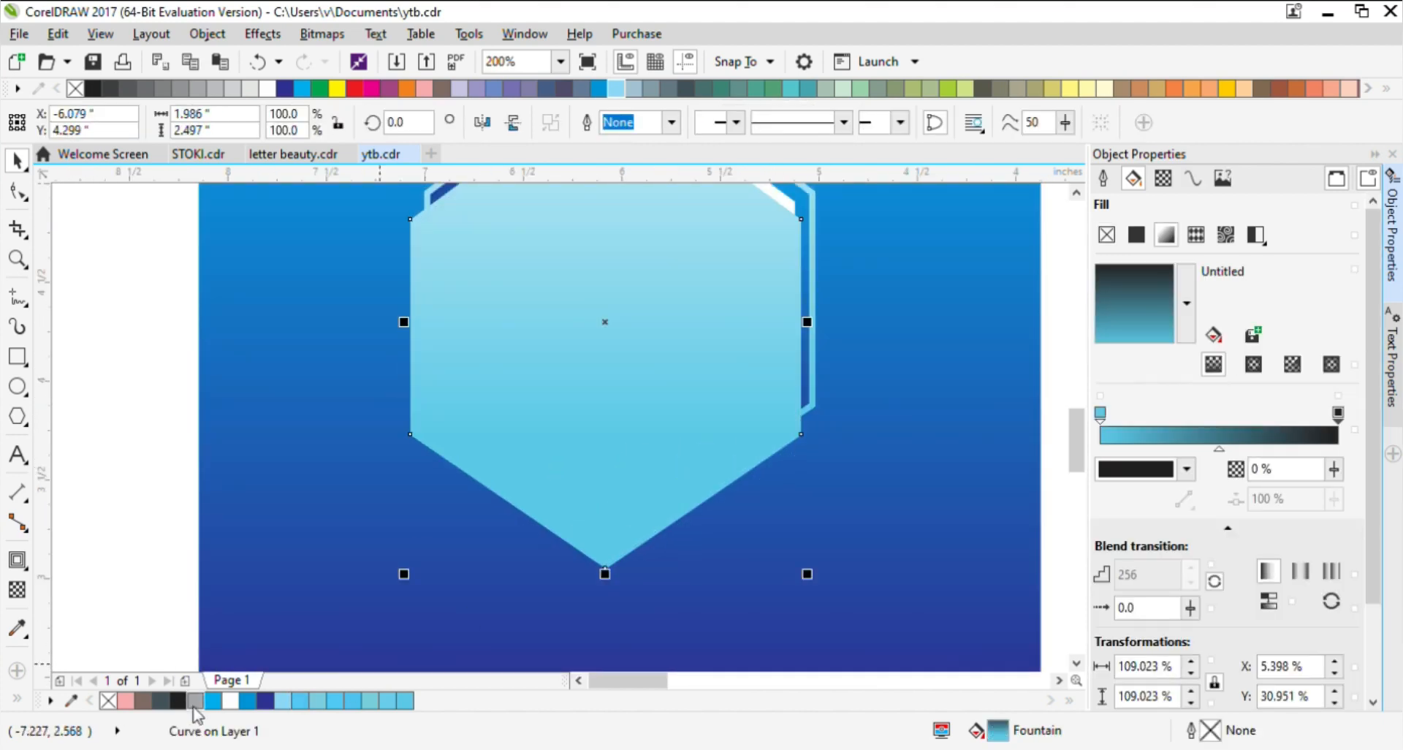
click(178, 700)
Step: Apply a uniform transparency of 70 to the black hexagon
click(21, 591)
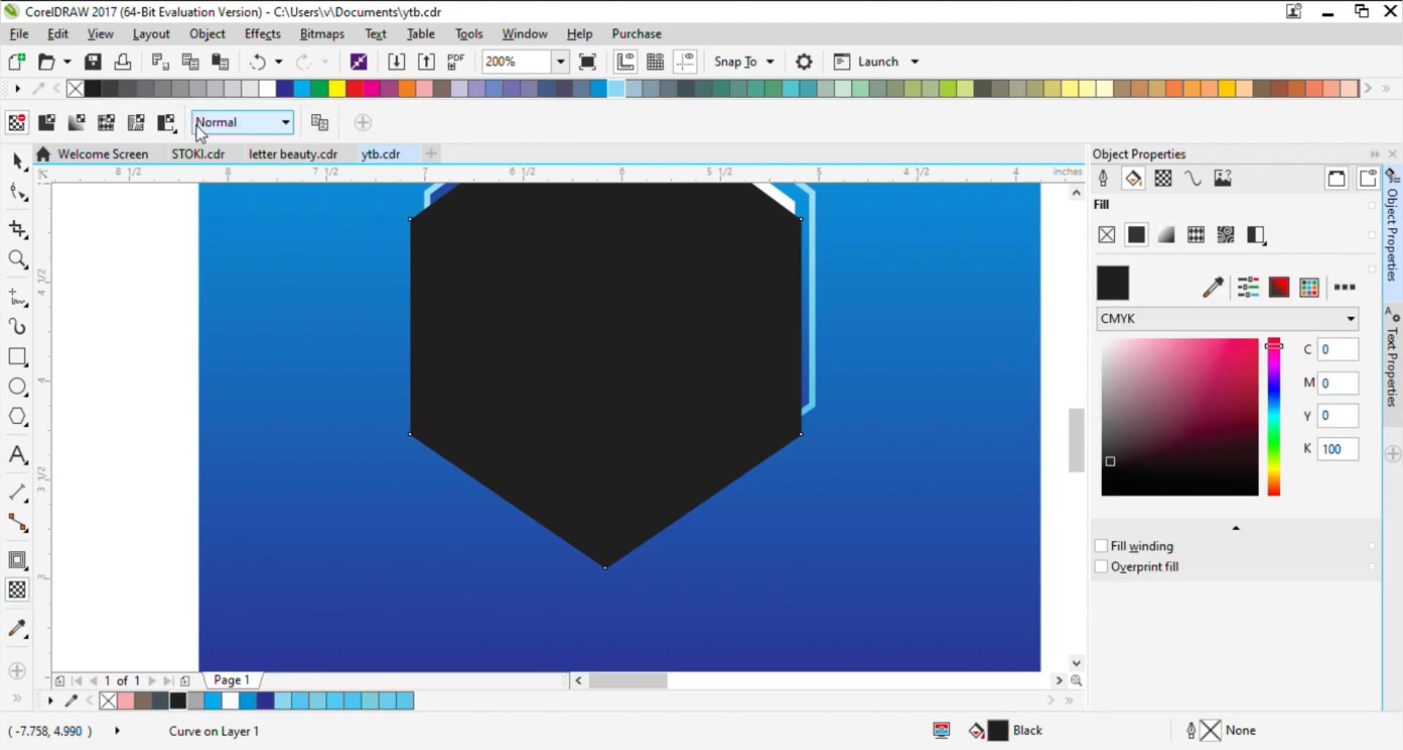
click(52, 130)
scroll(549, 364, down, 2)
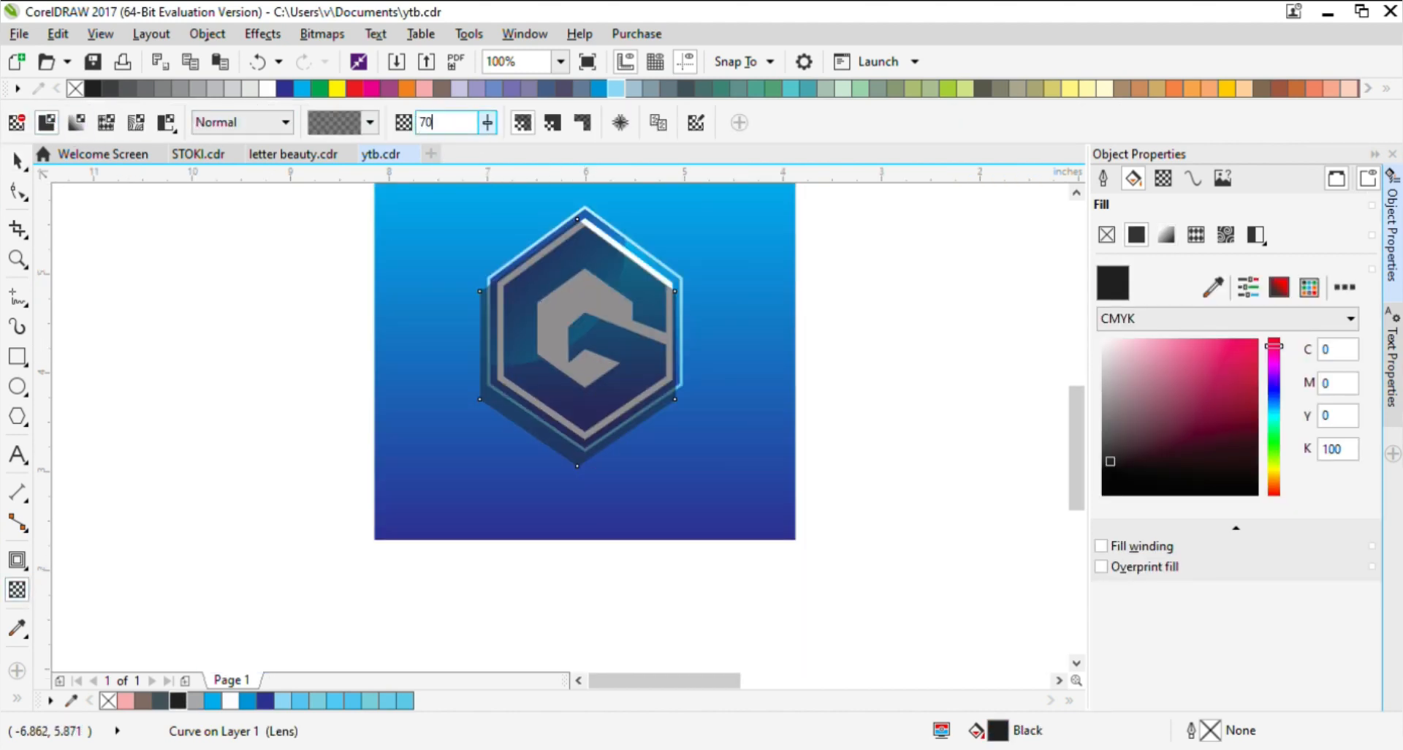
key(Return)
click(18, 160)
Step: Send the transparent black hexagon behind the badge and move it closer, leaving a narrow shadow along the lower edges
scroll(569, 434, up, 2)
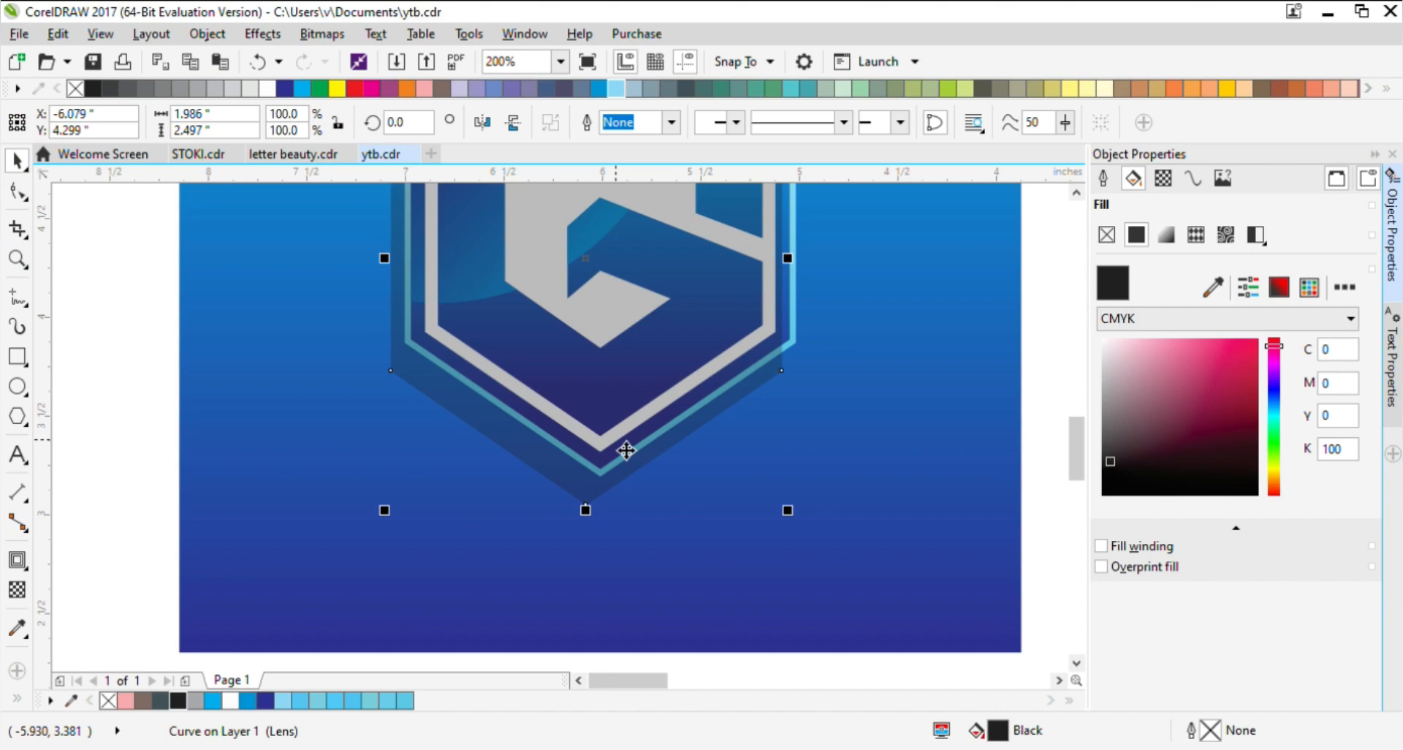
scroll(626, 451, up, 4)
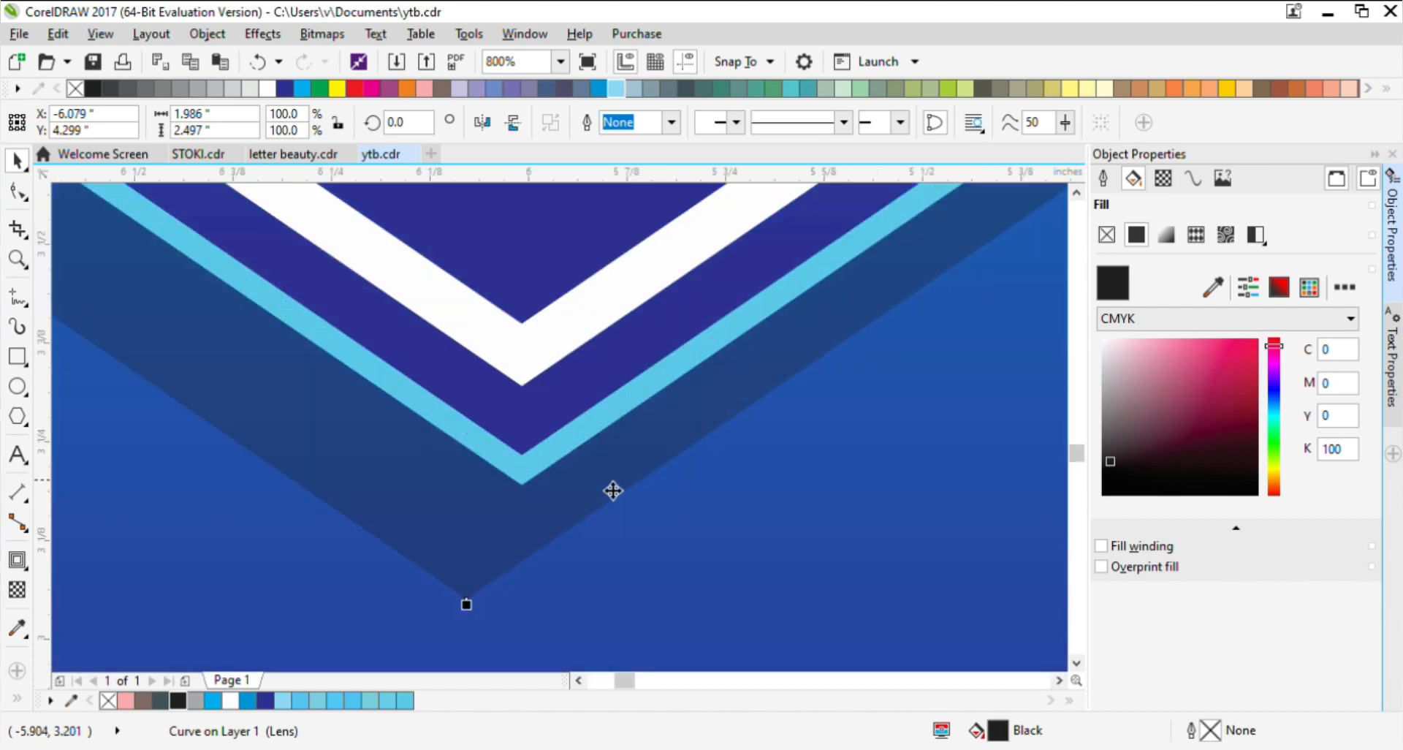
scroll(647, 415, down, 8)
key(Escape)
scroll(621, 502, up, 4)
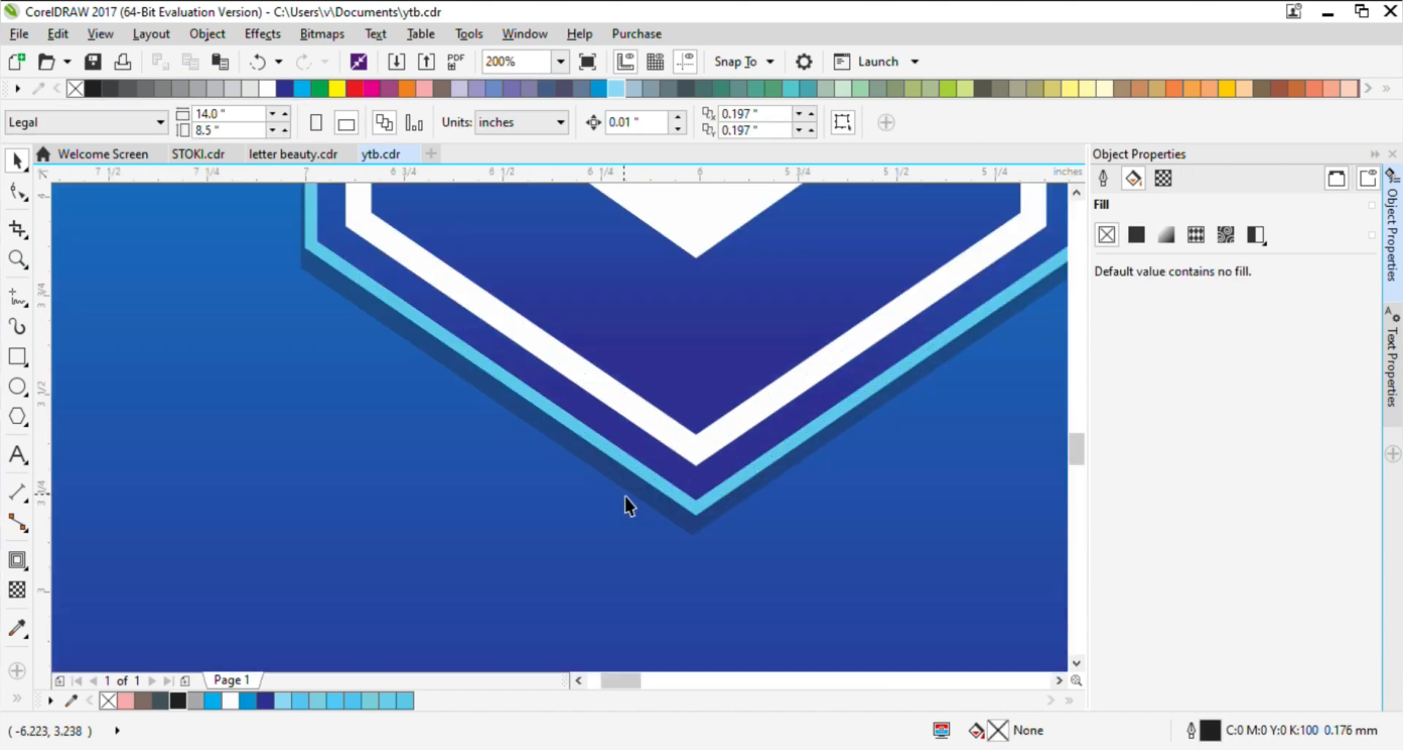
click(630, 497)
scroll(589, 486, up, 8)
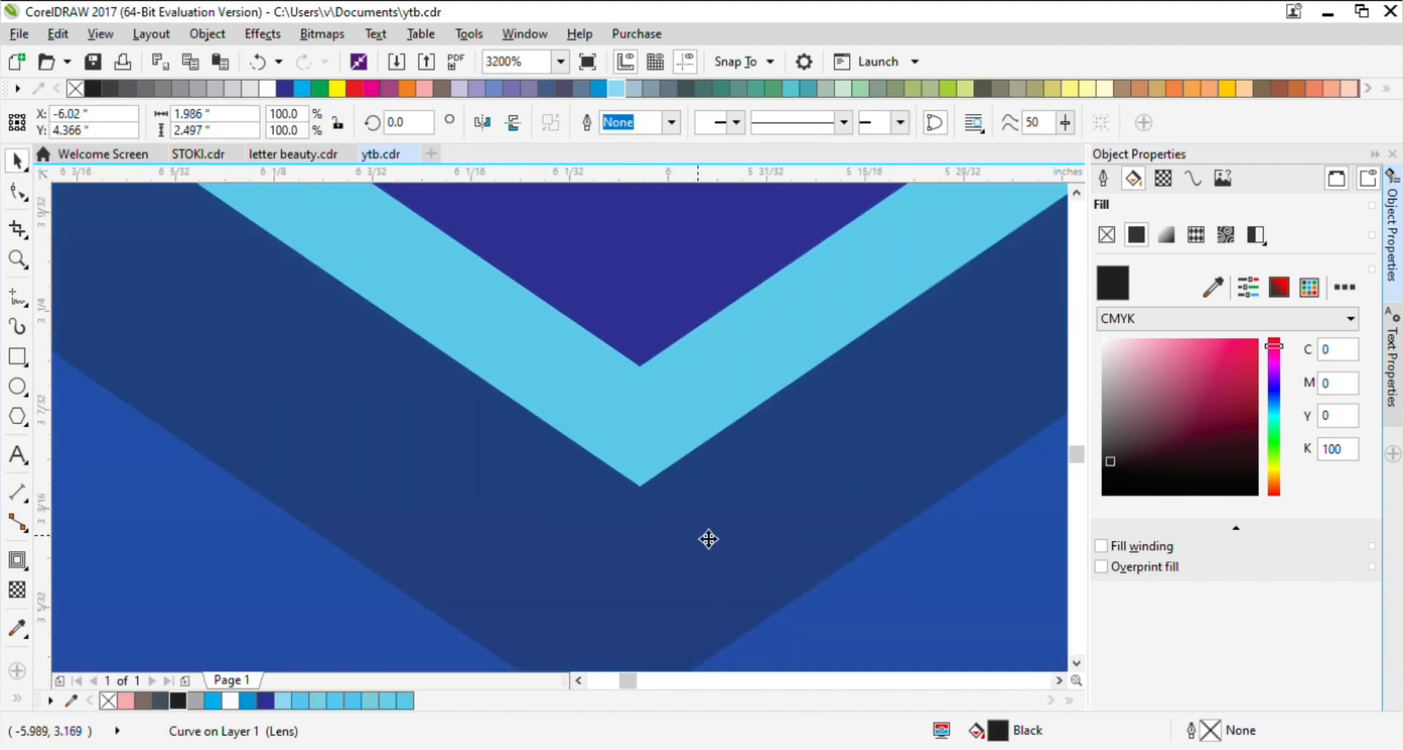
scroll(709, 539, down, 6)
Step: Widen the gradient background on both sides of the badge to about 8 inches
click(857, 523)
scroll(760, 529, up, 1)
scroll(760, 529, down, 1)
click(788, 529)
drag(804, 461, 906, 488)
key(Escape)
key(z)
drag(574, 383, 831, 563)
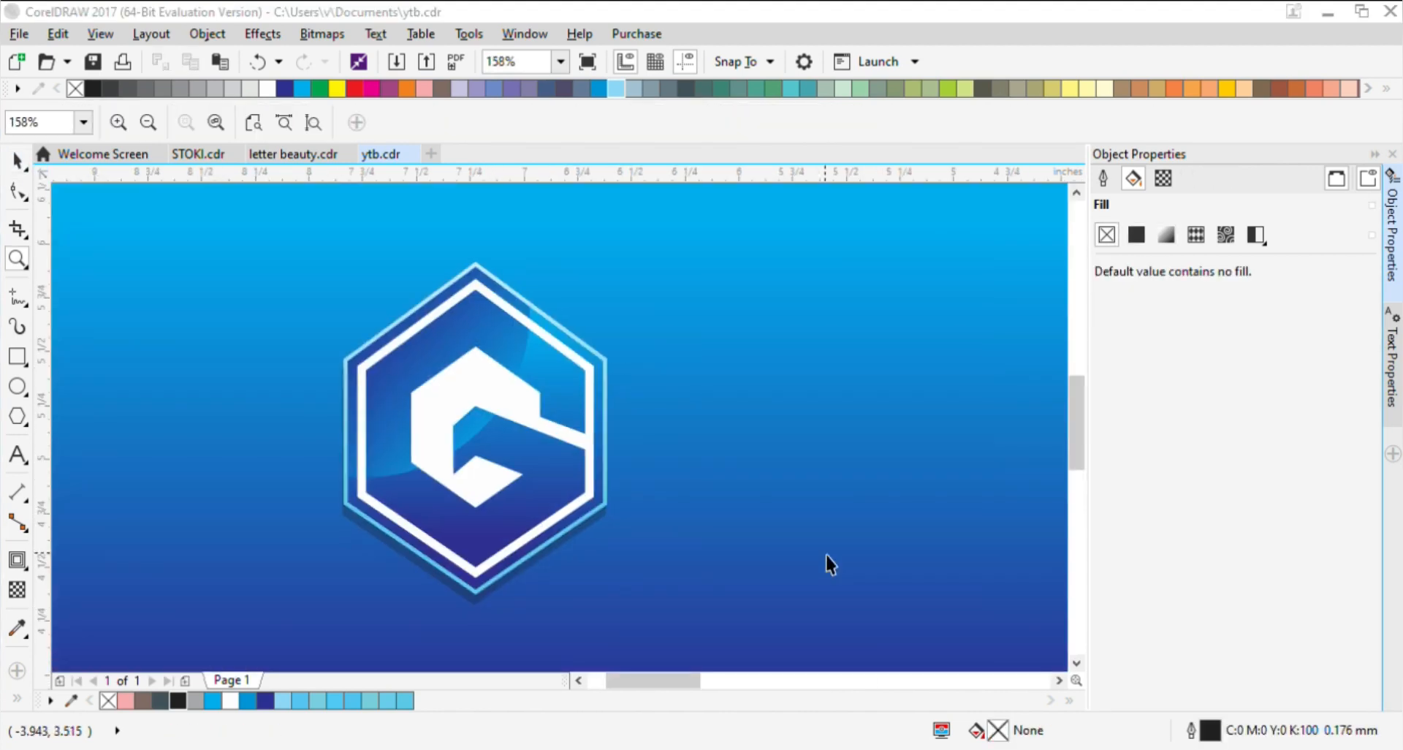
scroll(833, 564, down, 6)
key(space)
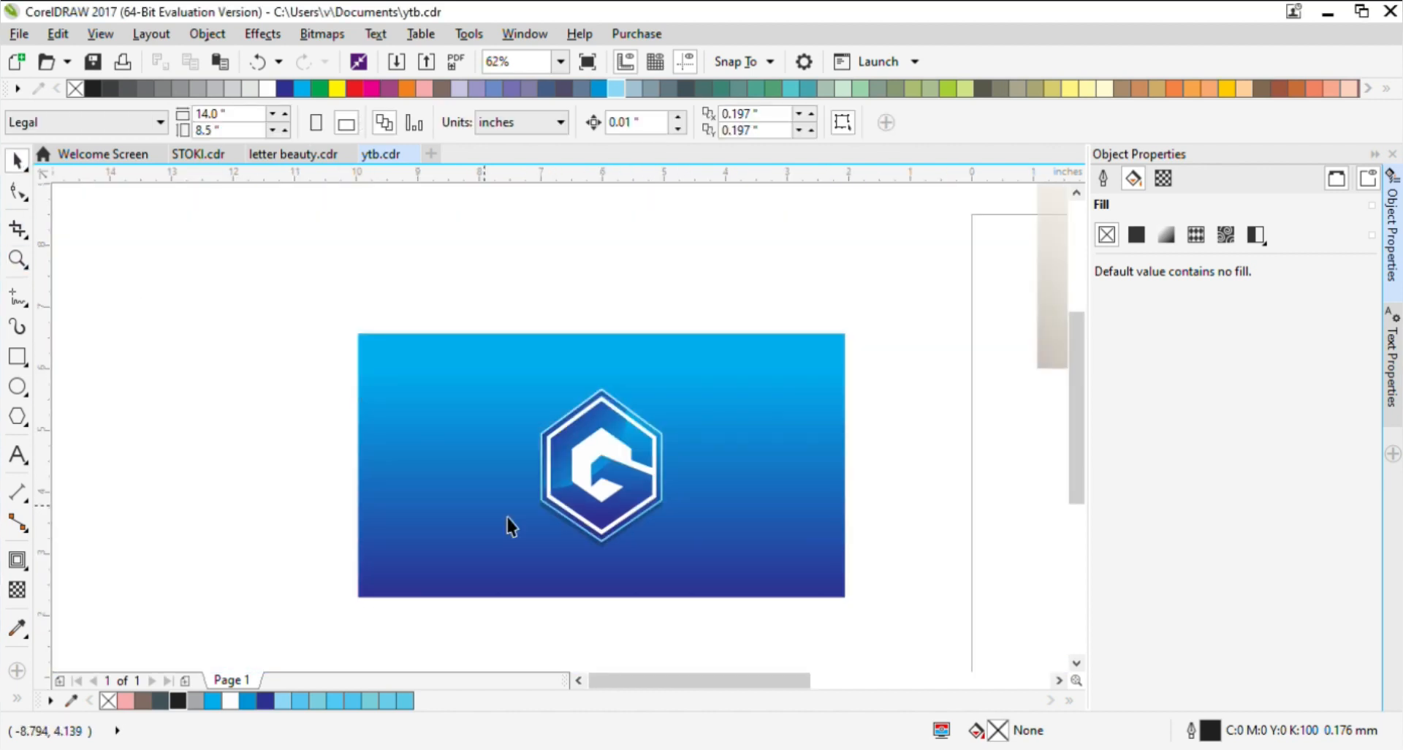
Step: Move the black F logo off the page into the empty area below the blue badge background
scroll(643, 516, up, 5)
scroll(700, 515, down, 3)
scroll(797, 539, up, 2)
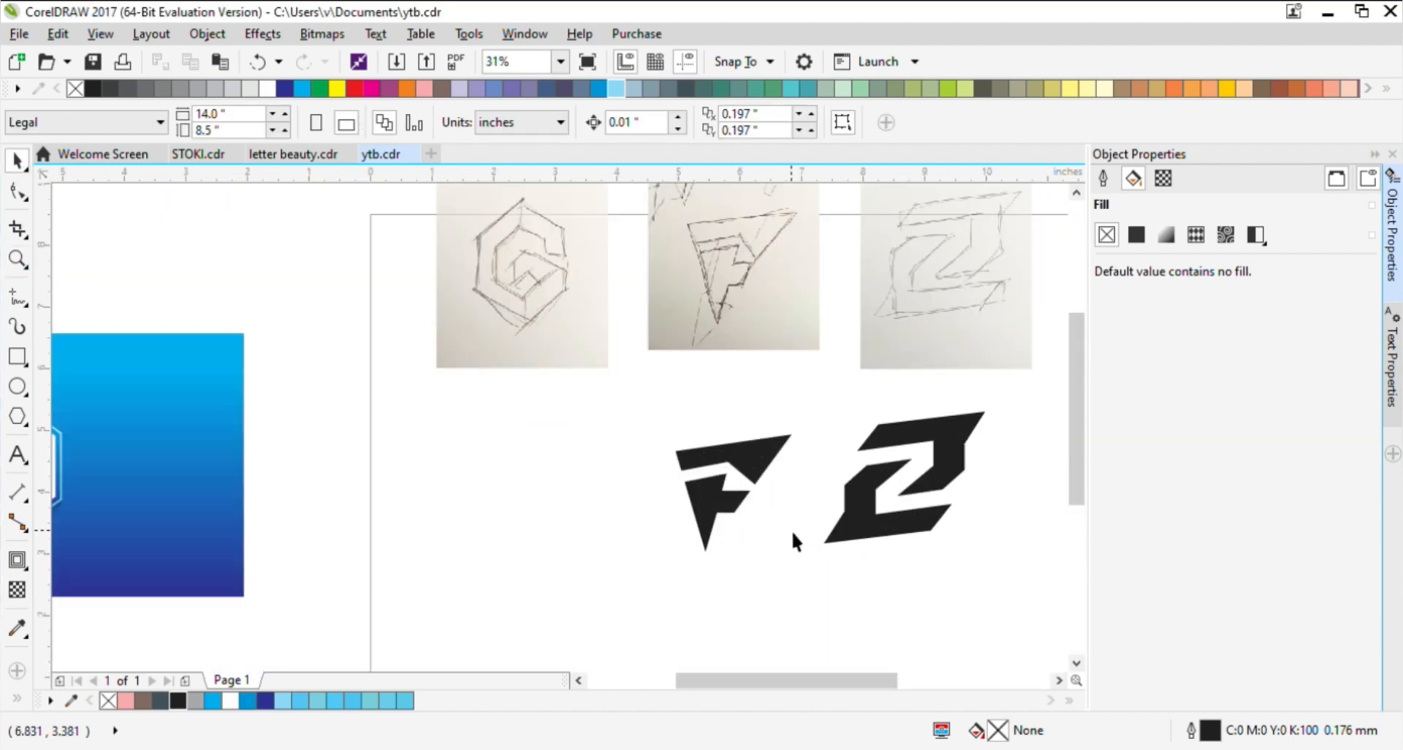
click(686, 448)
scroll(695, 459, down, 4)
drag(705, 470, 521, 545)
scroll(523, 559, up, 3)
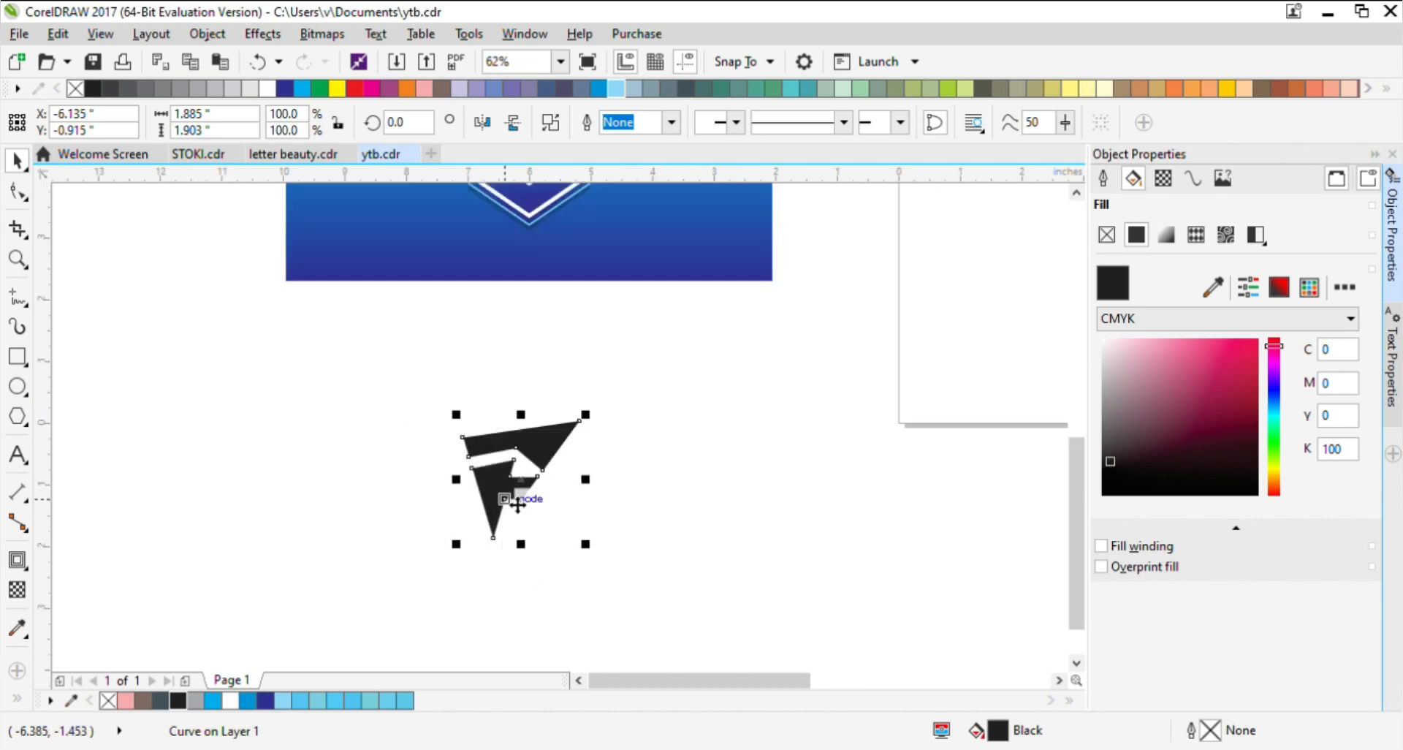
drag(512, 473, 537, 456)
scroll(649, 434, down, 1)
scroll(603, 460, up, 1)
Step: Add an outside contour of 0.123 inch around the F, break it apart from the letter and fill it red
click(16, 560)
drag(550, 537, 555, 552)
key(space)
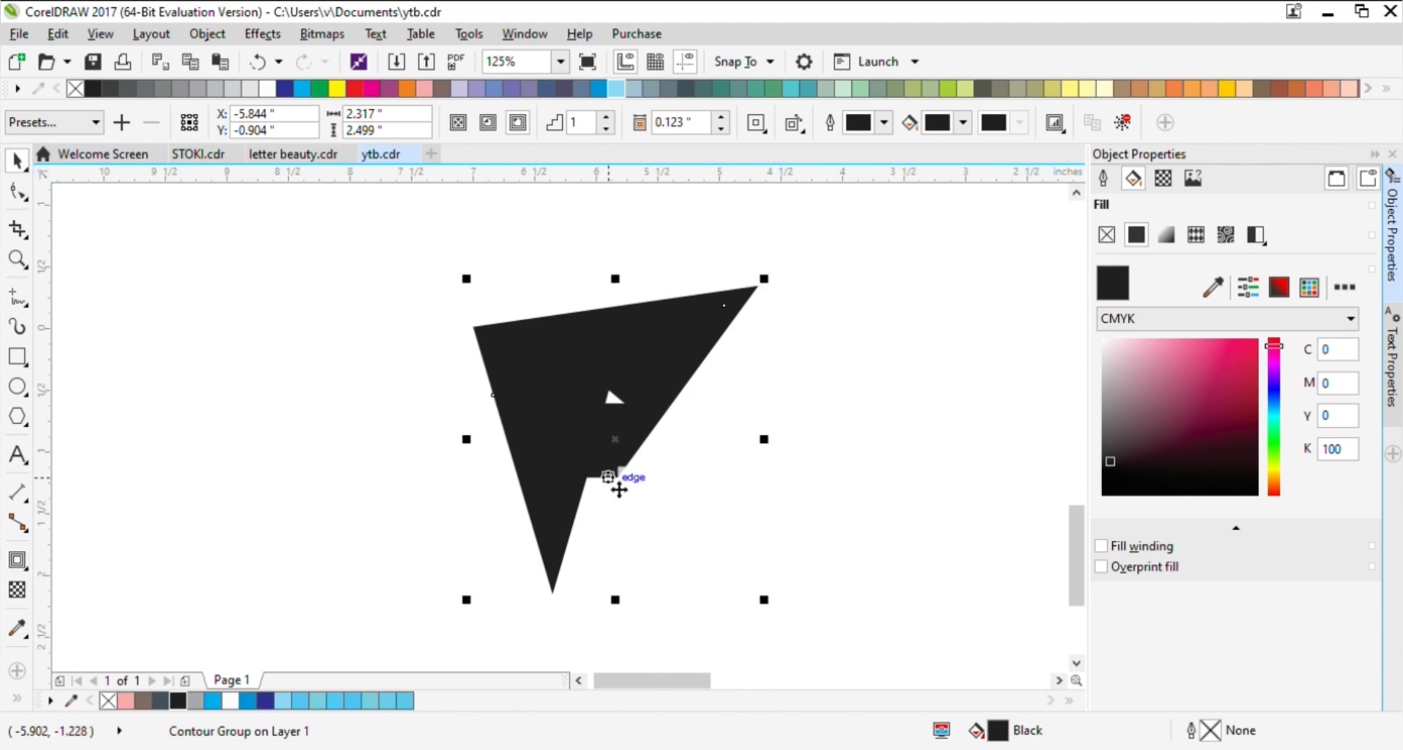
click(720, 218)
click(747, 299)
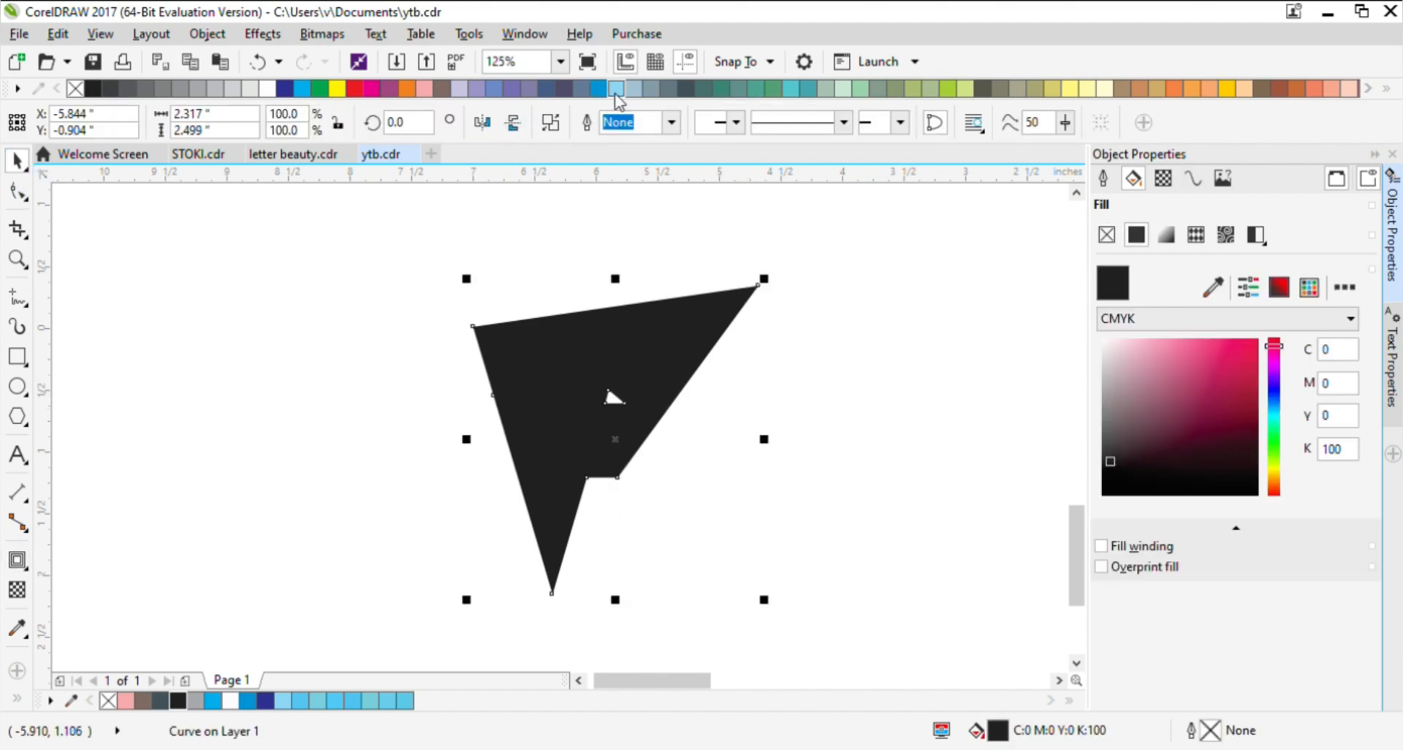
click(354, 88)
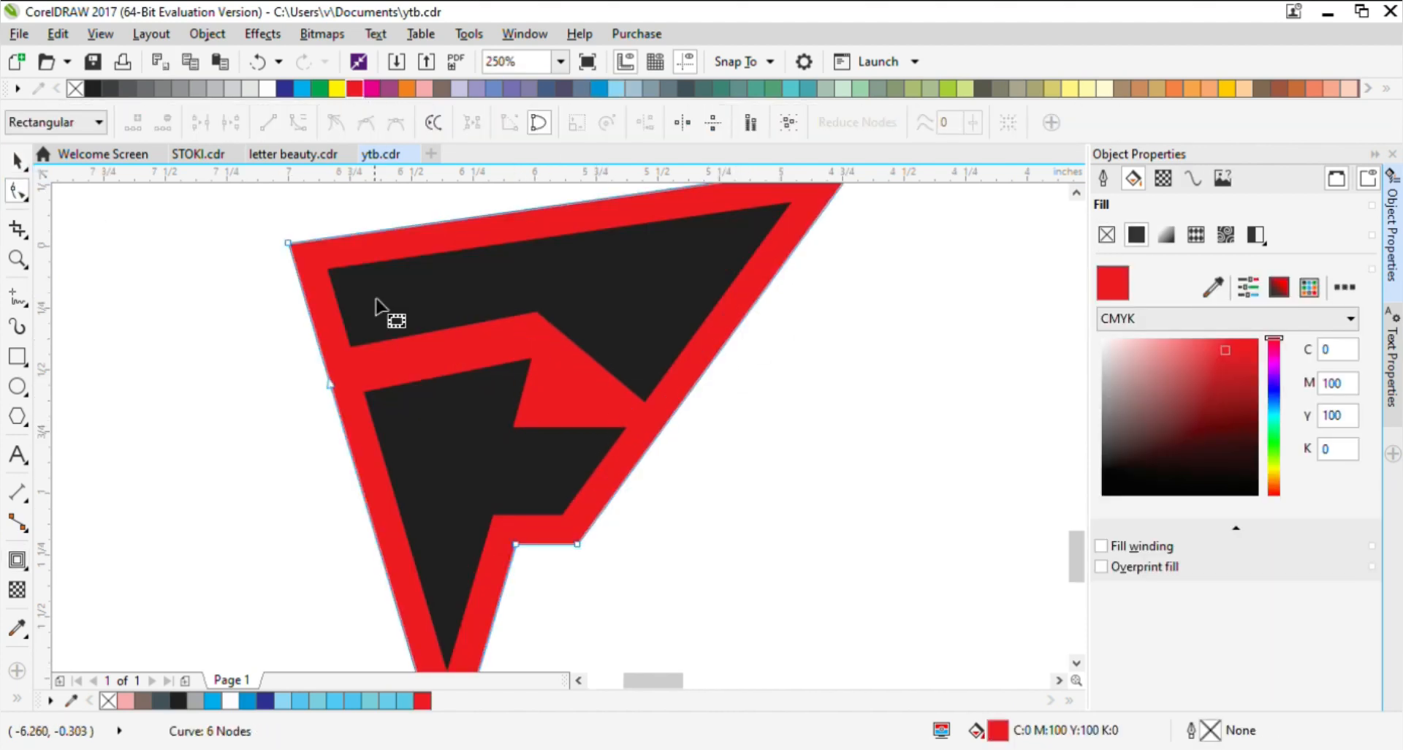
Step: Delete the leftover small hole from the red outline shape and fill the inner F white
click(695, 520)
click(585, 471)
key(Delete)
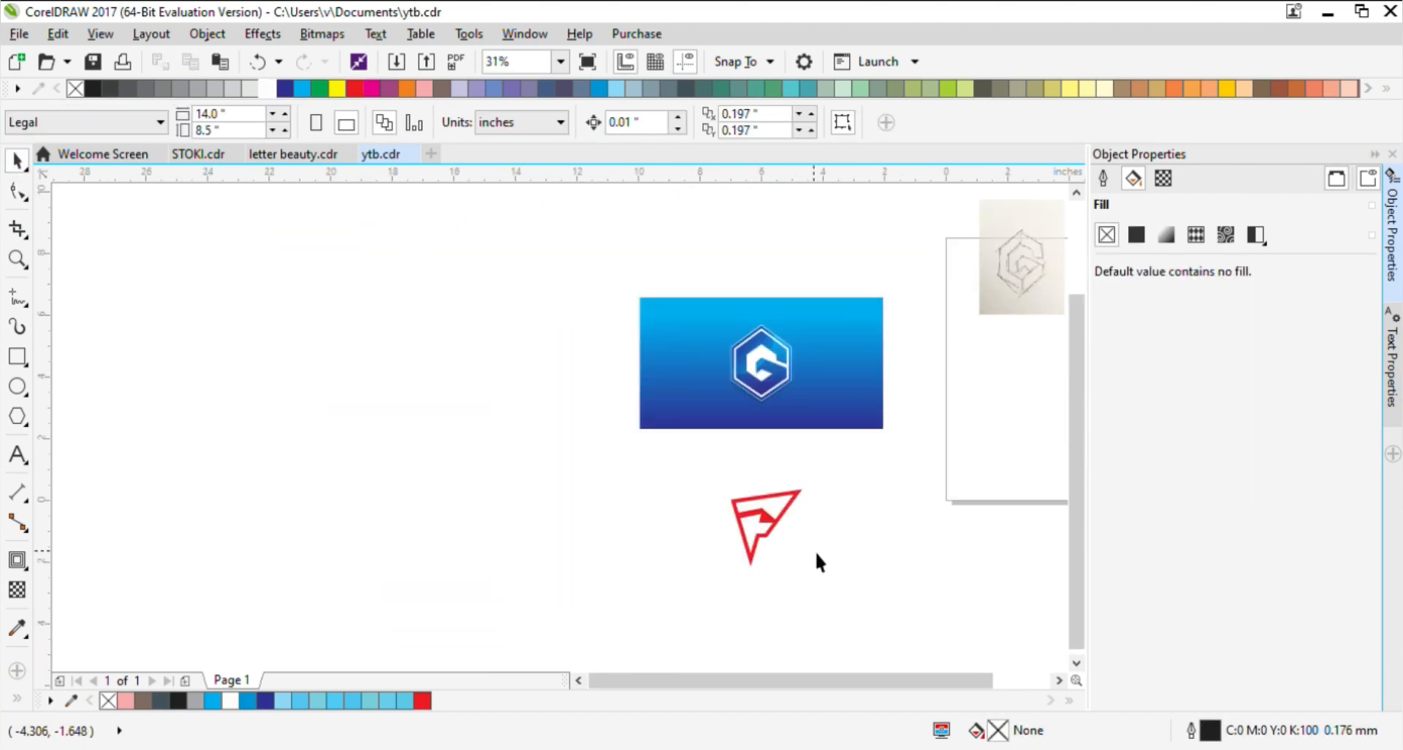
scroll(651, 515, up, 2)
scroll(698, 492, down, 2)
click(584, 462)
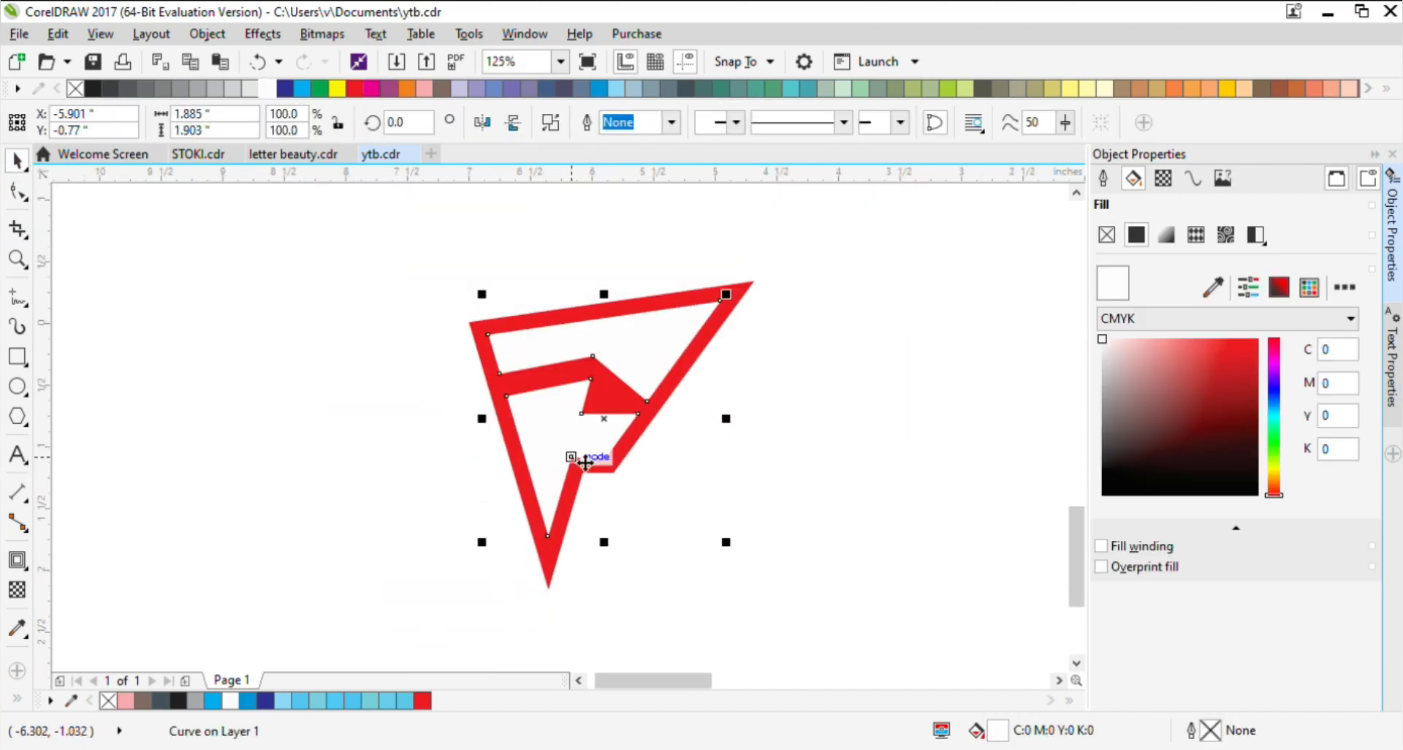
click(667, 502)
Step: Draw a closed arrowhead-shaped shading about 1.17 by 0.6 inch in the right corner of the F's upper arm, removing the surplus node
scroll(691, 321, up, 2)
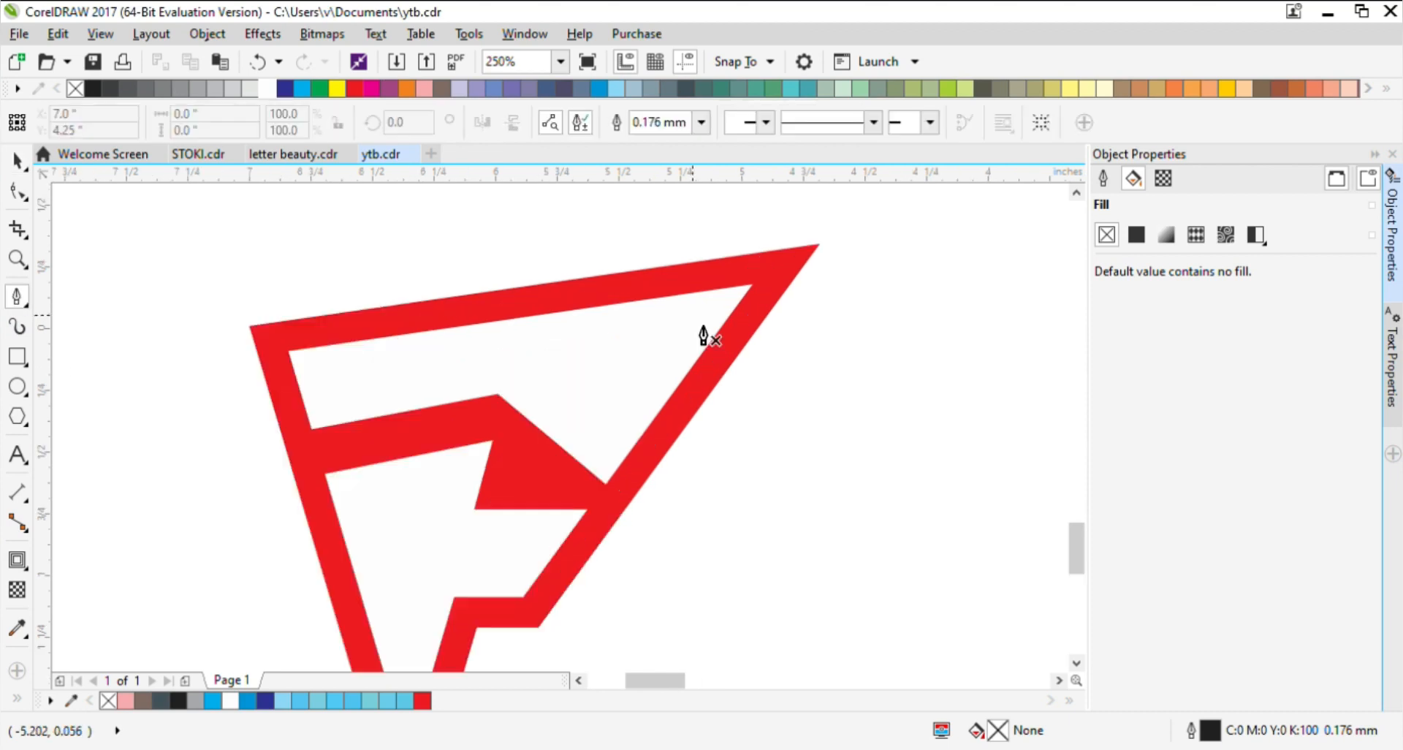
click(719, 303)
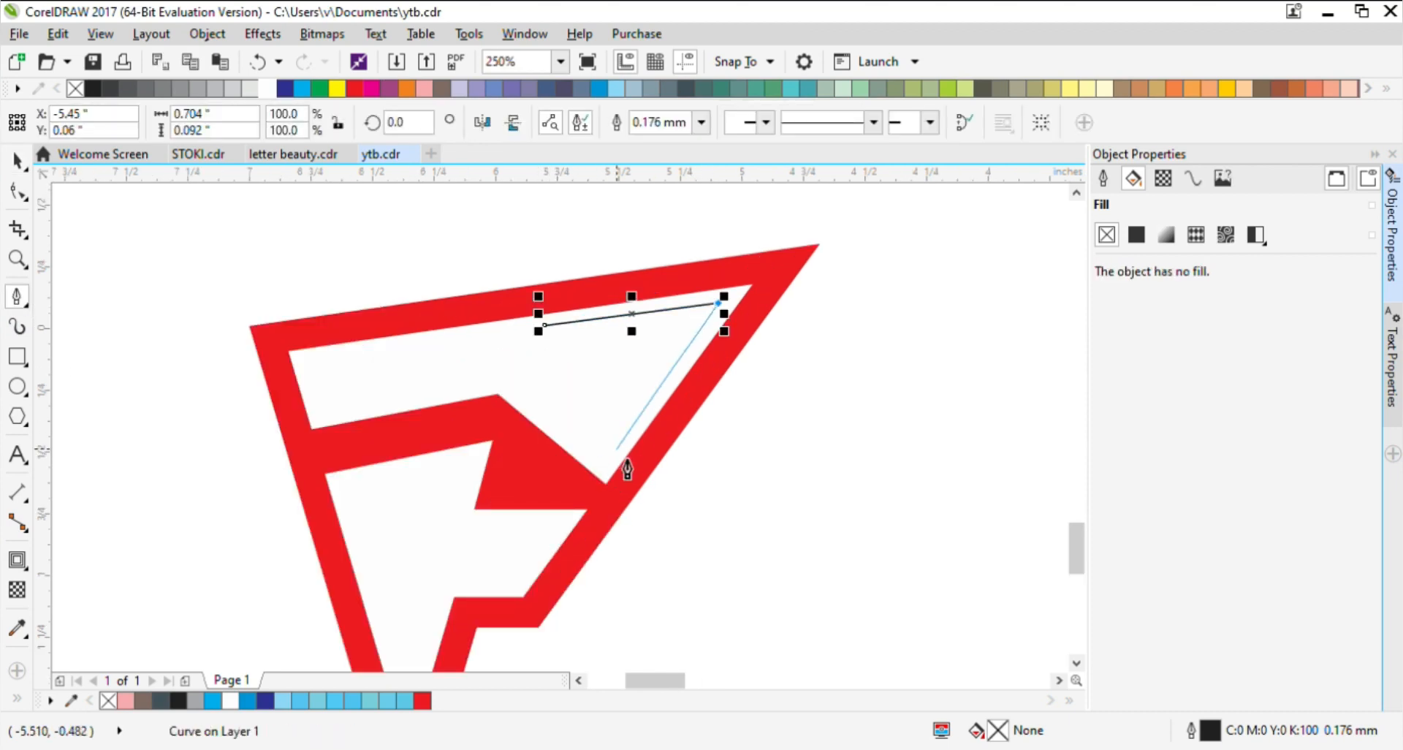
click(613, 451)
scroll(612, 391, up, 2)
click(637, 341)
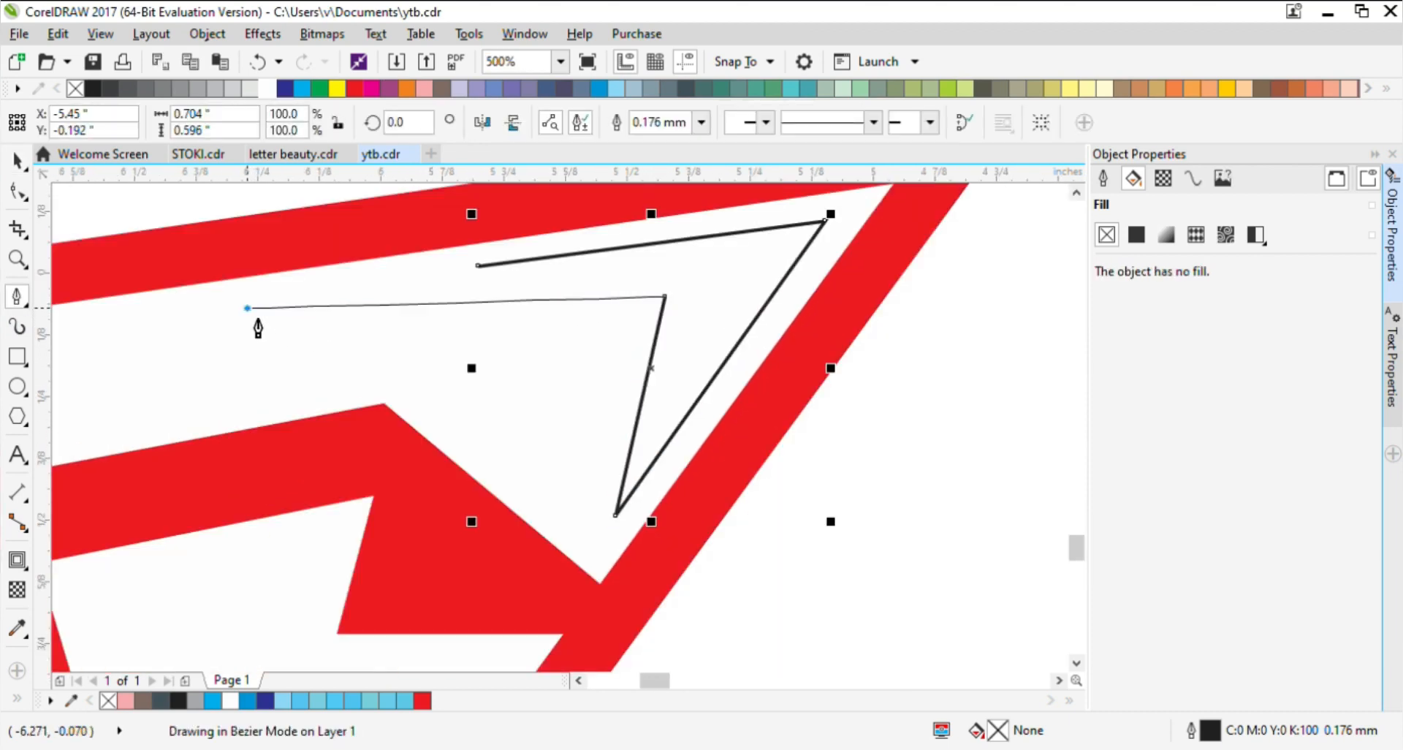
click(247, 307)
click(478, 266)
click(17, 191)
double_click(476, 266)
click(17, 161)
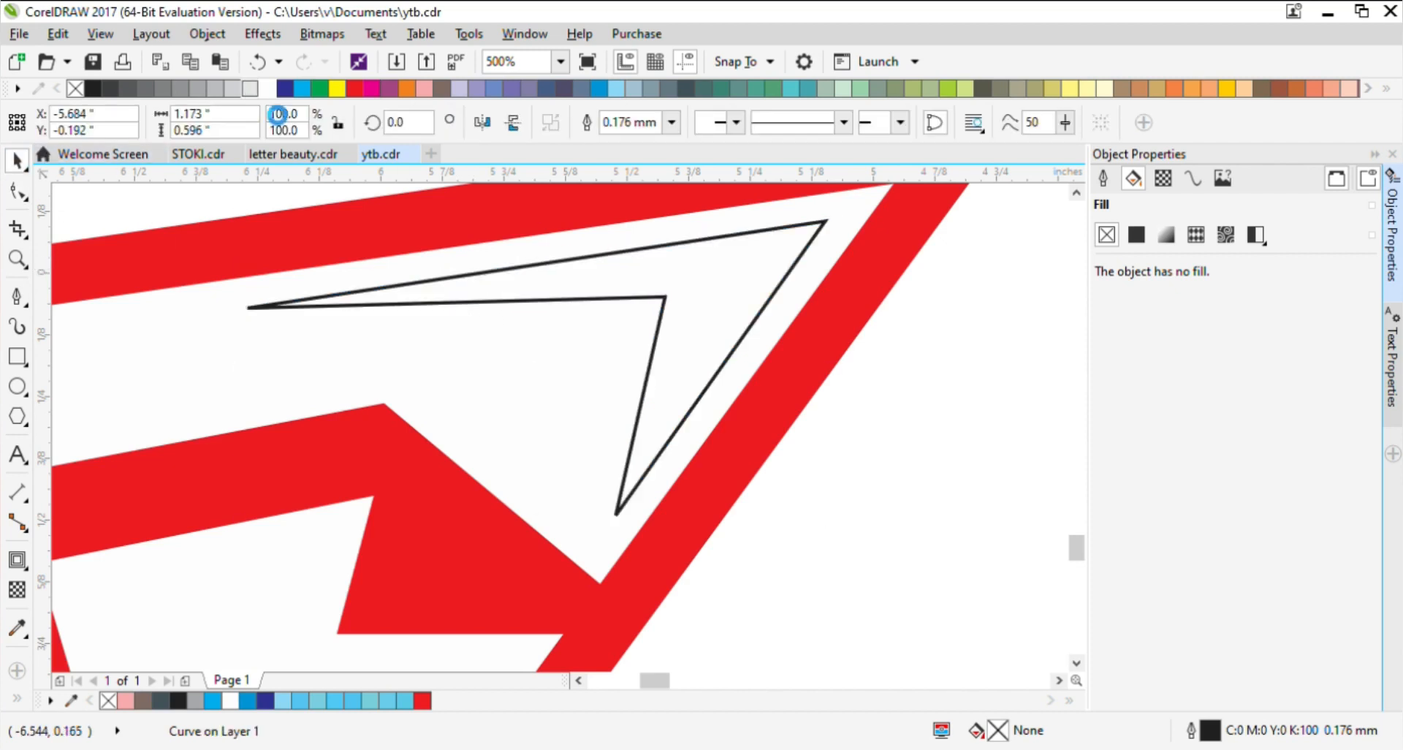
Step: Fill the upper arm's shading shape light grey and remove its outline
click(250, 88)
scroll(707, 420, down, 3)
click(673, 122)
click(621, 139)
click(706, 355)
scroll(714, 381, down, 1)
scroll(722, 413, up, 1)
scroll(729, 428, up, 2)
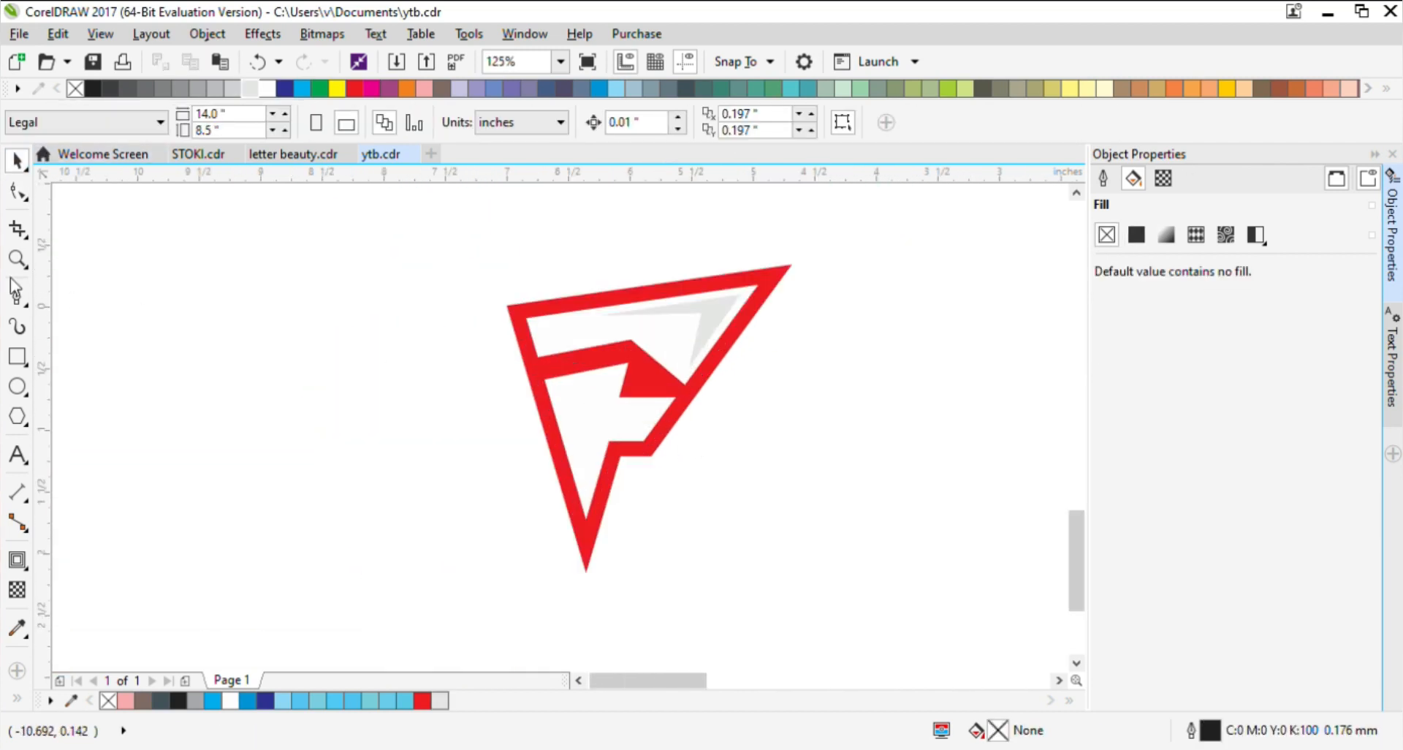
Step: Draw a closed pointed shading shape about 0.34 by 0.88 inch along the left edge of the F's stem
click(16, 296)
scroll(490, 354, up, 2)
click(546, 547)
scroll(561, 488, up, 1)
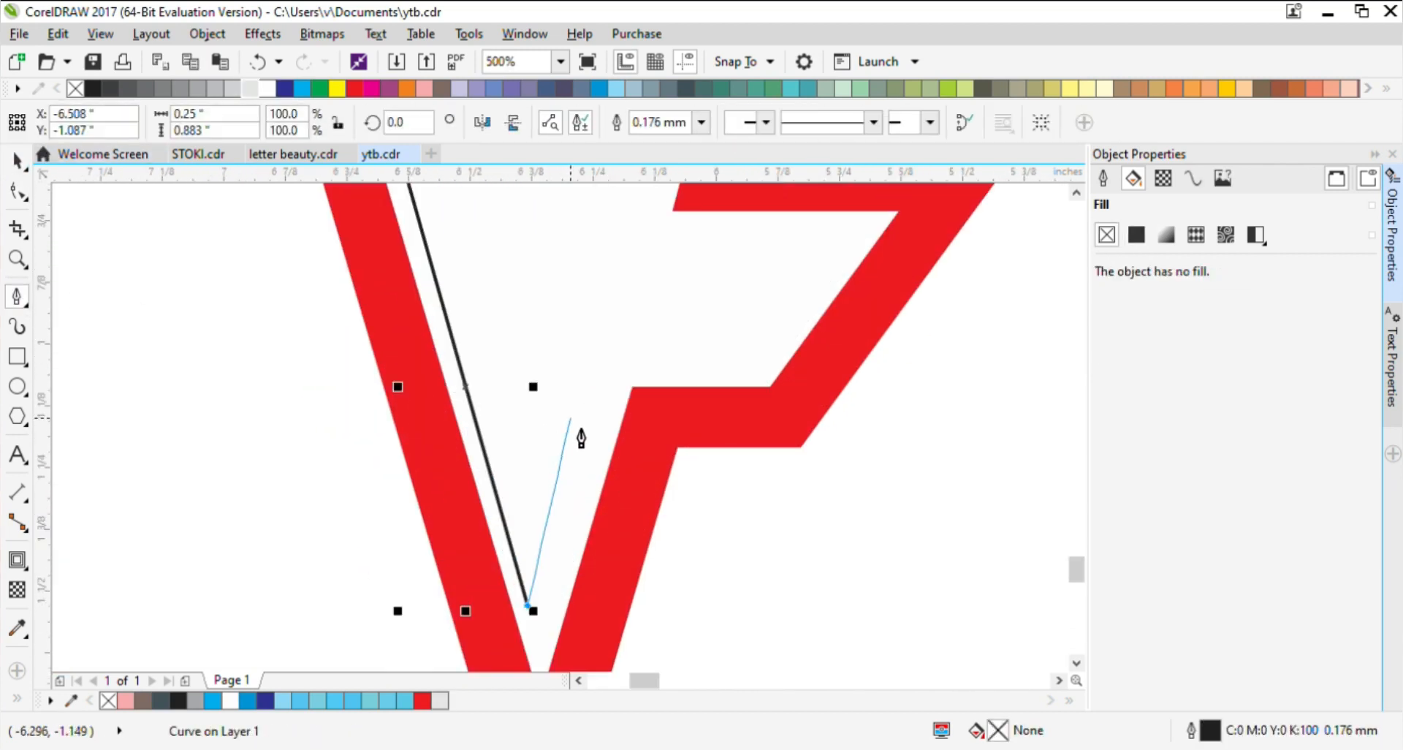
click(575, 408)
scroll(524, 414, down, 1)
click(527, 431)
scroll(527, 431, up, 1)
scroll(532, 445, down, 1)
click(469, 297)
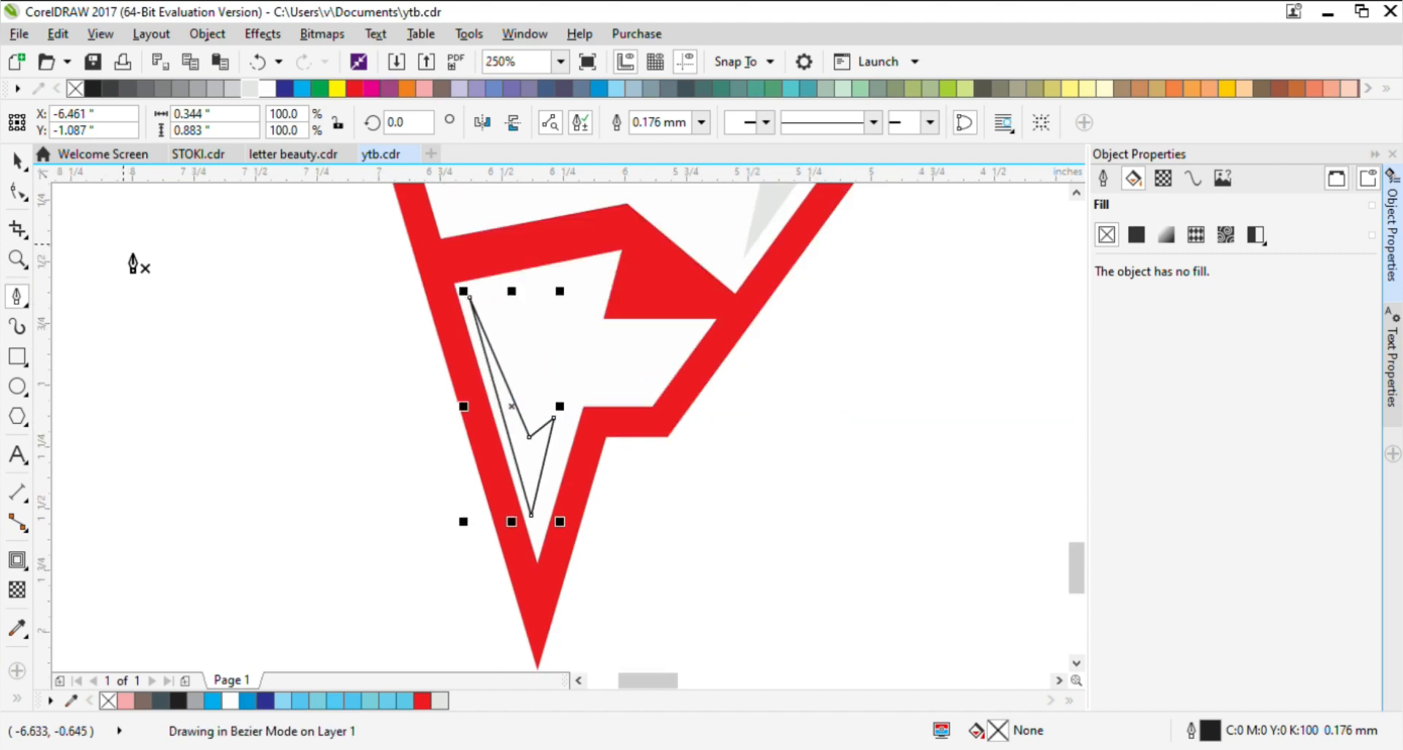
Step: Fill the stem's shading shape with the same light grey and remove its outline
click(17, 161)
click(440, 700)
click(671, 122)
click(621, 139)
scroll(690, 434, down, 2)
click(743, 507)
scroll(724, 454, up, 1)
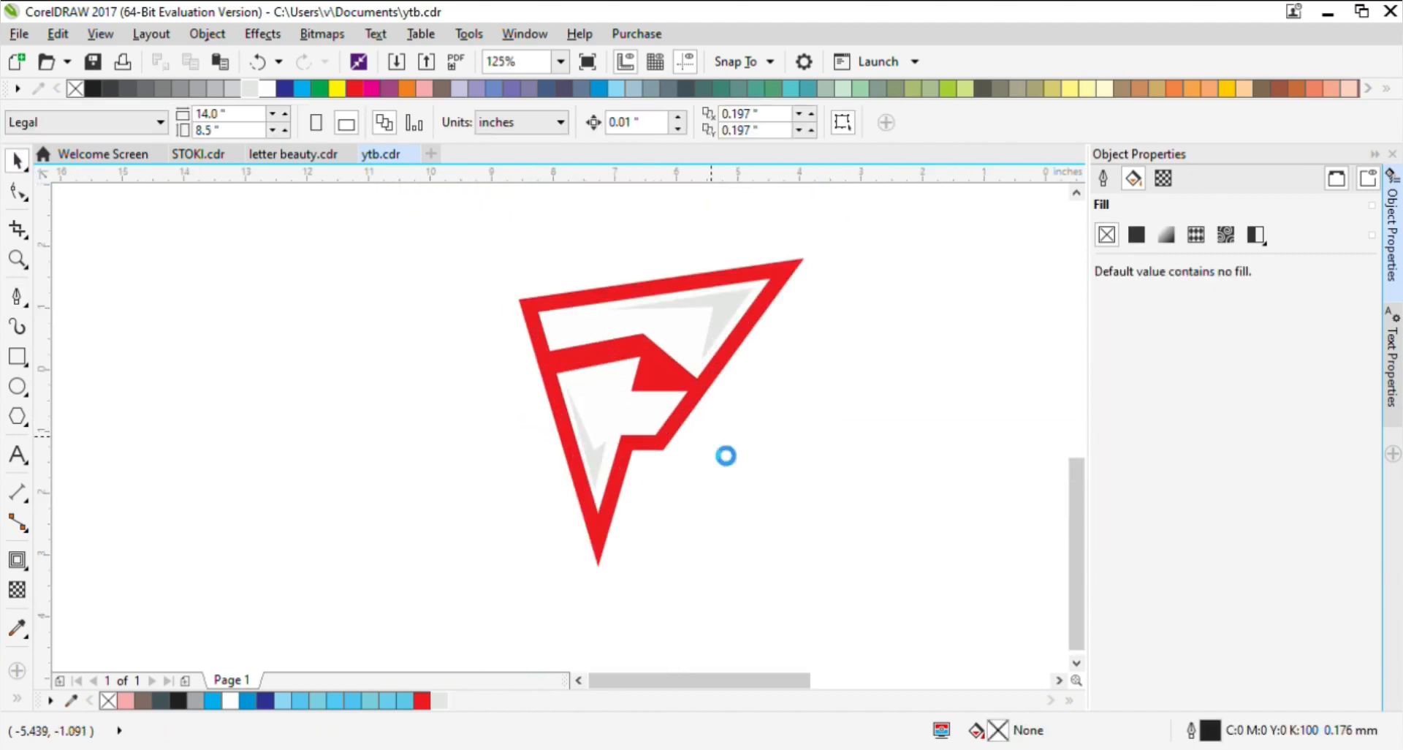
Step: Draw a small closed shading shape about 0.38 by 0.12 inch along the top right of the F's lower arm
click(17, 296)
scroll(673, 468, up, 3)
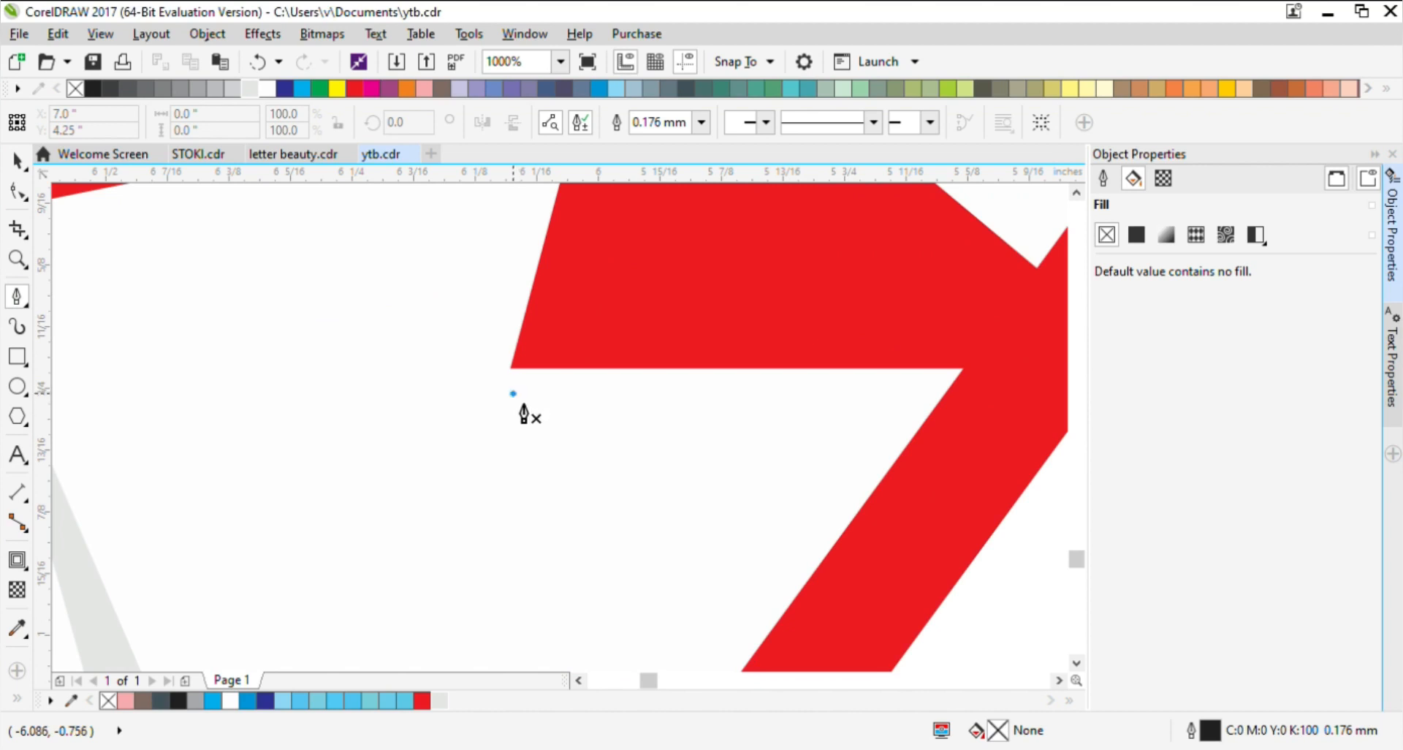
click(888, 397)
click(806, 513)
click(793, 441)
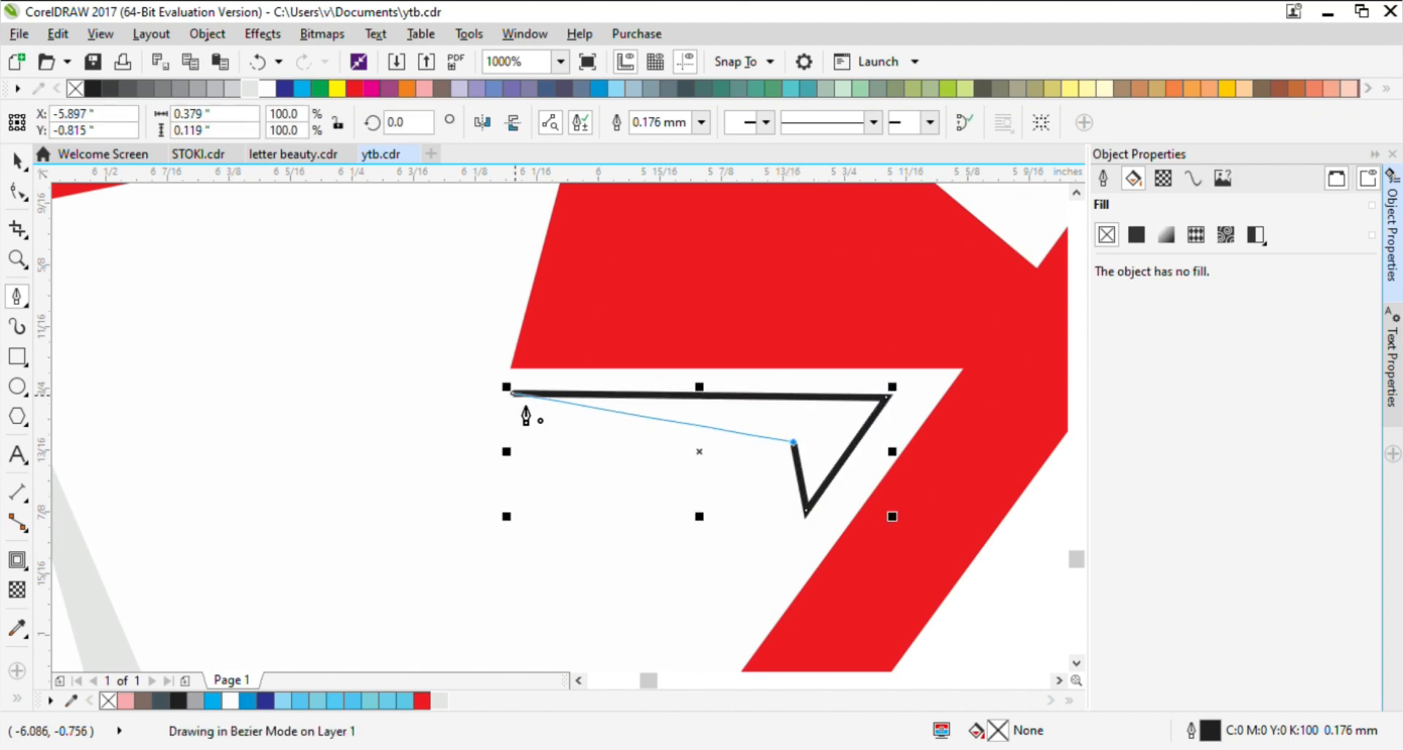
click(513, 394)
Step: Fill the lower arm's shading shape light grey without an outline
key(space)
click(249, 87)
click(755, 504)
scroll(755, 505, down, 3)
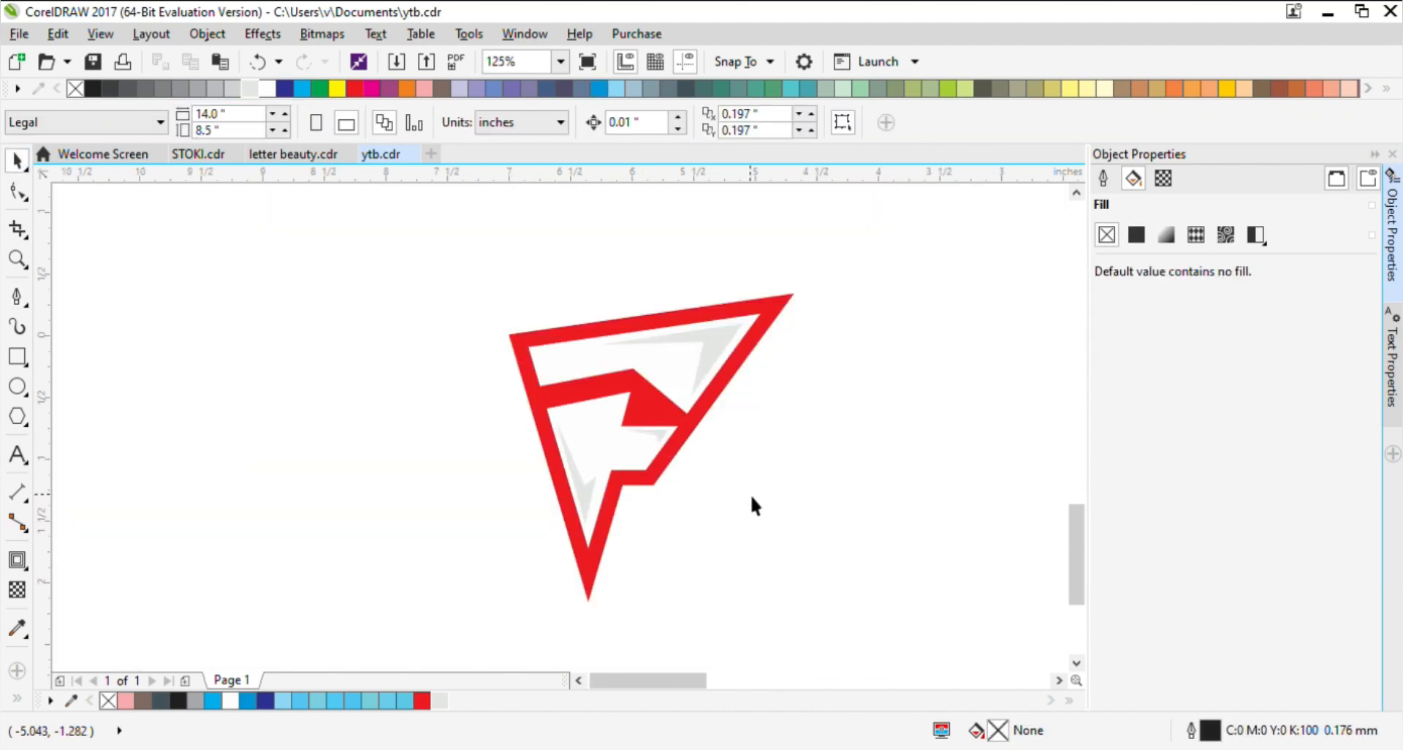
Step: Add a single-step inside contour of 0.052 inch to the red outline shape
click(649, 484)
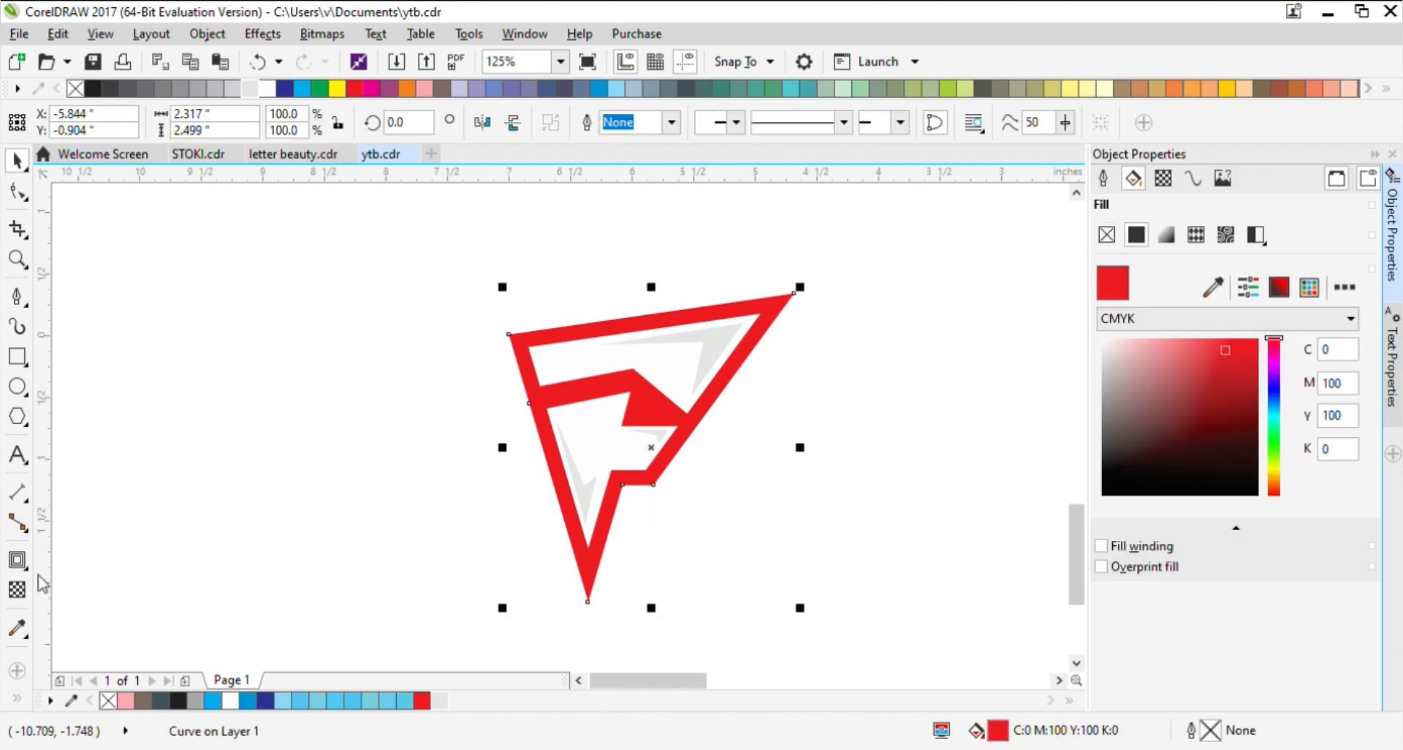
click(17, 560)
scroll(593, 627, up, 1)
drag(598, 575, 596, 558)
scroll(596, 558, down, 1)
scroll(652, 569, up, 2)
drag(659, 523, 654, 533)
scroll(654, 532, down, 2)
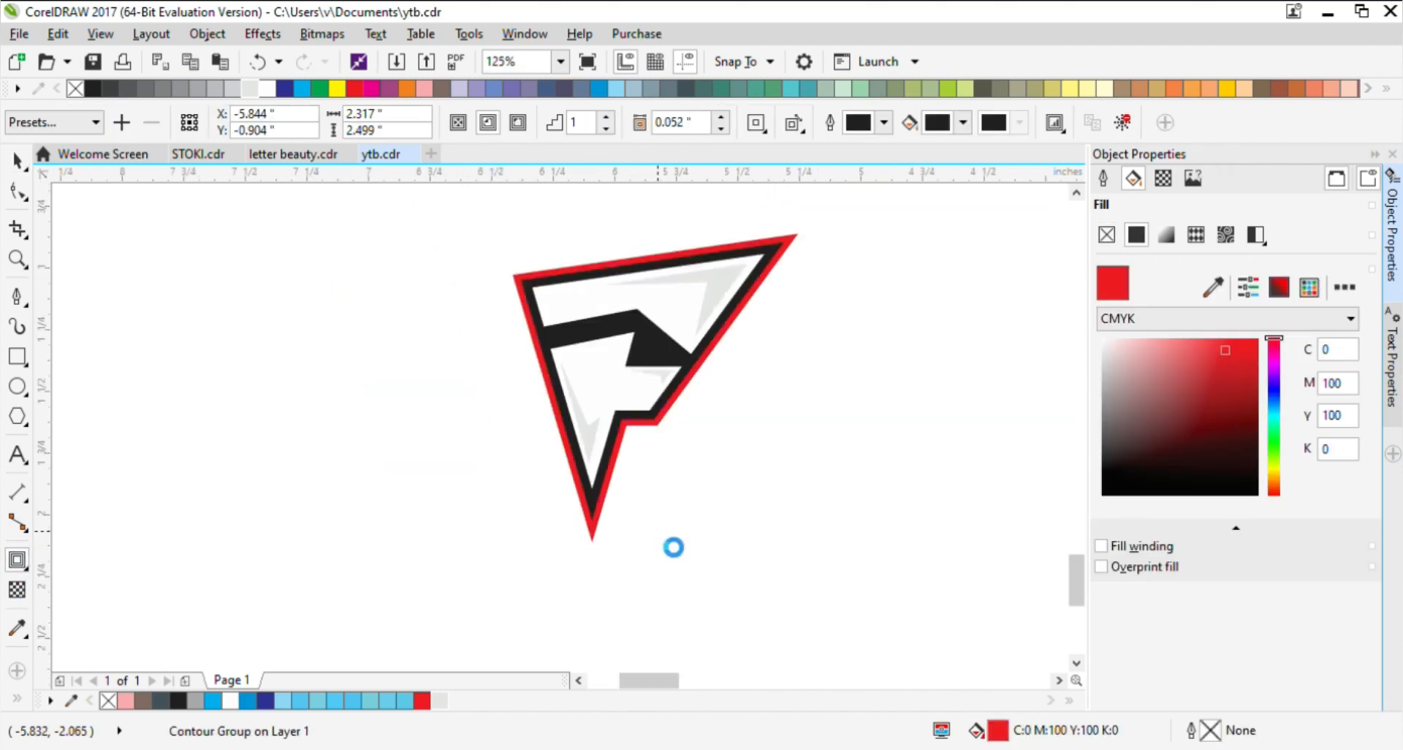
Step: Break the black inner contour apart from the red outline shape
scroll(656, 528, up, 2)
key(ctrl+k)
click(17, 160)
scroll(523, 480, down, 2)
click(523, 480)
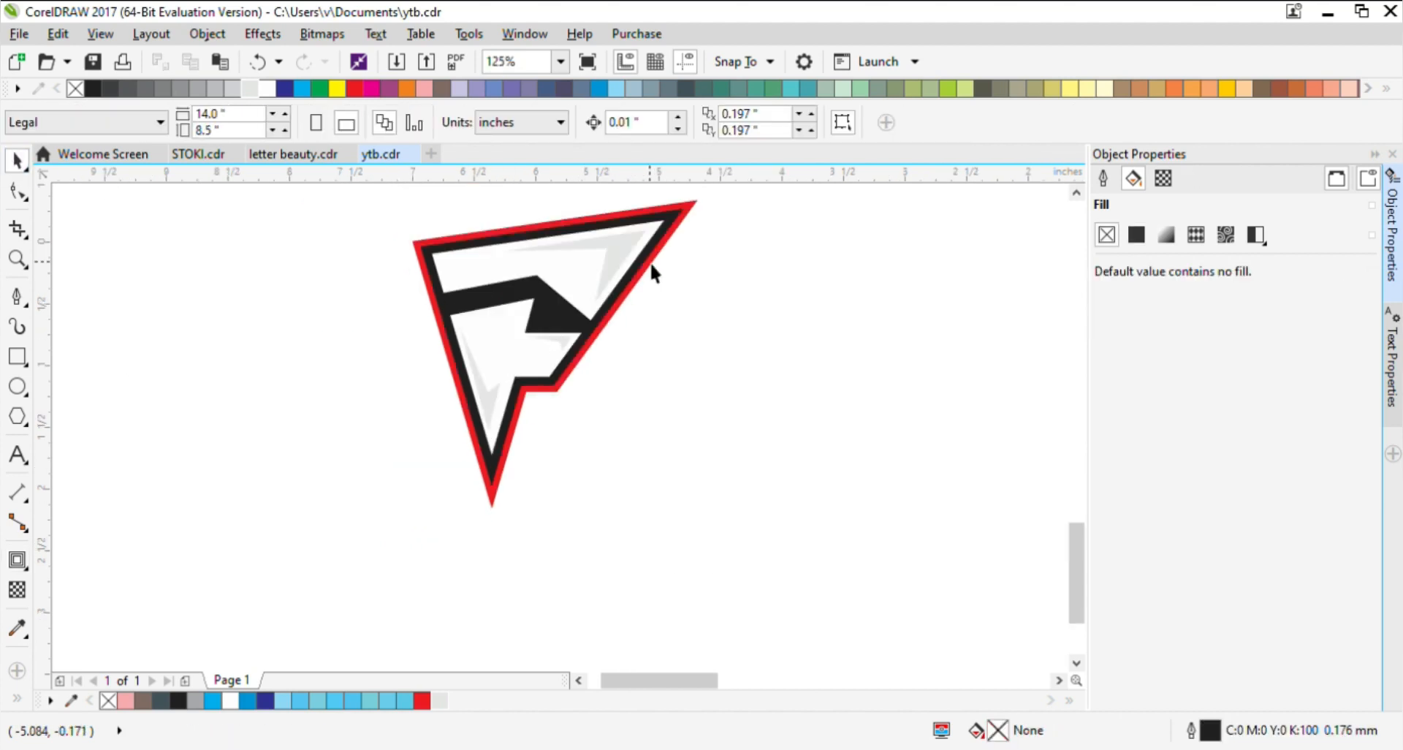
scroll(670, 221, up, 1)
scroll(542, 428, down, 2)
Step: Apply a vertical linear gradient to the black inner contour, red at the lower end and yellow at the upper end
click(548, 444)
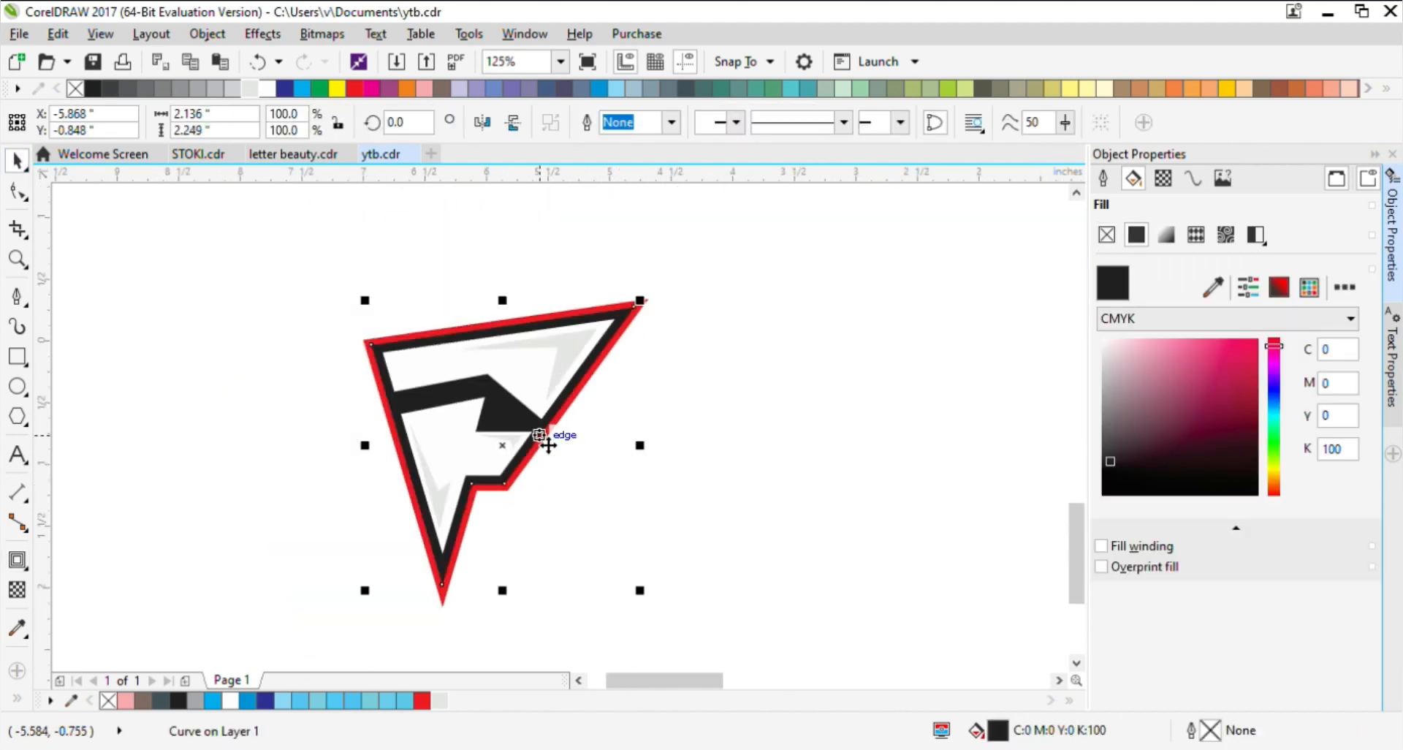
key(g)
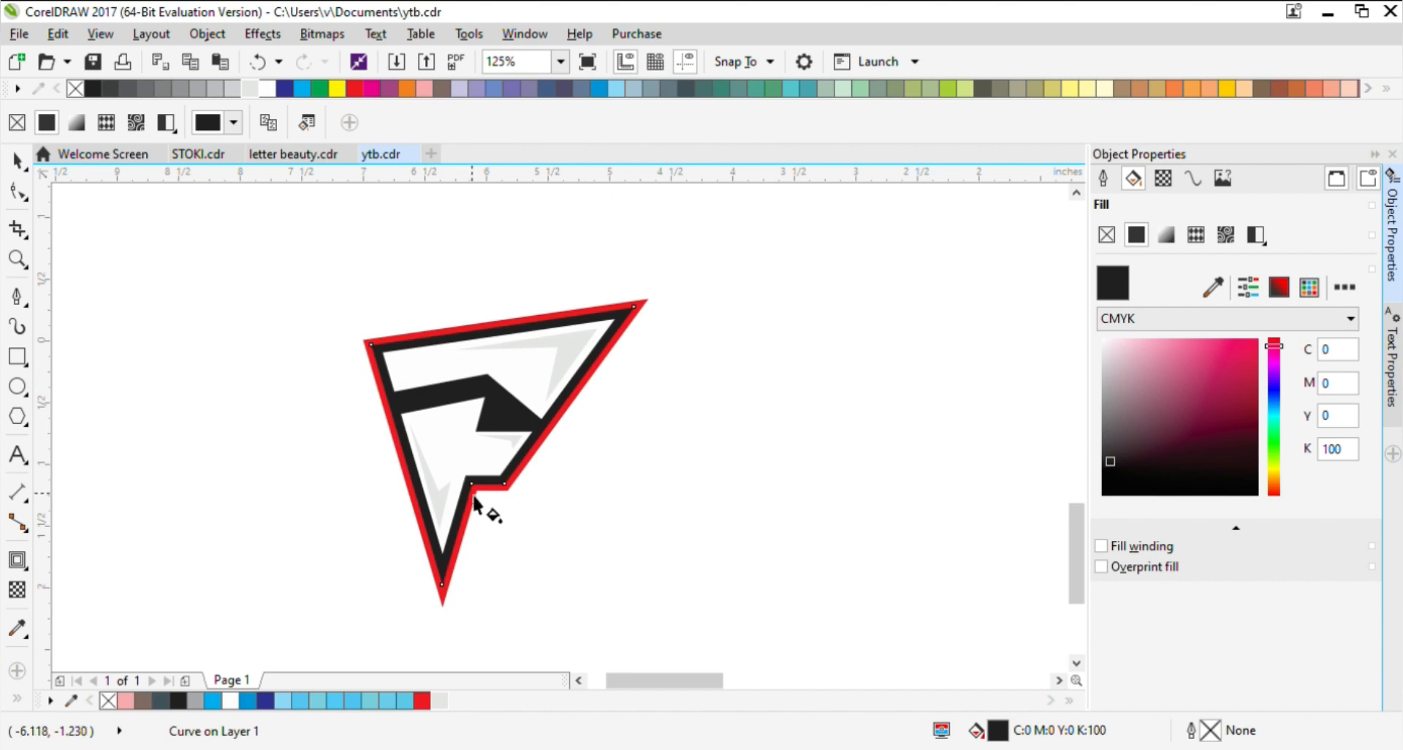
drag(471, 483, 471, 338)
click(472, 483)
click(422, 700)
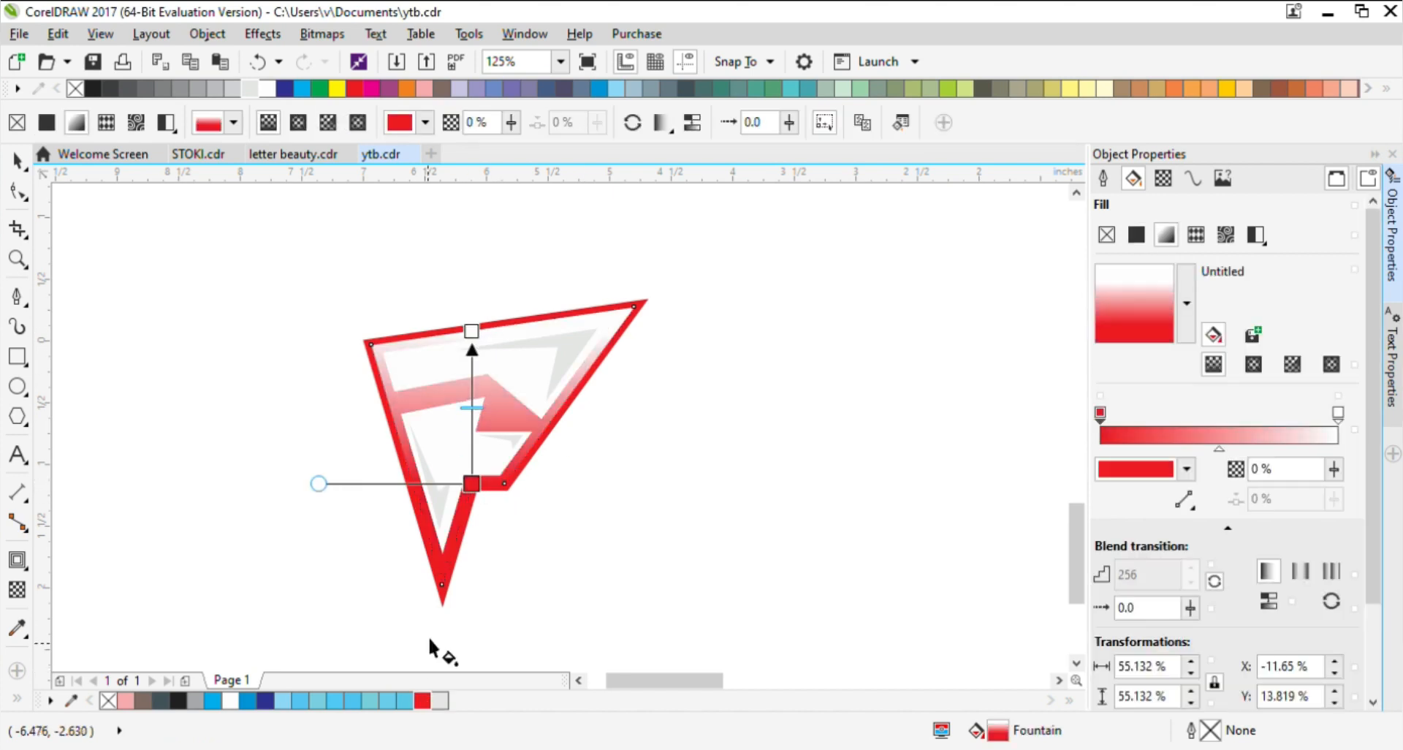
click(477, 336)
click(337, 89)
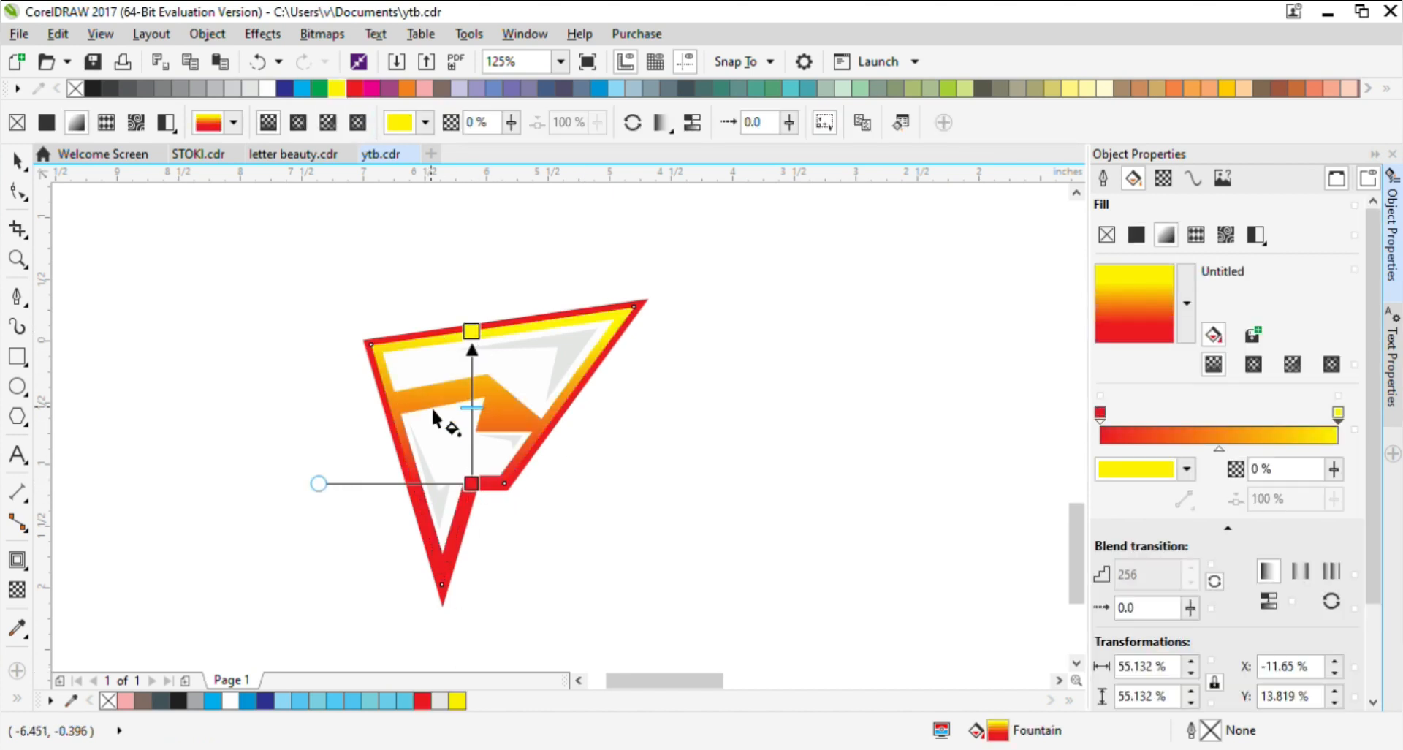
Step: Stretch the gradient well above the F and lower its red end slightly
drag(471, 484, 472, 505)
drag(472, 331, 472, 207)
scroll(516, 528, down, 1)
scroll(502, 516, up, 1)
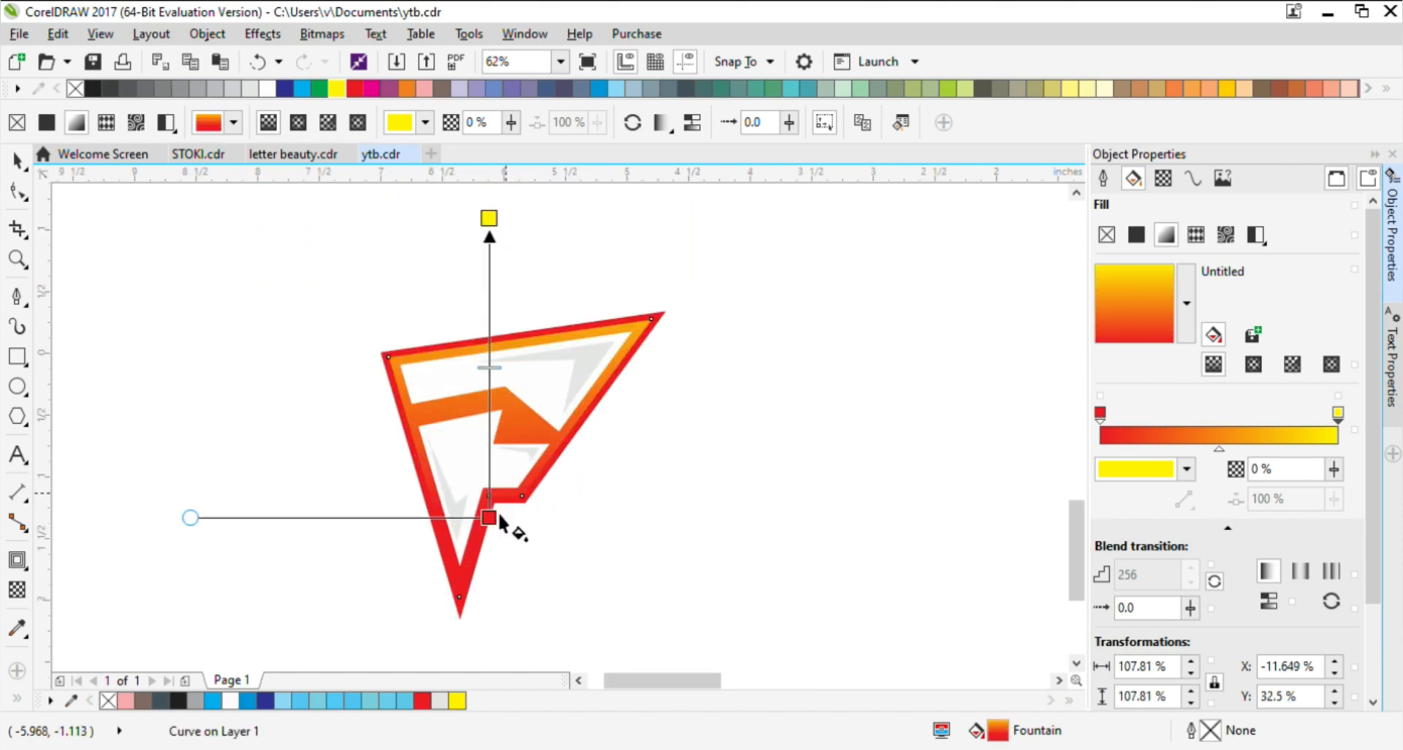
scroll(653, 314, up, 1)
scroll(624, 355, down, 2)
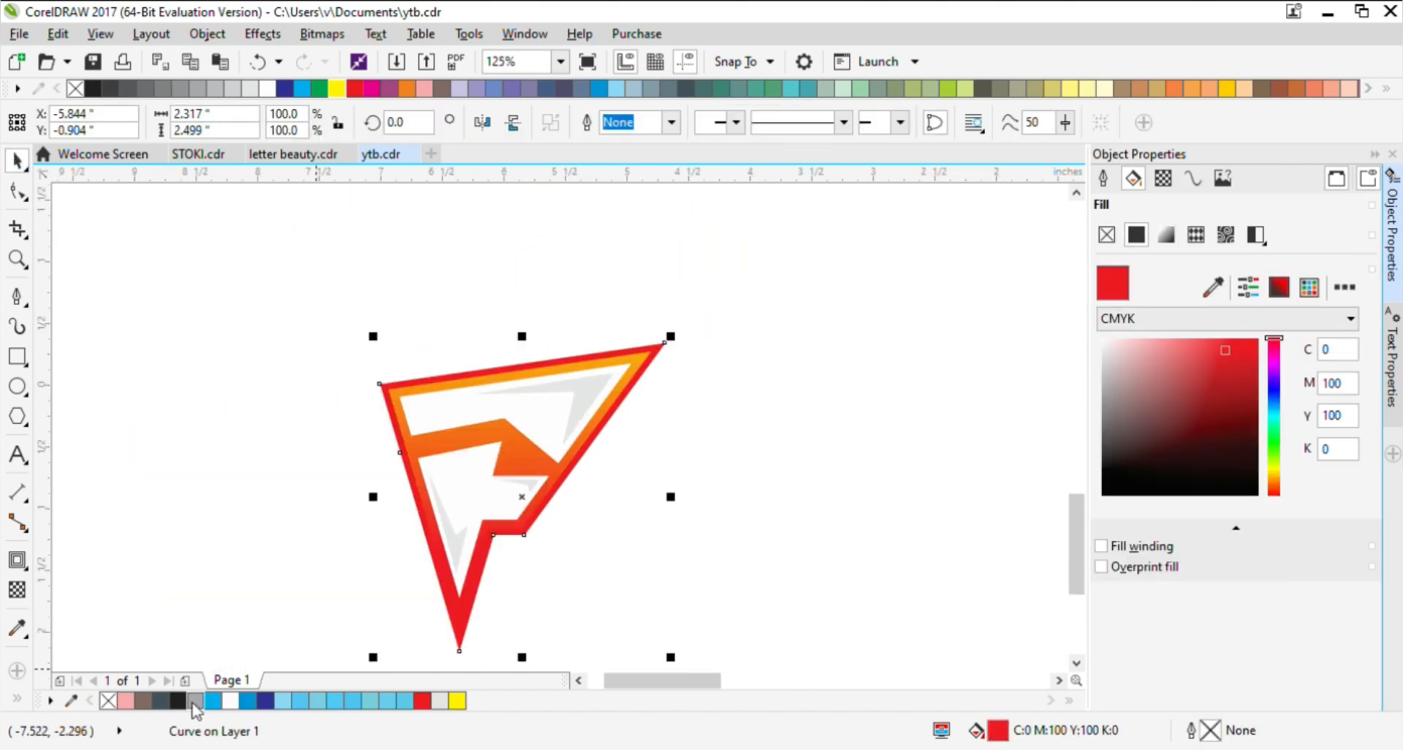
Step: Fill the outermost red outline shape of the F with black
click(1153, 463)
click(1125, 491)
click(731, 518)
scroll(730, 517, down, 1)
scroll(565, 552, up, 1)
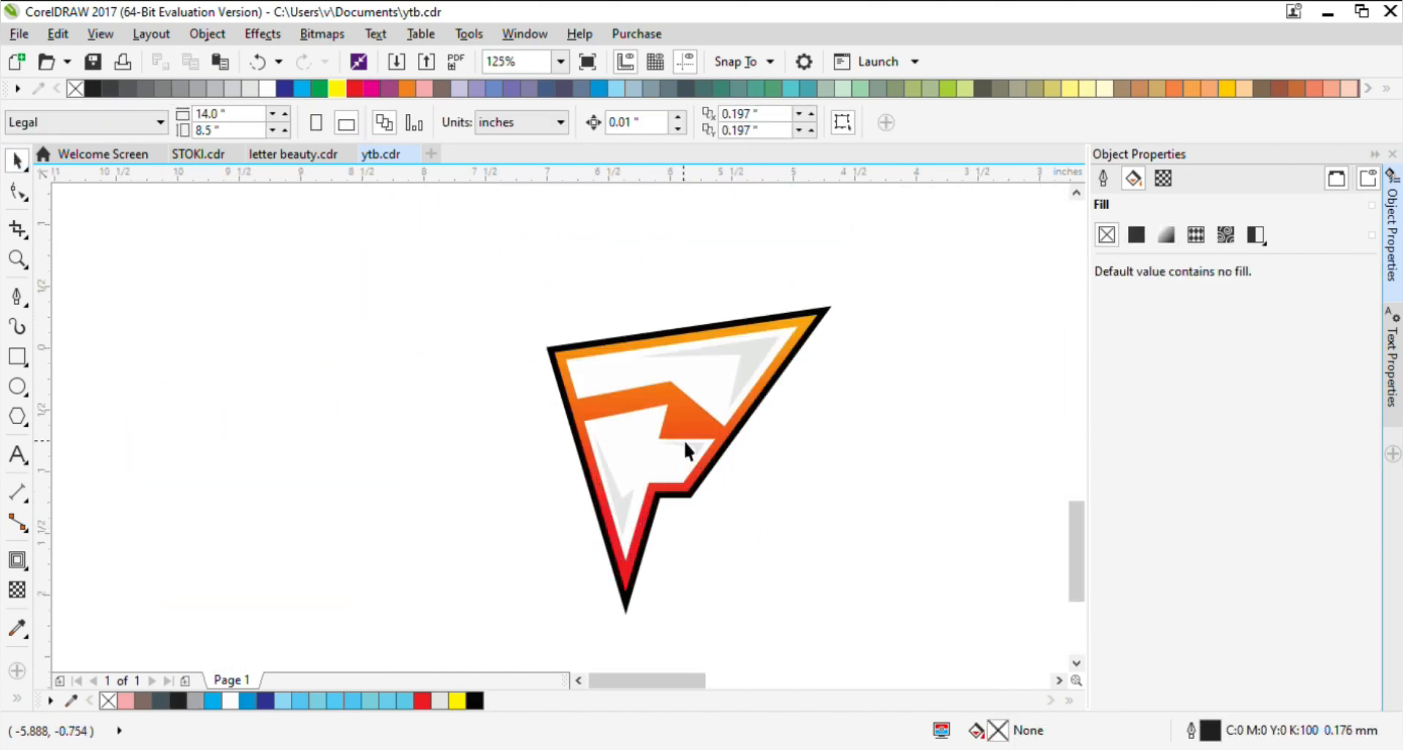
Step: Duplicate the blue gradient background rectangle straight down so that it sits behind the F logo
scroll(699, 444, down, 3)
scroll(703, 444, up, 8)
scroll(691, 468, down, 6)
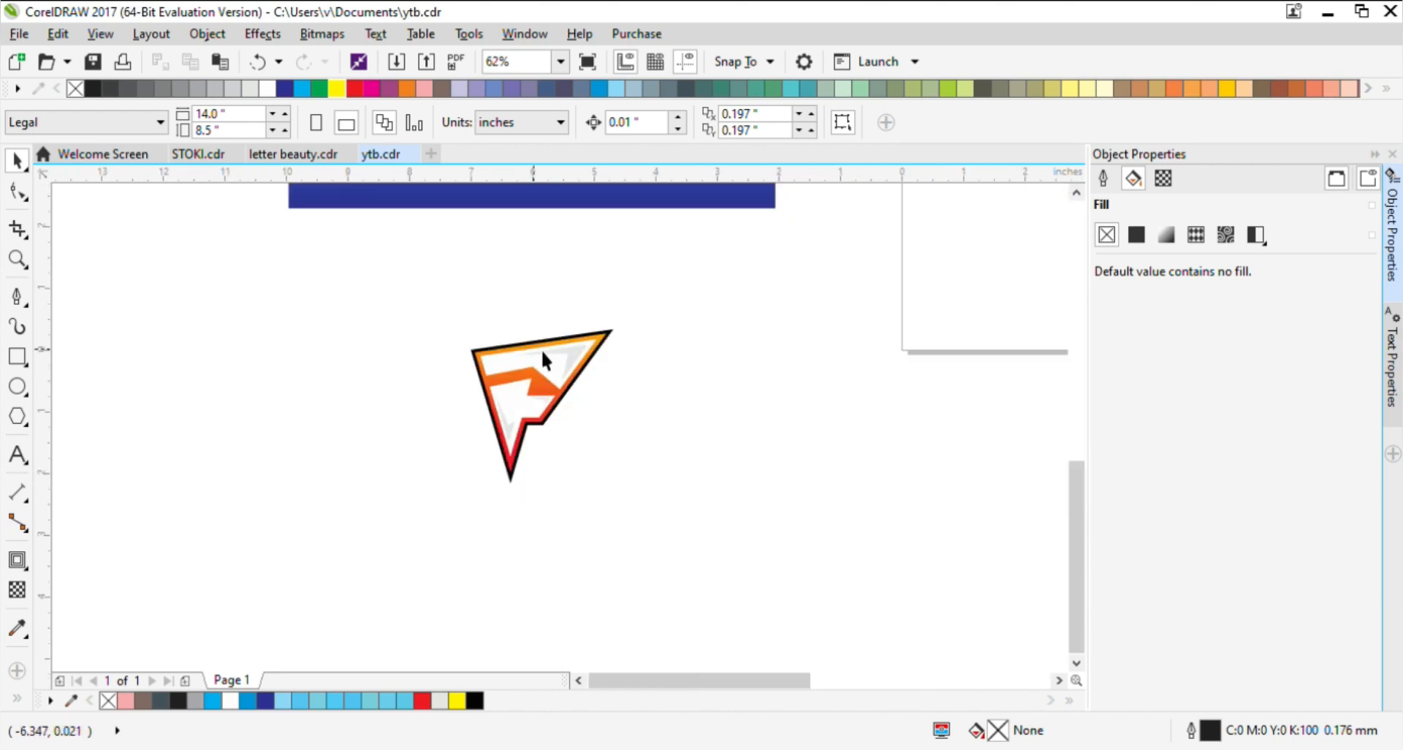
click(695, 292)
drag(702, 278, 687, 409)
right_click(687, 409)
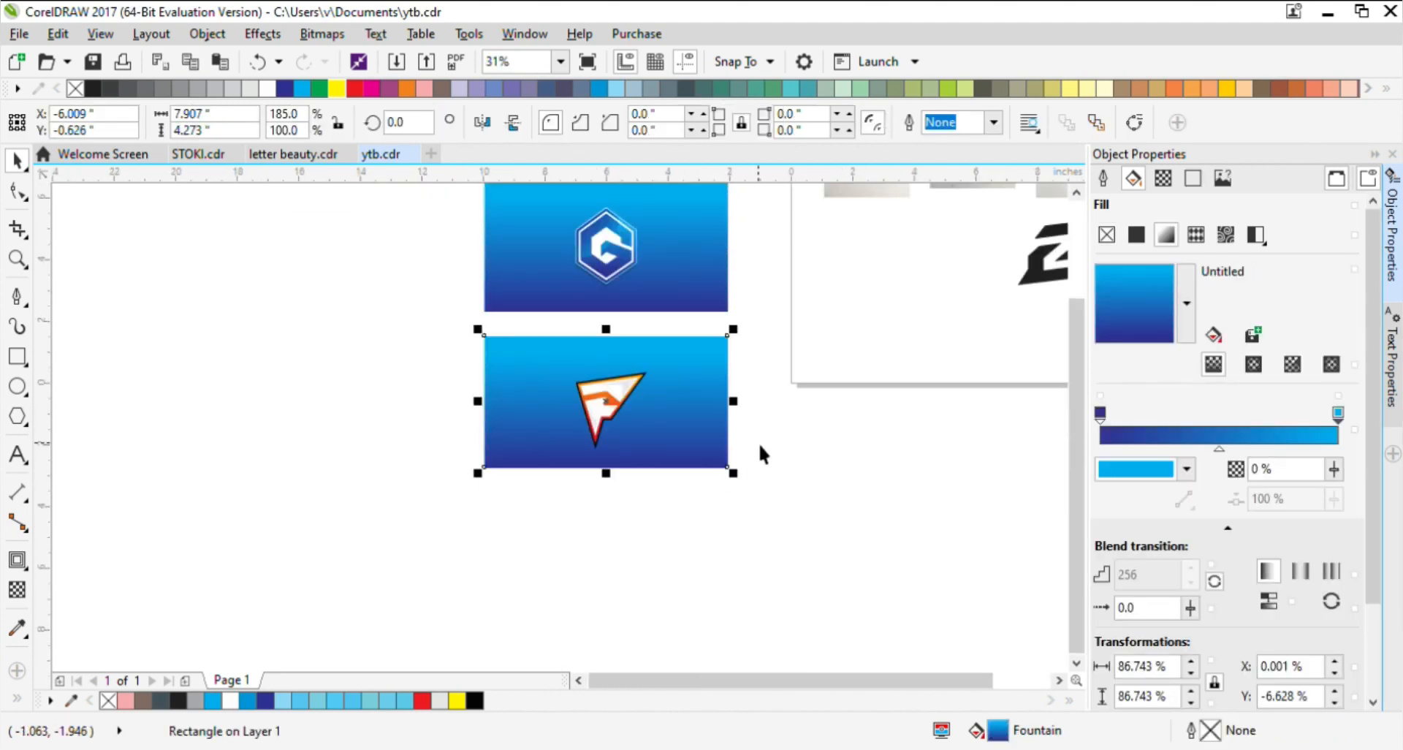
click(758, 442)
Step: Copy the F's orange-to-red gradient fill onto the duplicated background rectangle
scroll(616, 405, up, 8)
key(g)
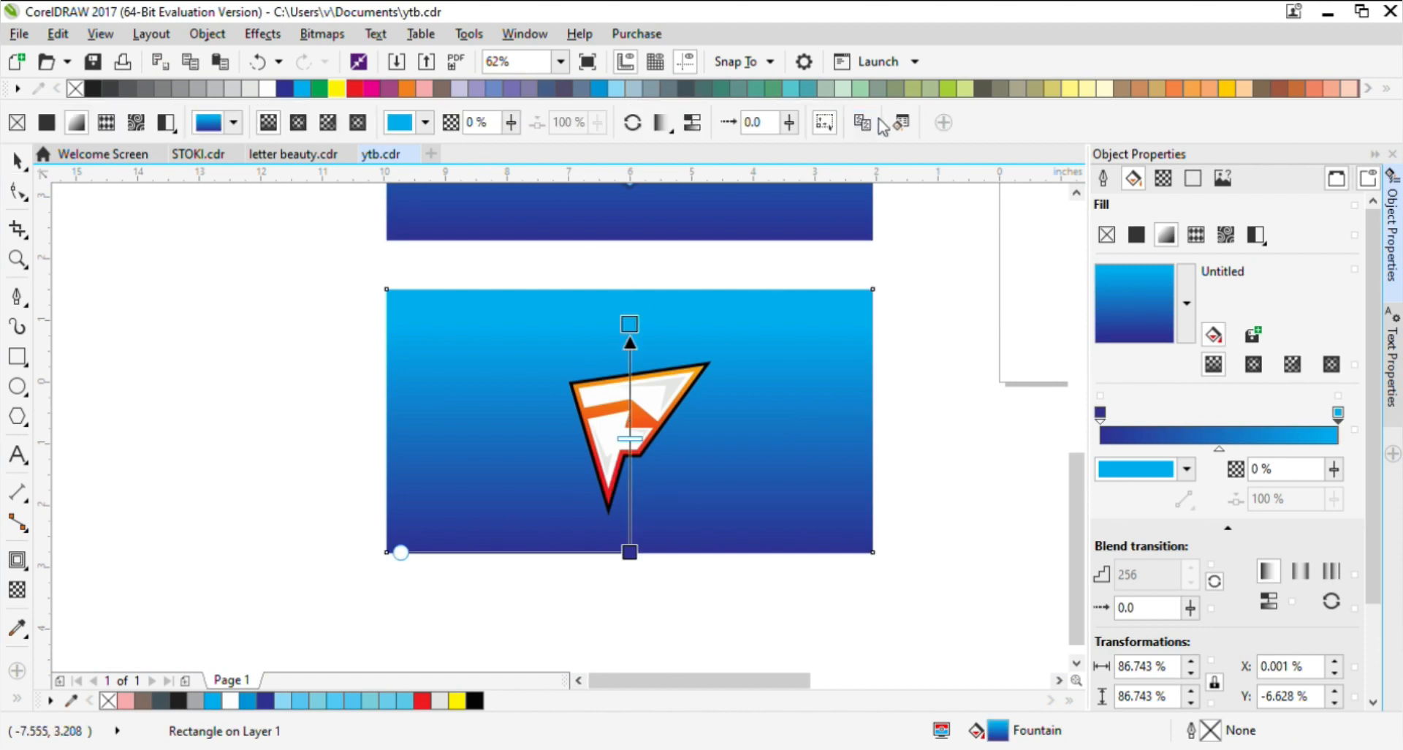
click(700, 379)
click(18, 162)
click(351, 451)
Step: Change the fill of the F's black outermost outline shape to white
scroll(624, 492, up, 2)
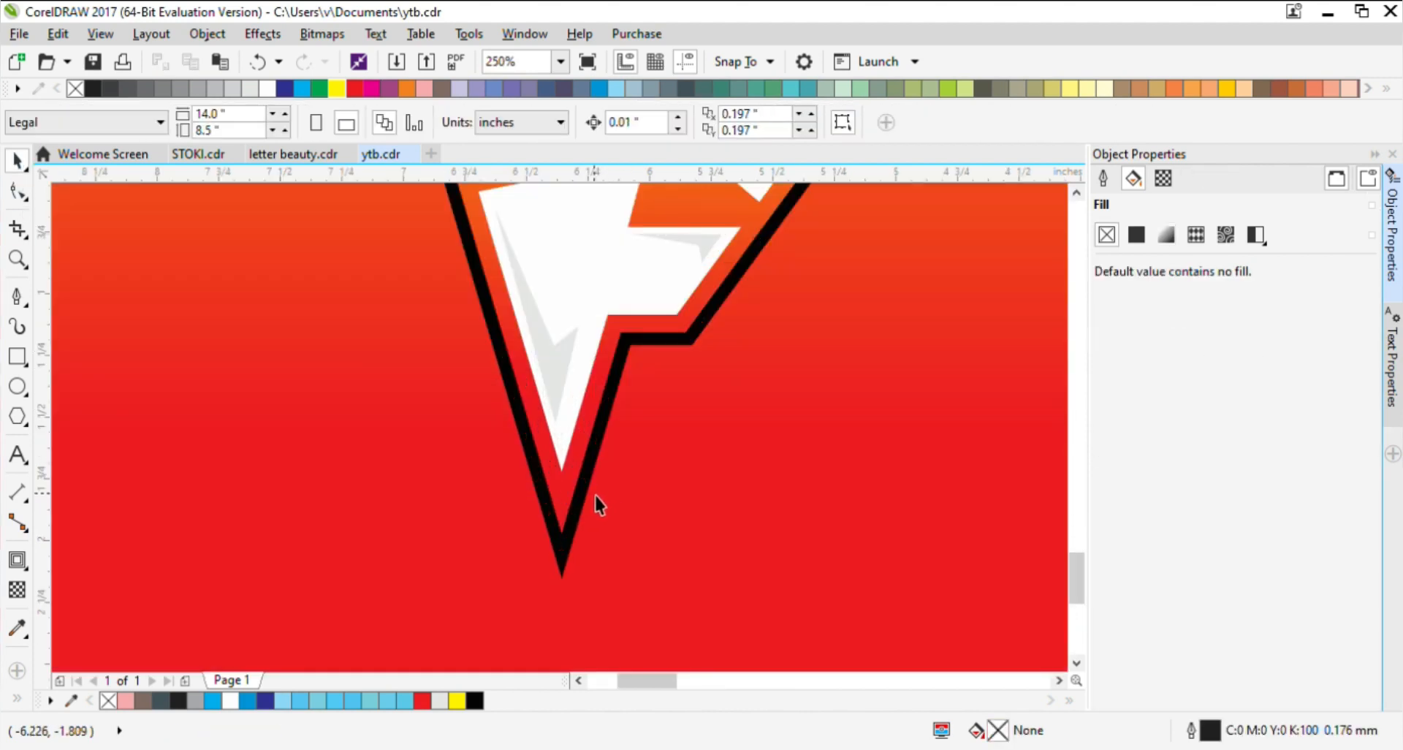
click(583, 499)
click(230, 700)
scroll(576, 512, down, 2)
Step: Select all parts of the F logo and enlarge them from the center to about 116 %
drag(736, 612, 475, 347)
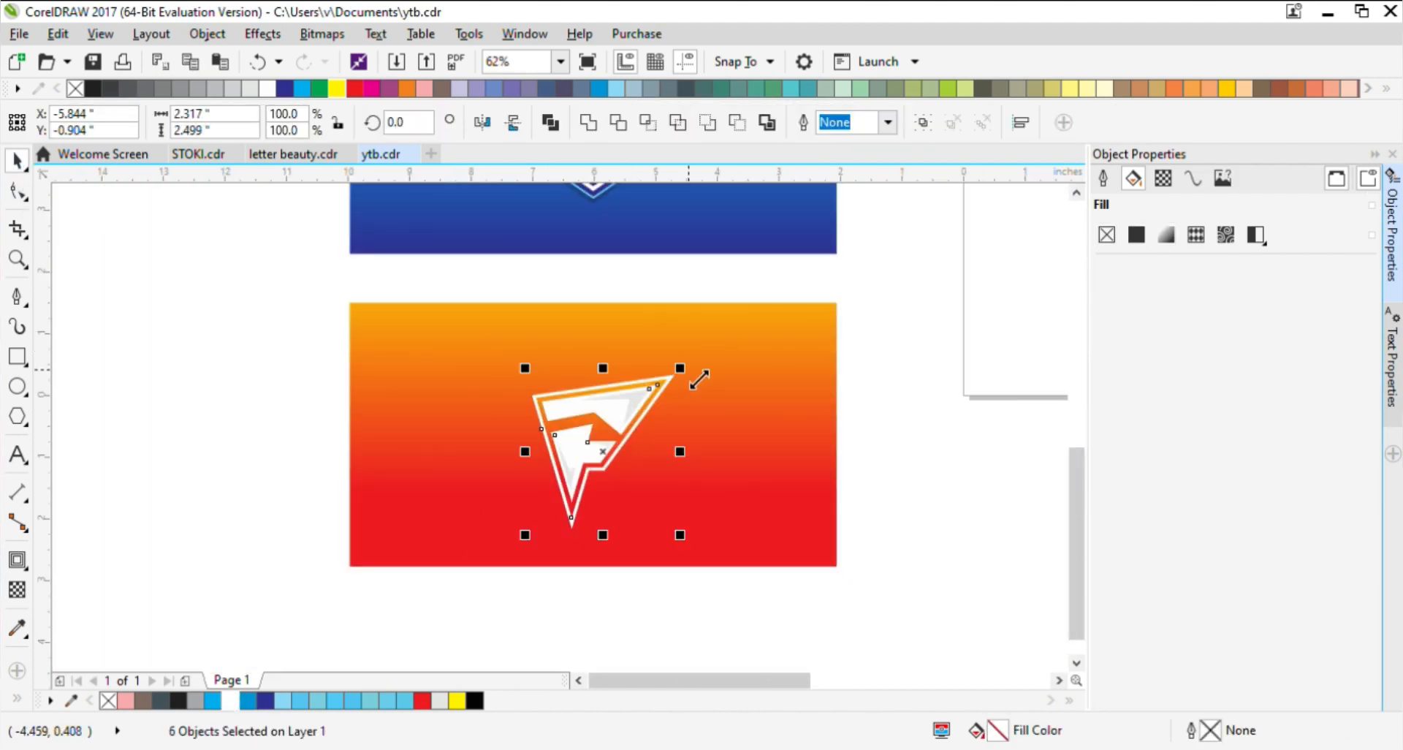
drag(681, 368, 691, 356)
click(651, 601)
Step: Place a copy of the F's white outline shape in front, fill it black and offset it slightly down
scroll(583, 543, up, 1)
click(557, 517)
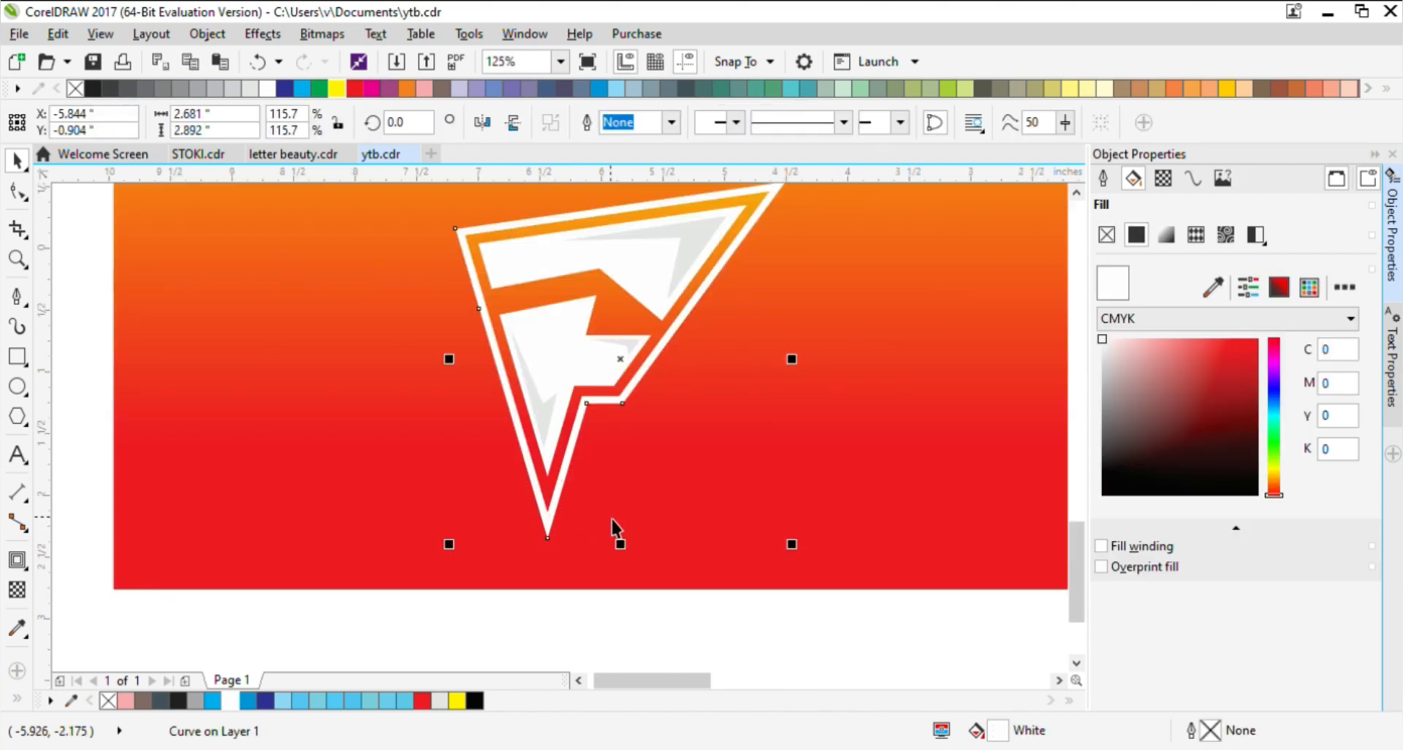
key(shift+Page_Up)
click(475, 701)
scroll(791, 497, down, 3)
scroll(719, 399, up, 3)
drag(719, 399, 724, 438)
Step: Apply a uniform transparency of 60 to the black copy of the F's outline
click(17, 589)
scroll(435, 435, down, 2)
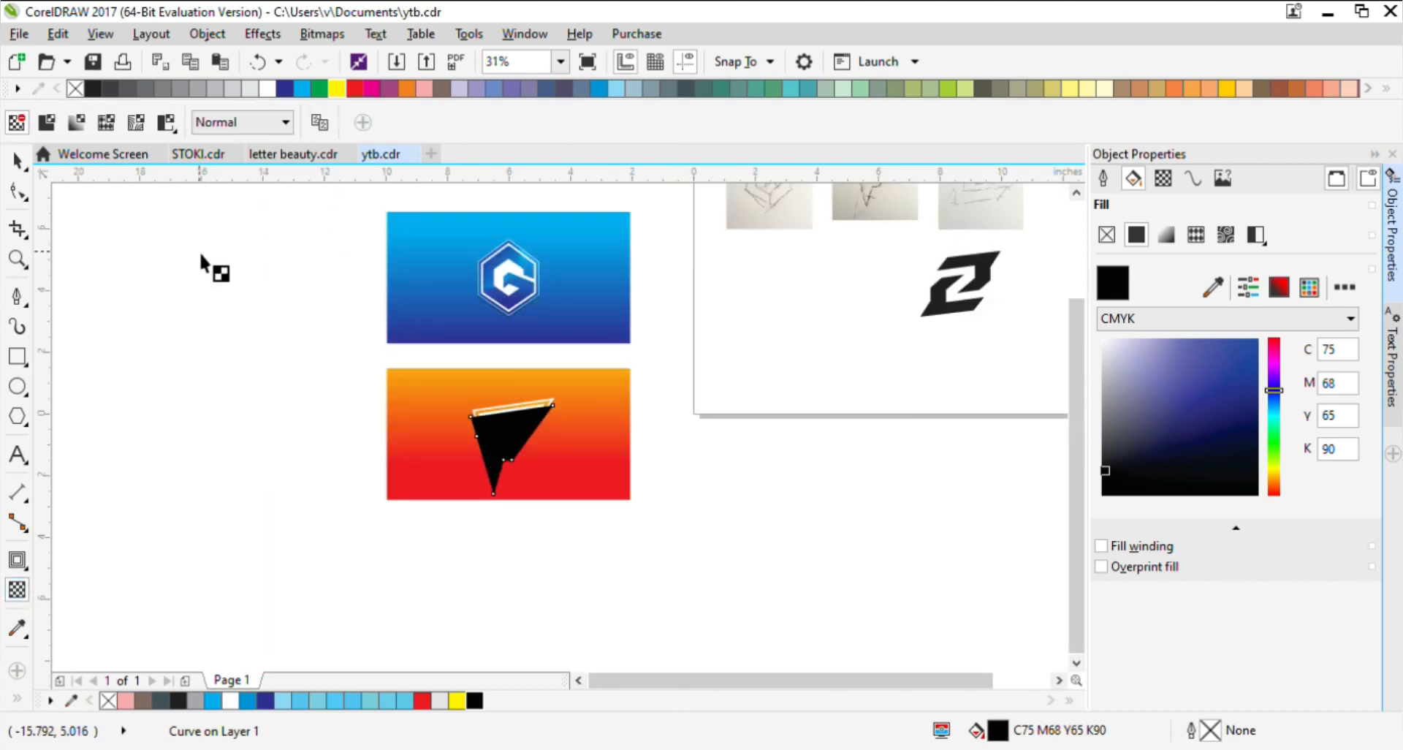
click(46, 123)
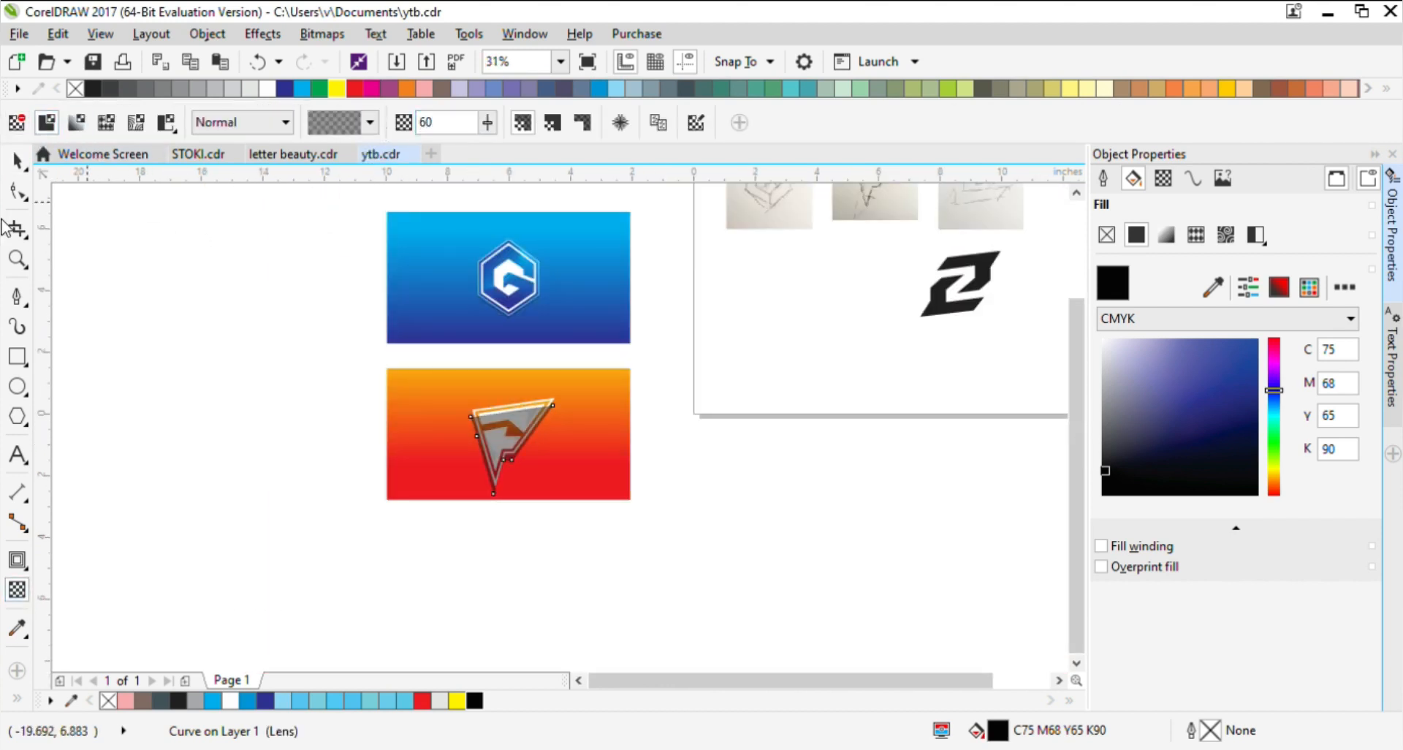
key(space)
scroll(471, 473, up, 6)
Step: Send the transparent black copy behind the F's white outline and align it horizontally with the outline as a shadow
key(ctrl+Page_Down)
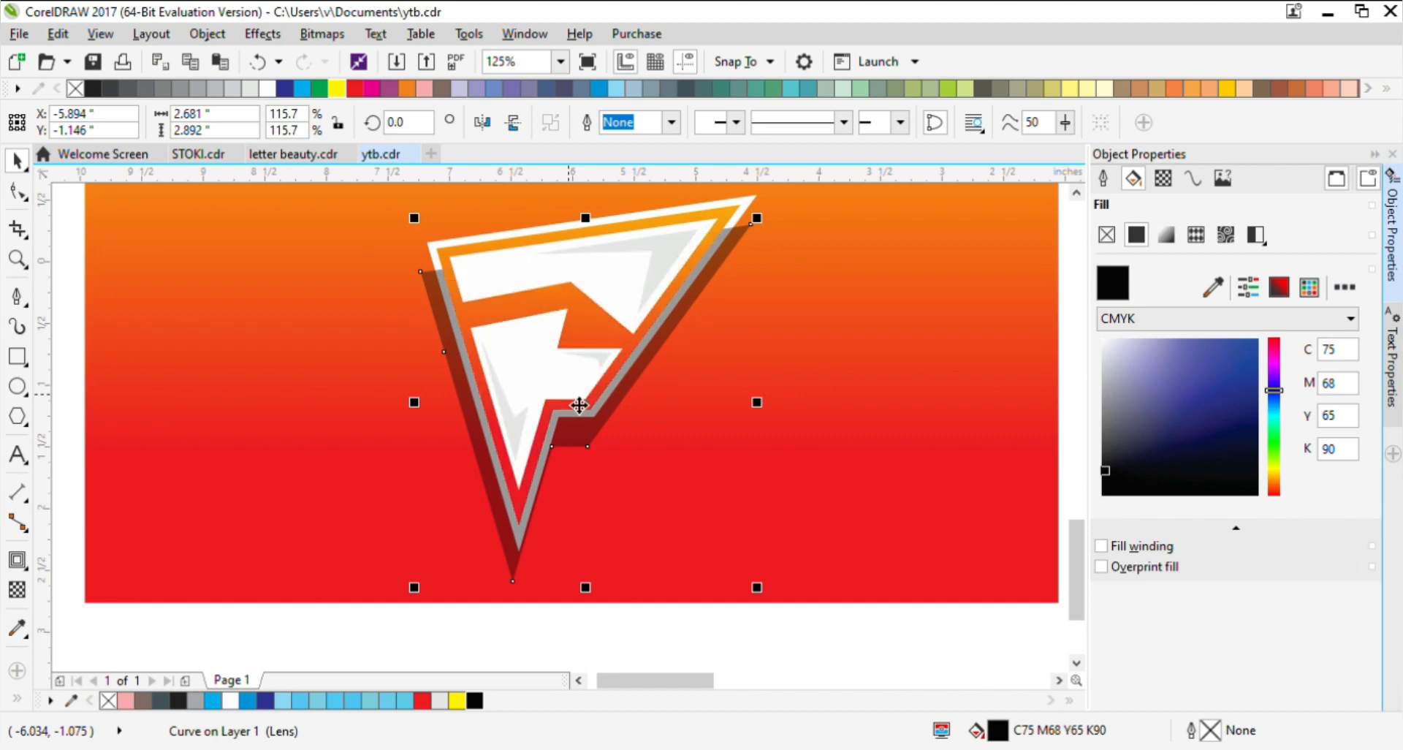
scroll(575, 378, up, 3)
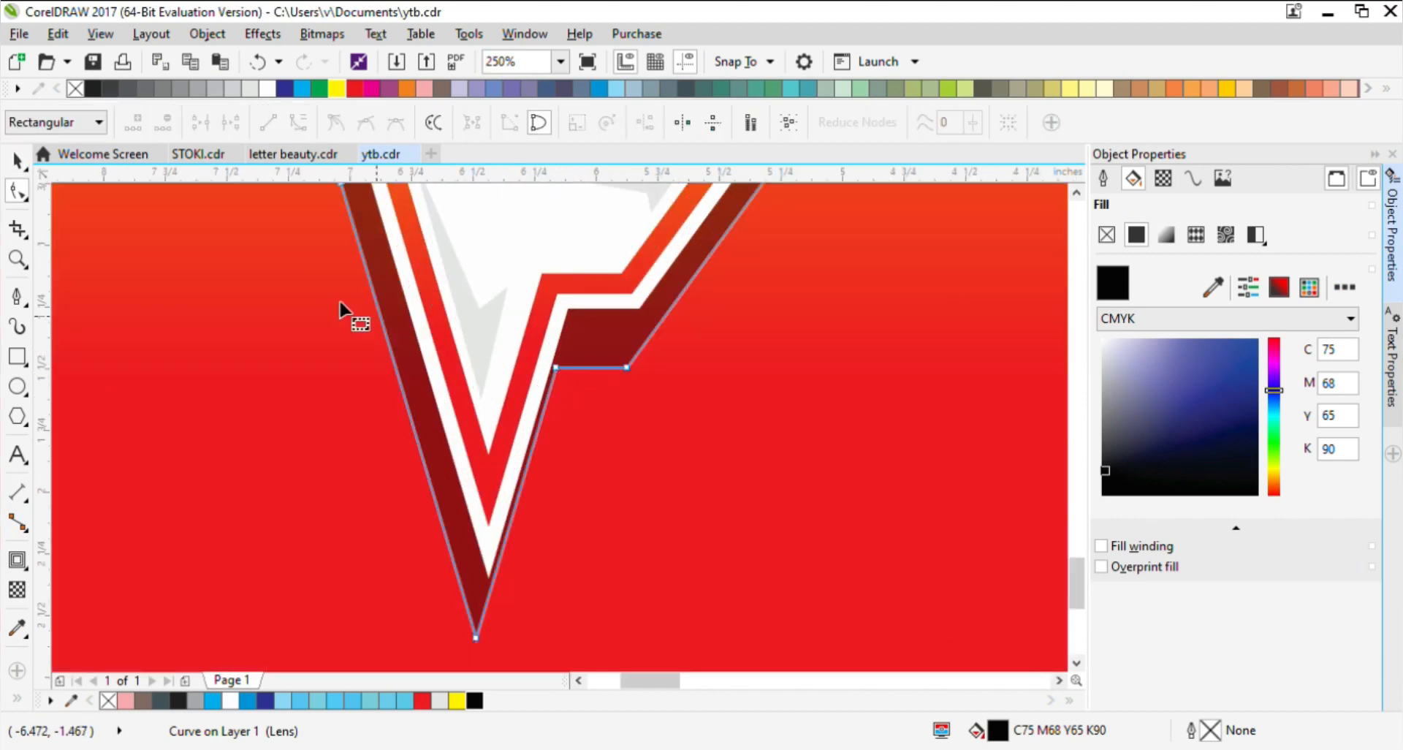
scroll(616, 573, down, 3)
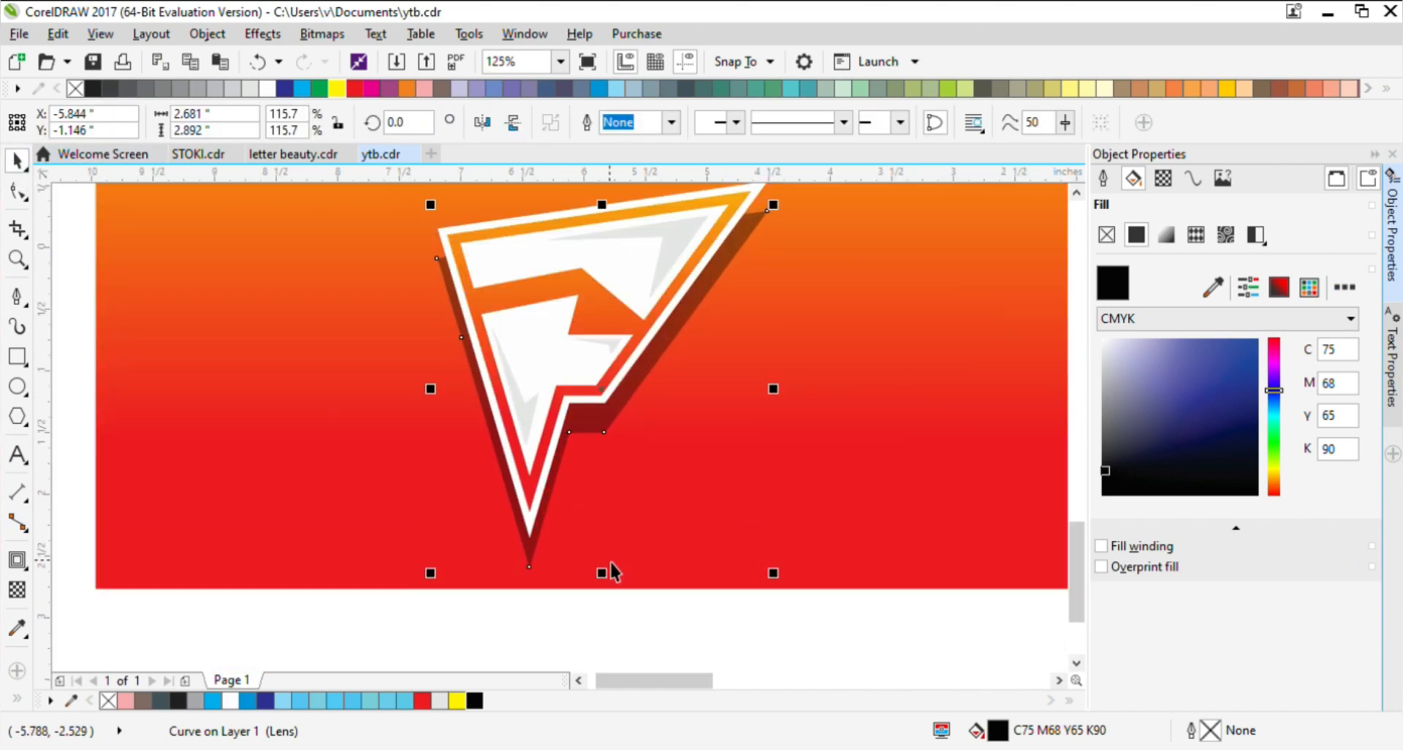
scroll(664, 526, down, 3)
scroll(765, 523, up, 4)
Step: Move the two notch nodes at the inner corner of the F's shadow up so they sit closer to the white outline
key(F10)
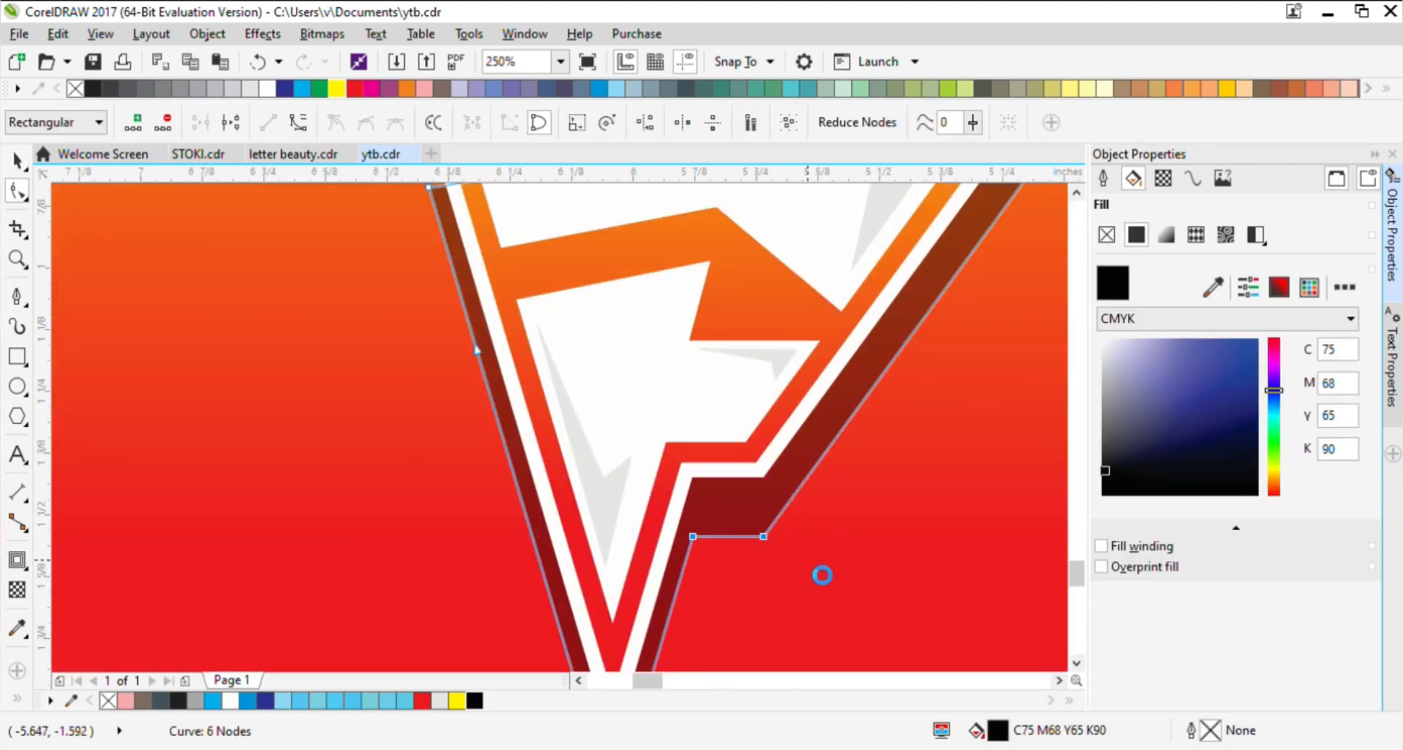
scroll(744, 454, up, 2)
drag(744, 443, 742, 443)
scroll(704, 497, down, 1)
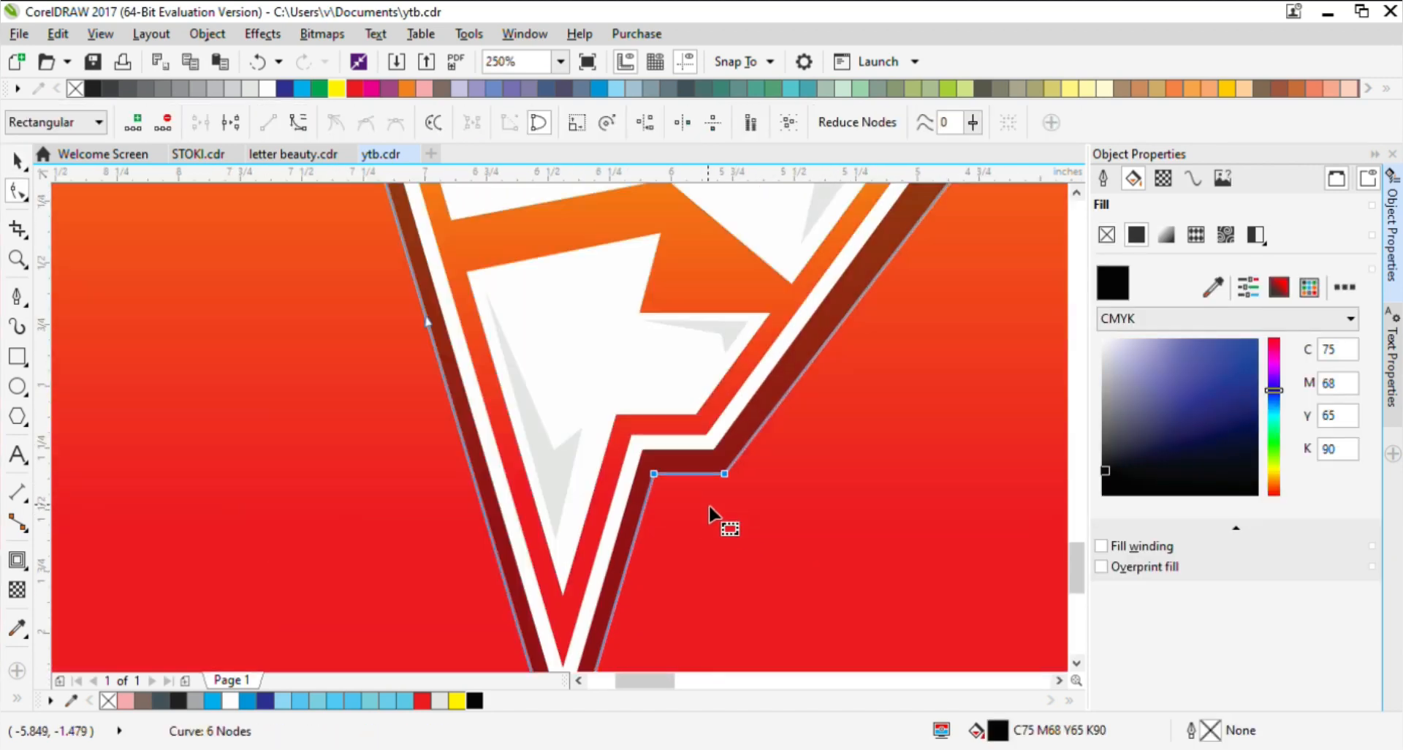
click(17, 160)
click(223, 406)
scroll(664, 499, down, 2)
click(953, 519)
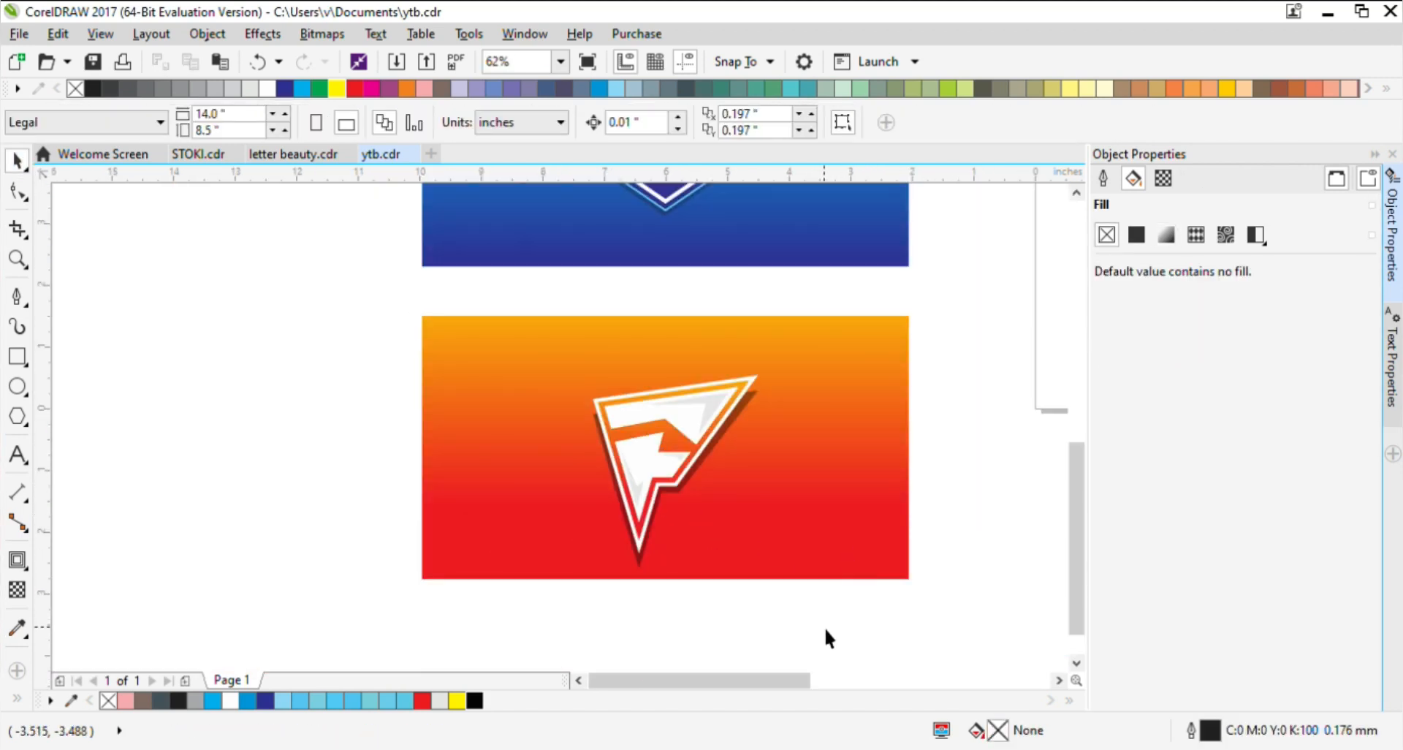
Step: Select the whole F logo with its shadow and move it up to about the middle of its background
drag(824, 628, 577, 366)
scroll(648, 407, up, 2)
scroll(724, 366, down, 2)
scroll(762, 461, up, 2)
scroll(764, 503, down, 2)
click(804, 583)
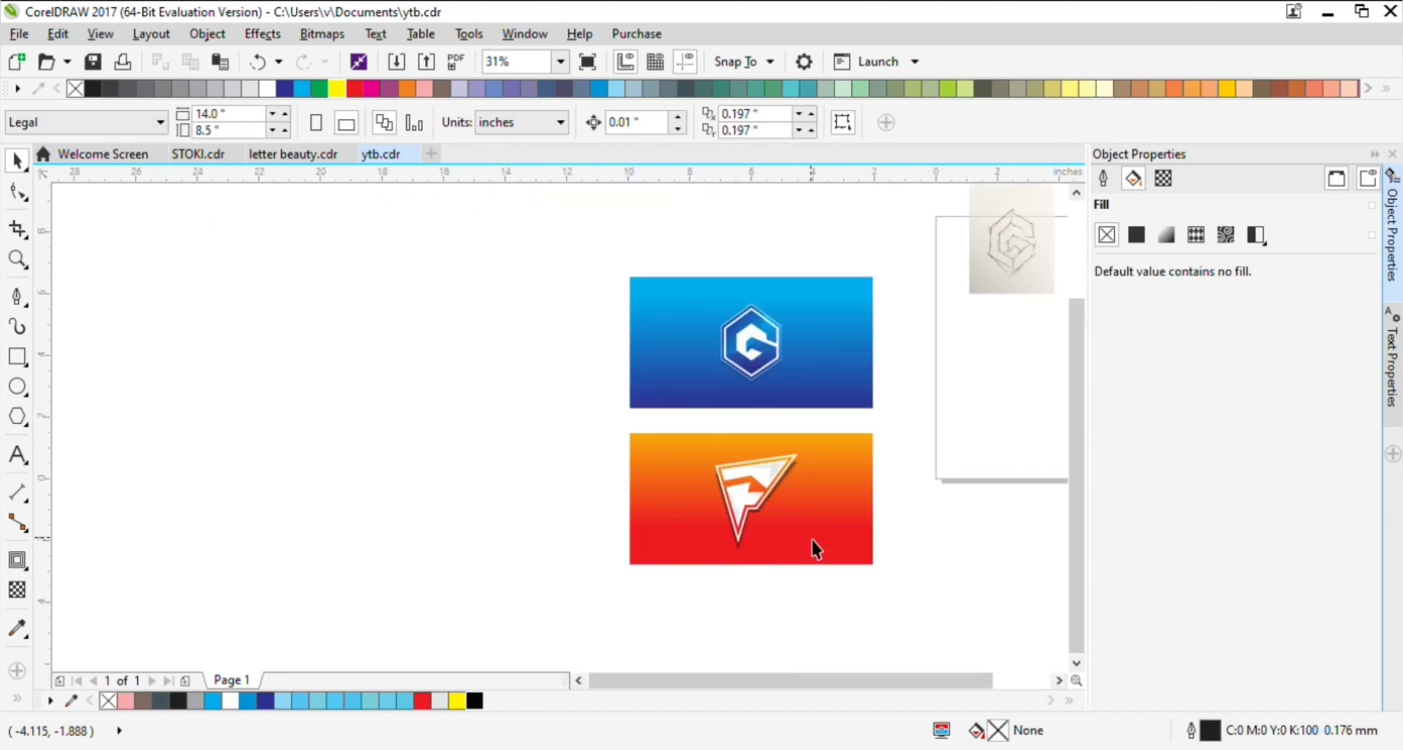
Step: Move the F's gradient background rectangle slightly up, closer to the blue one
scroll(814, 539, up, 1)
drag(816, 511, 816, 499)
click(816, 503)
scroll(676, 505, down, 2)
scroll(764, 514, up, 1)
click(762, 515)
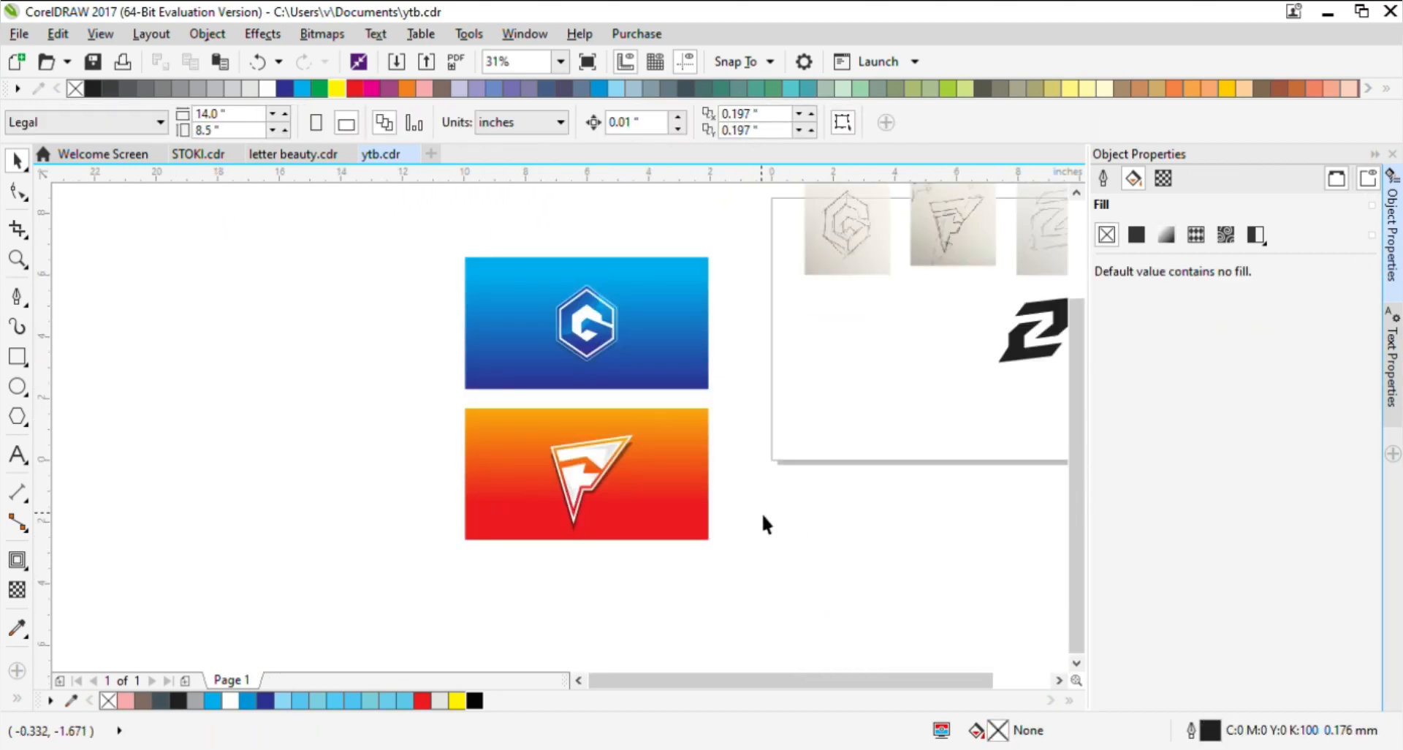
Step: Move both halves of the black Z off the page to the empty area below the F's background
scroll(760, 510, down, 2)
scroll(854, 489, up, 1)
drag(859, 491, 591, 565)
scroll(598, 577, up, 1)
scroll(601, 581, up, 2)
scroll(651, 541, down, 1)
click(707, 561)
drag(710, 563, 501, 413)
scroll(616, 480, up, 1)
scroll(660, 492, down, 1)
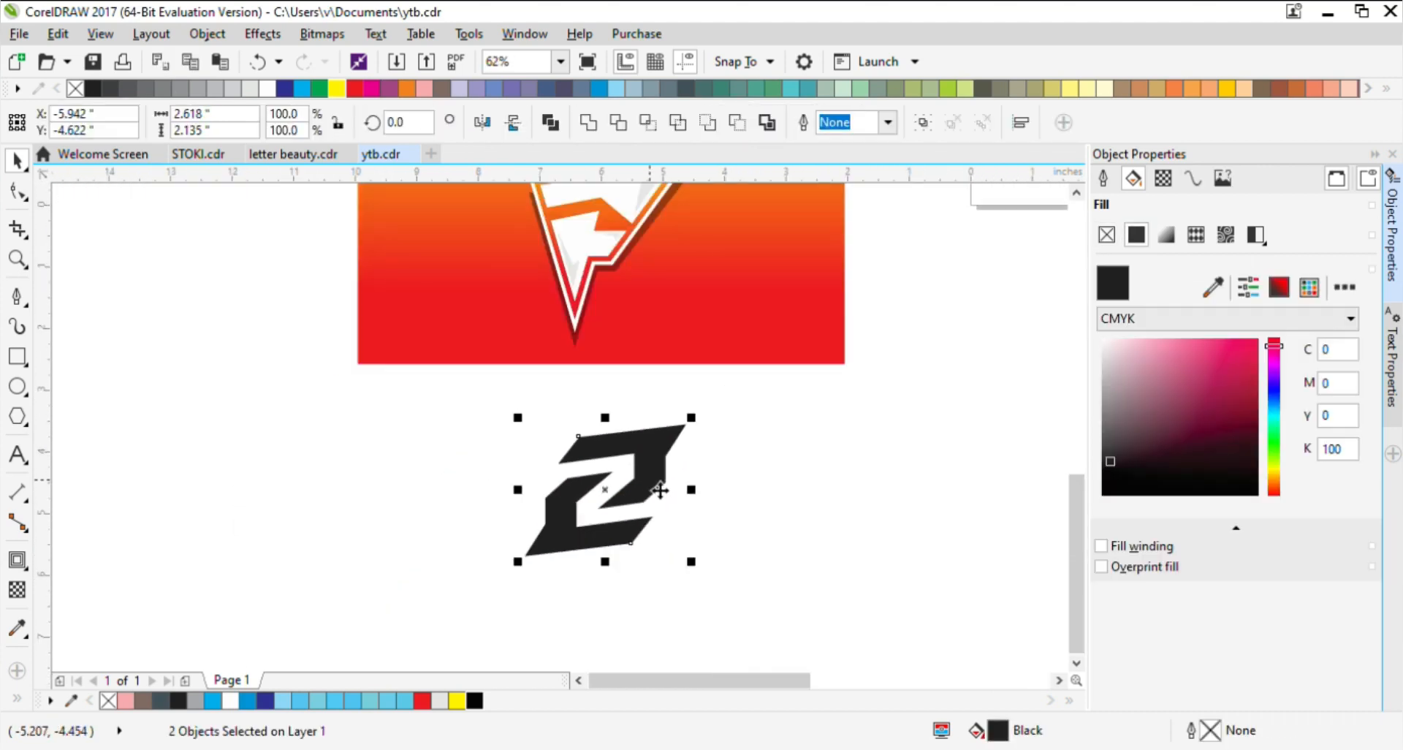
drag(661, 492, 648, 487)
click(700, 524)
Step: Move the Z further down to leave room around it below the F's background, and select both of its halves
scroll(701, 523, down, 1)
click(709, 530)
scroll(630, 537, up, 2)
scroll(769, 488, down, 3)
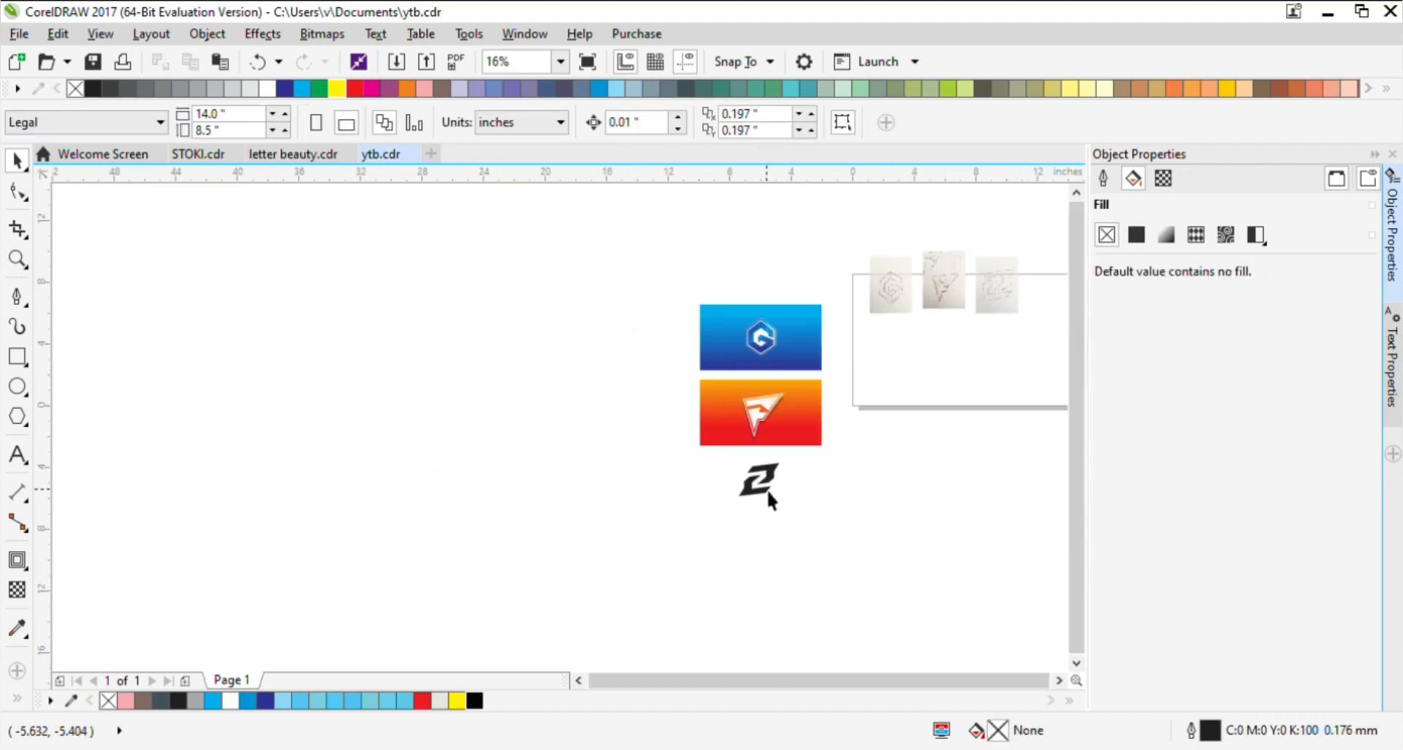
scroll(769, 489, up, 2)
click(779, 451)
key(ctrl+z)
drag(782, 452, 752, 531)
shift+click(749, 495)
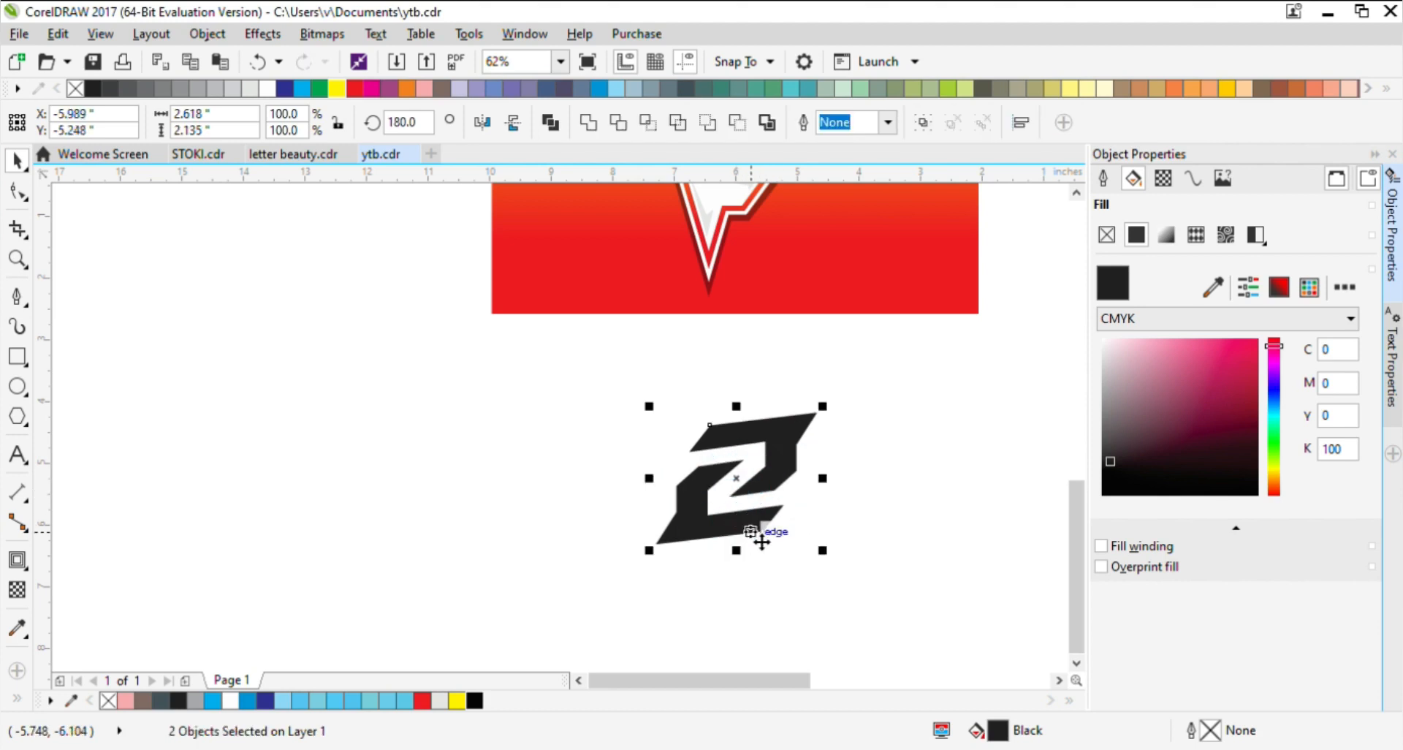
Step: Add a one-step outside contour of about 0.156 inch around the Z and break it apart from the letter
click(16, 563)
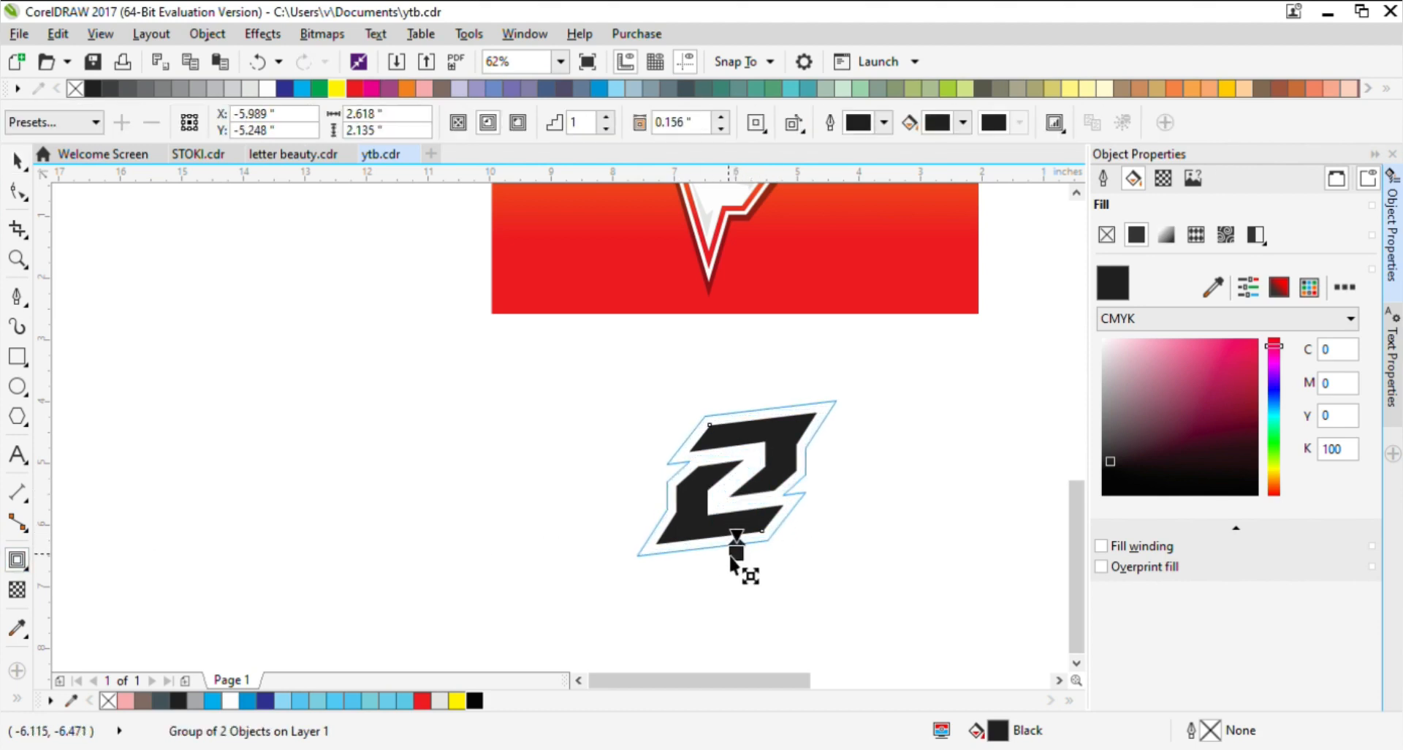
drag(730, 555, 727, 554)
scroll(761, 553, up, 1)
key(ctrl+k)
click(18, 160)
click(468, 511)
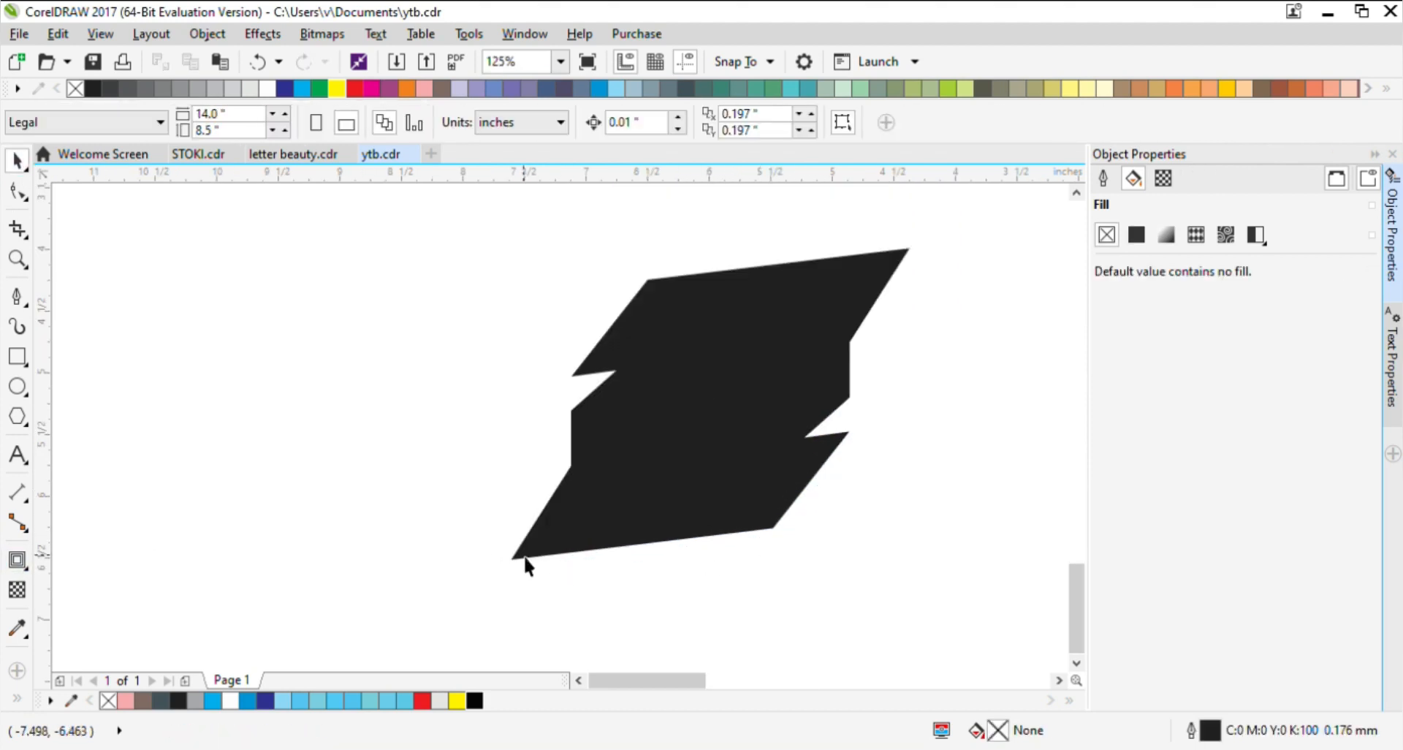
Step: Fill the separated contour shape black and the Z letter white
click(523, 555)
click(475, 700)
click(701, 559)
click(713, 508)
click(268, 89)
click(827, 521)
scroll(827, 521, down, 1)
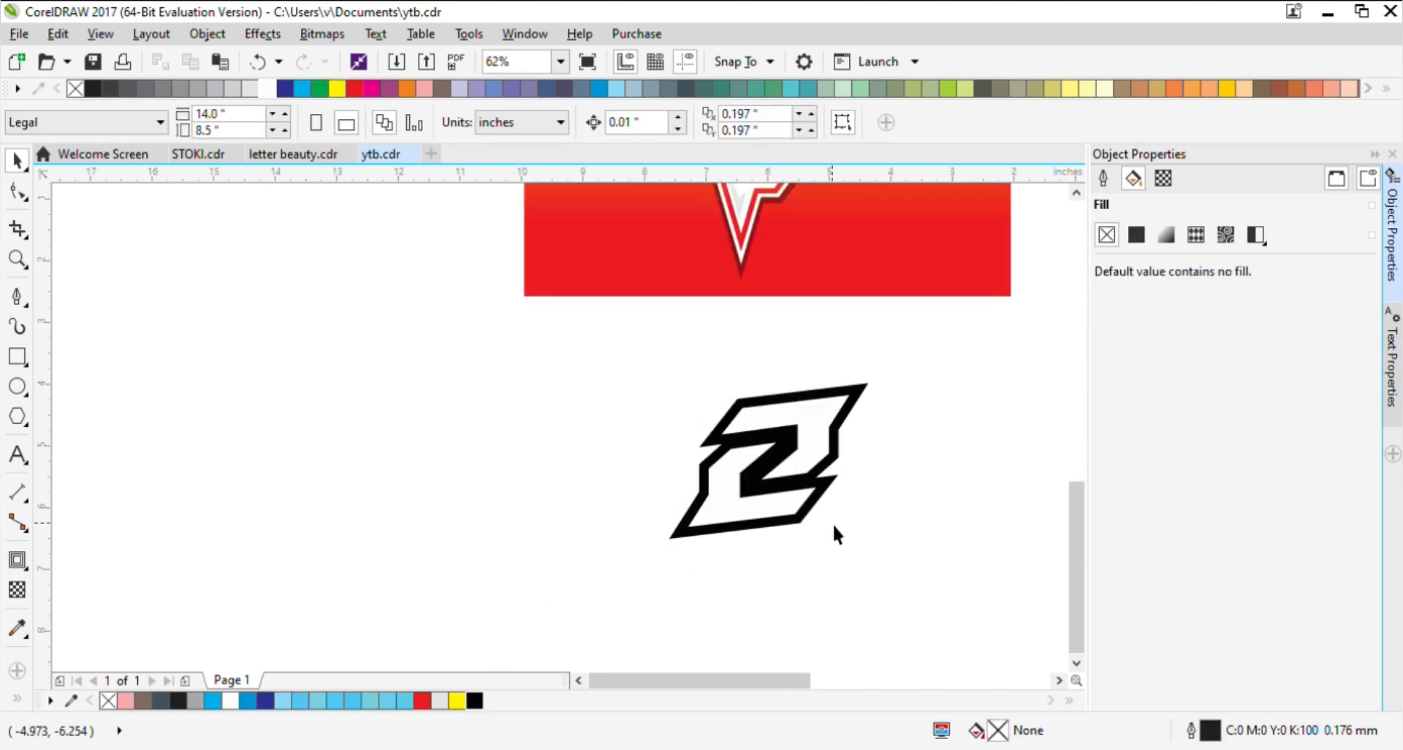
Step: Place a copy of the F's orange-to-red background rectangle behind the Z, directly below the original
scroll(831, 523, down, 1)
scroll(836, 519, up, 1)
scroll(720, 463, up, 2)
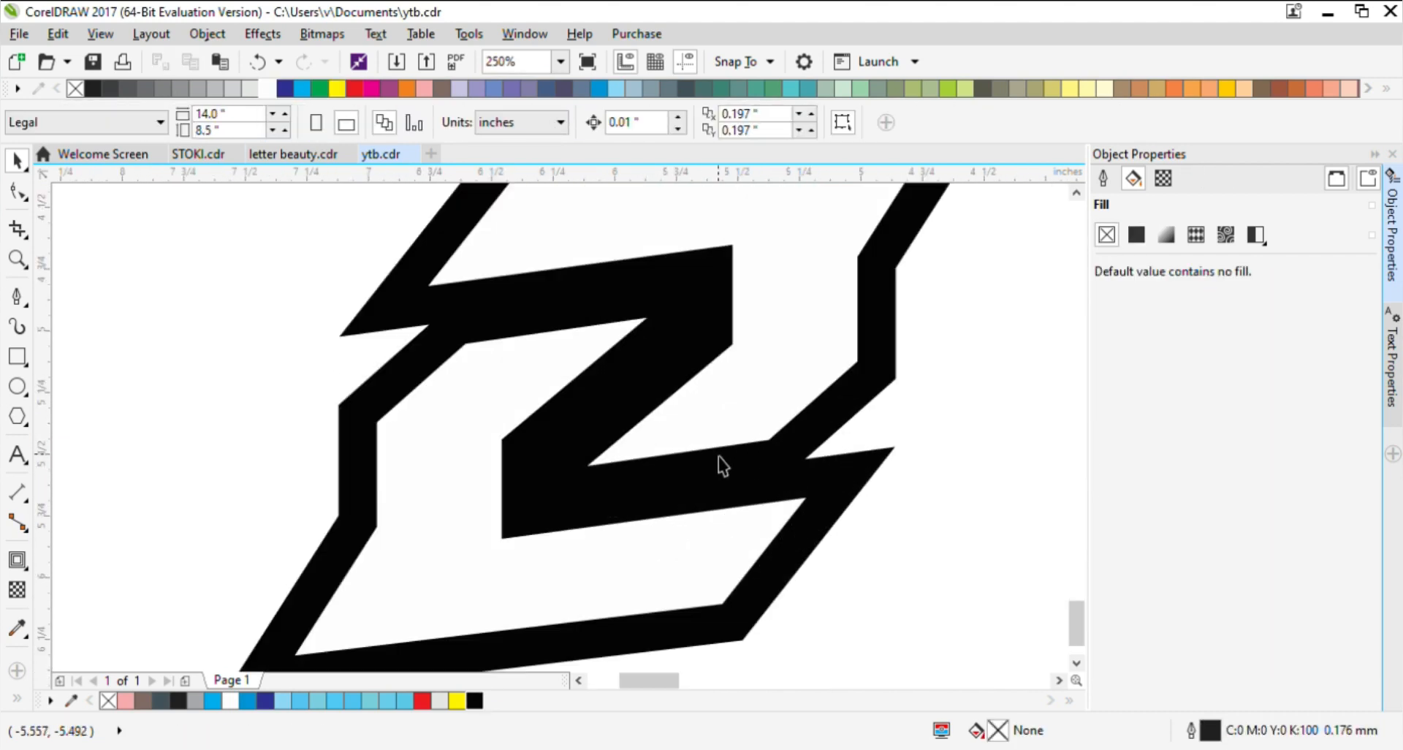
scroll(733, 492, down, 3)
key(F6)
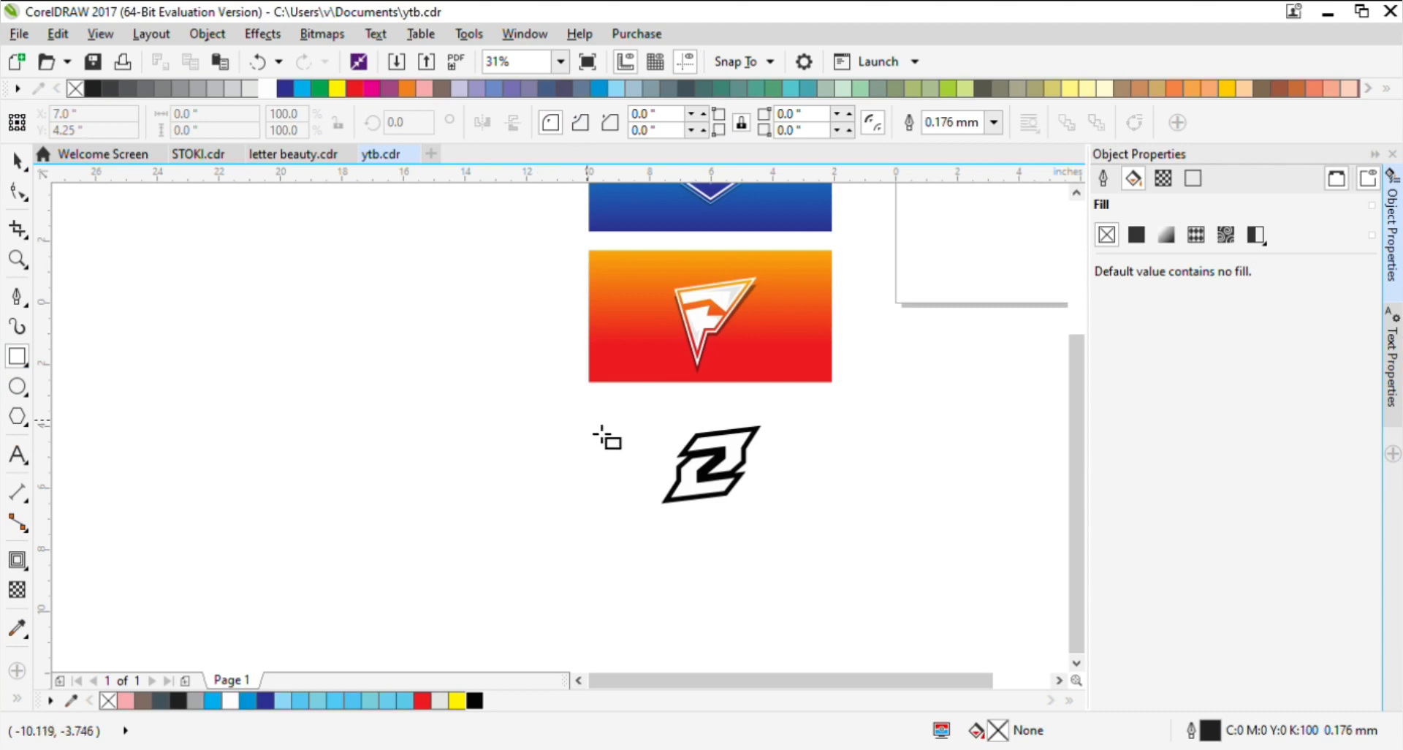
key(space)
click(814, 369)
drag(791, 474, 785, 470)
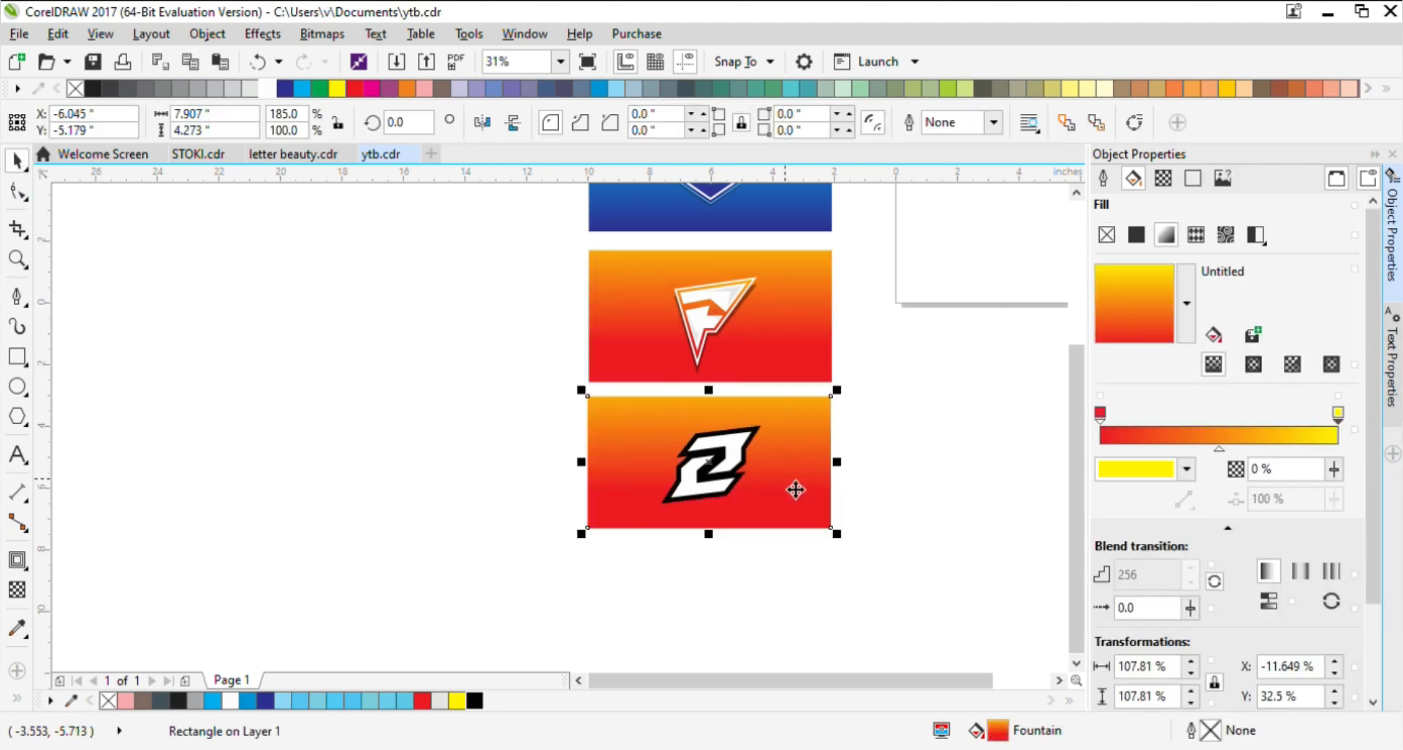
Step: Center the Z logo horizontally on its background and ungroup the logo's parts
drag(833, 539, 618, 387)
shift+click(812, 507)
key(c)
click(895, 507)
scroll(712, 483, up, 2)
click(716, 473)
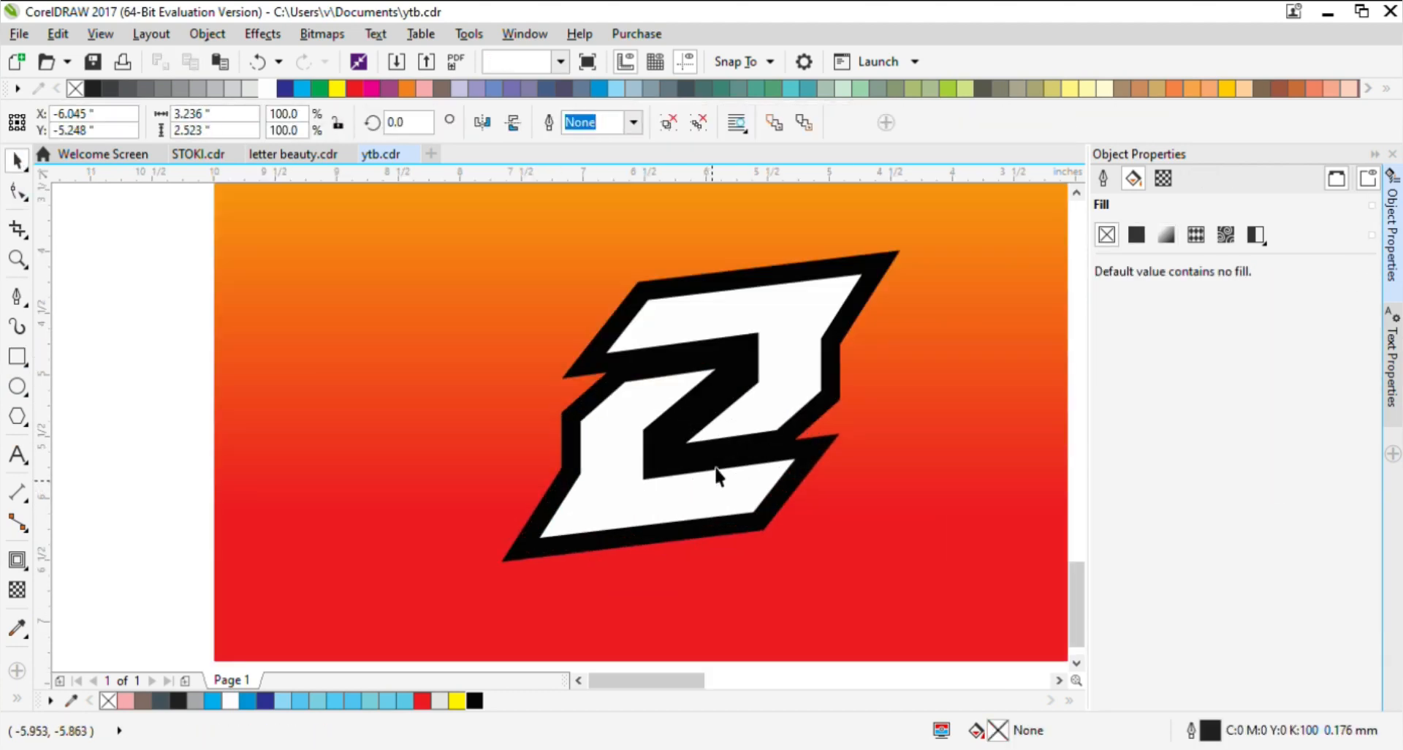
scroll(715, 463, down, 1)
click(672, 122)
click(958, 493)
Step: Change the Z's background fill to a solid teal of C87 M25 Y35 K1
click(828, 492)
click(833, 500)
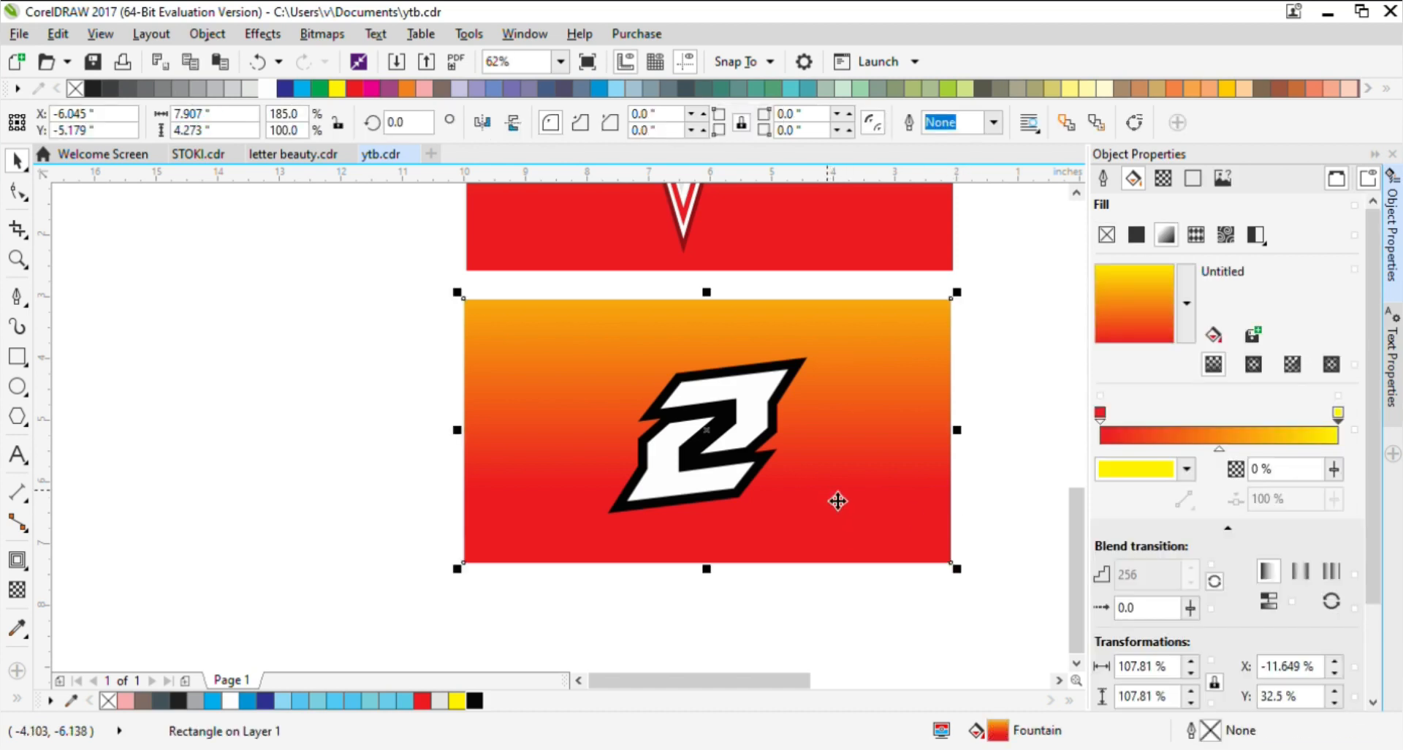
scroll(753, 551, down, 2)
scroll(732, 534, up, 2)
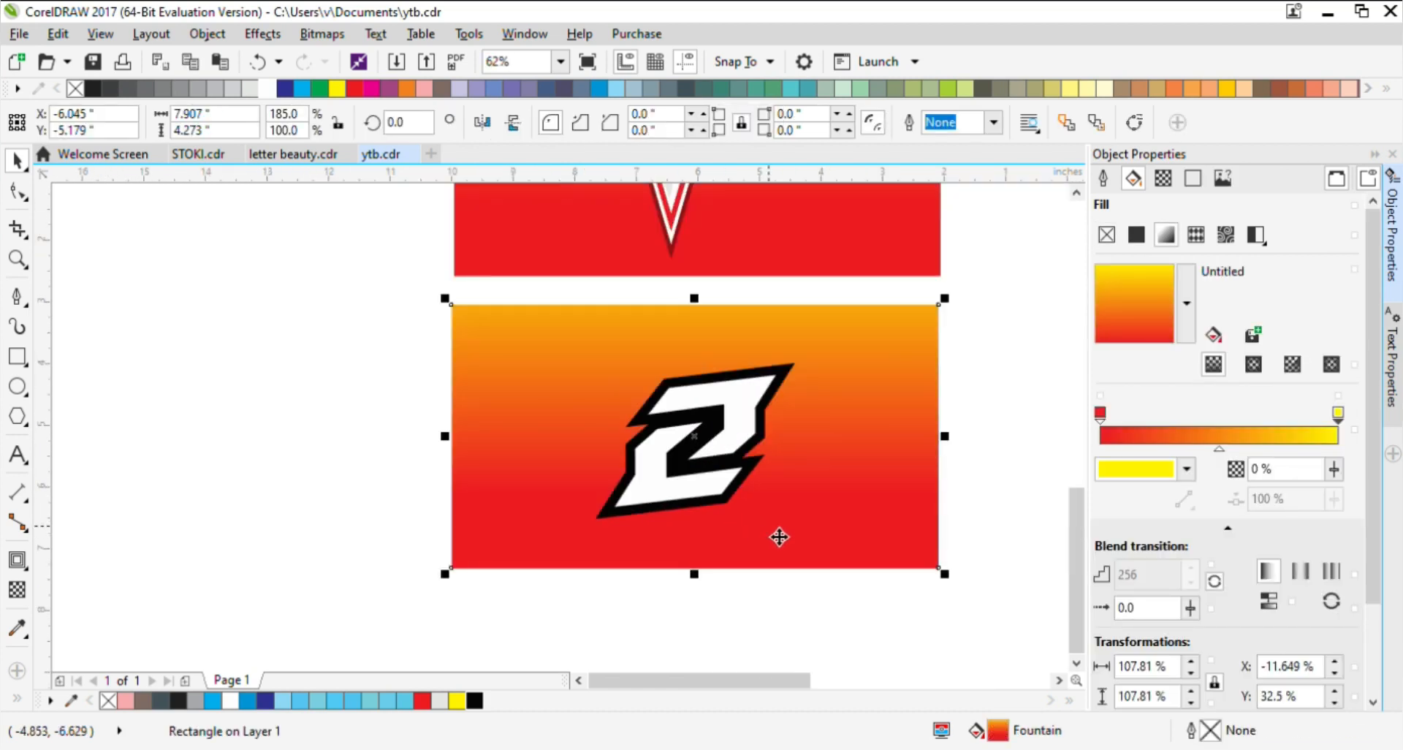
click(808, 89)
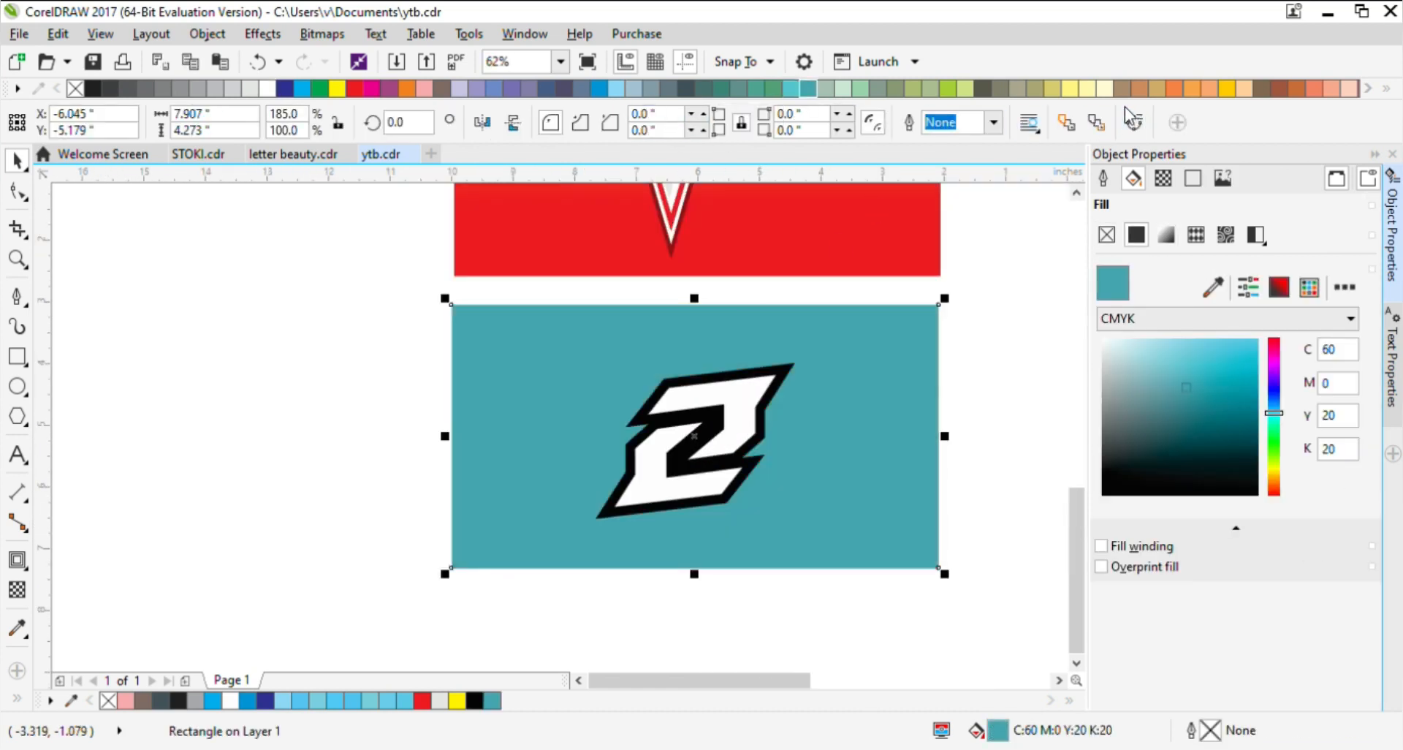
click(1242, 396)
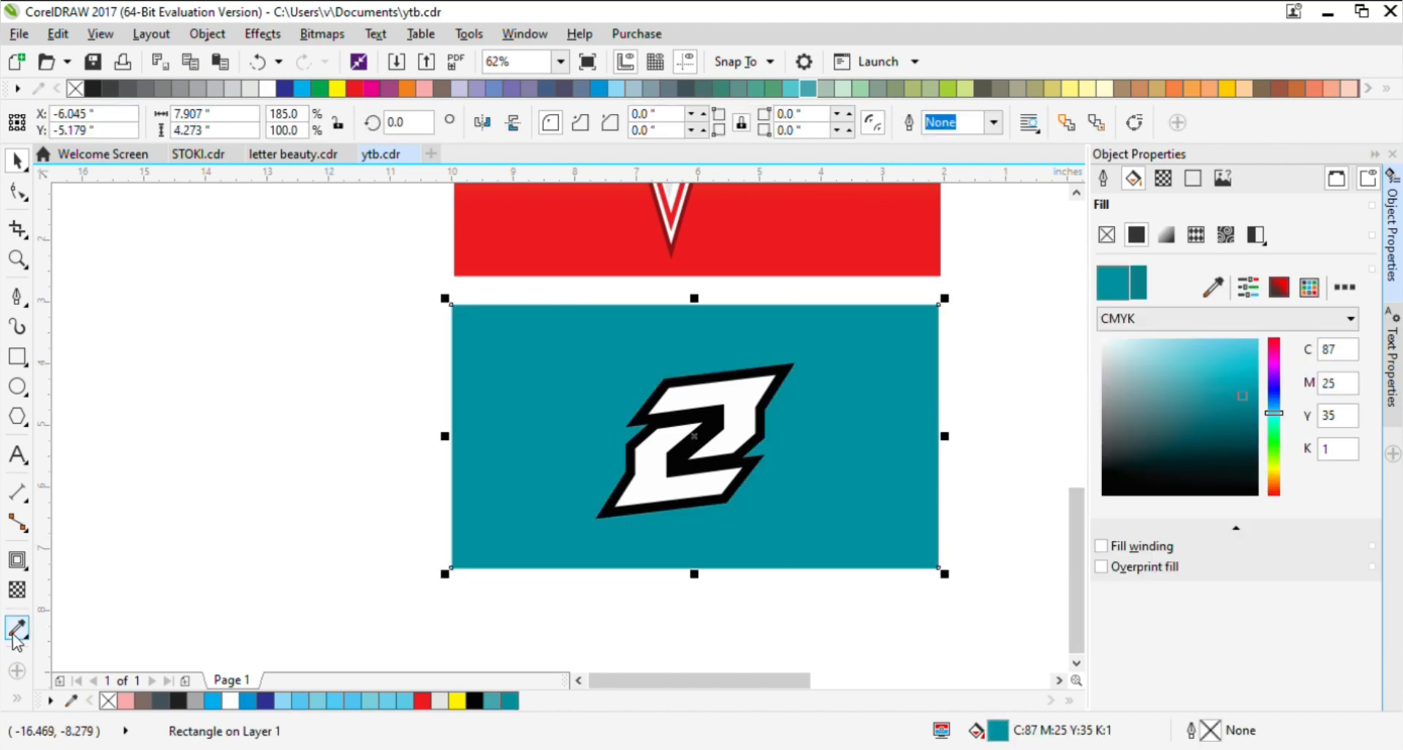
click(14, 634)
scroll(736, 497, up, 2)
click(18, 160)
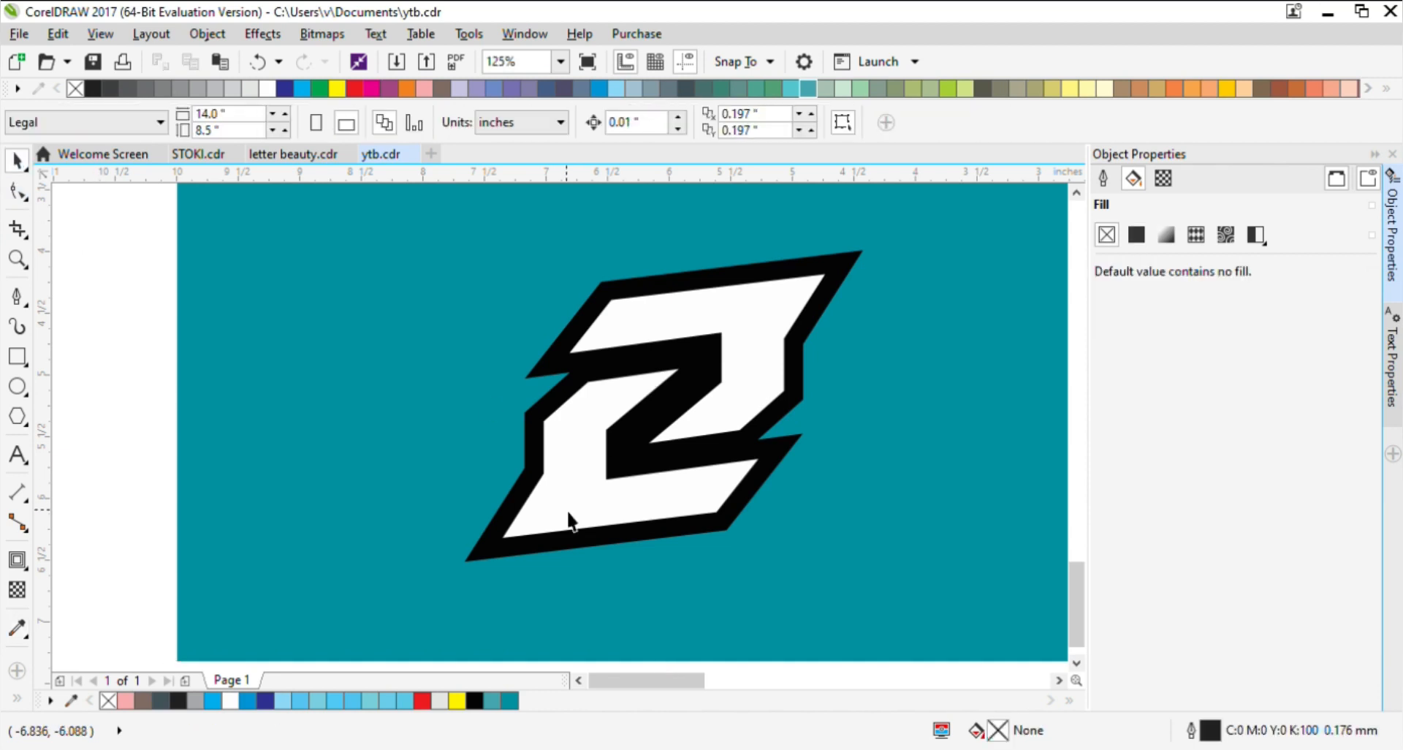
Step: Add a one-step inside contour of about 0.026 inch to the white Z and break it apart
click(571, 518)
scroll(651, 511, up, 4)
drag(652, 557, 667, 558)
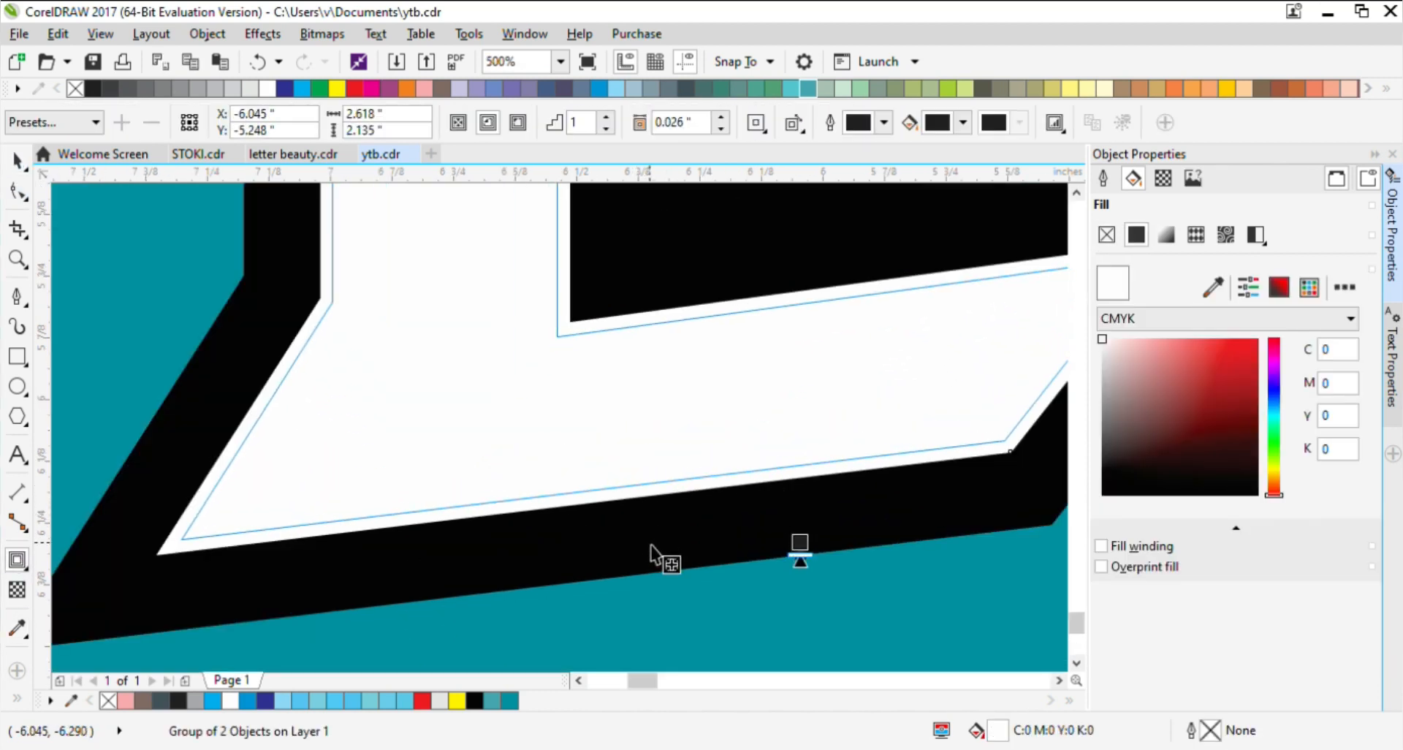
scroll(667, 557, down, 4)
click(22, 163)
Step: Fill the inner Z shape with a linear gradient running from teal at its lower edge to white above its upper edge
click(681, 497)
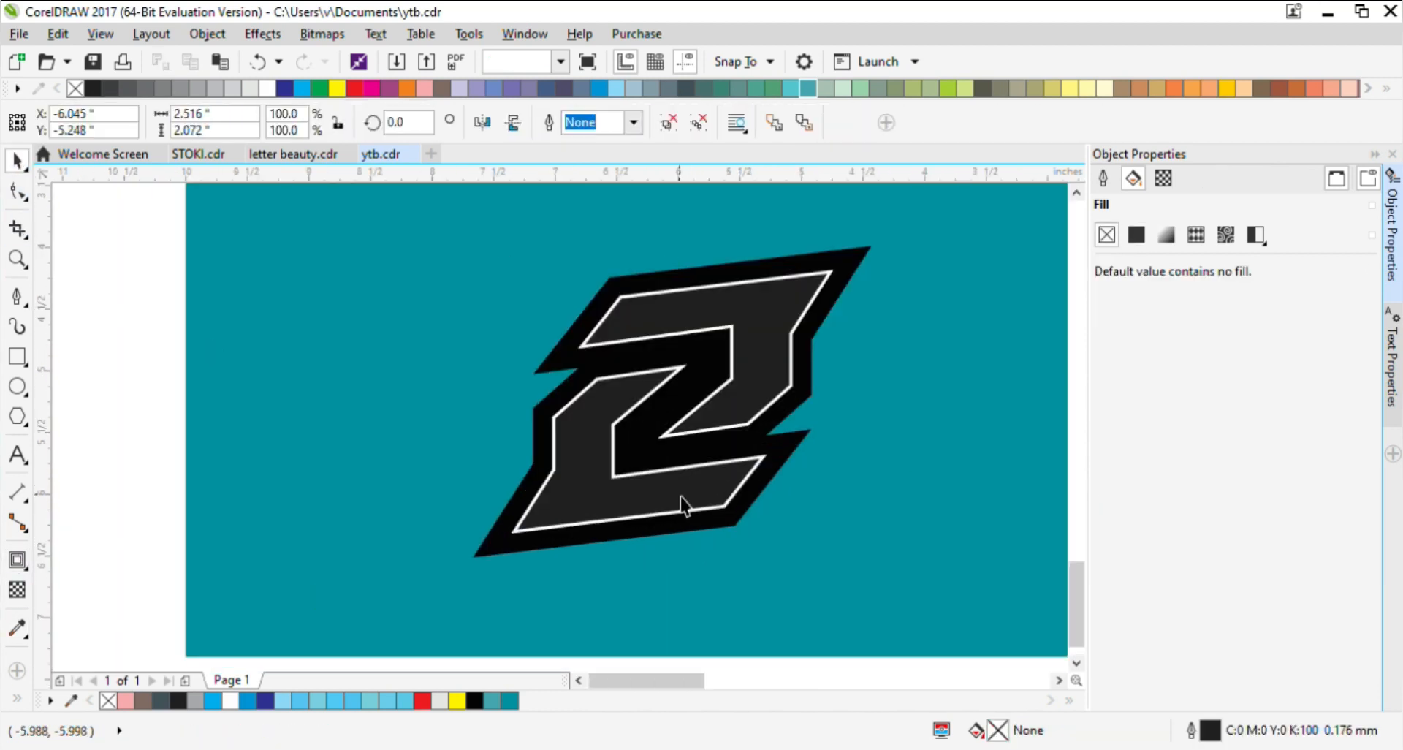
click(509, 700)
key(g)
drag(700, 496, 724, 257)
drag(700, 497, 651, 517)
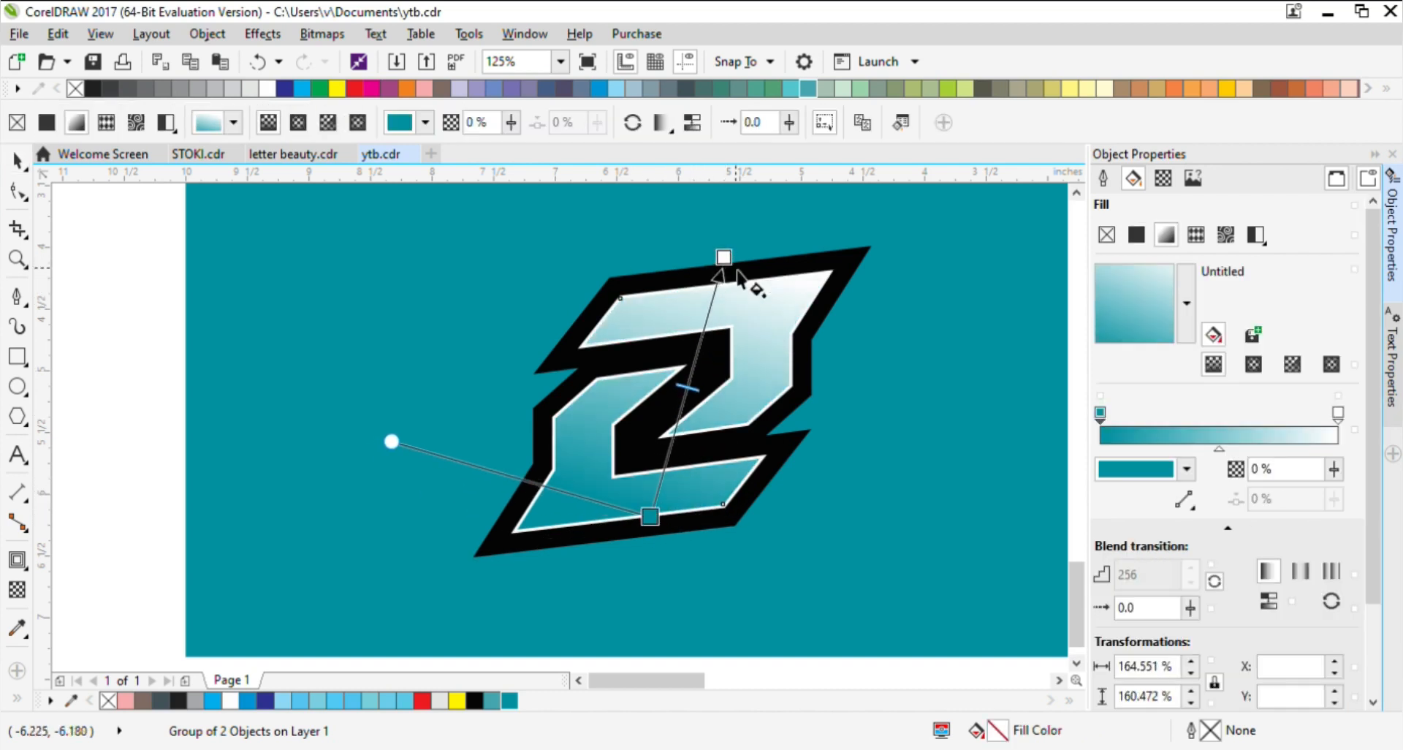
drag(724, 257, 720, 229)
click(18, 161)
click(120, 219)
Step: Try a white fill on the Z's black outer outline, and undo it
scroll(687, 440, down, 1)
scroll(797, 502, down, 2)
scroll(798, 499, up, 3)
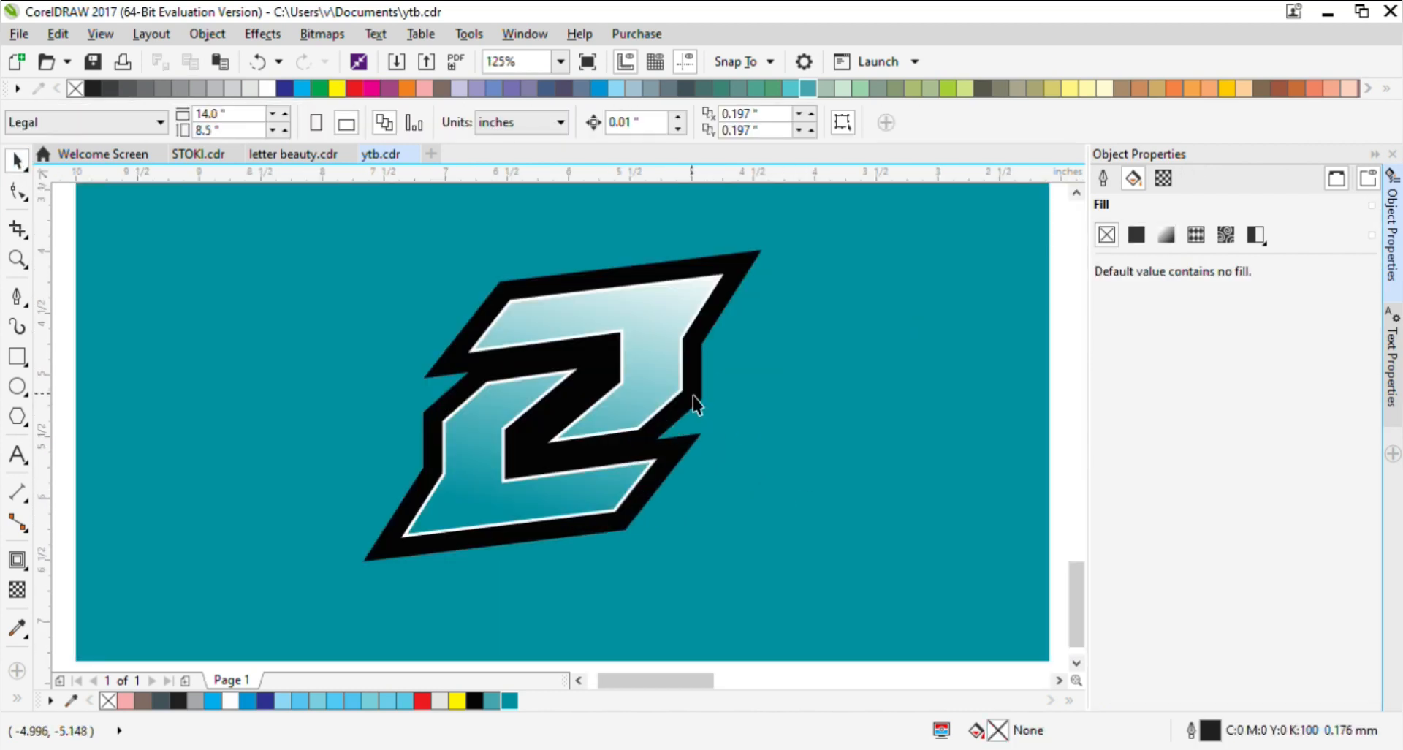
click(690, 394)
click(268, 89)
scroll(672, 475, down, 1)
key(Escape)
scroll(645, 467, up, 1)
key(ctrl+z)
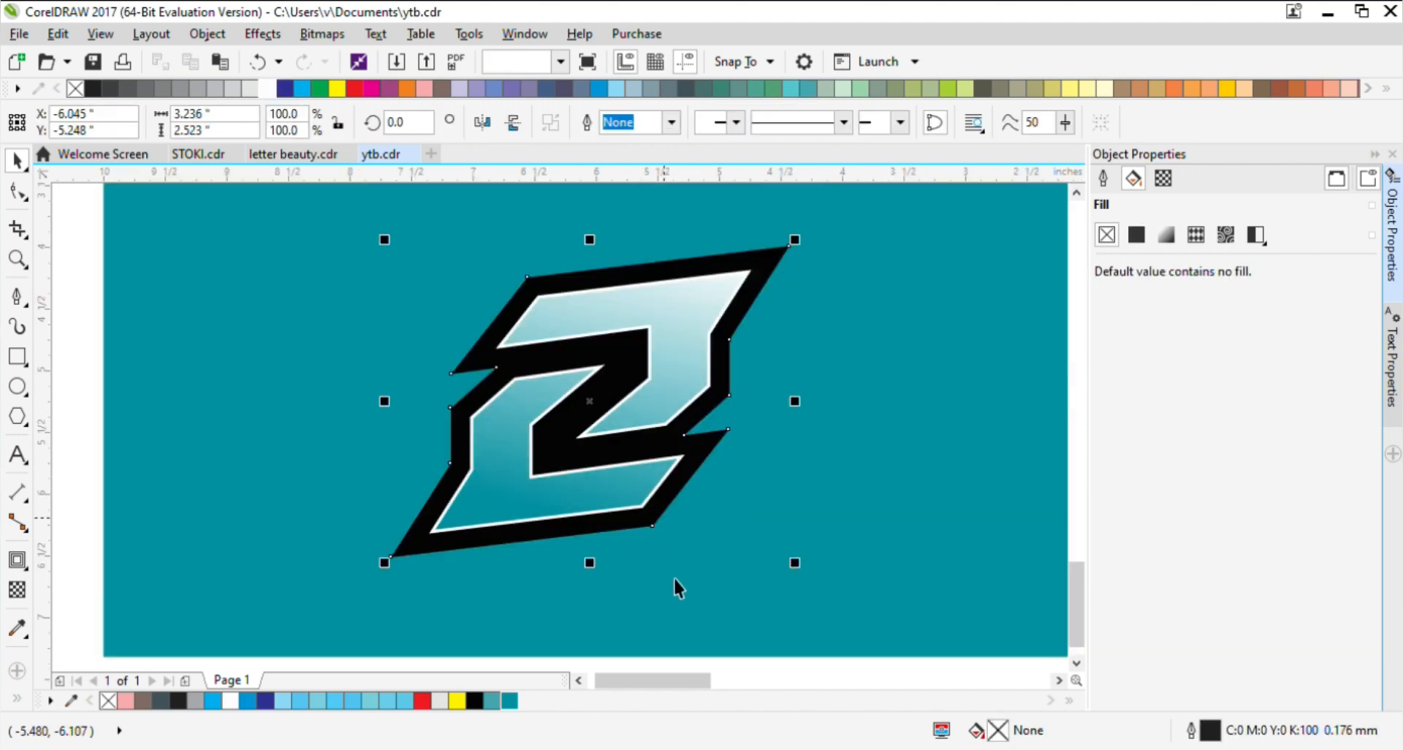
Step: Add a one-step outside contour of about 0.066 inch around the white Z and break it apart
click(675, 577)
scroll(653, 521, up, 2)
click(619, 463)
click(17, 560)
drag(590, 480, 725, 598)
scroll(724, 595, down, 2)
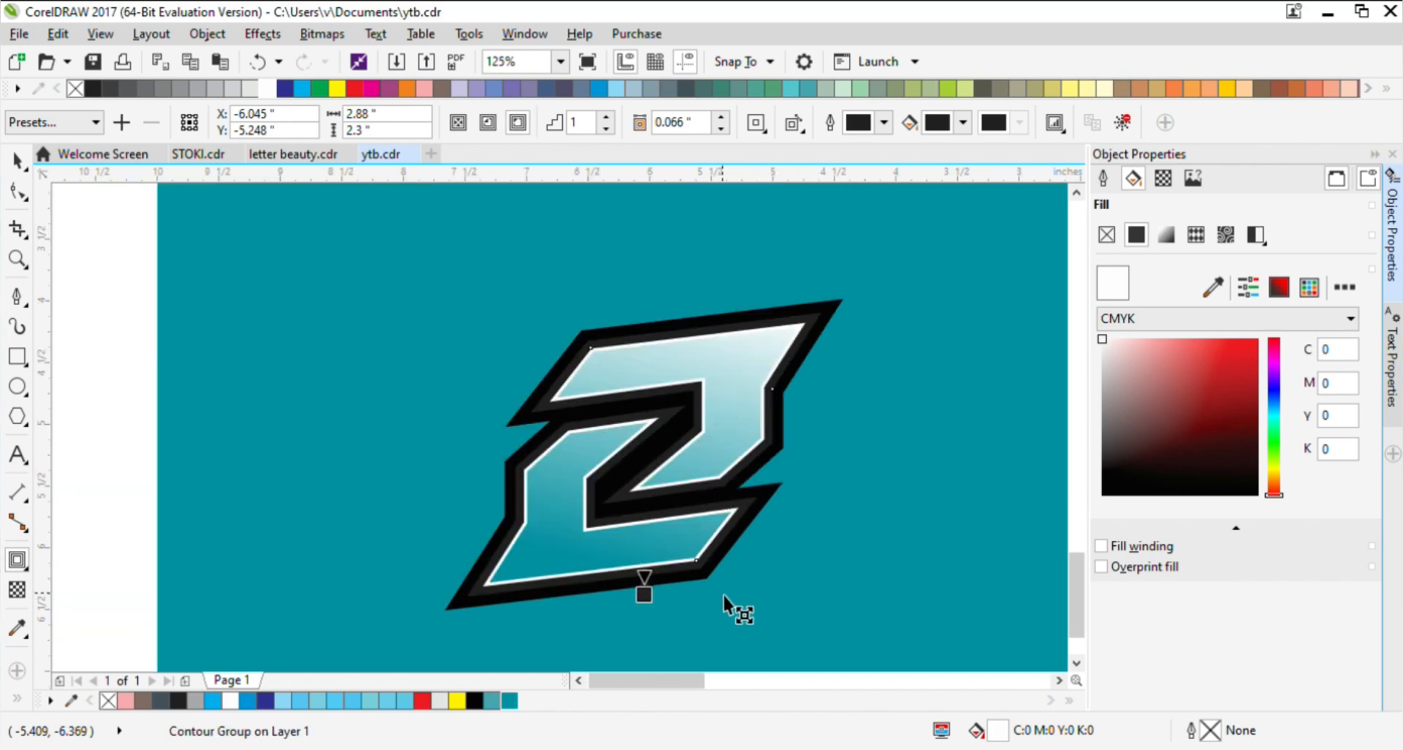
click(13, 168)
key(Escape)
Step: Fill the new contour shape around the Z with a gradient from teal at the bottom to lighter teal at the top
scroll(696, 575, up, 1)
scroll(699, 576, up, 1)
click(654, 545)
scroll(638, 581, down, 1)
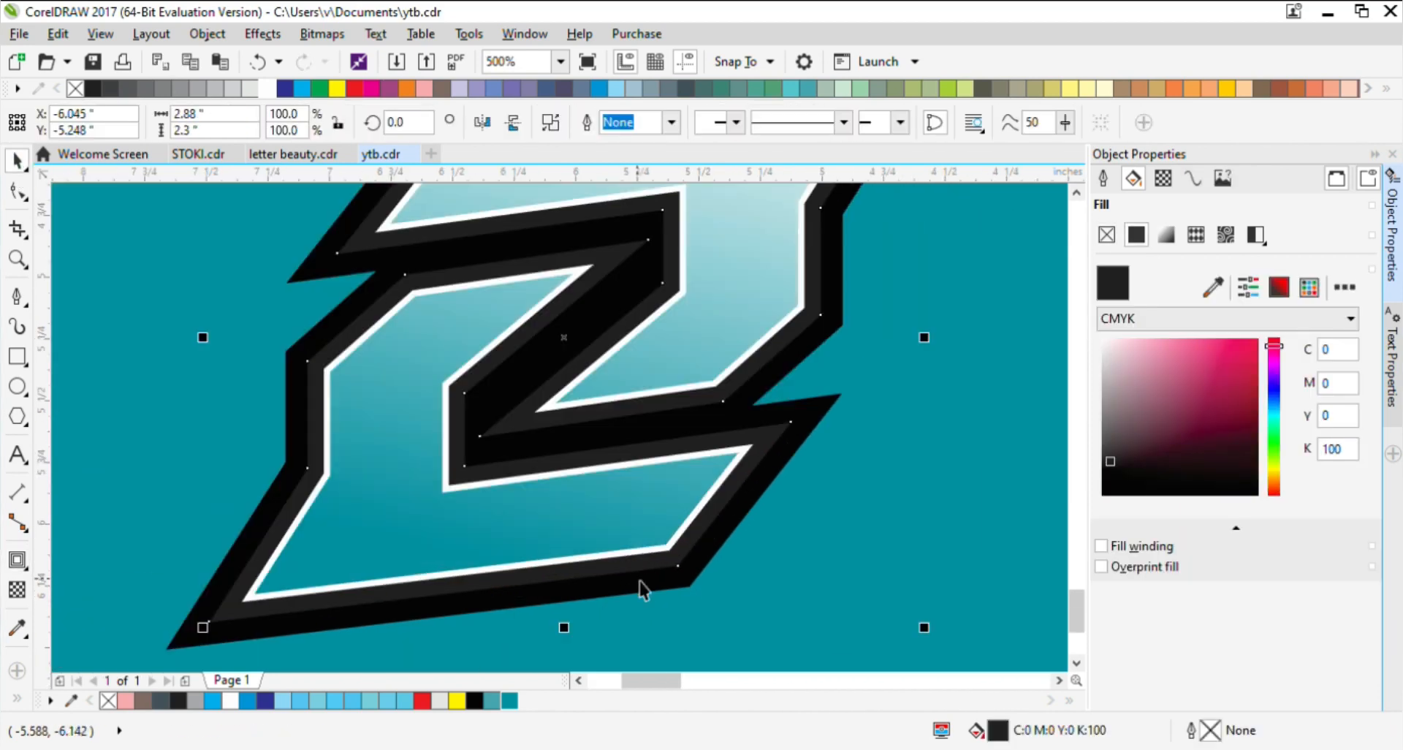
key(g)
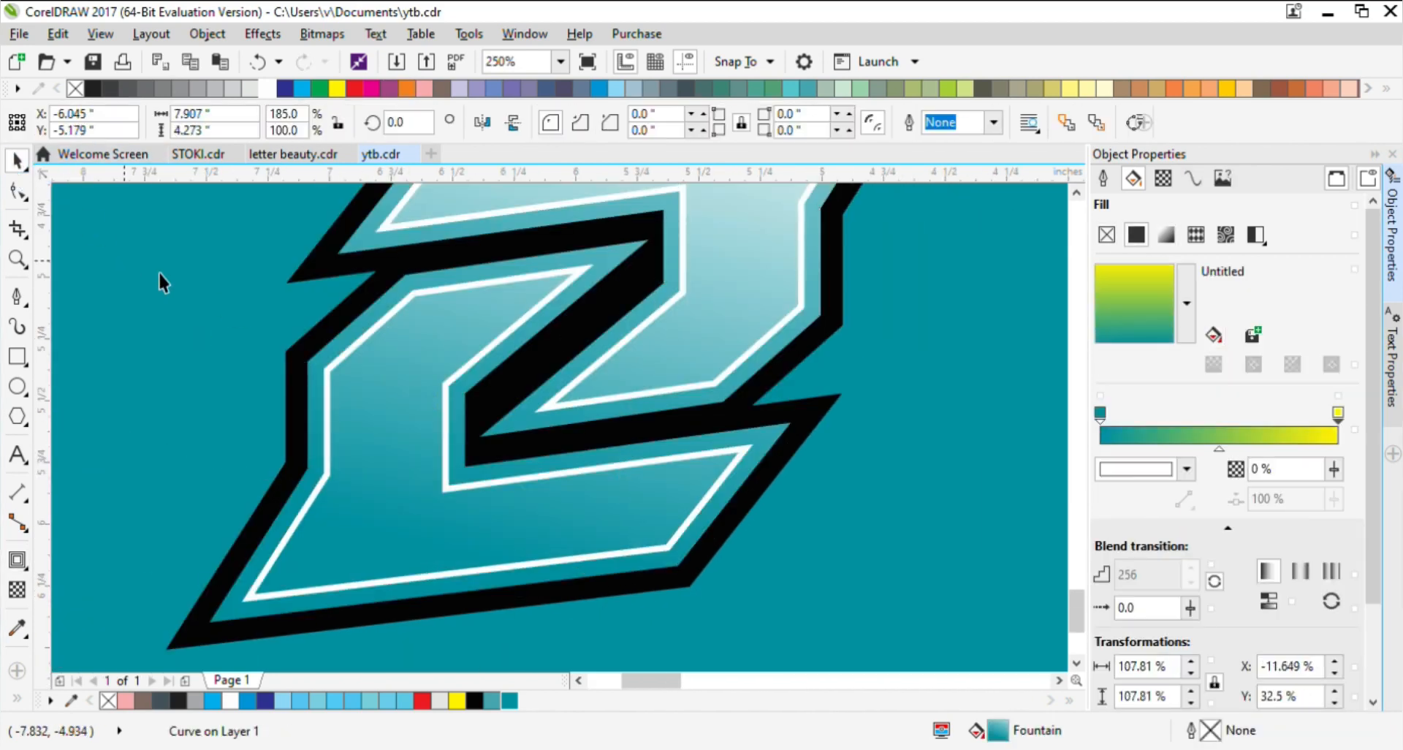
Step: Change the fill of the Z's black outermost outline shape to white
scroll(821, 535, down, 3)
scroll(626, 273, up, 2)
click(626, 273)
click(268, 88)
scroll(737, 482, down, 1)
click(747, 578)
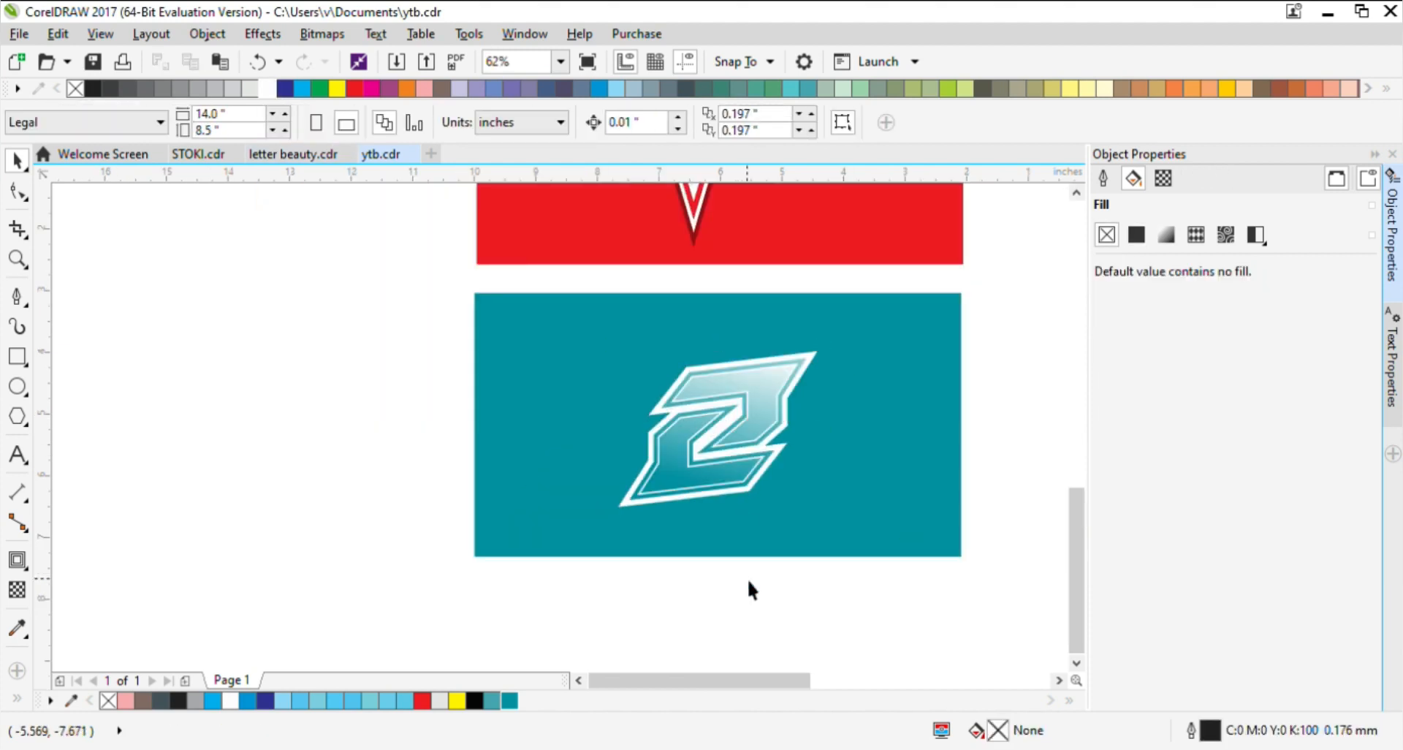
scroll(747, 577, down, 1)
scroll(741, 537, up, 2)
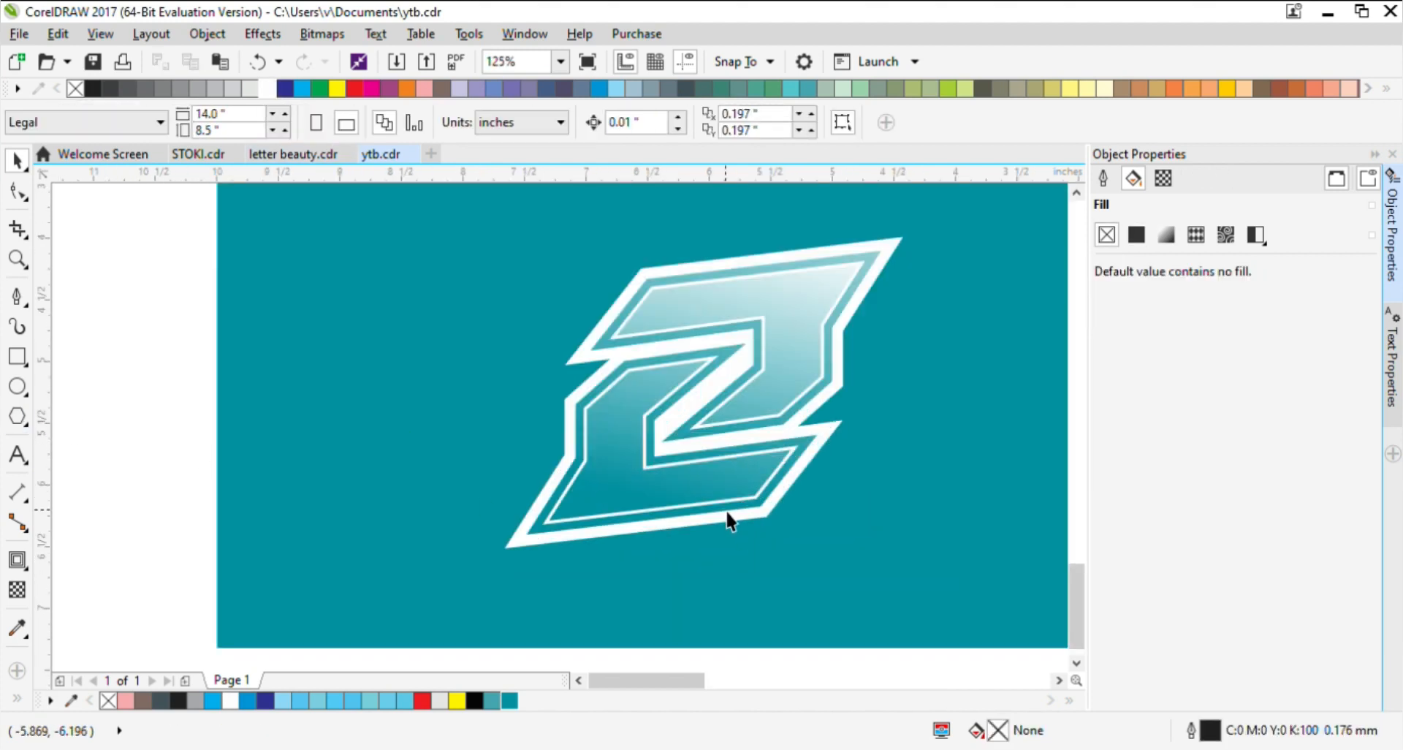
Step: Try a light grey fill of 10% black on the inner Z shape
click(736, 498)
click(251, 89)
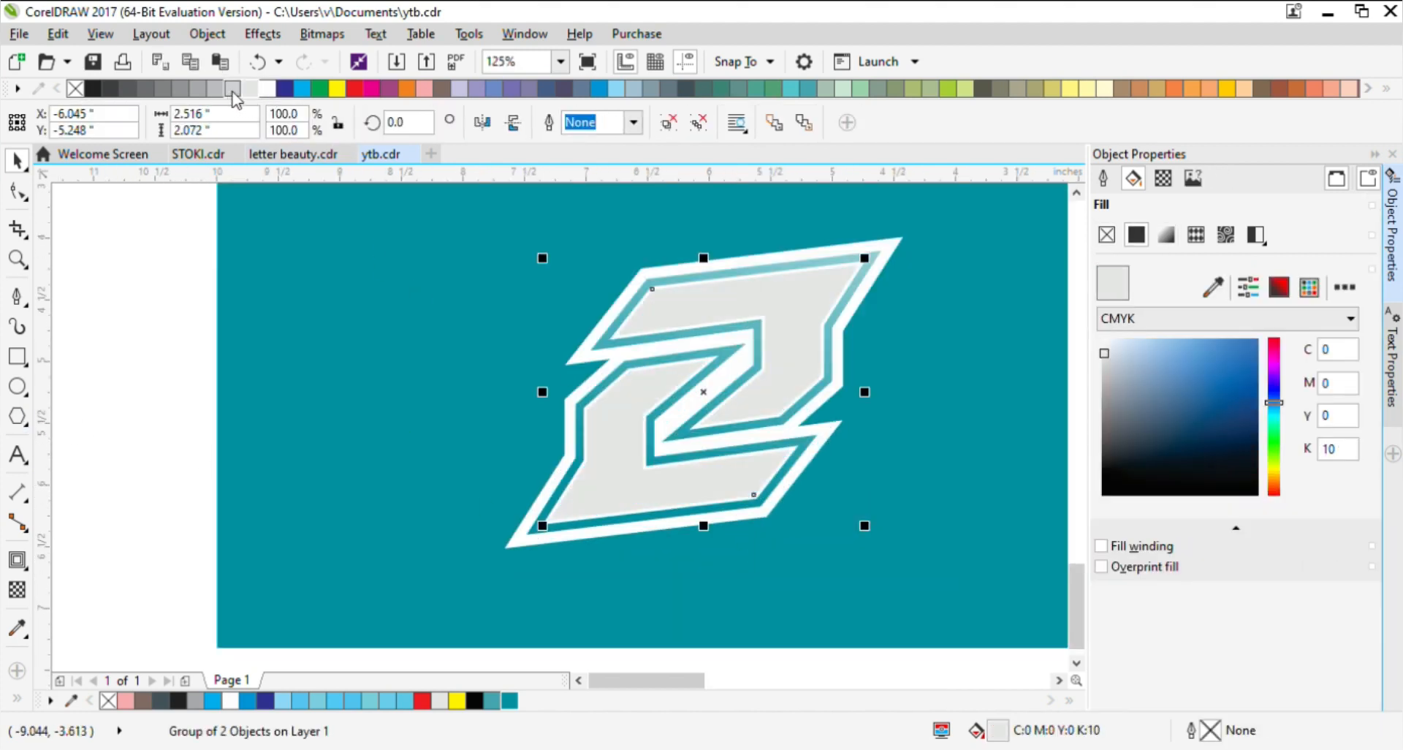
click(232, 89)
scroll(683, 494, down, 1)
click(756, 616)
Step: Fill the inner Z shape with the solid teal C87 M25 Y35 K1
scroll(720, 497, up, 1)
click(709, 491)
click(509, 700)
scroll(766, 527, down, 1)
click(784, 612)
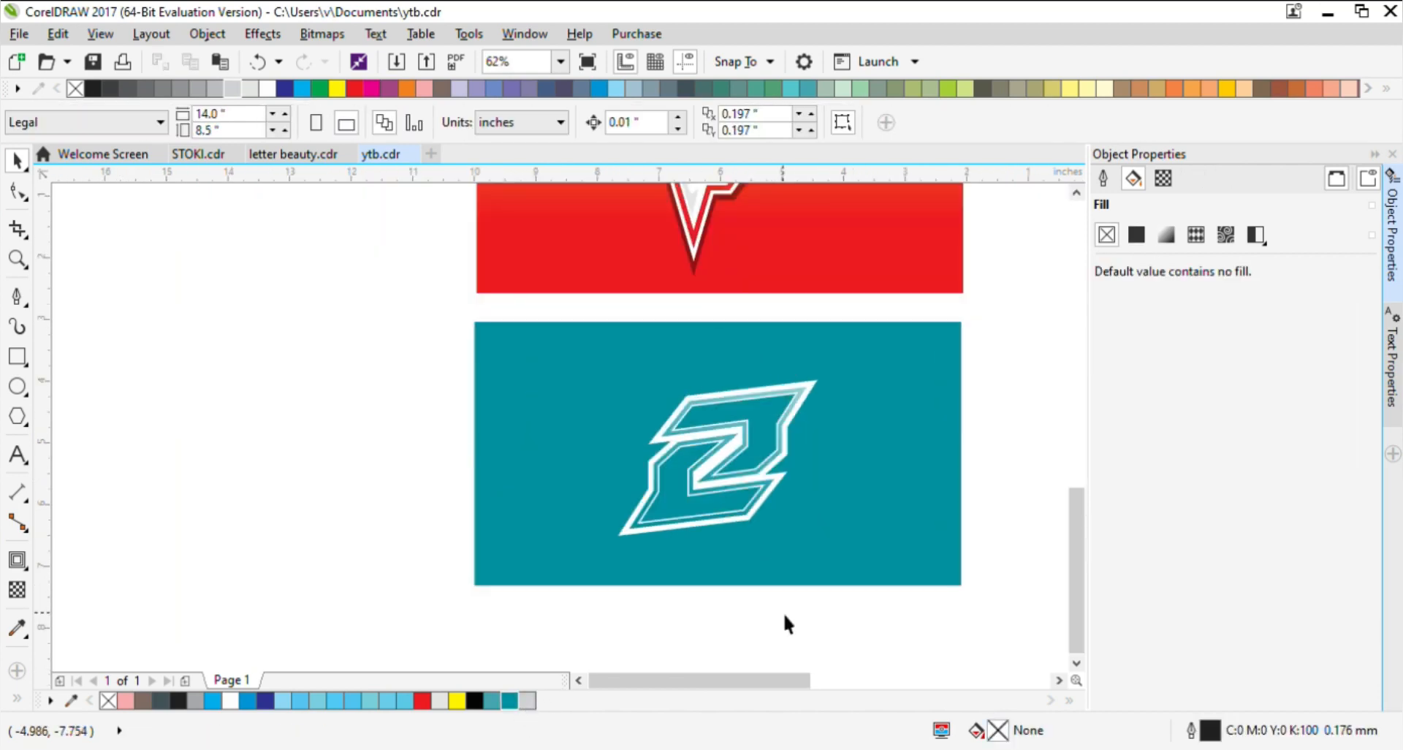
Step: Give the rectangle behind the Z a gradient fill from teal at its lower part to light teal at its upper part
scroll(783, 613, down, 1)
scroll(845, 570, up, 2)
scroll(792, 539, down, 1)
click(839, 583)
key(g)
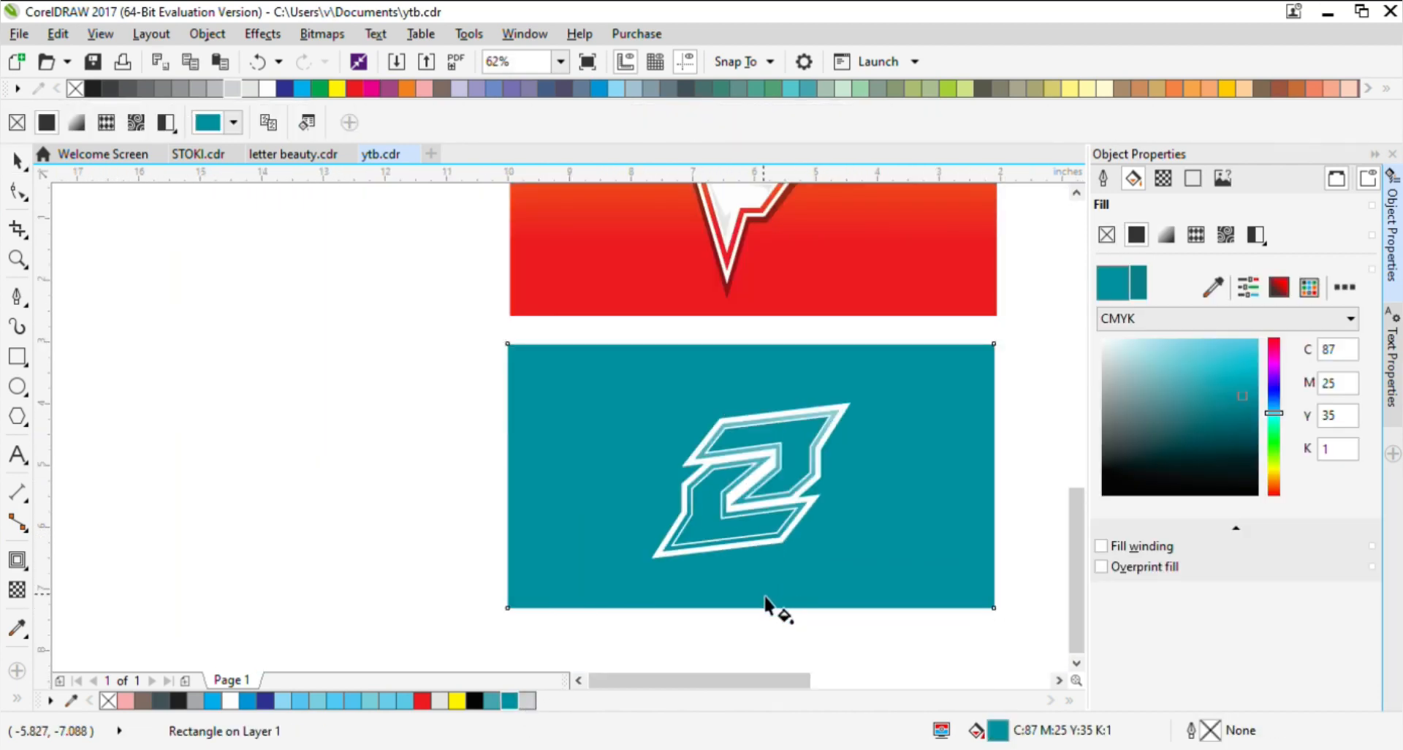
drag(765, 597, 763, 356)
drag(763, 593, 762, 537)
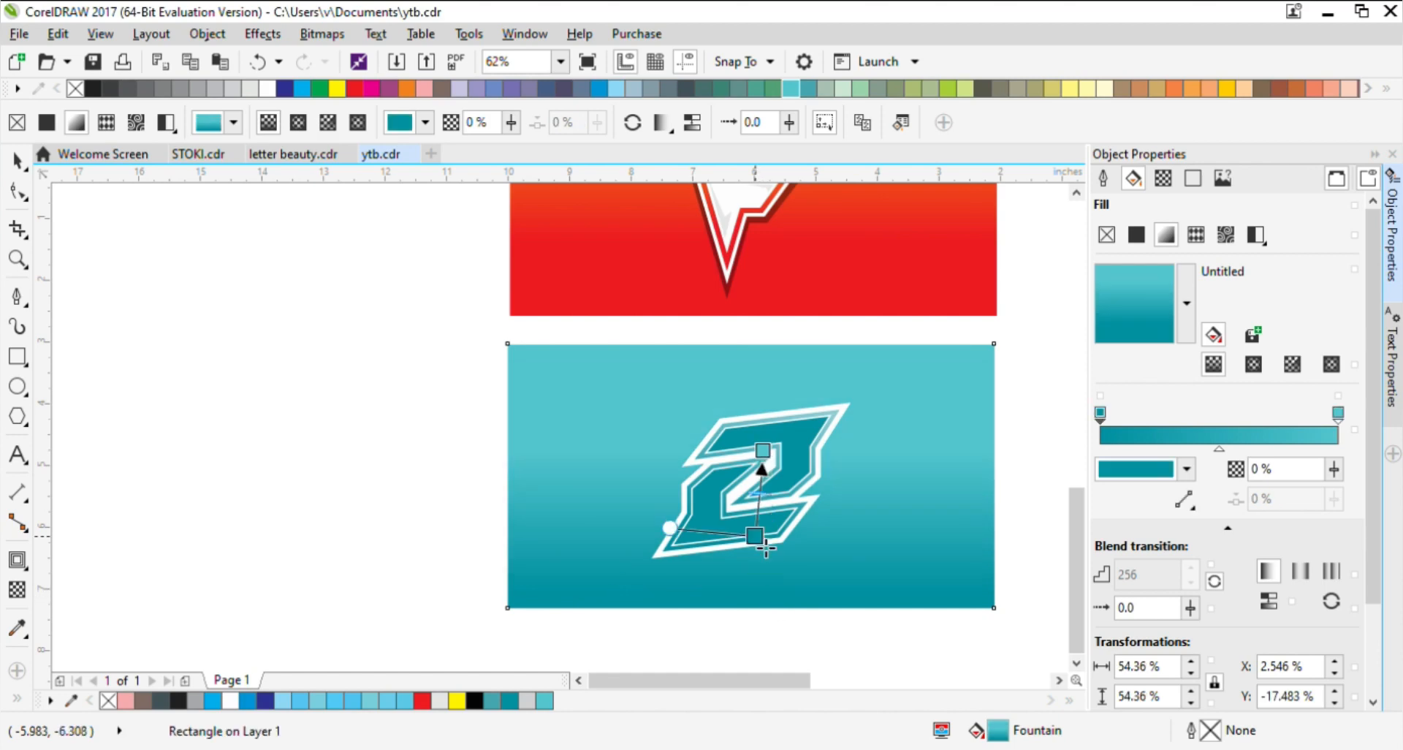
Step: Lengthen the background rectangle's gradient at both ends and tilt its light end slightly to the right
drag(763, 451, 792, 402)
scroll(762, 539, up, 1)
drag(761, 538, 762, 578)
scroll(749, 554, down, 1)
key(space)
key(Escape)
scroll(901, 511, down, 1)
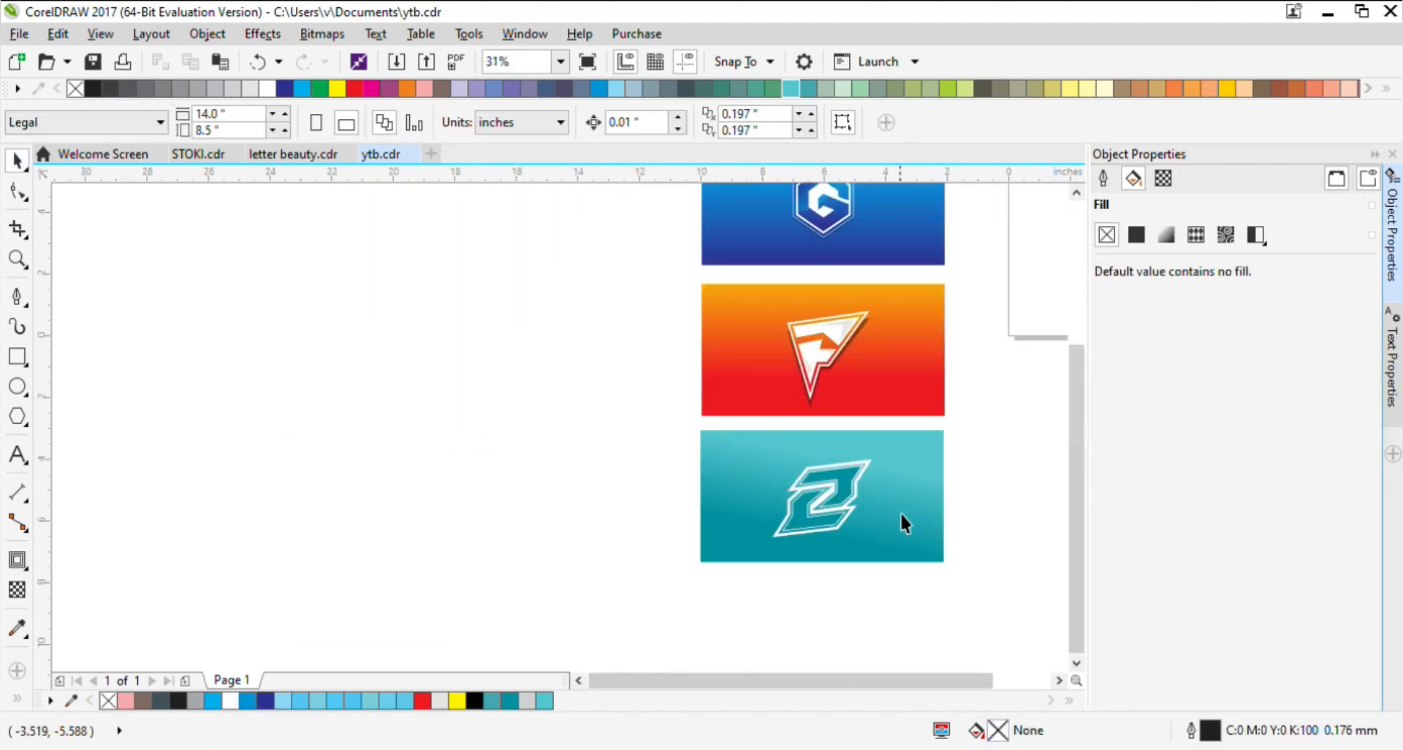
scroll(835, 484, up, 2)
scroll(805, 449, down, 2)
scroll(812, 450, up, 1)
scroll(813, 451, up, 1)
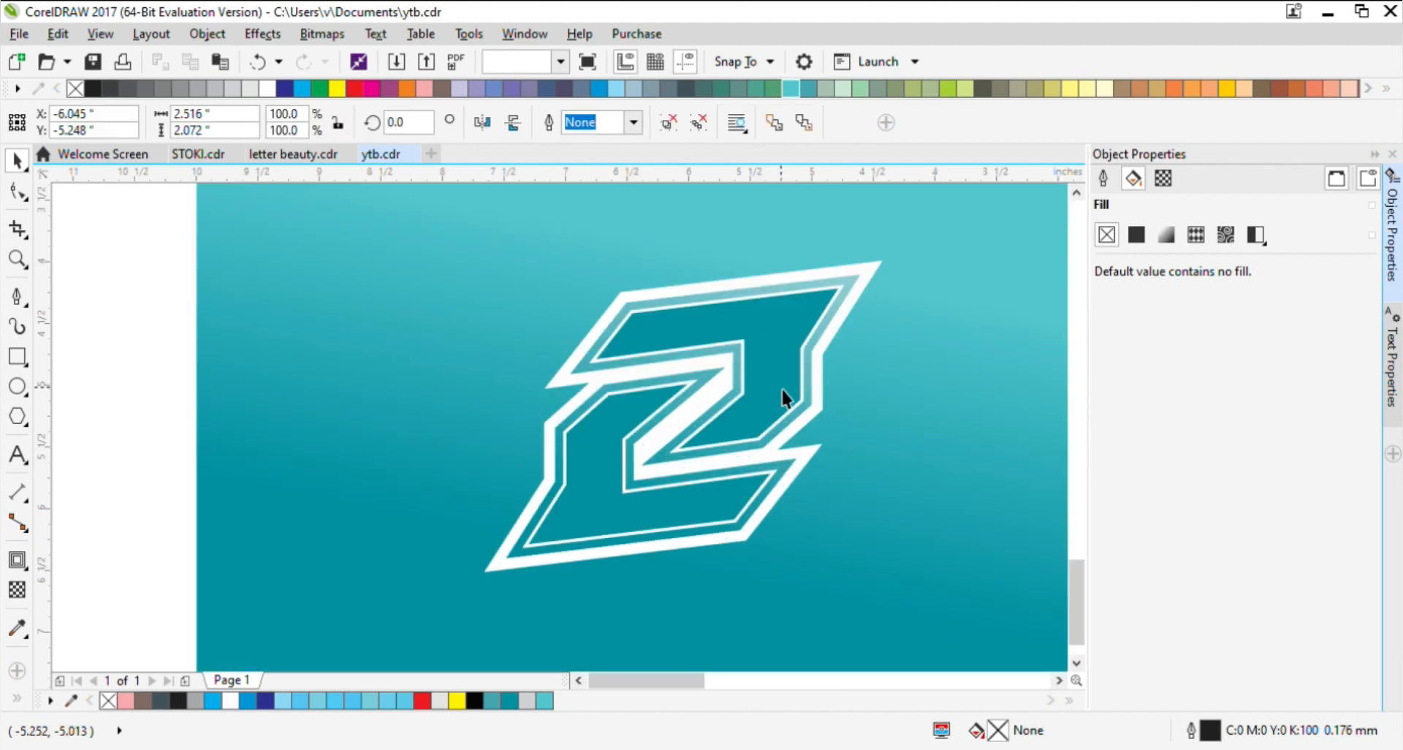
click(784, 398)
scroll(742, 379, up, 1)
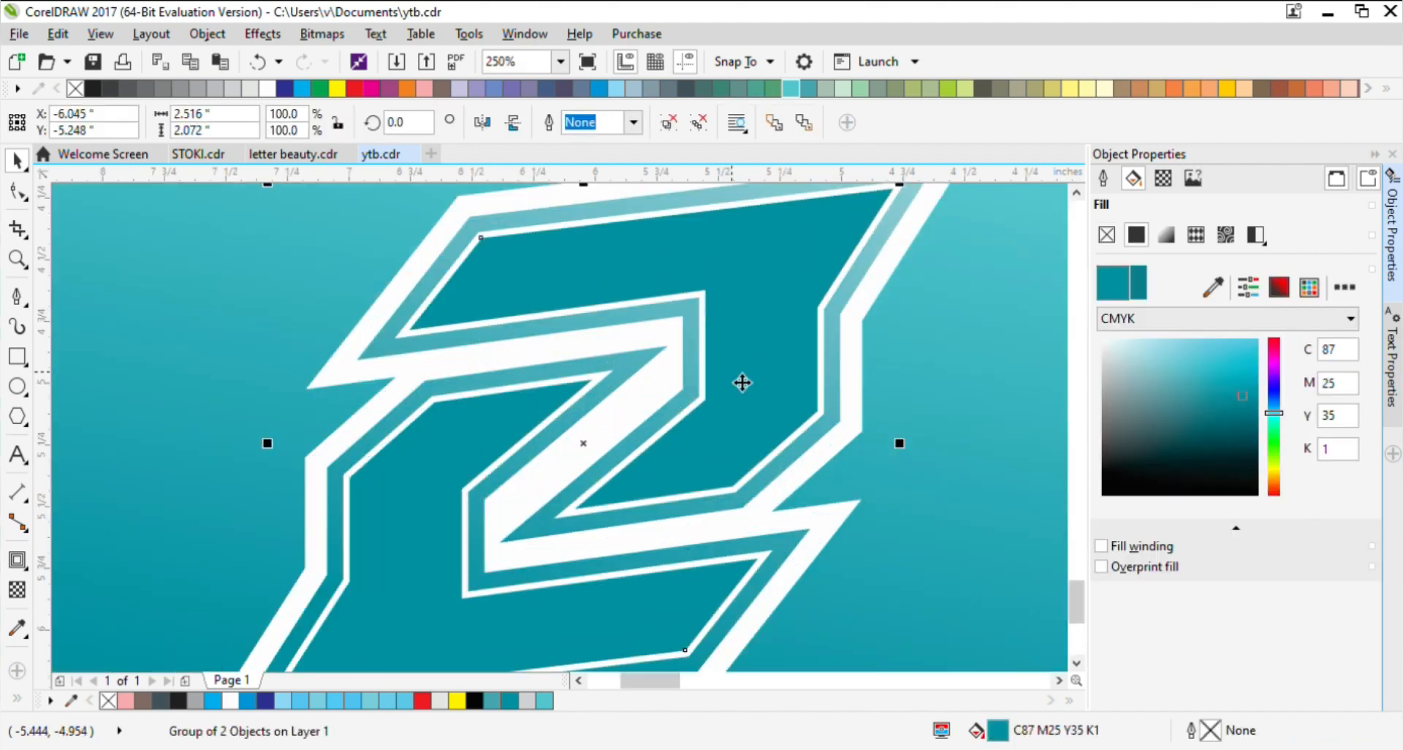
scroll(117, 425, down, 1)
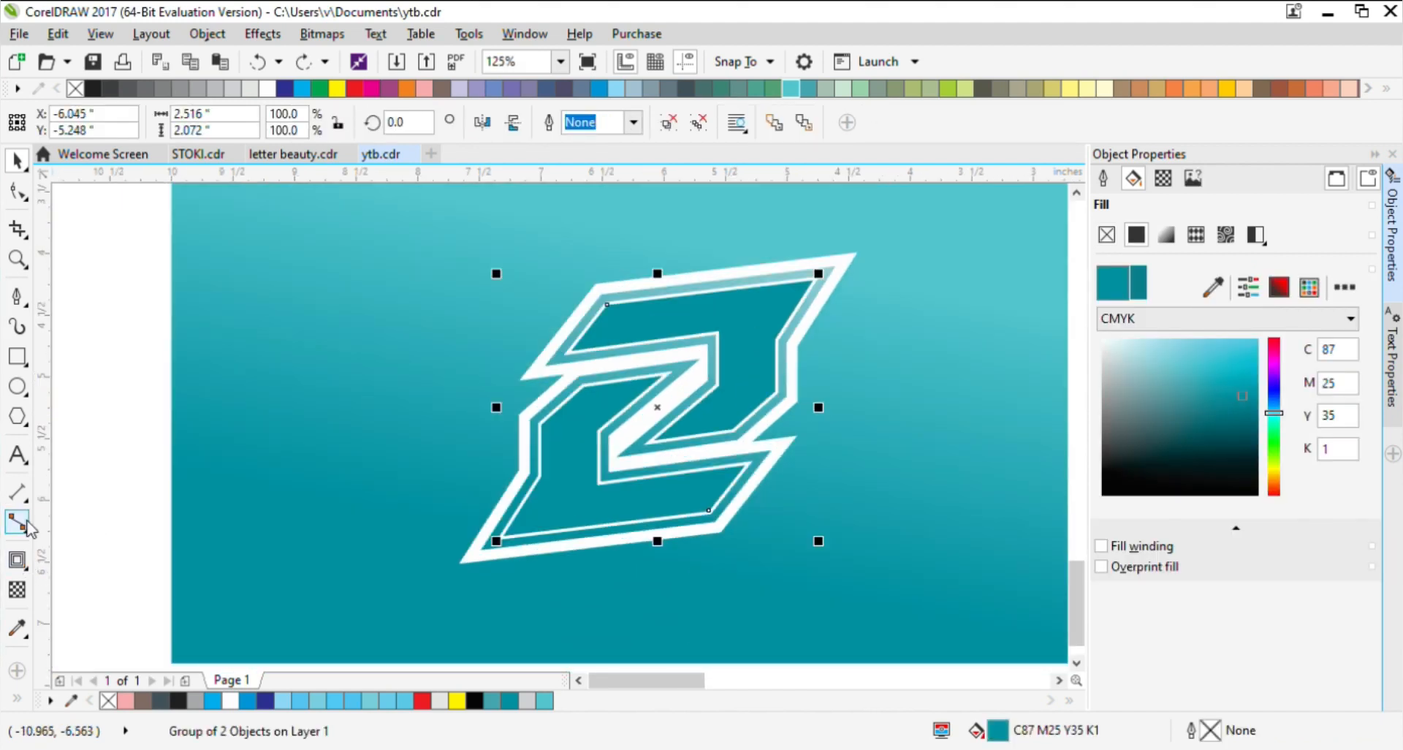
Step: Change the Z's outermost white outline shape to the background's light teal
click(733, 542)
scroll(719, 528, up, 1)
click(718, 529)
click(511, 702)
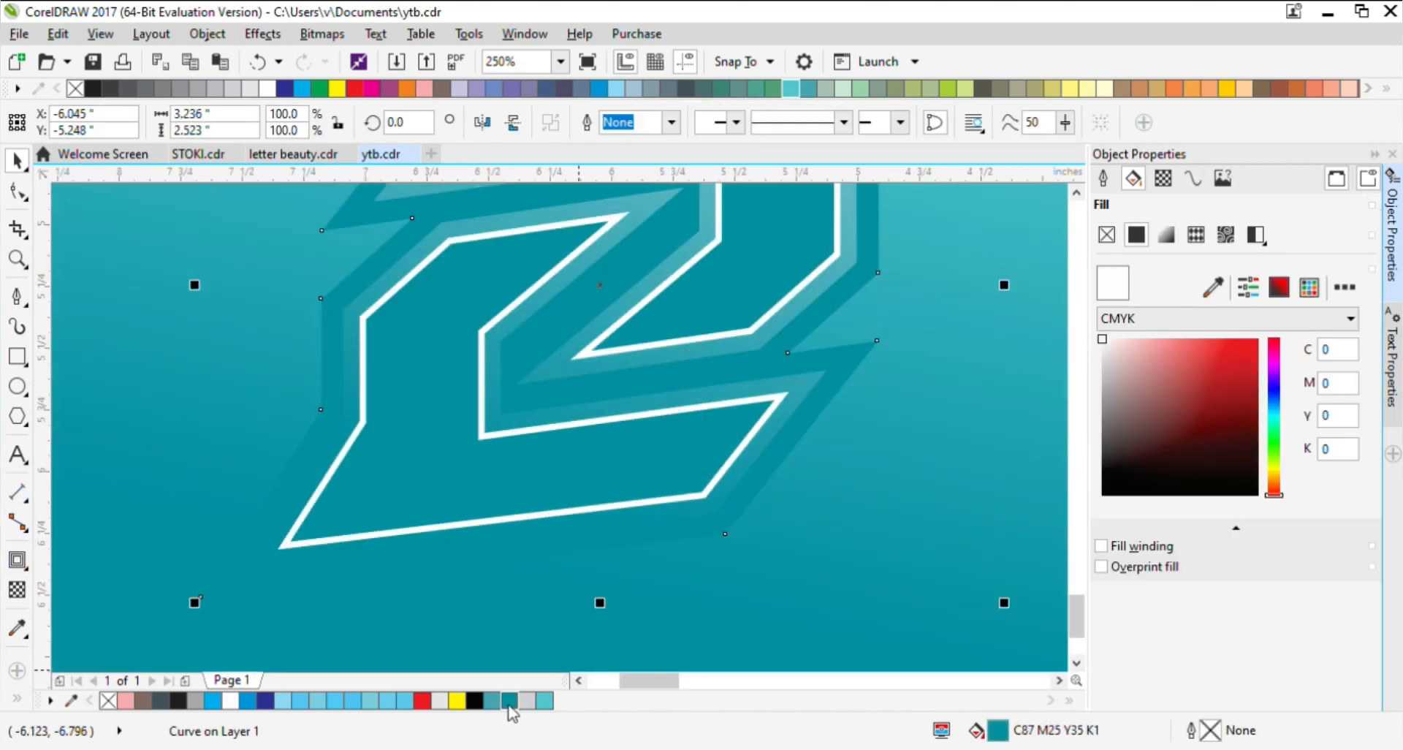
click(545, 701)
click(779, 553)
scroll(779, 554, down, 1)
Step: Replace the gradient on the Z's middle outline shape with a solid black fill
click(808, 412)
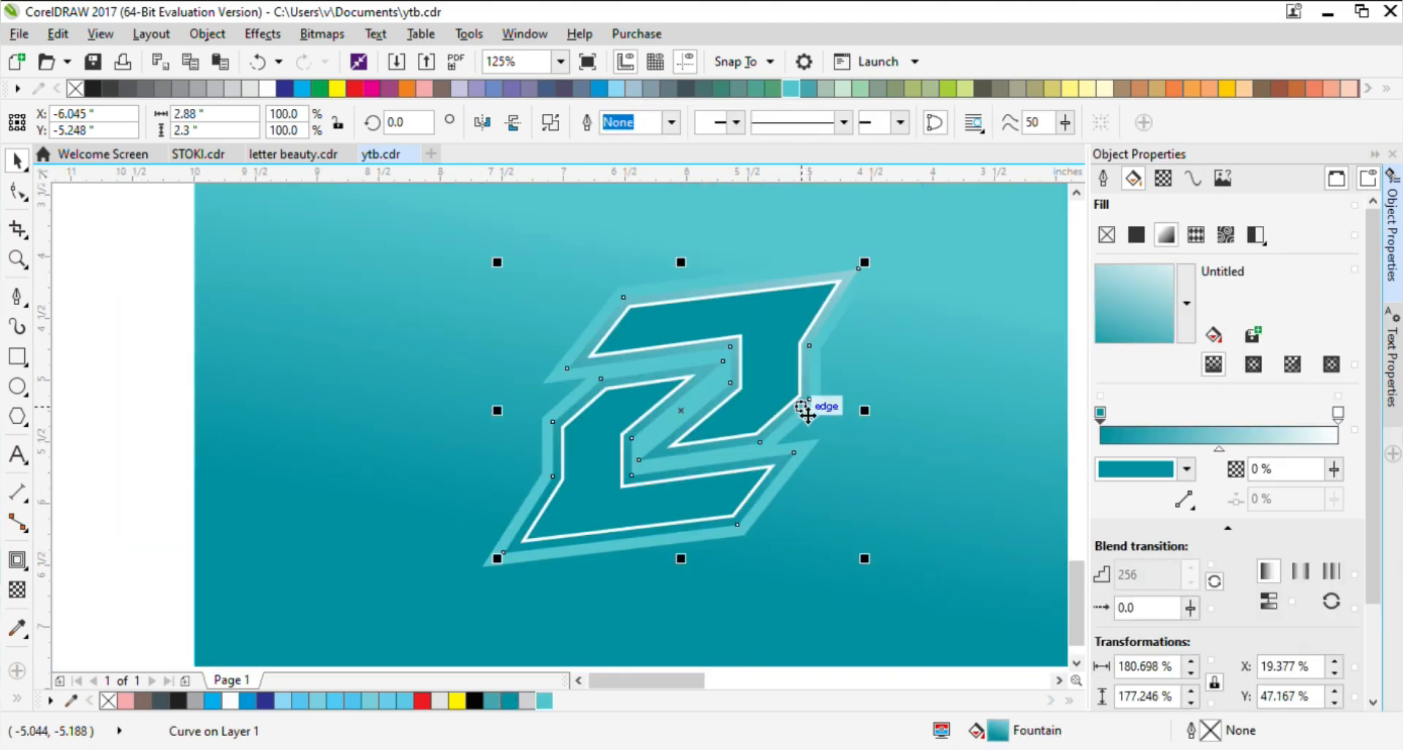
click(475, 700)
click(720, 545)
scroll(795, 510, down, 1)
click(814, 599)
scroll(782, 506, up, 1)
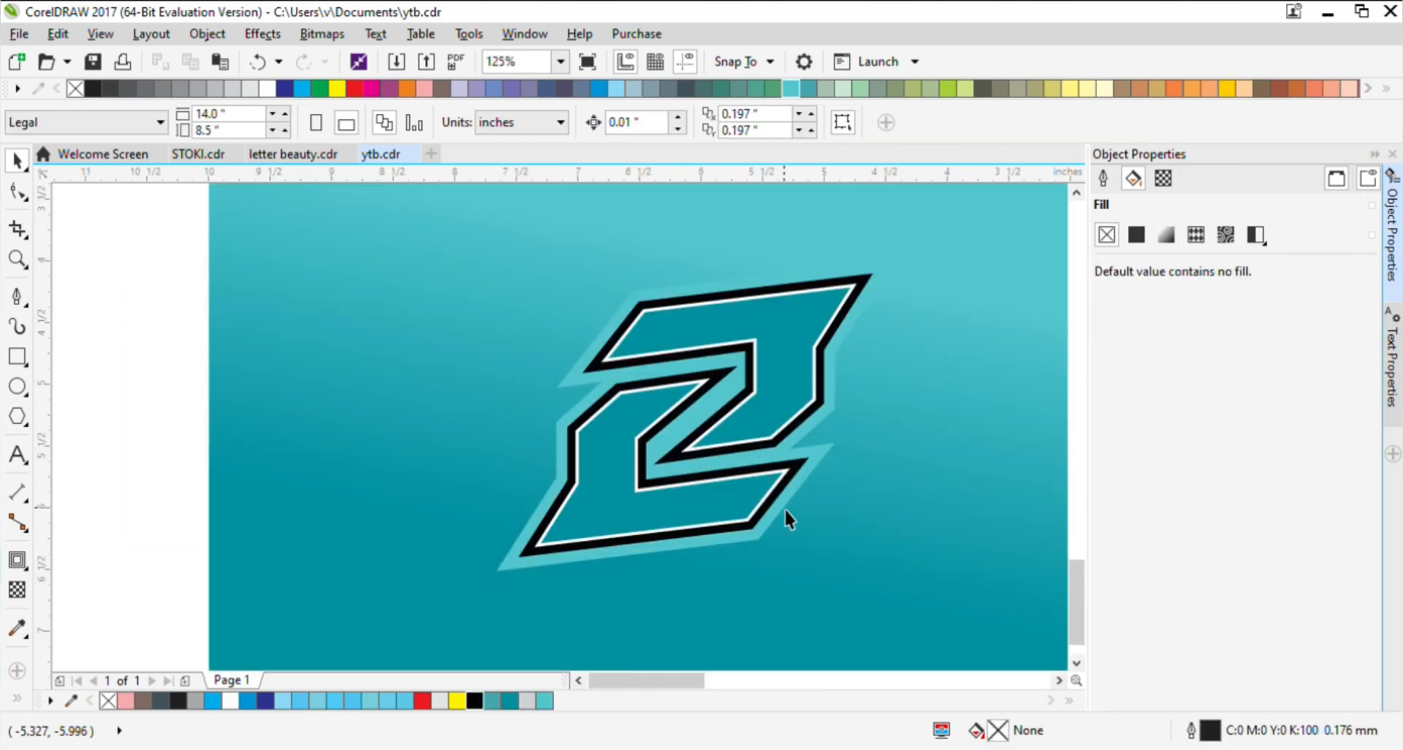
scroll(789, 478, down, 1)
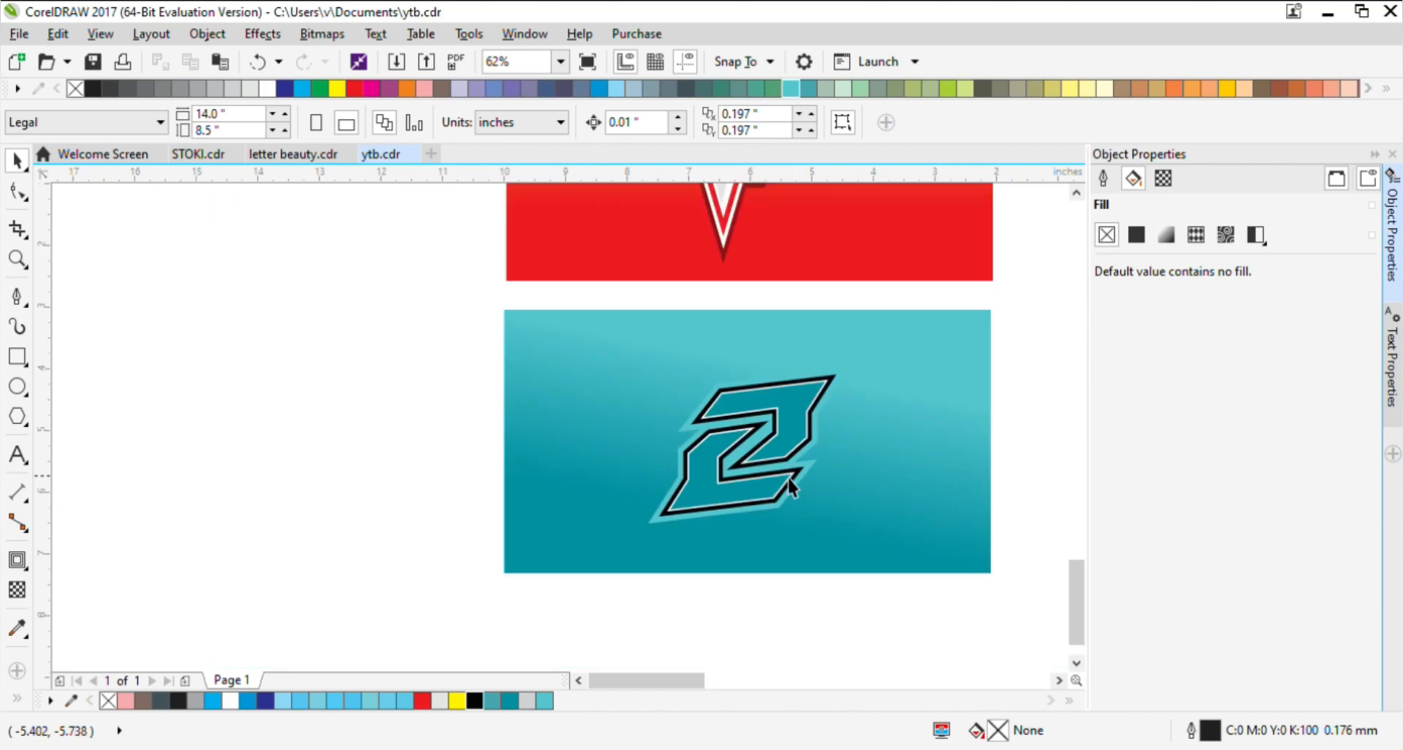
Step: Apply a diagonal gradient to the inner Z shapes, from teal to light yellow at the upper-right tip
scroll(753, 530, up, 1)
click(750, 531)
key(g)
drag(725, 417, 767, 250)
scroll(769, 259, up, 1)
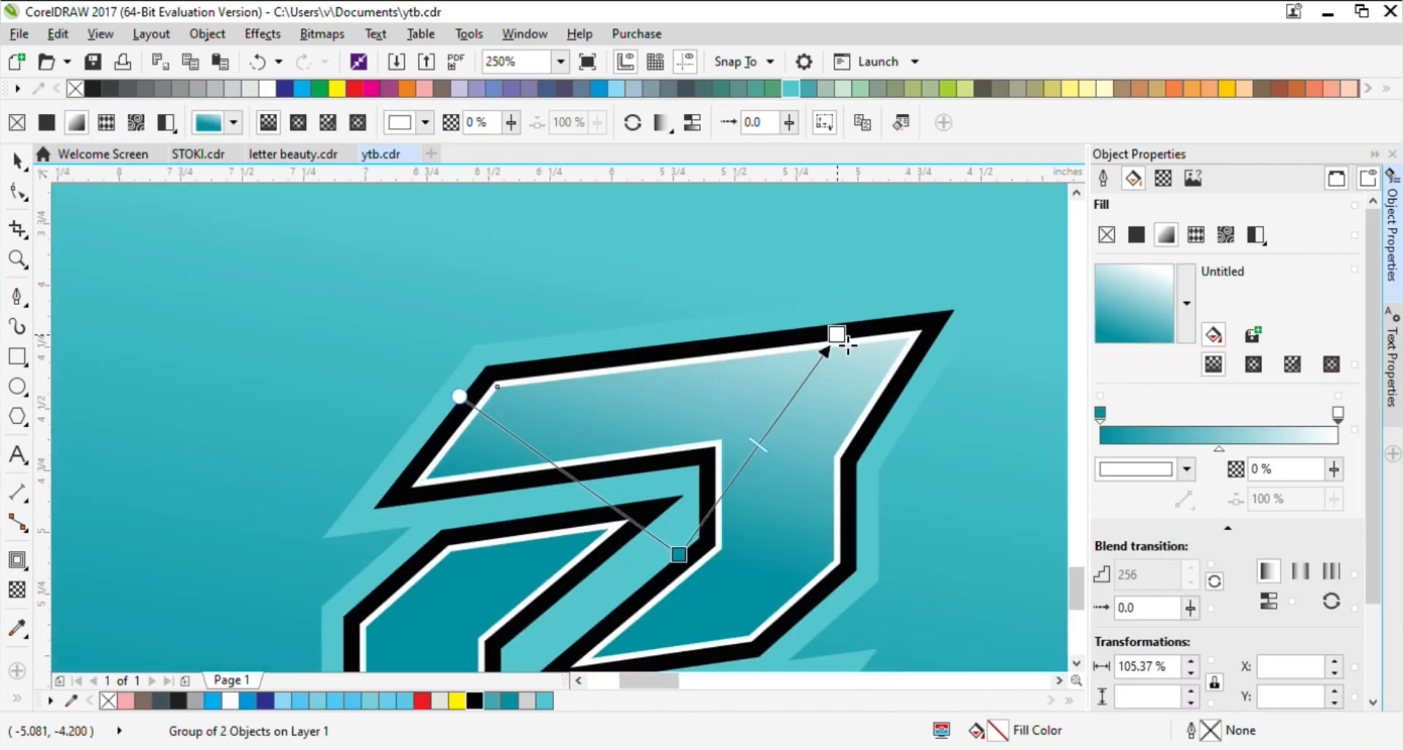
click(337, 89)
click(1069, 88)
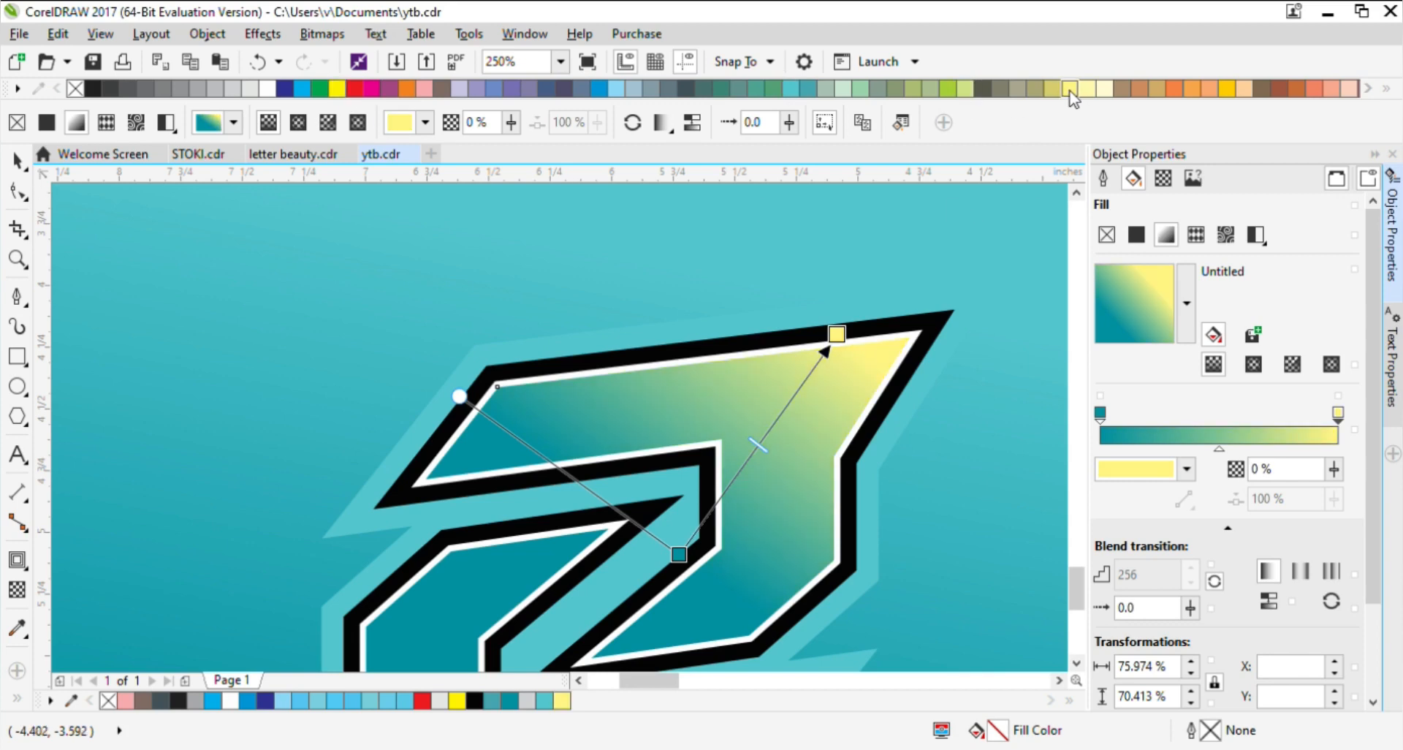
Step: Extend the inner Z's gradient toward its lower half and change the light end colour to lime green
scroll(833, 406, down, 1)
drag(752, 463, 723, 540)
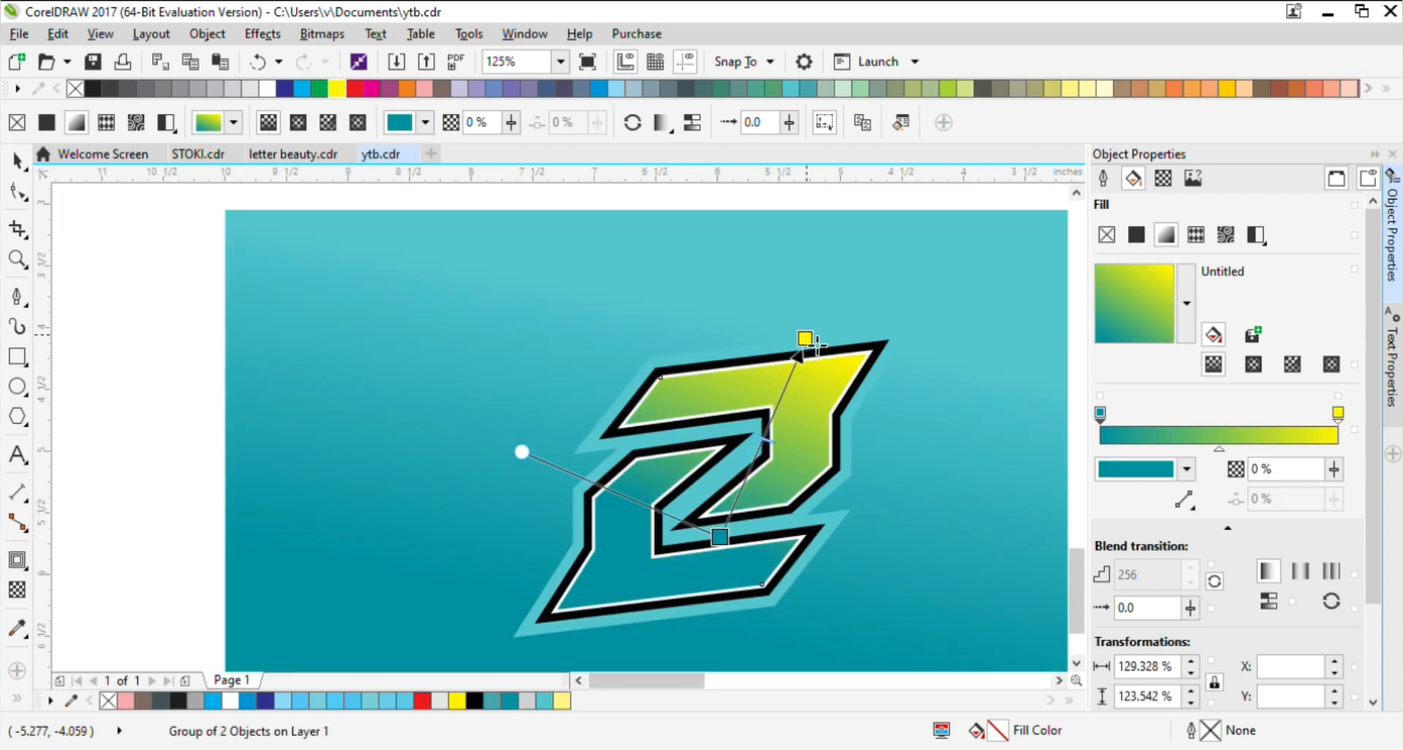
click(993, 550)
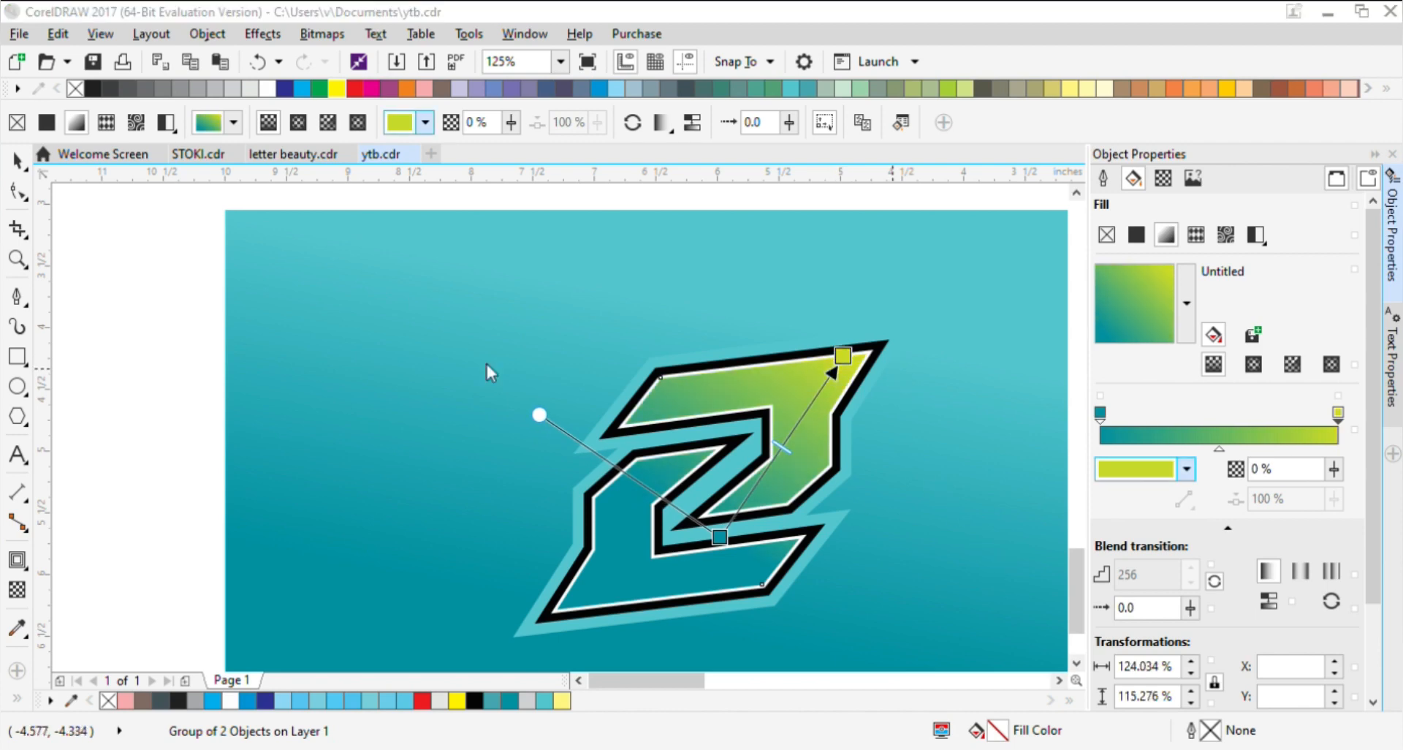
click(16, 161)
scroll(786, 487, down, 2)
key(Escape)
scroll(784, 541, up, 2)
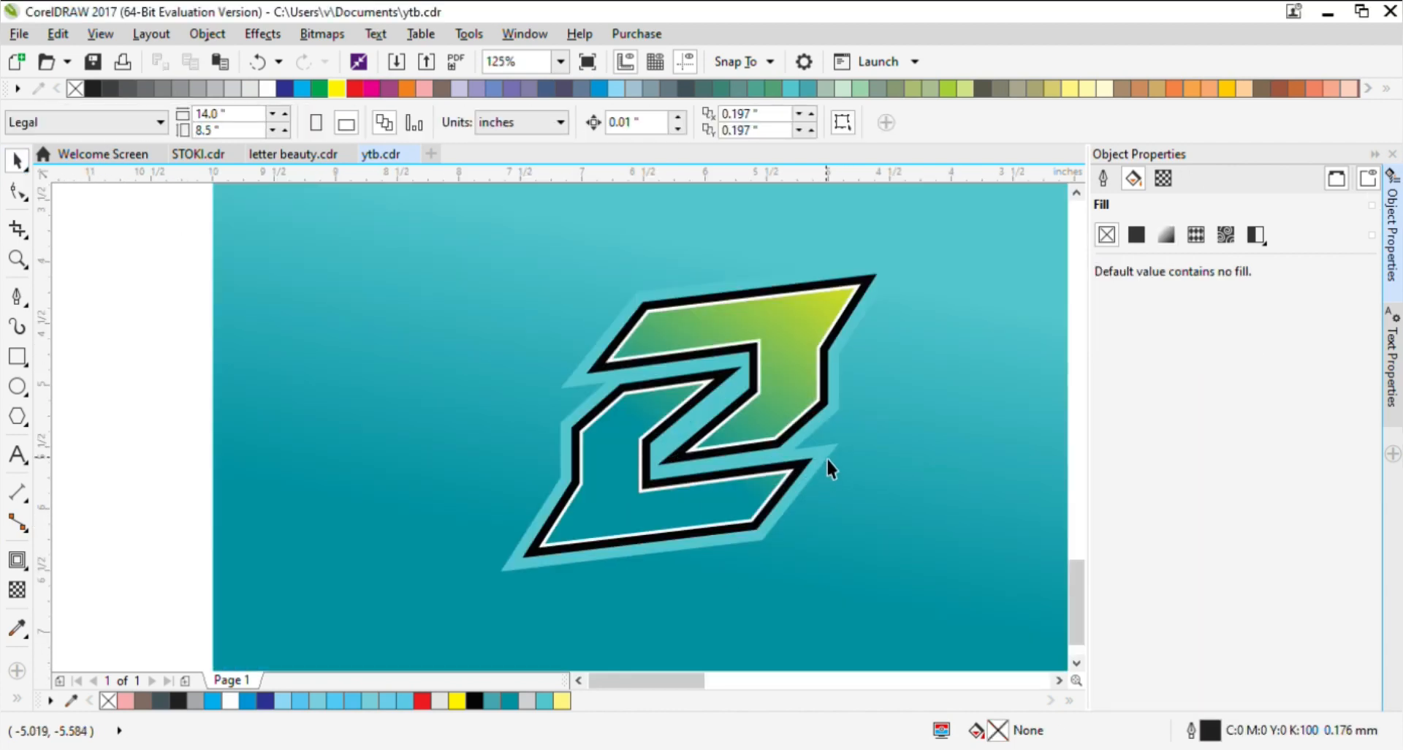
Step: Fill the Z's light teal outermost outline shape with white
click(827, 459)
click(268, 88)
scroll(674, 469, down, 1)
click(731, 609)
scroll(694, 506, up, 2)
Step: Add a one-step inside contour of about 0.049 inch to the Z's white outermost outline shape
click(690, 503)
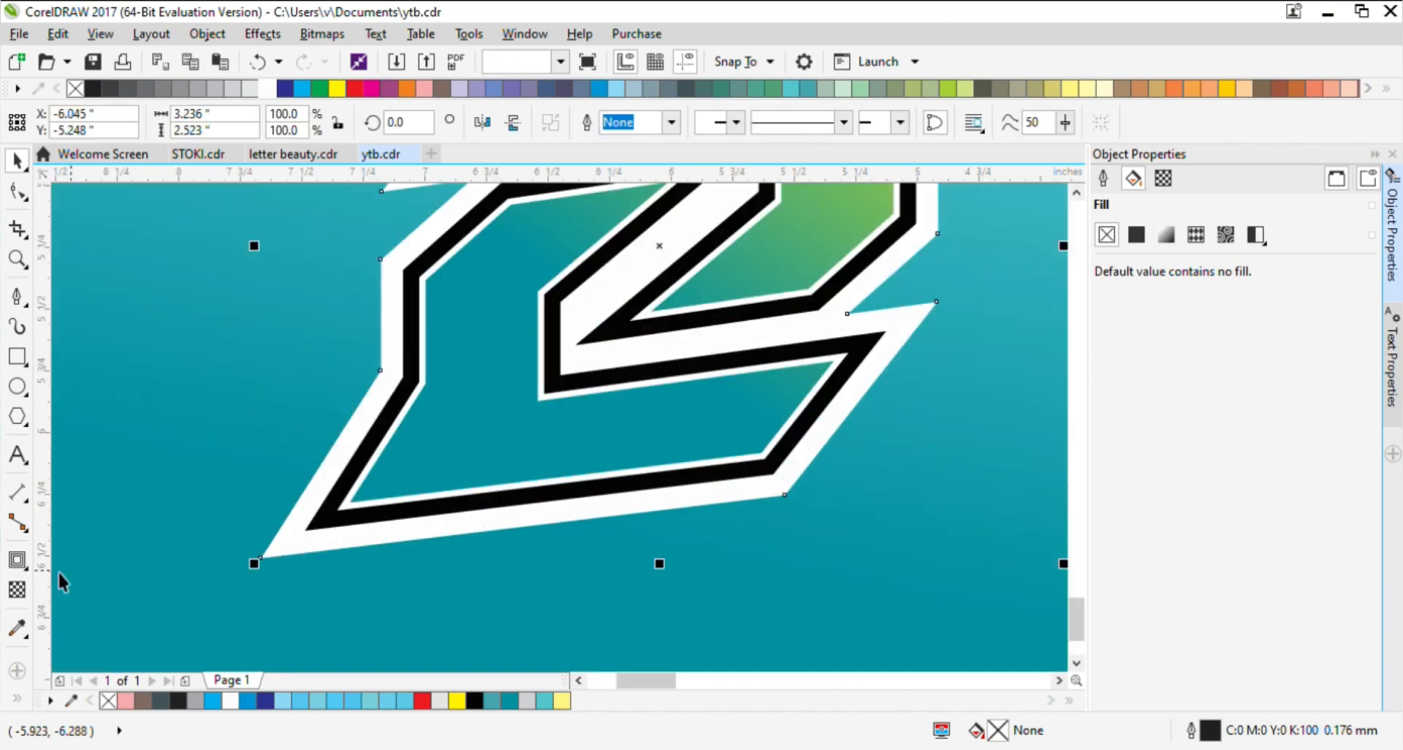
click(16, 560)
scroll(539, 557, up, 2)
drag(686, 627, 723, 582)
scroll(715, 535, down, 3)
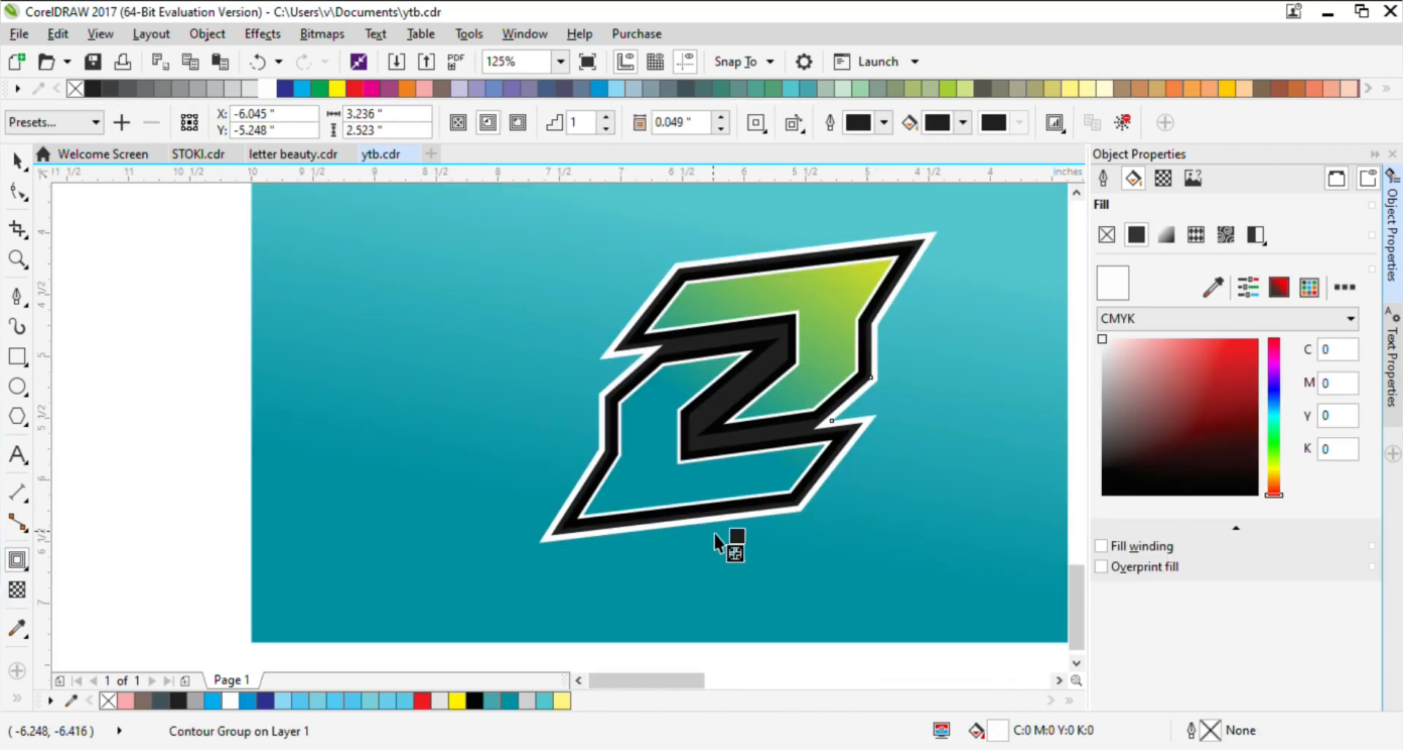
key(space)
click(198, 358)
scroll(562, 541, up, 2)
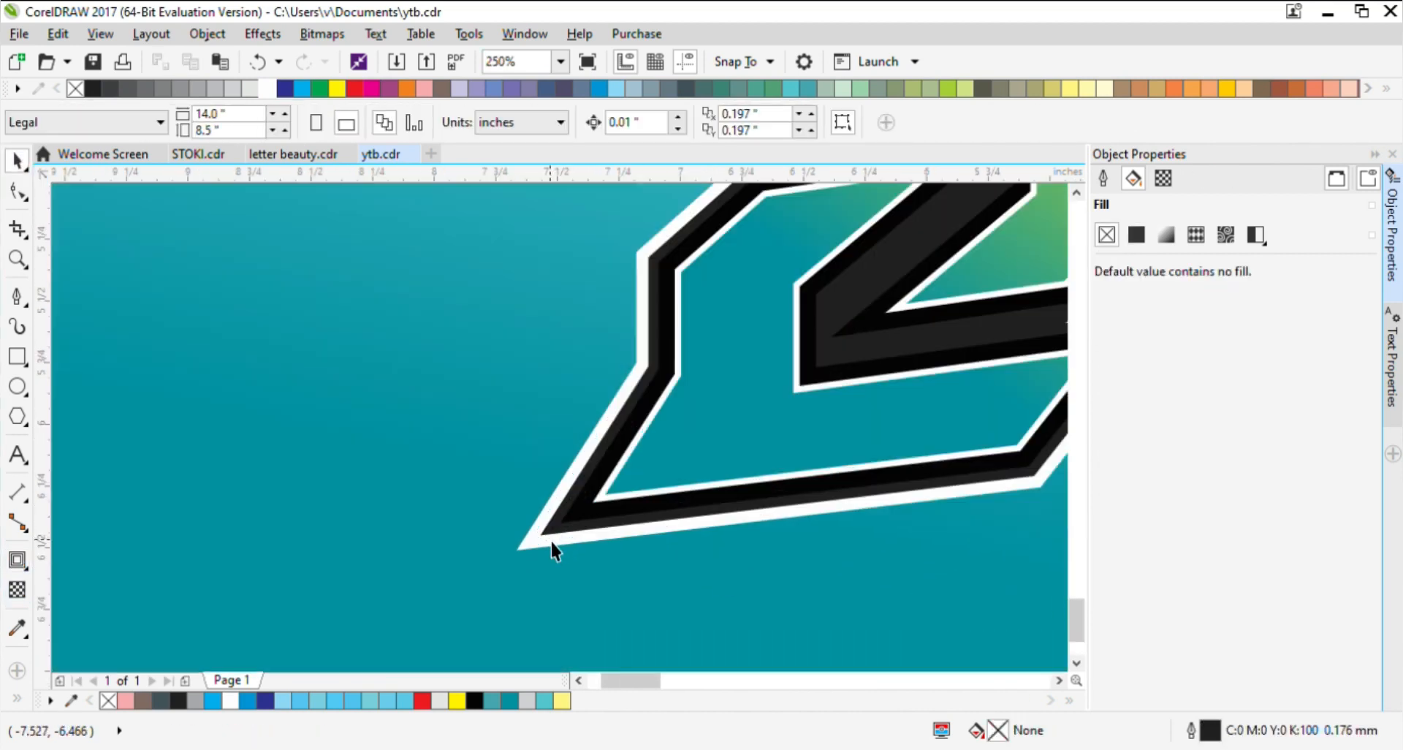
Step: Try a white fill on the new dark contour shape around the Z's black outline
scroll(721, 503, down, 2)
click(927, 409)
click(265, 91)
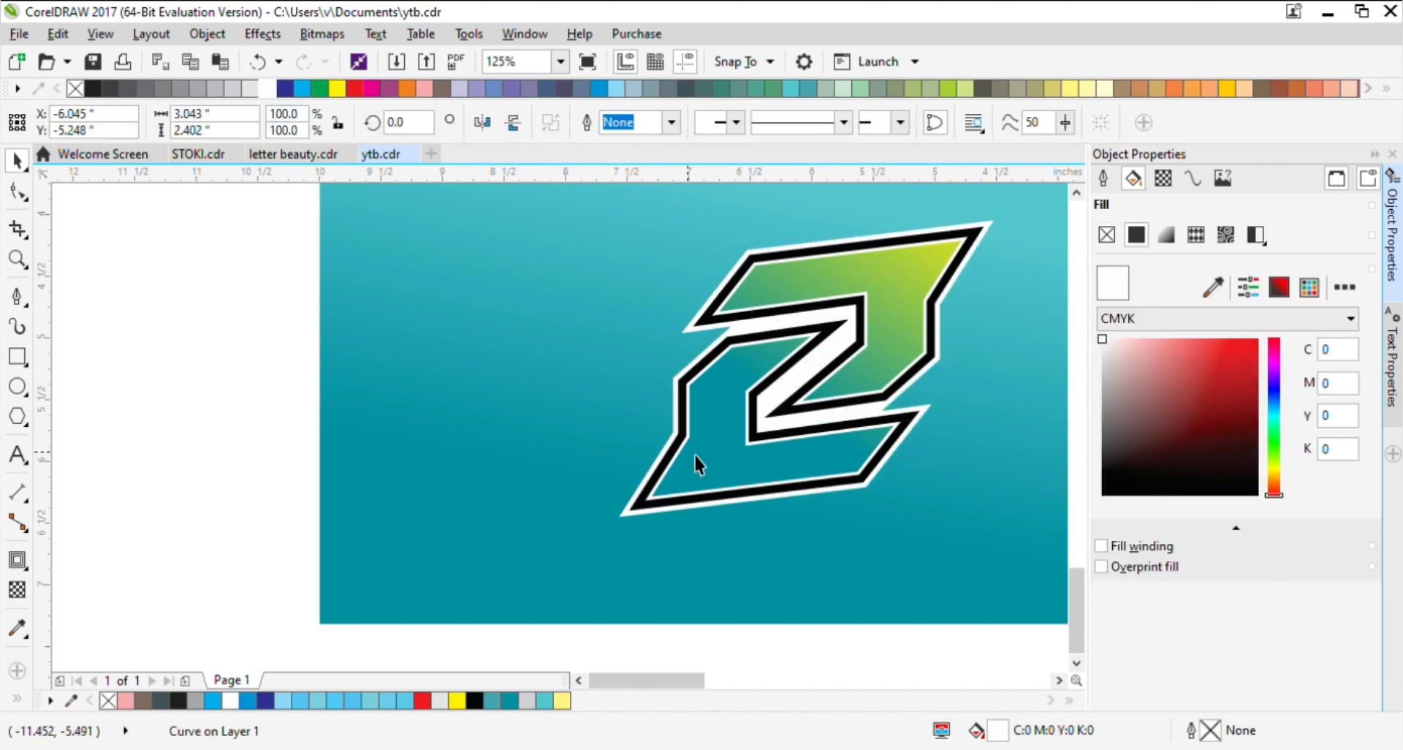
scroll(745, 483, down, 1)
click(858, 612)
Step: Examine the Z's thin white outline up close and alongside the other logos
scroll(798, 488, up, 1)
scroll(950, 424, down, 1)
scroll(942, 438, up, 1)
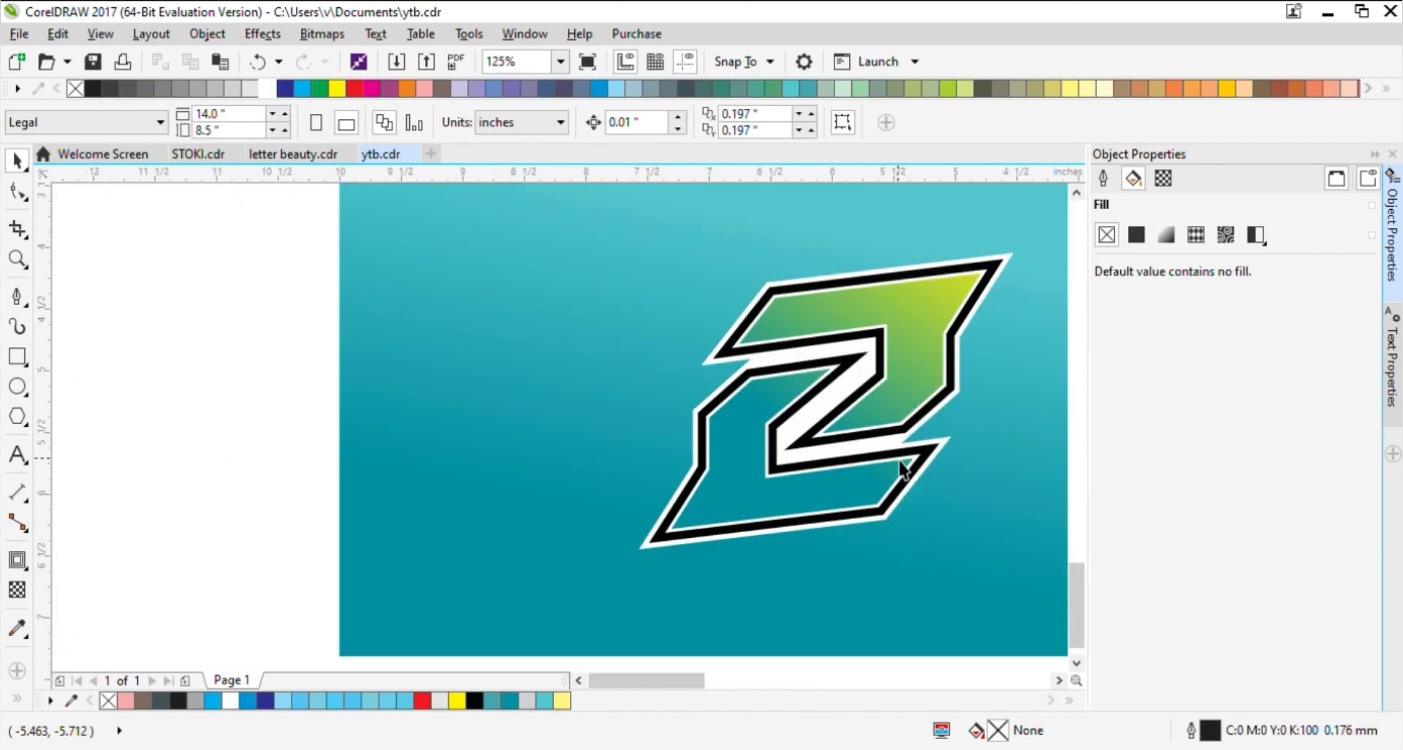
scroll(930, 458, down, 1)
scroll(910, 464, up, 1)
scroll(897, 482, down, 1)
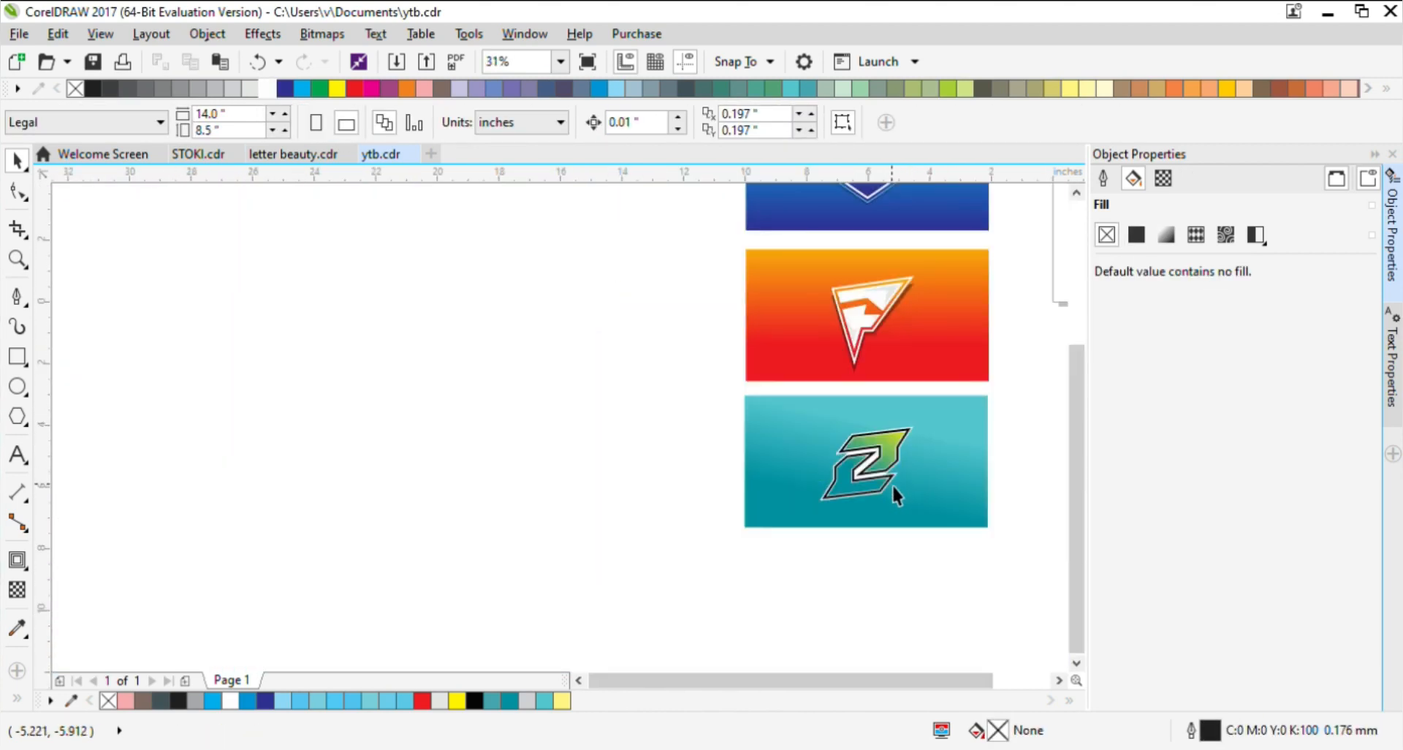
scroll(896, 480, up, 1)
click(902, 482)
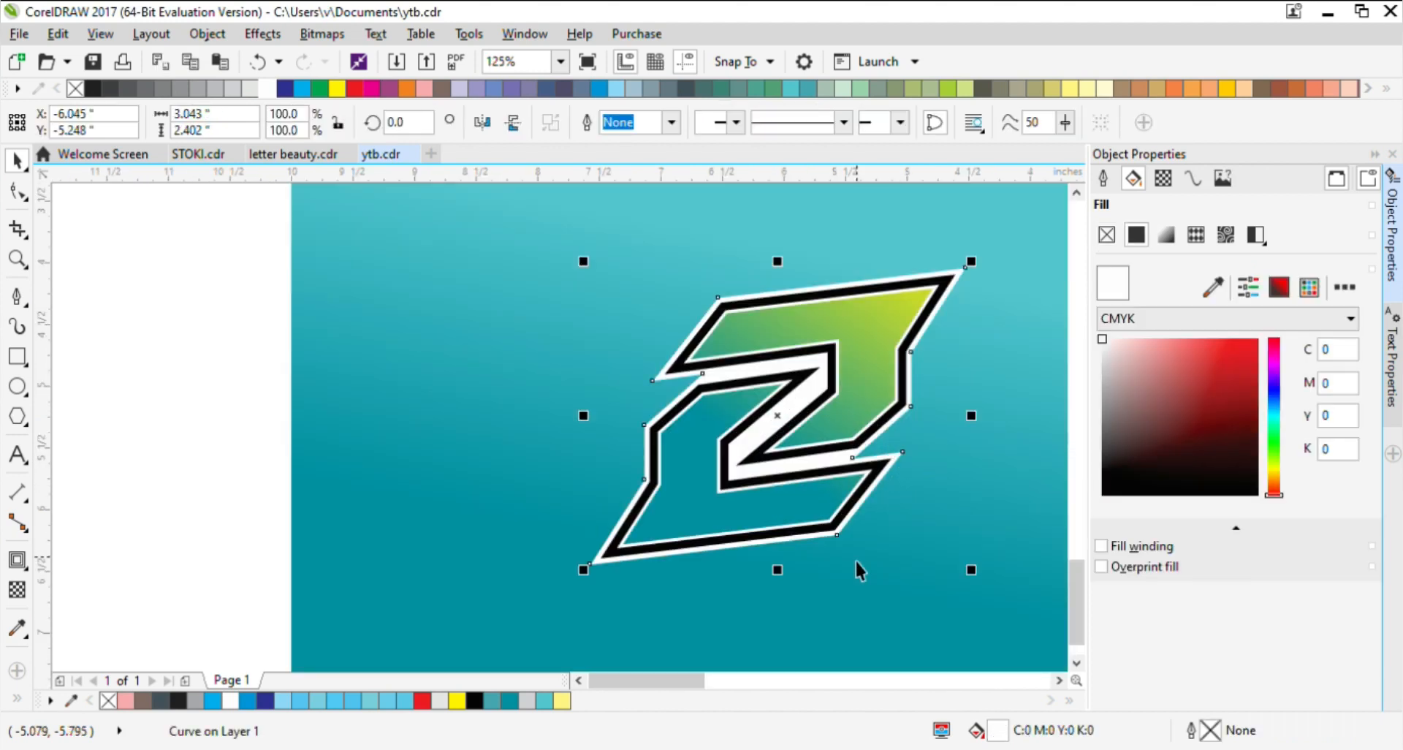
Step: Undo the last two outline changes and delete the dark contour shape inside the Z's white outer outline
key(ctrl+z)
key(ctrl+z)
click(862, 607)
scroll(910, 446, up, 1)
click(908, 460)
click(17, 192)
click(18, 160)
scroll(801, 423, down, 2)
click(802, 526)
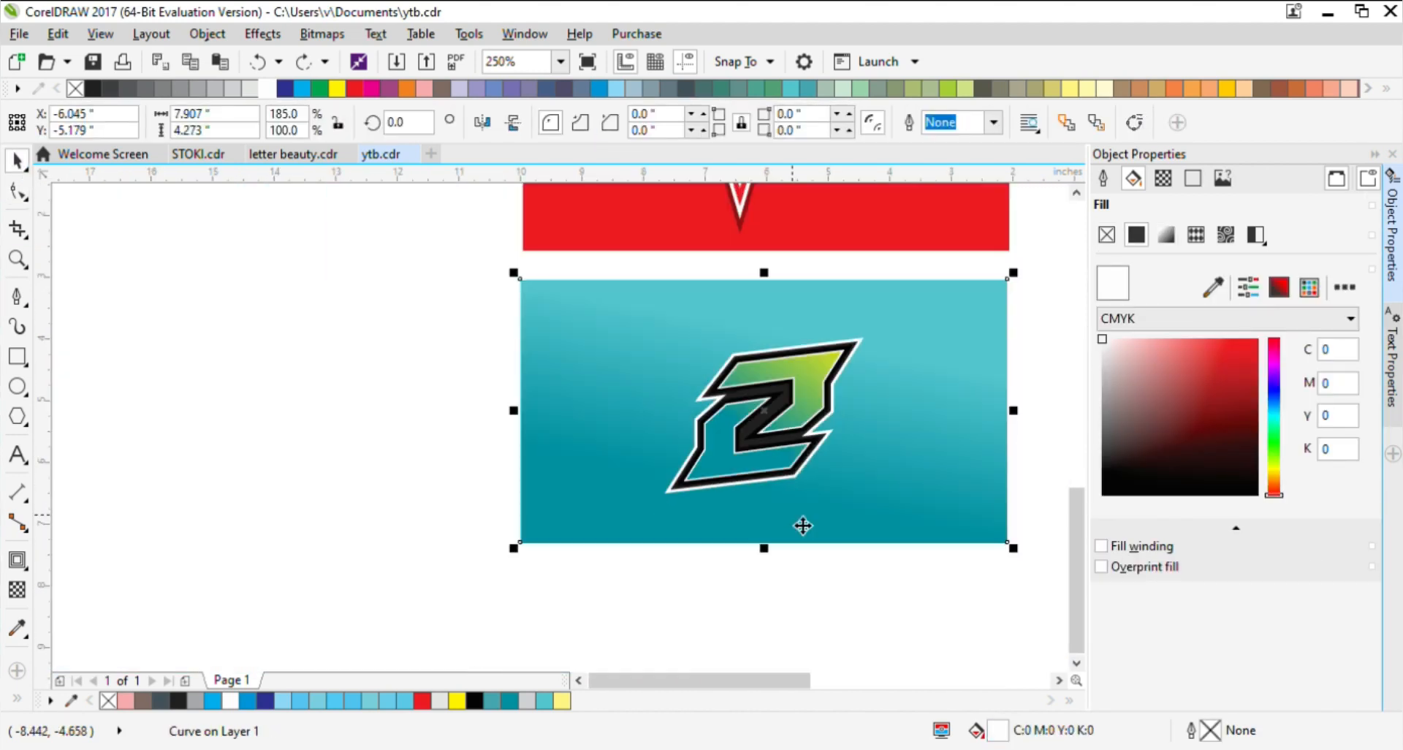
key(Escape)
scroll(818, 440, up, 2)
click(837, 413)
key(Delete)
scroll(839, 460, down, 2)
scroll(842, 482, up, 1)
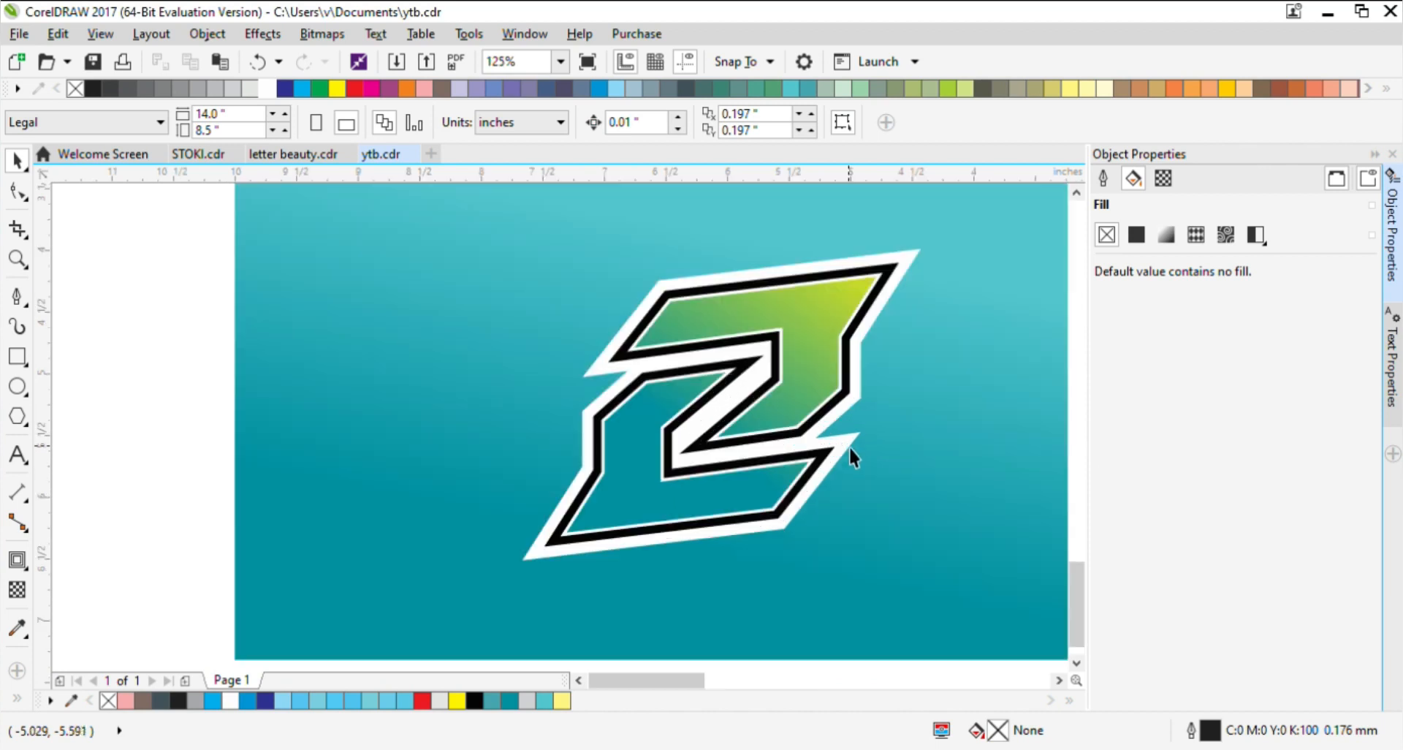
Step: Add a one-step outside contour of about 0.041 inch to the Z's black outline and break it apart
click(771, 520)
scroll(772, 521, up, 1)
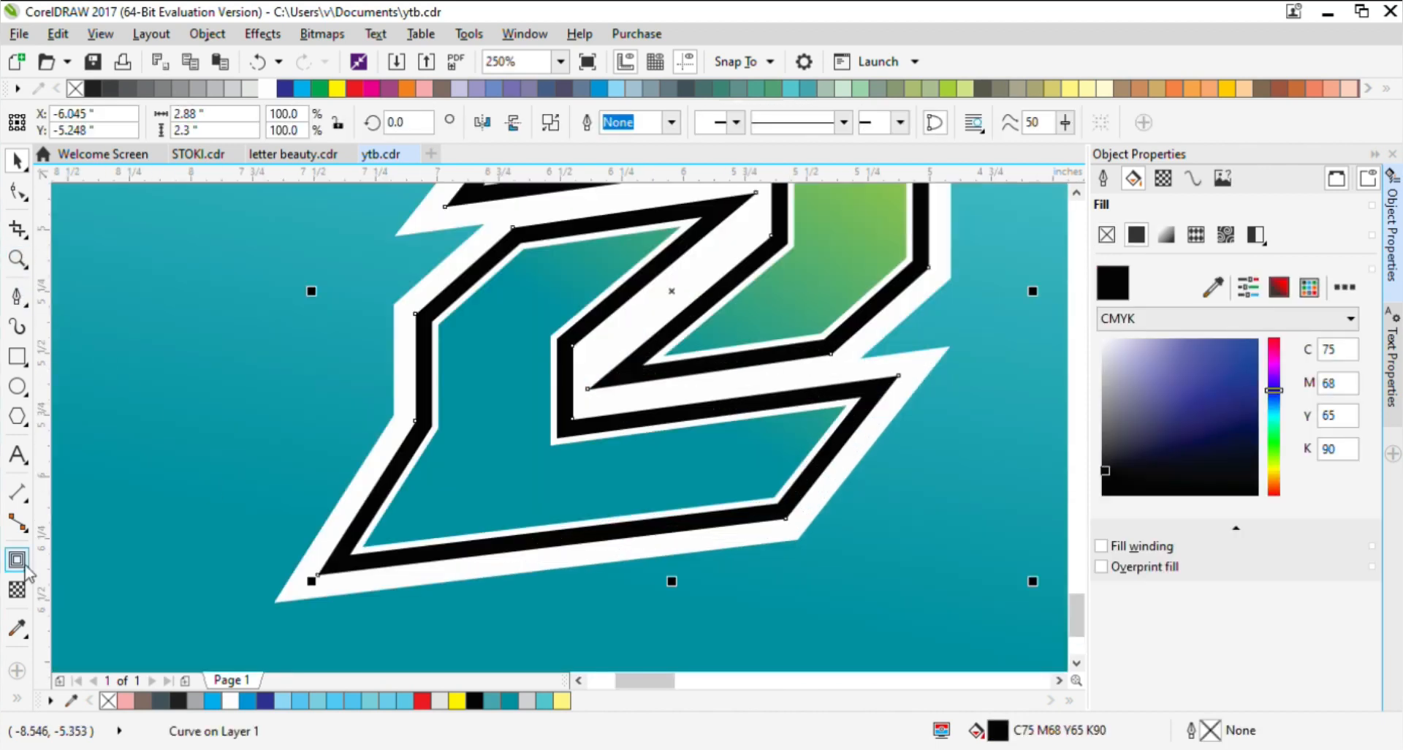
scroll(602, 460, up, 2)
drag(603, 461, 859, 723)
scroll(851, 580, down, 3)
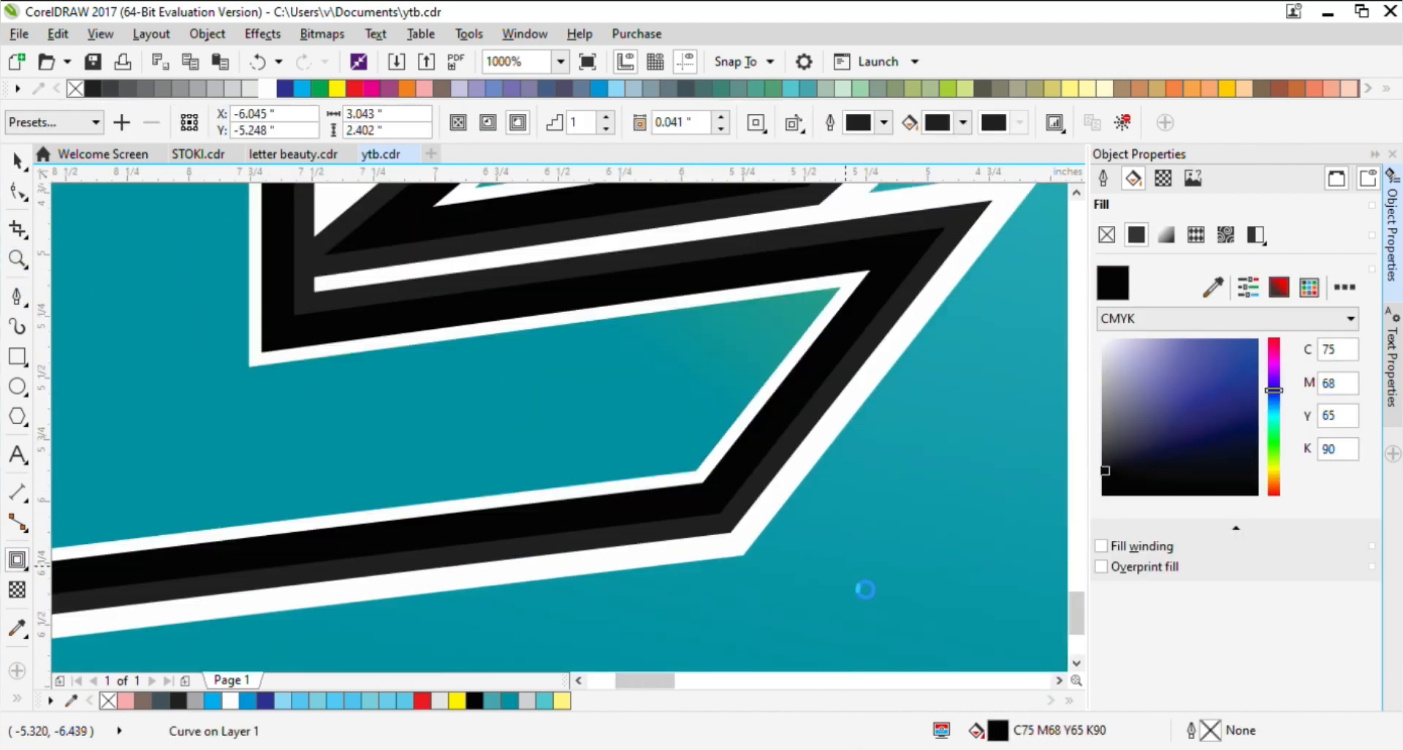
key(ctrl+k)
click(17, 161)
click(120, 299)
Step: Make the new contour shape around the black outline white and move it back one level in the stacking order
scroll(805, 394, up, 2)
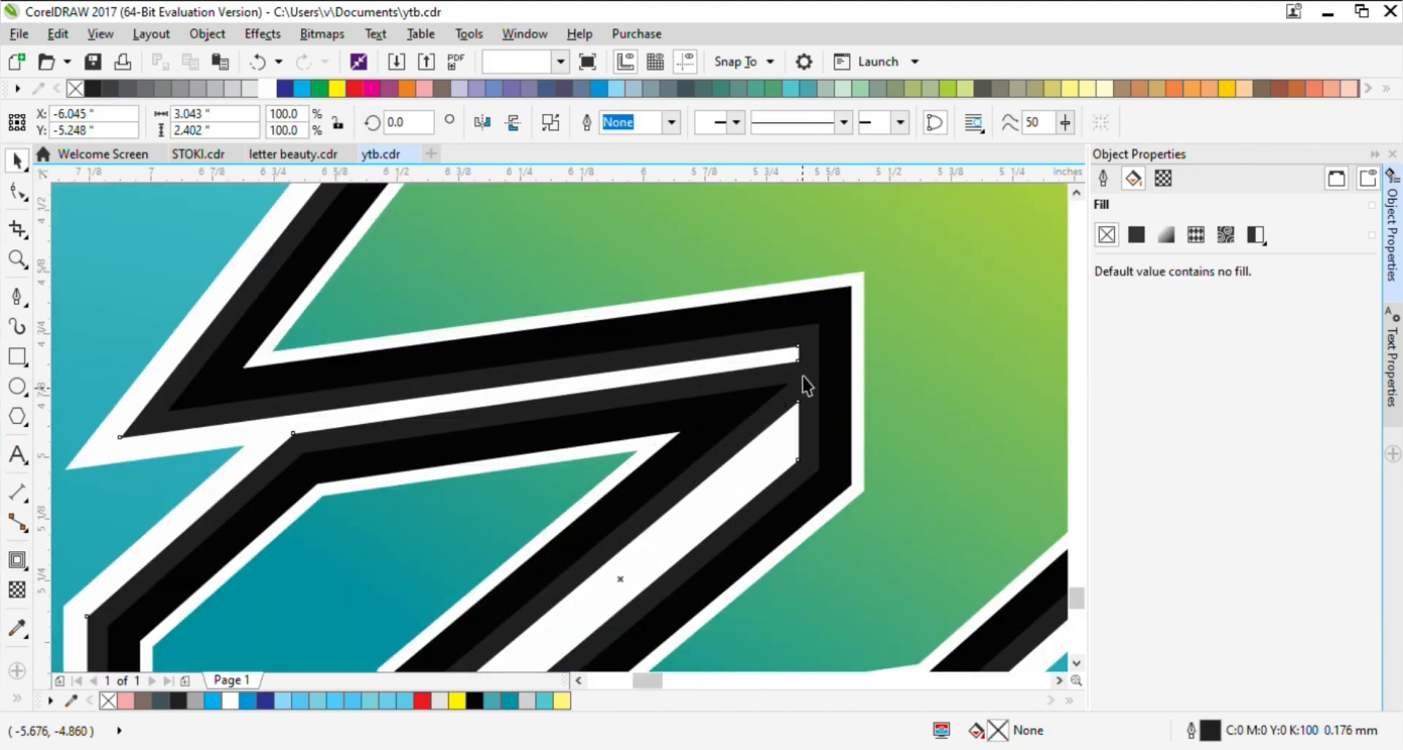
click(803, 375)
scroll(771, 378, down, 1)
key(ctrl+Page_Down)
scroll(604, 304, down, 2)
key(Escape)
Step: Recolour the Z's outermost shape from white to teal and give it a uniform transparency of 50 as a shadow
scroll(603, 462, up, 1)
click(605, 465)
click(509, 700)
scroll(666, 573, down, 1)
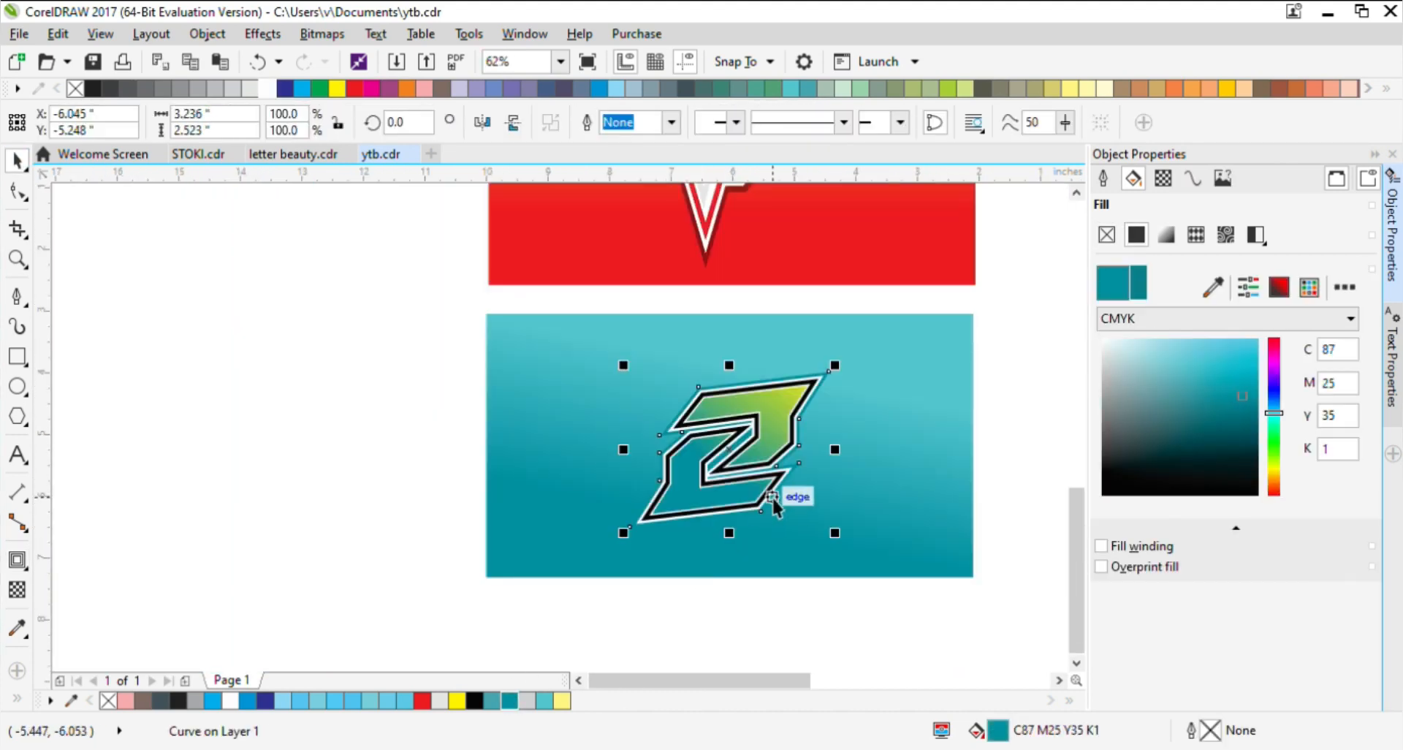
click(21, 591)
click(45, 122)
click(17, 160)
Step: Offset the transparent shadow shape down and to the left of the Z, to about X -6.17 and Y -5.338 inches
scroll(731, 486, up, 2)
drag(721, 338, 709, 359)
scroll(725, 459, down, 1)
scroll(577, 555, up, 2)
drag(613, 530, 576, 537)
scroll(579, 539, down, 2)
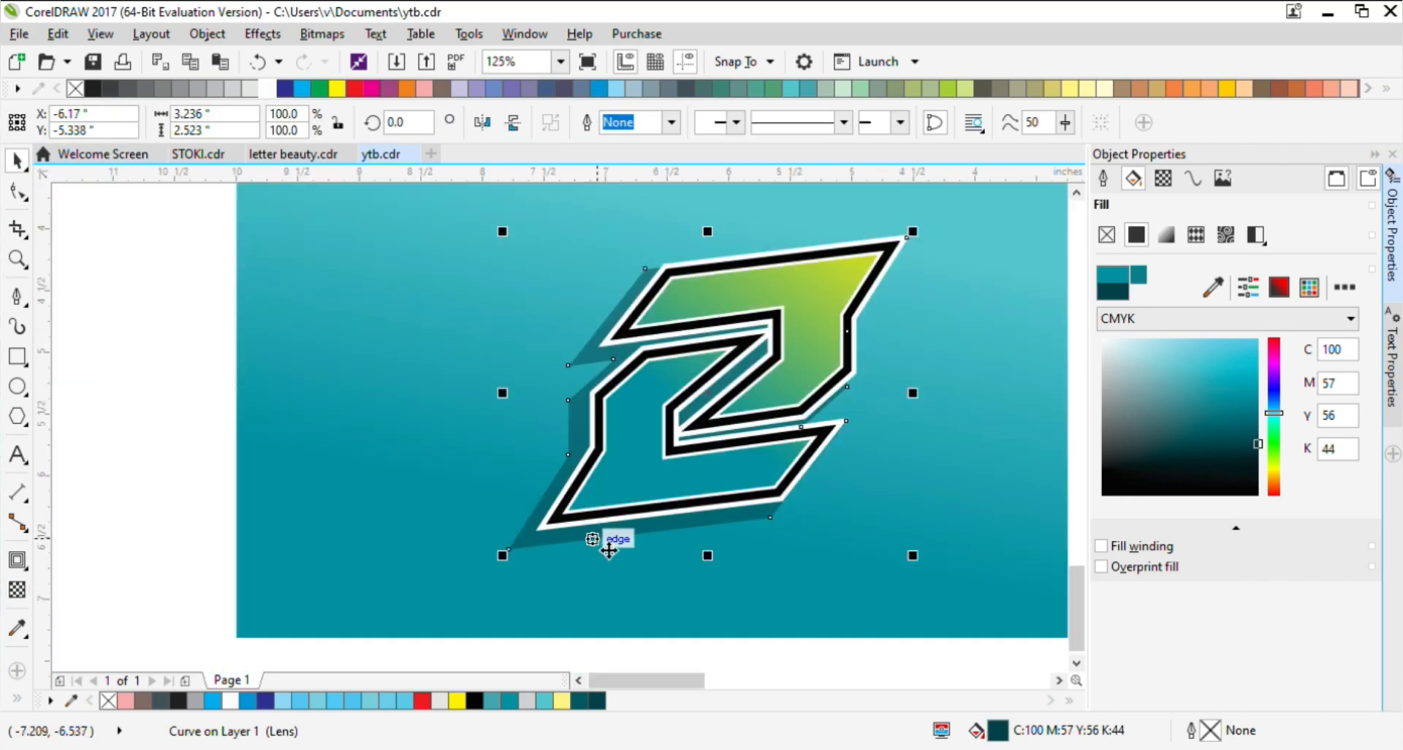
Step: Move the shadow shape closer to the Z, to about X -6.097 and Y -5.287 inches
scroll(681, 540, up, 1)
drag(764, 506, 743, 512)
scroll(747, 519, up, 1)
mouse_move(785, 511)
mouse_down()
mouse_move(767, 517)
mouse_move(800, 499)
mouse_up()
scroll(781, 509, down, 2)
scroll(788, 511, up, 1)
scroll(800, 500, down, 1)
scroll(586, 531, up, 2)
drag(587, 512, 625, 500)
scroll(613, 527, down, 4)
key(Escape)
Step: Darken the Z's shadow shape to a C100 M62 Y59 K57 fill
scroll(638, 519, up, 1)
scroll(577, 539, up, 3)
click(655, 529)
scroll(856, 473, down, 3)
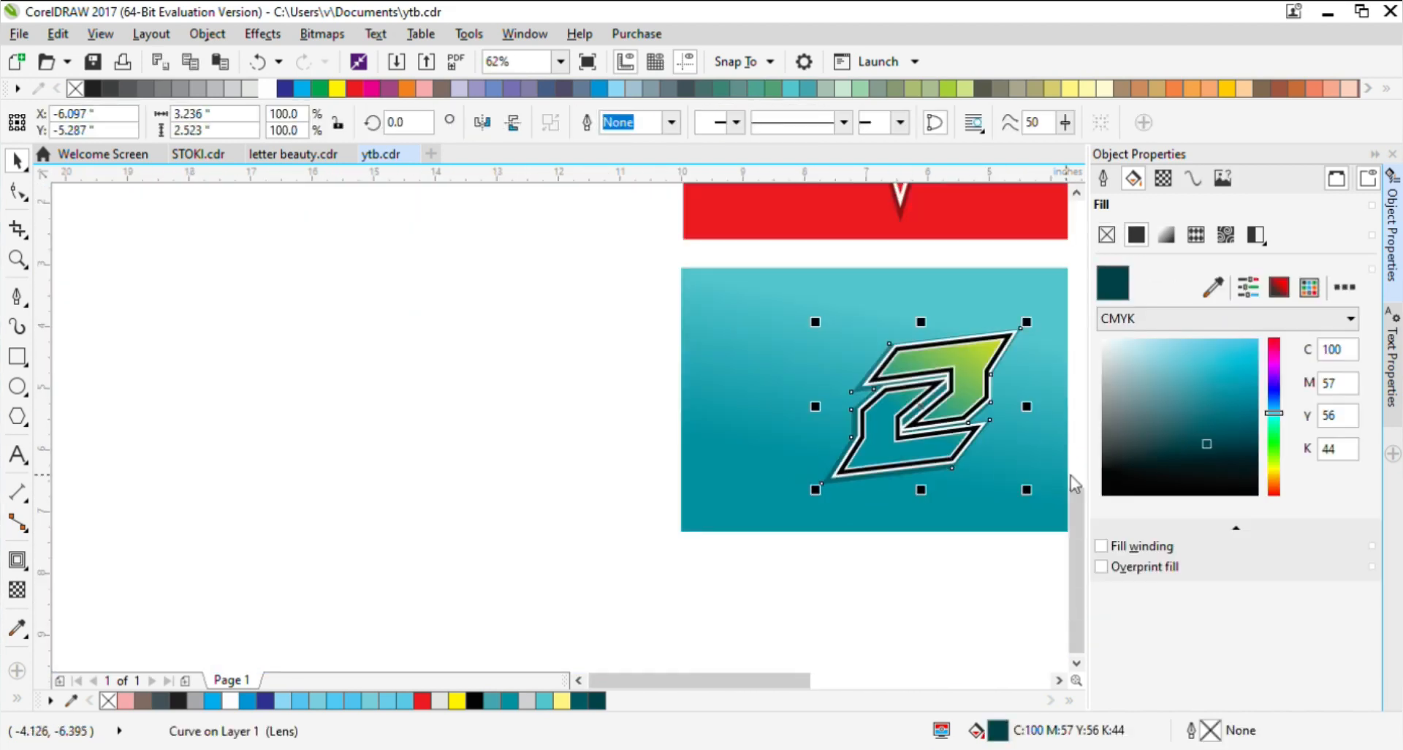
click(1207, 451)
click(17, 589)
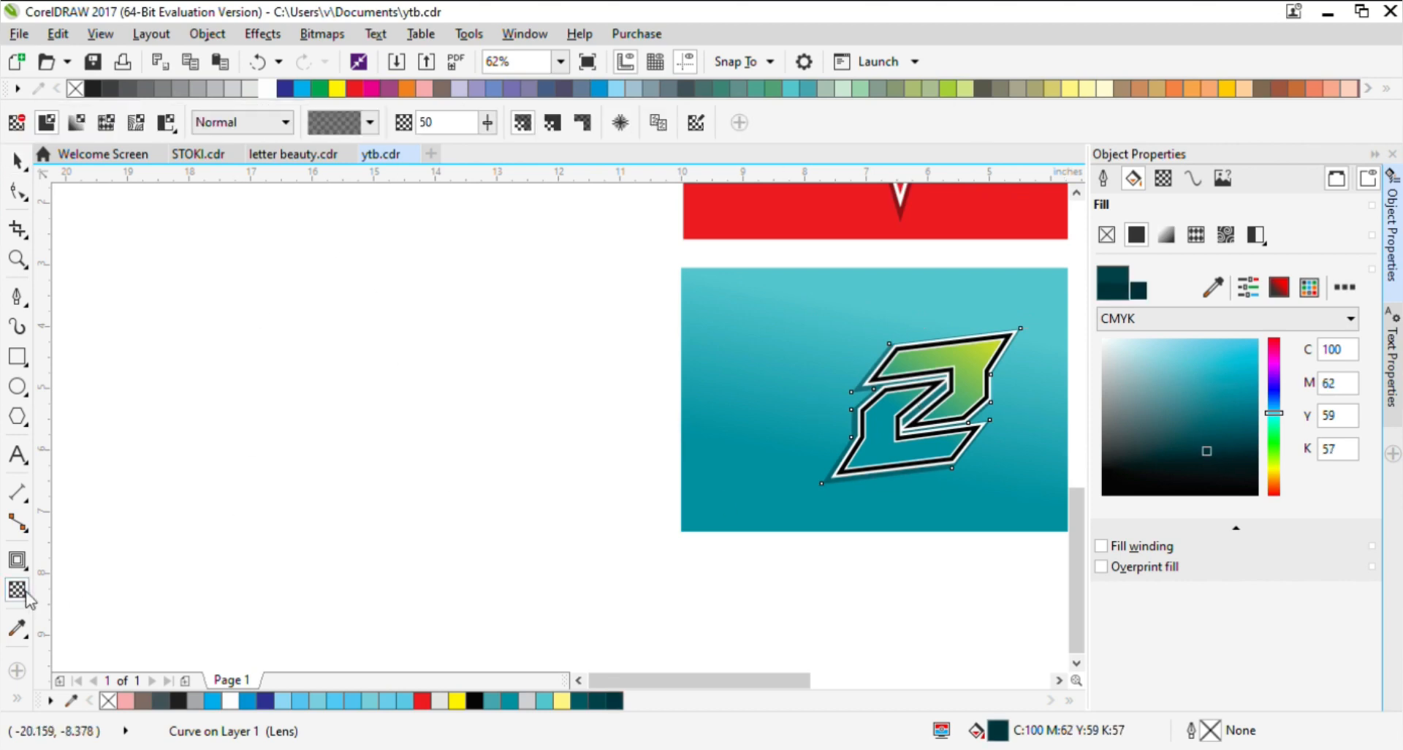
click(18, 159)
scroll(853, 481, down, 2)
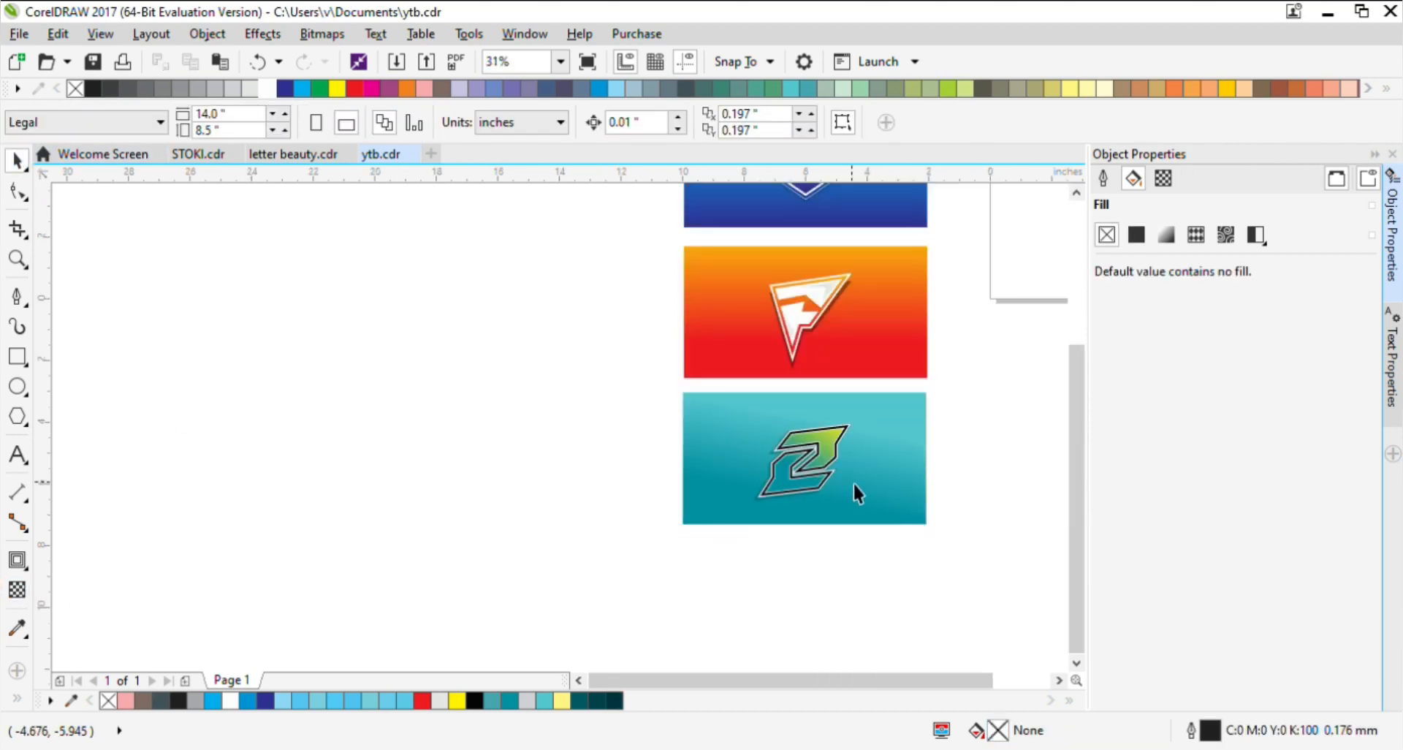
scroll(870, 532, up, 3)
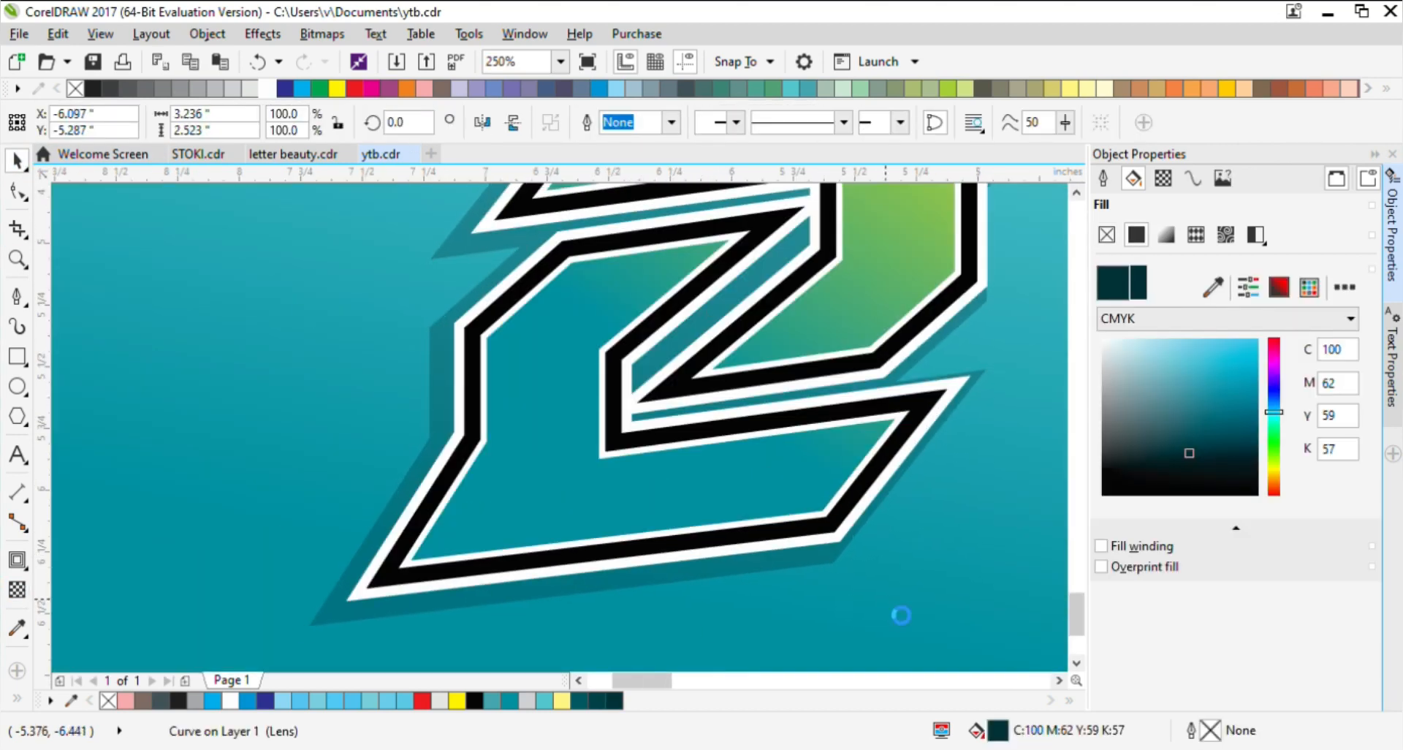
Step: Examine the Z's shadow against the teal background, including the edge around the lower corner of the letter
scroll(886, 611, down, 3)
scroll(886, 612, down, 2)
click(944, 608)
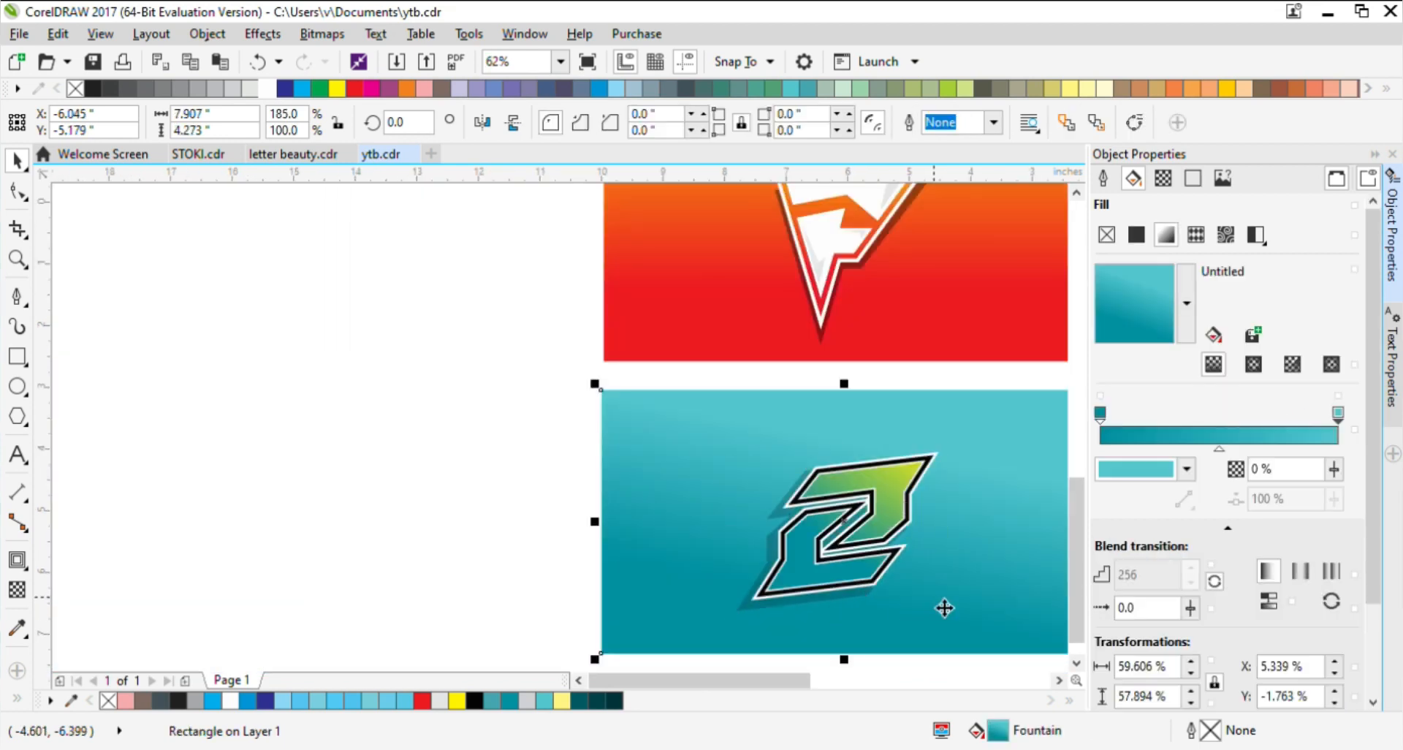
key(Escape)
scroll(881, 590, up, 1)
double_click(835, 604)
scroll(857, 593, up, 3)
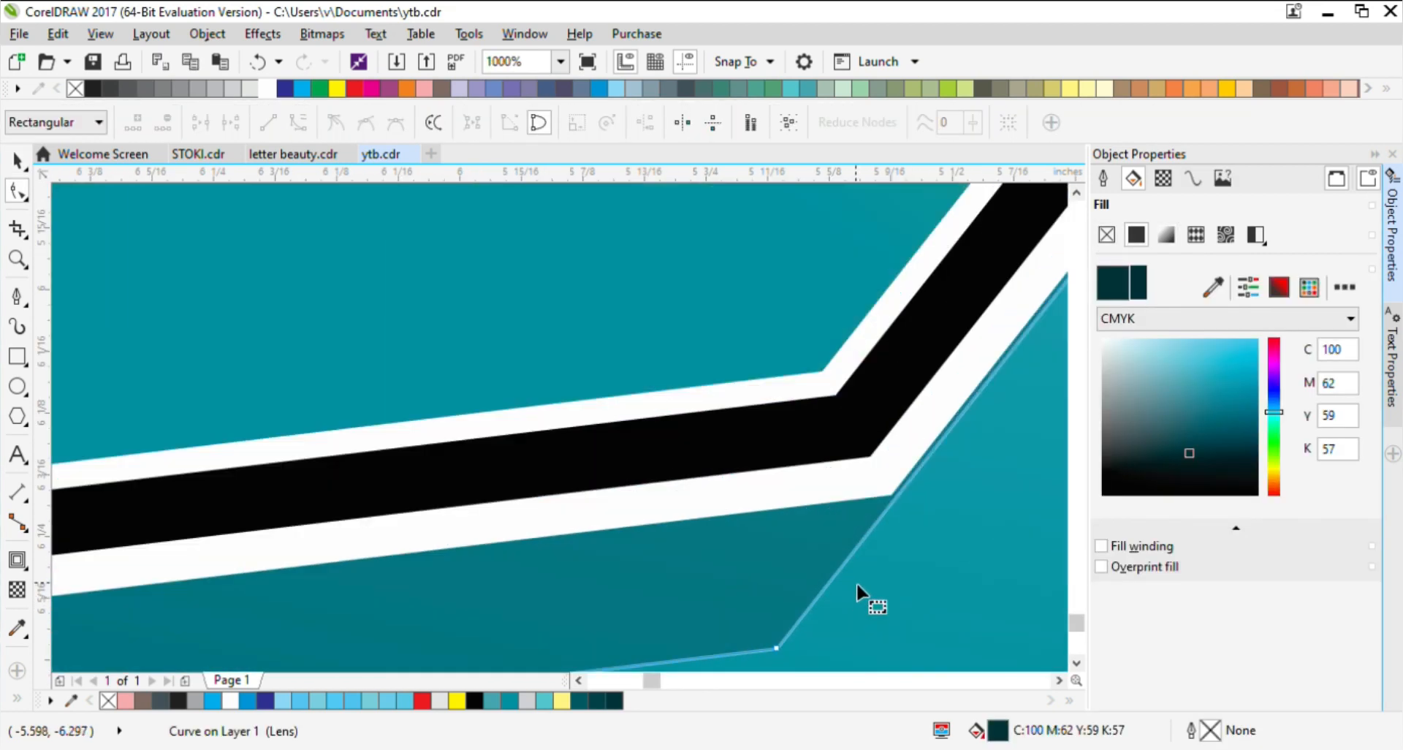
click(18, 165)
scroll(592, 454, down, 6)
key(Escape)
scroll(761, 529, up, 2)
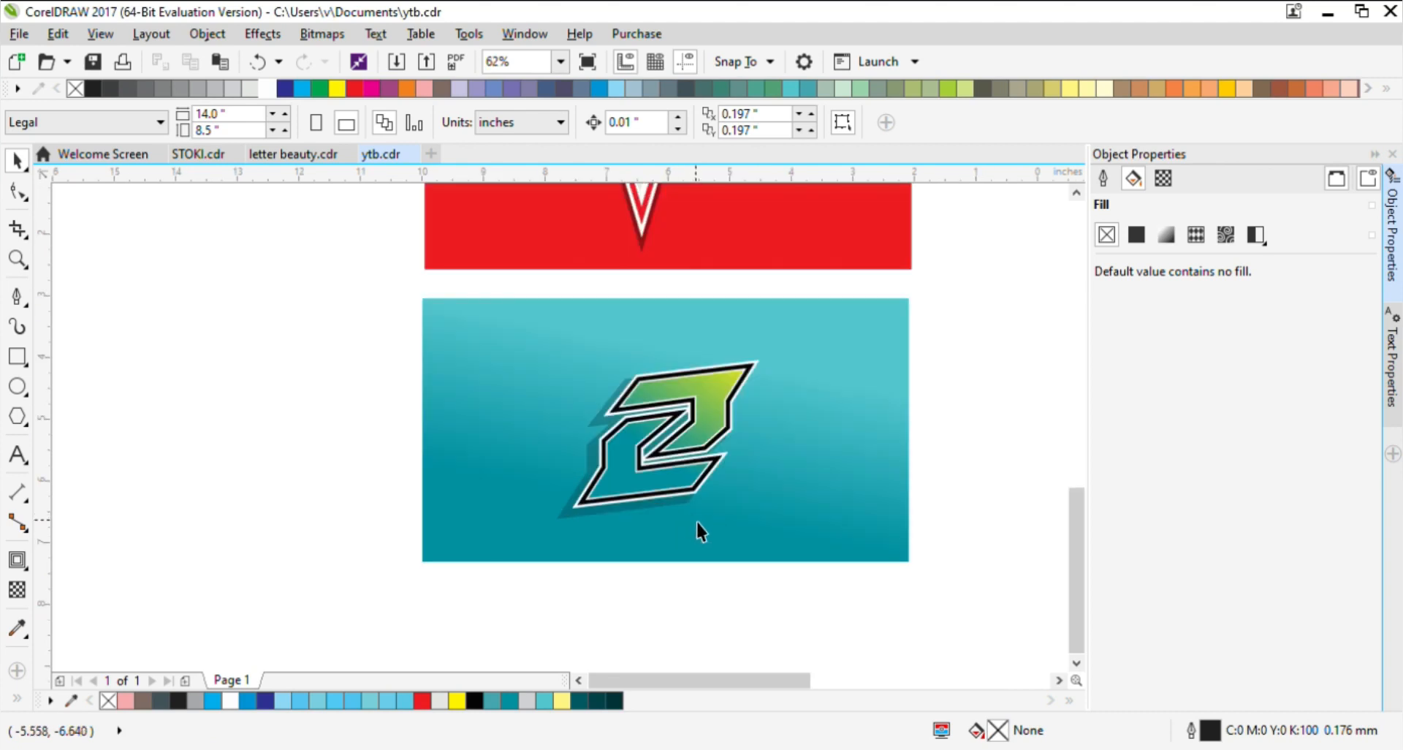
Step: Draw an ellipse about 5.66 by 4.85 inches across the upper left of the Z and tilt it slightly
click(18, 386)
drag(532, 366, 692, 487)
key(space)
scroll(614, 417, up, 1)
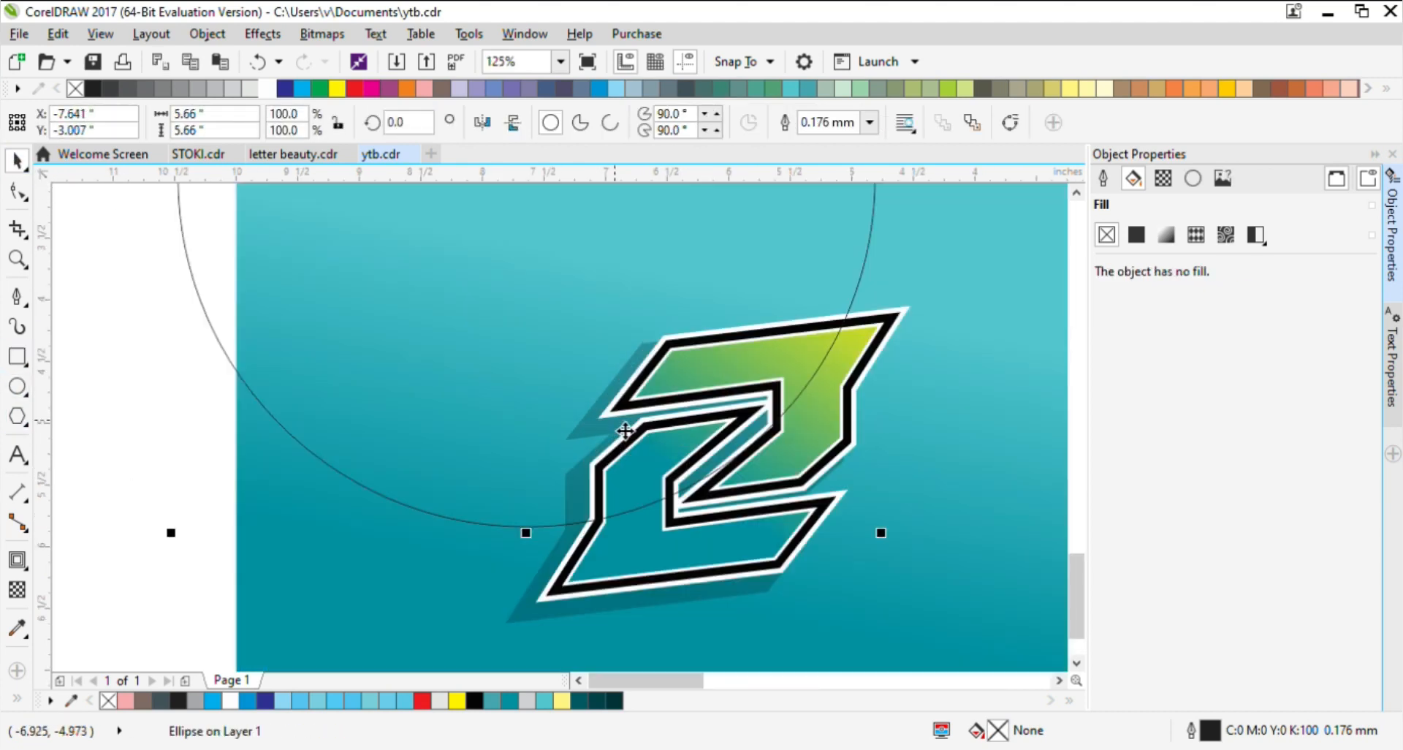
drag(633, 437, 621, 438)
scroll(621, 438, down, 1)
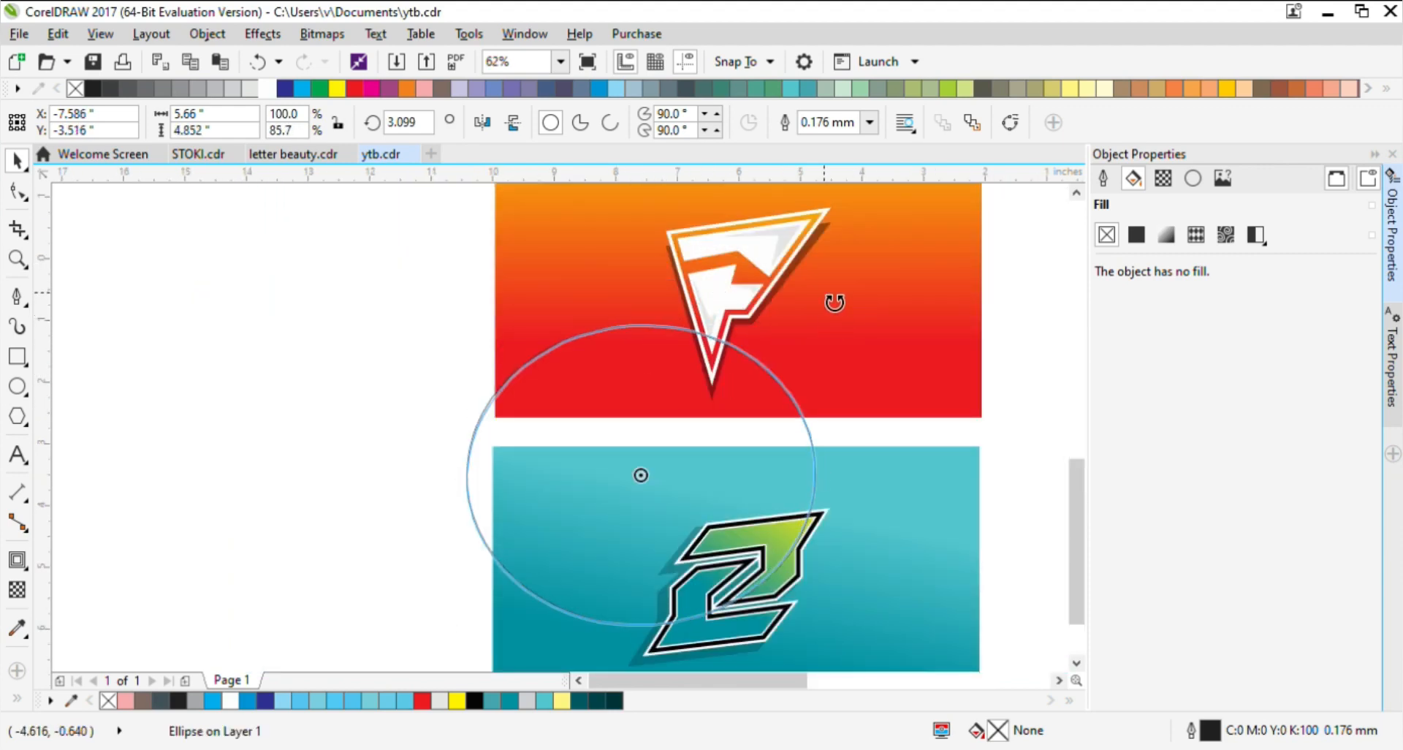
drag(835, 303, 838, 289)
scroll(766, 638, up, 2)
scroll(751, 475, down, 1)
Step: Intersect the ellipse with the Z's gradient fill to make a separate curved highlight shape
click(906, 445)
drag(795, 399, 767, 391)
key(ctrl+z)
shift+click(802, 428)
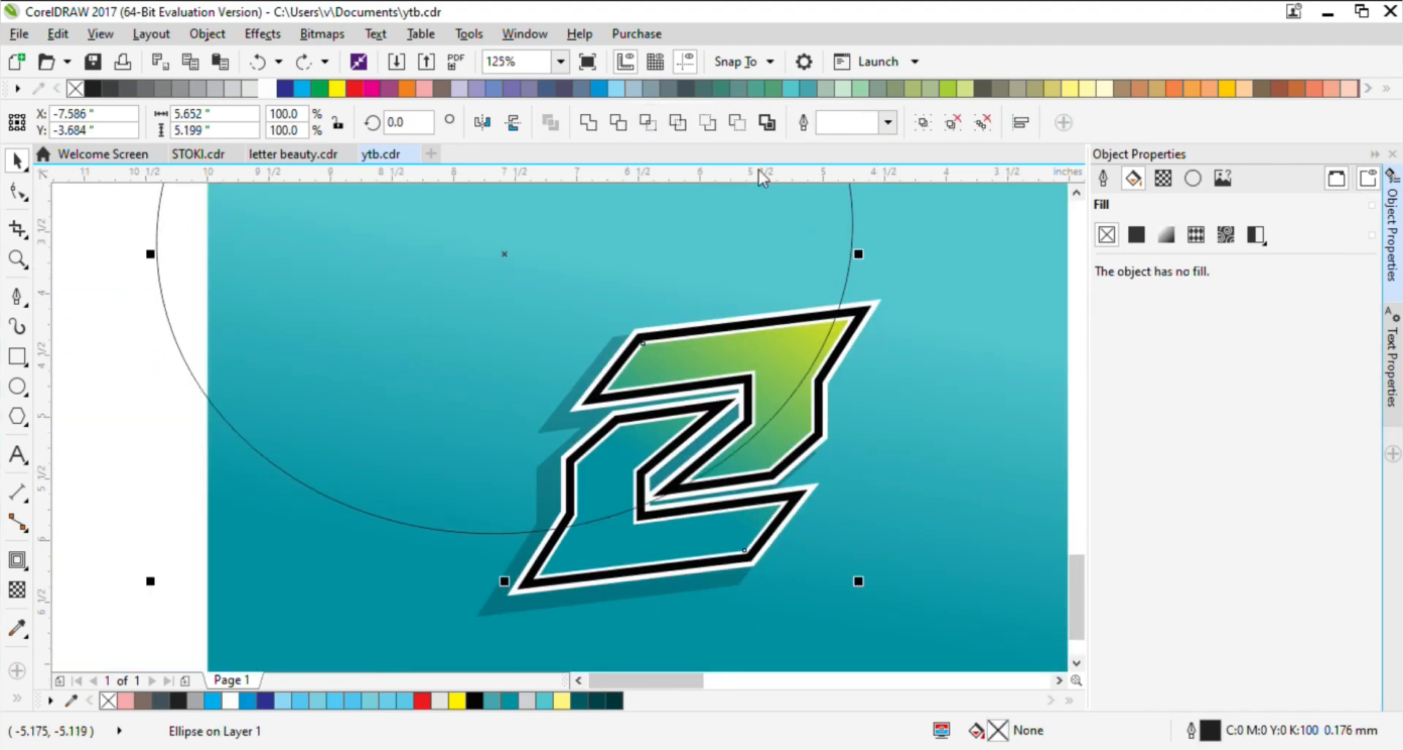
click(649, 124)
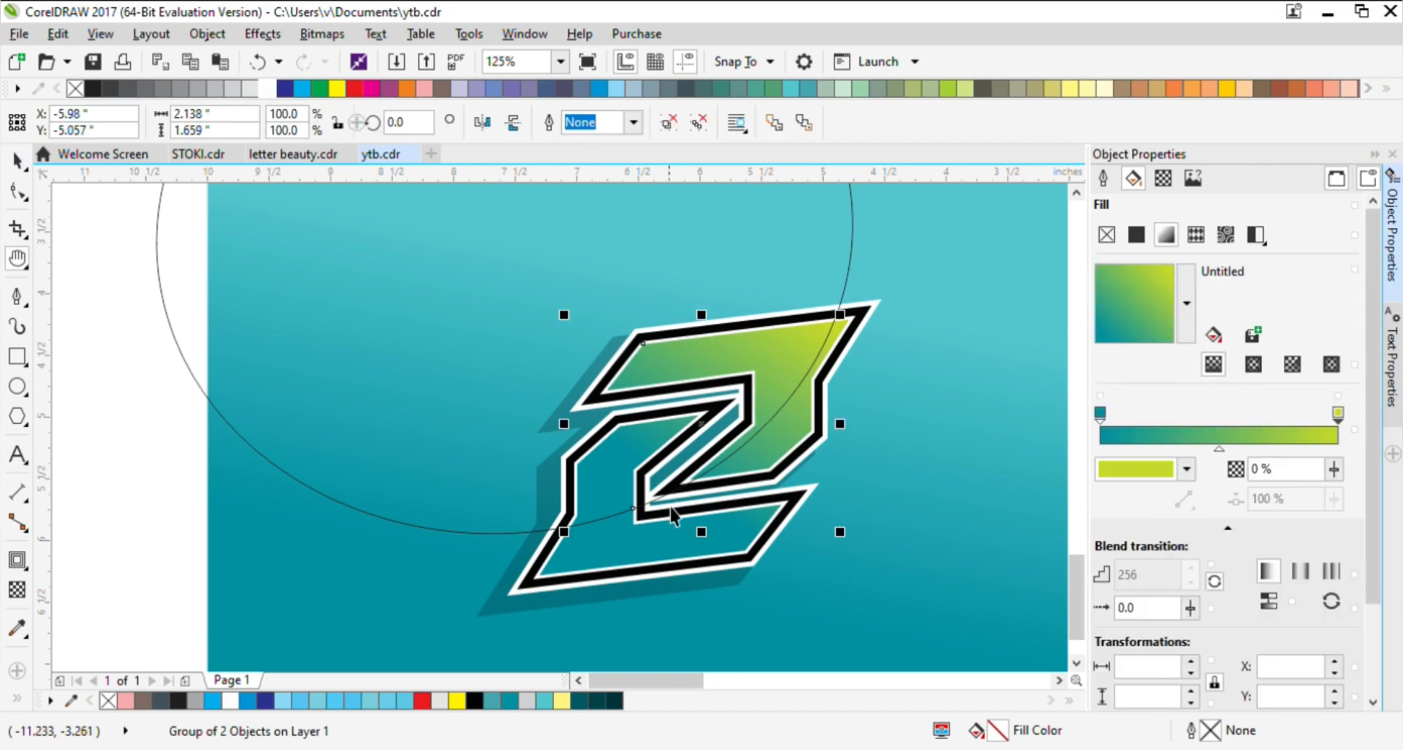
scroll(685, 443, down, 1)
drag(683, 440, 661, 417)
key(ctrl+z)
scroll(684, 466, up, 1)
Step: Try a diagonal teal-to-yellow-green gradient on the highlight shape with its end colour switched to white, and undo it
key(g)
drag(529, 324, 727, 575)
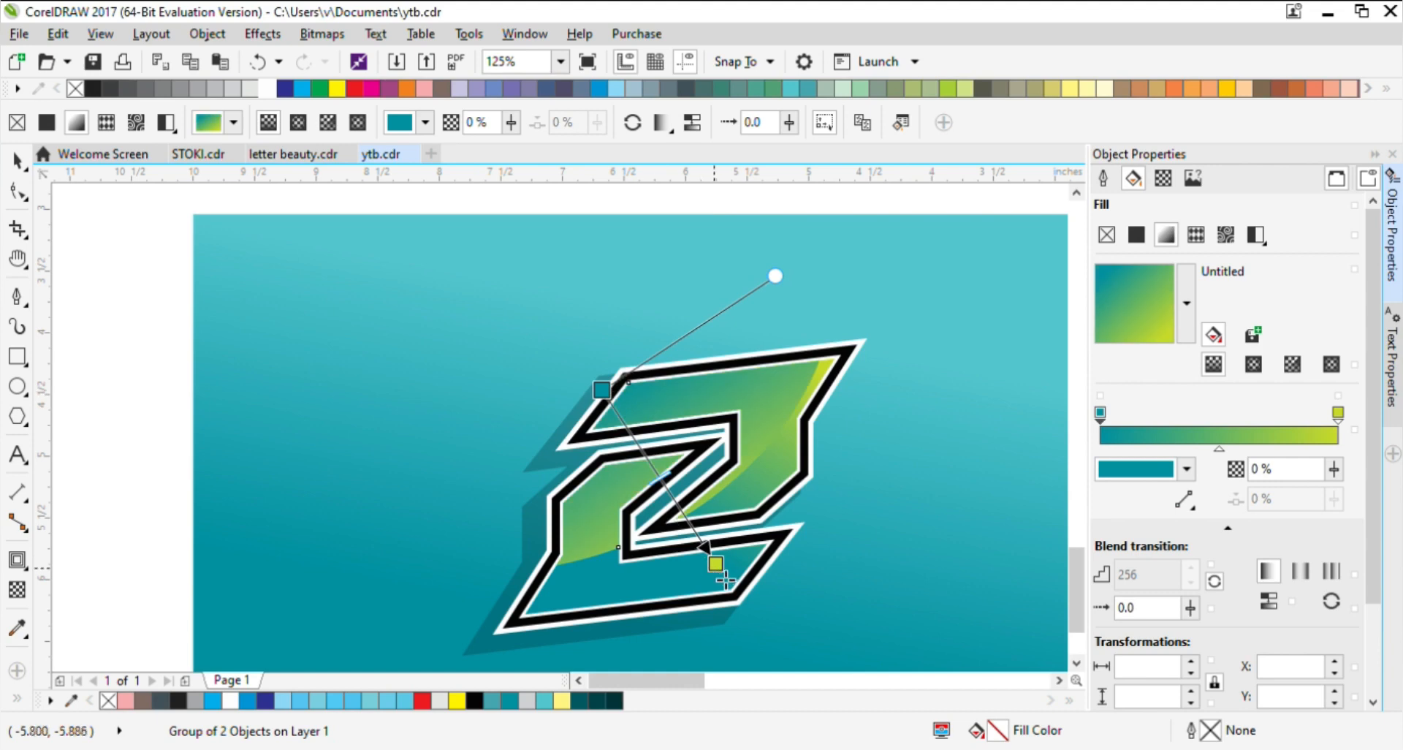
click(266, 89)
drag(716, 562, 867, 663)
scroll(635, 429, down, 1)
scroll(671, 466, up, 1)
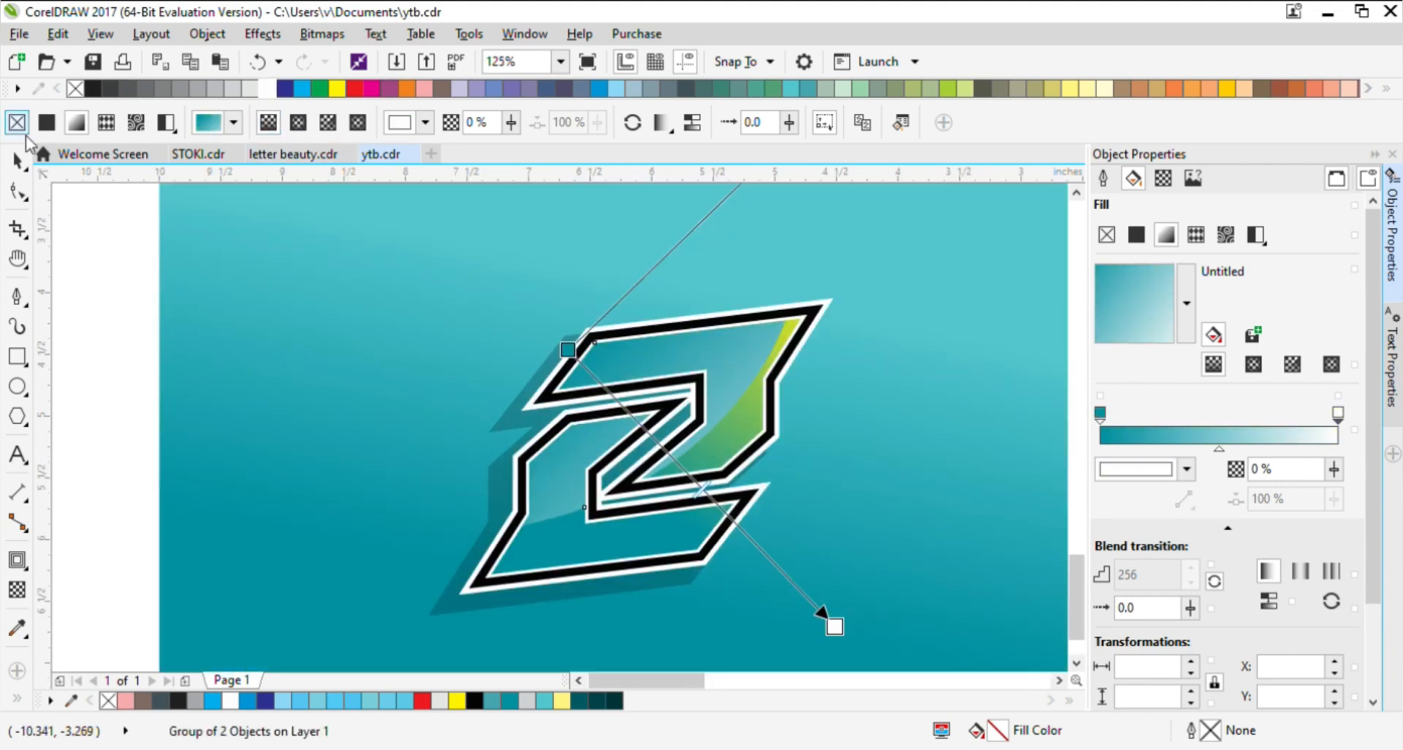
click(18, 161)
key(ctrl+z)
key(ctrl+z)
Step: Try stretching the gradient of the Z's upper fill further along its diagonal, and undo the stretch
key(g)
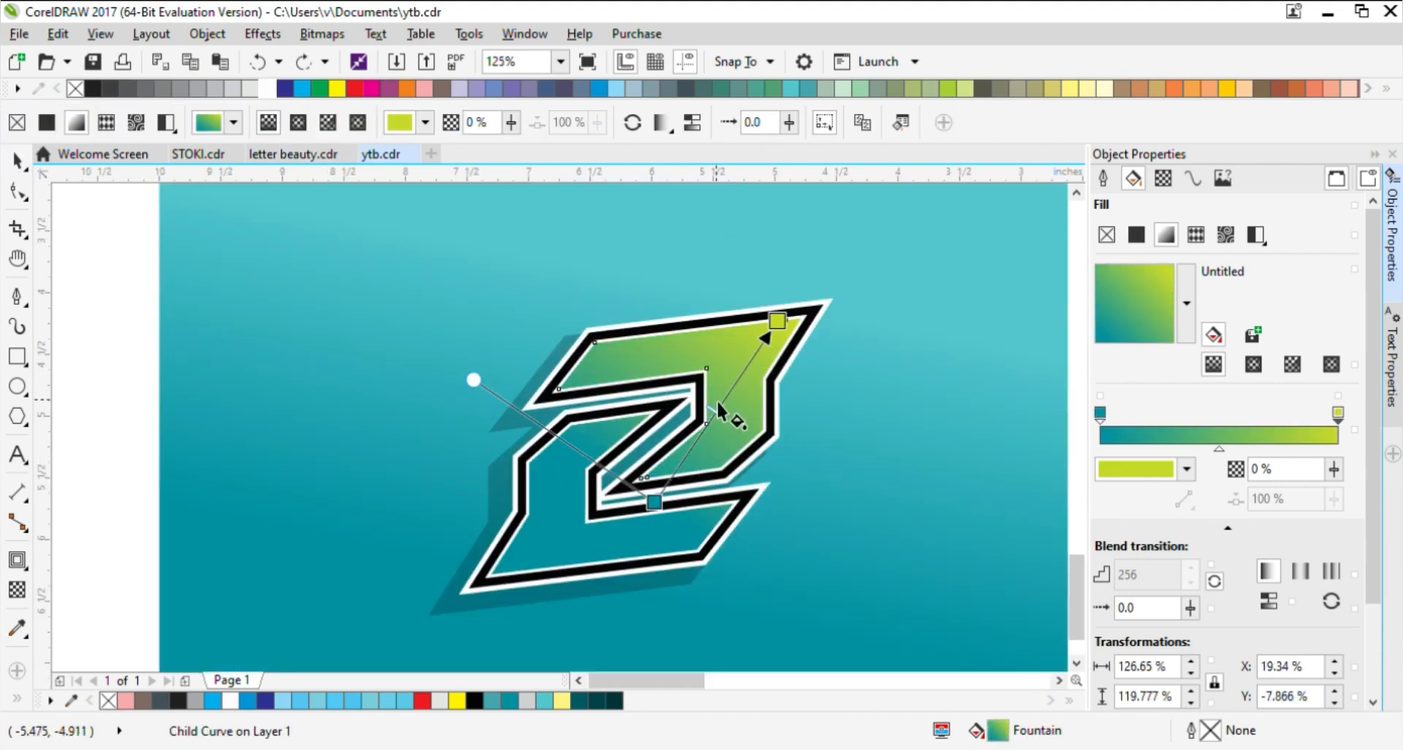
drag(777, 324, 822, 256)
drag(664, 509, 483, 651)
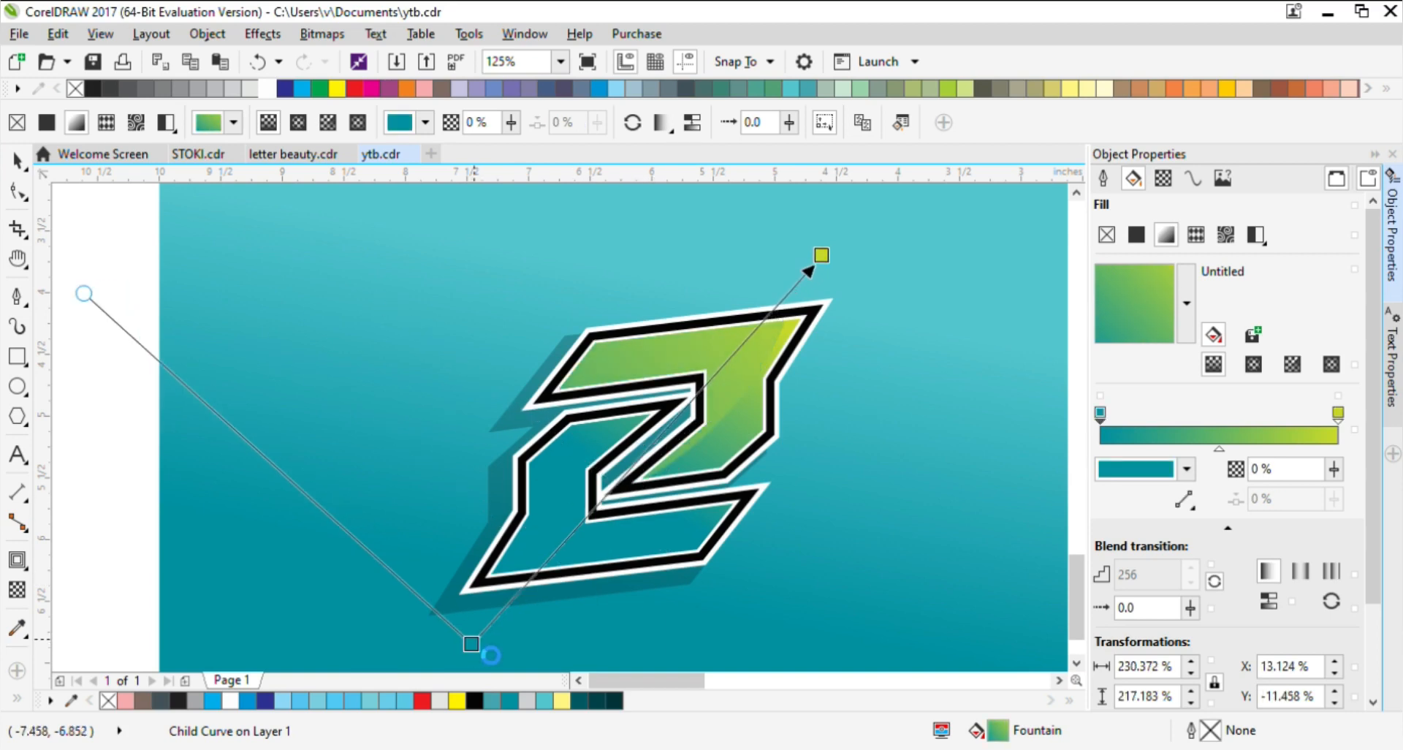
key(ctrl+z)
key(ctrl+z)
key(ctrl+z)
key(ctrl+z)
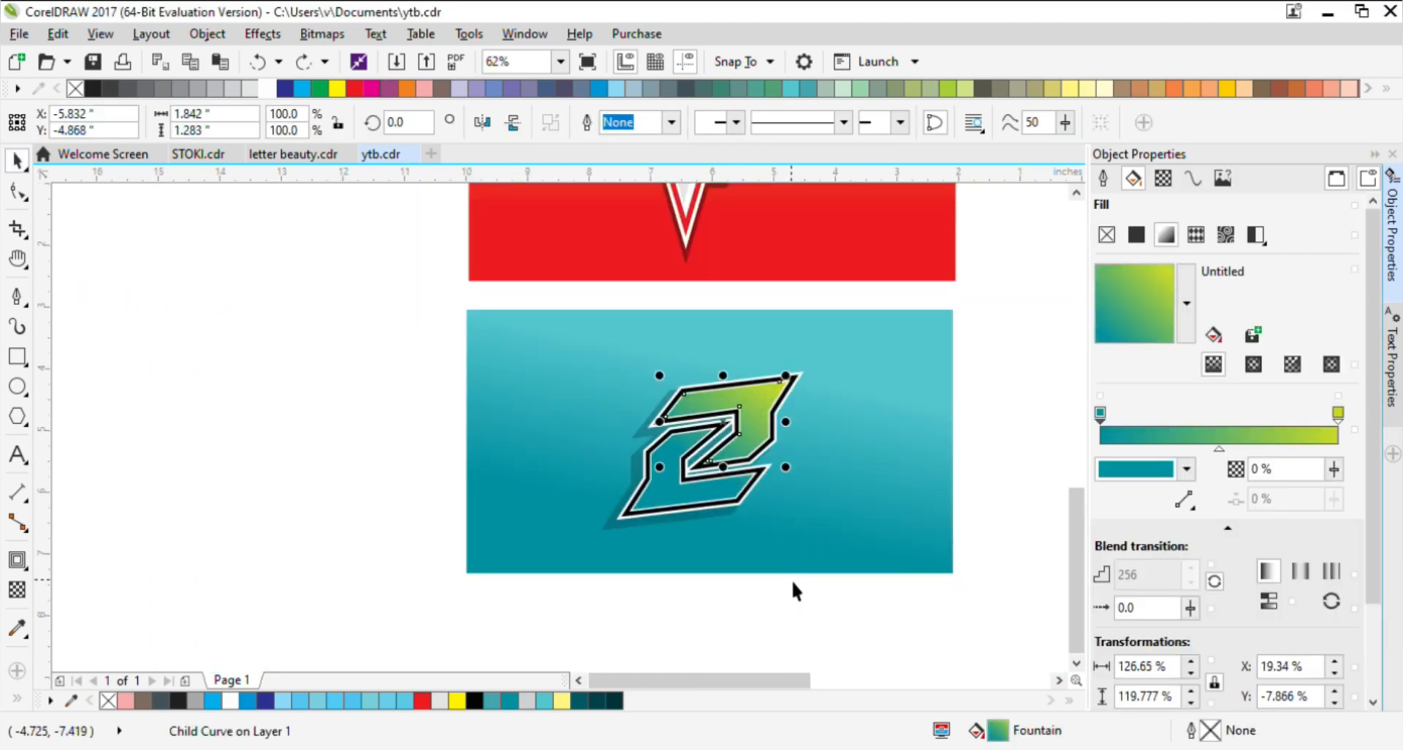
key(ctrl+shift+z)
key(ctrl+shift+z)
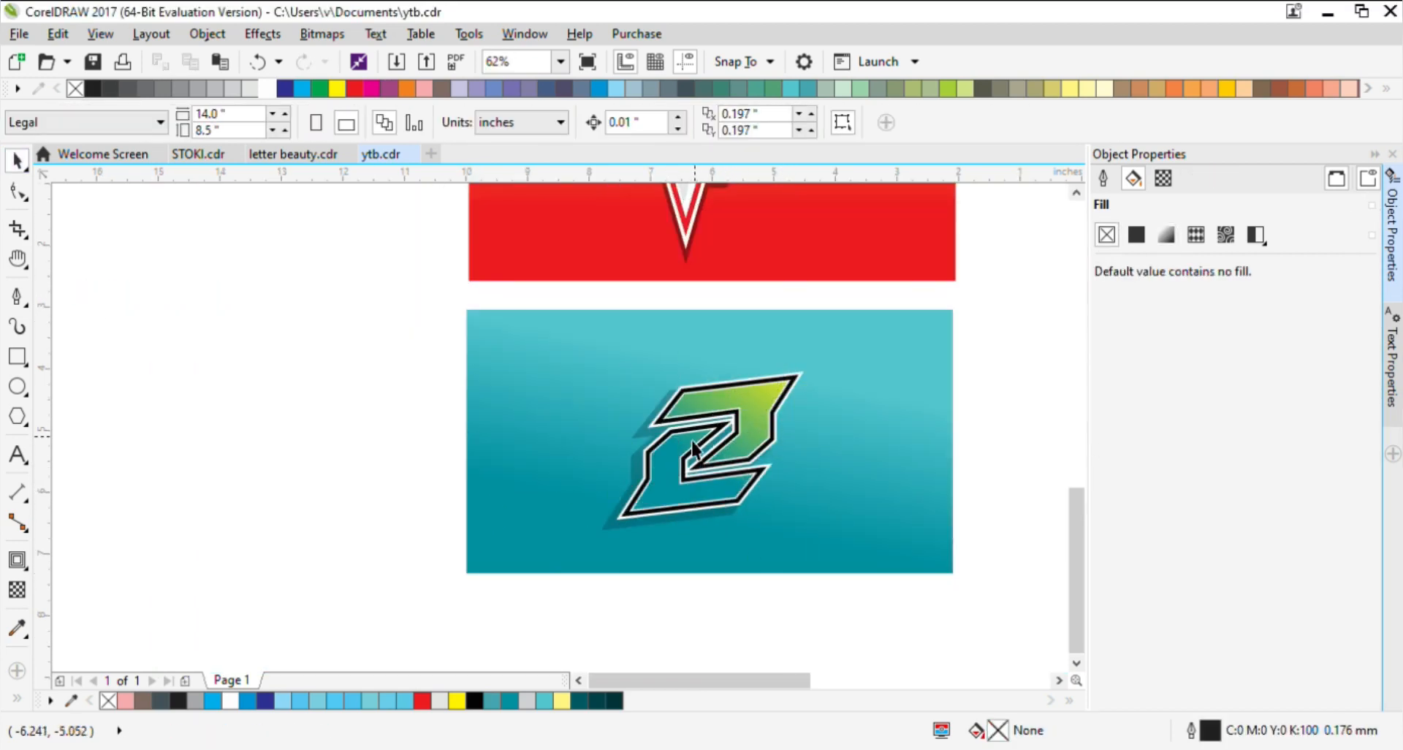
Step: Give the curved highlight shape a gradient from teal at the Z's lower left to yellow-green at its upper right
click(688, 438)
key(g)
scroll(724, 468, up, 1)
mouse_move(611, 379)
mouse_down()
mouse_move(726, 469)
mouse_move(674, 434)
mouse_up()
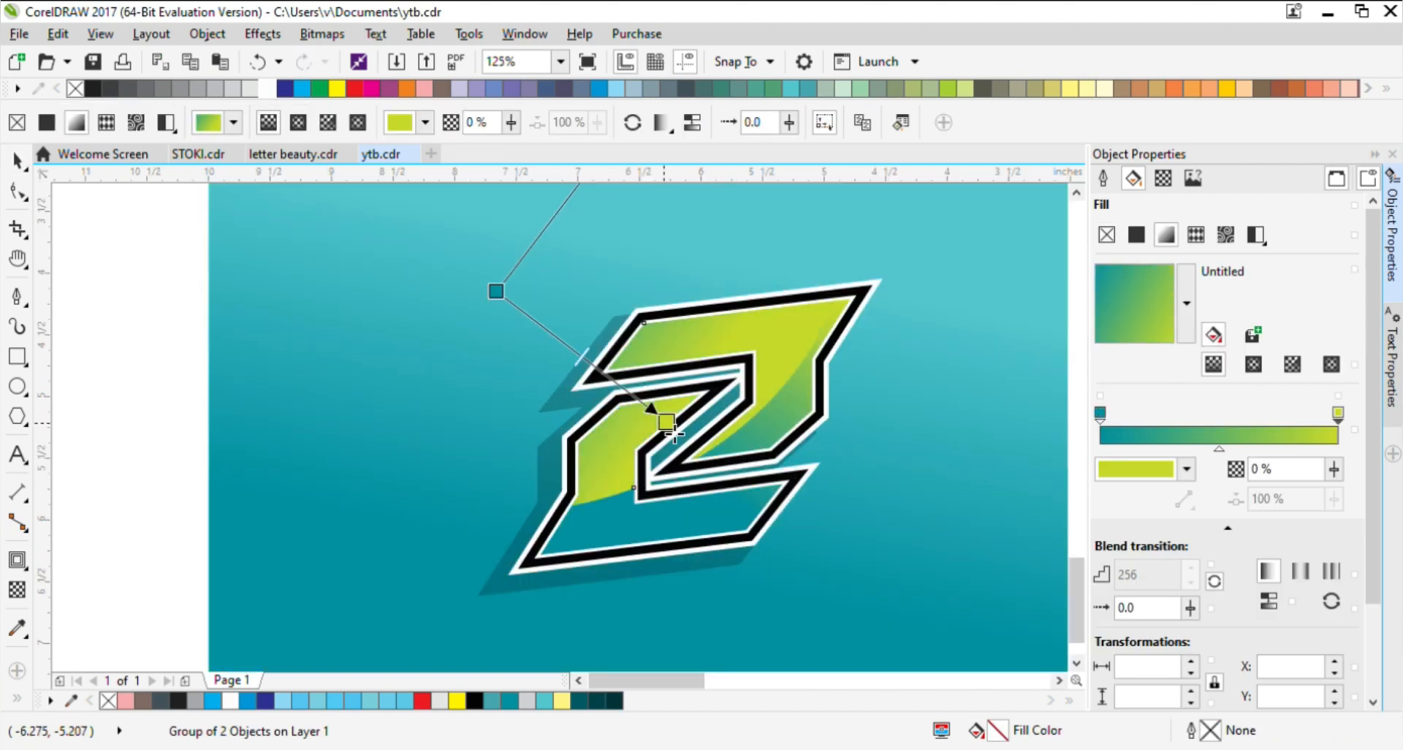
mouse_move(606, 496)
mouse_down()
mouse_move(786, 285)
mouse_move(479, 561)
mouse_up()
drag(786, 285, 843, 230)
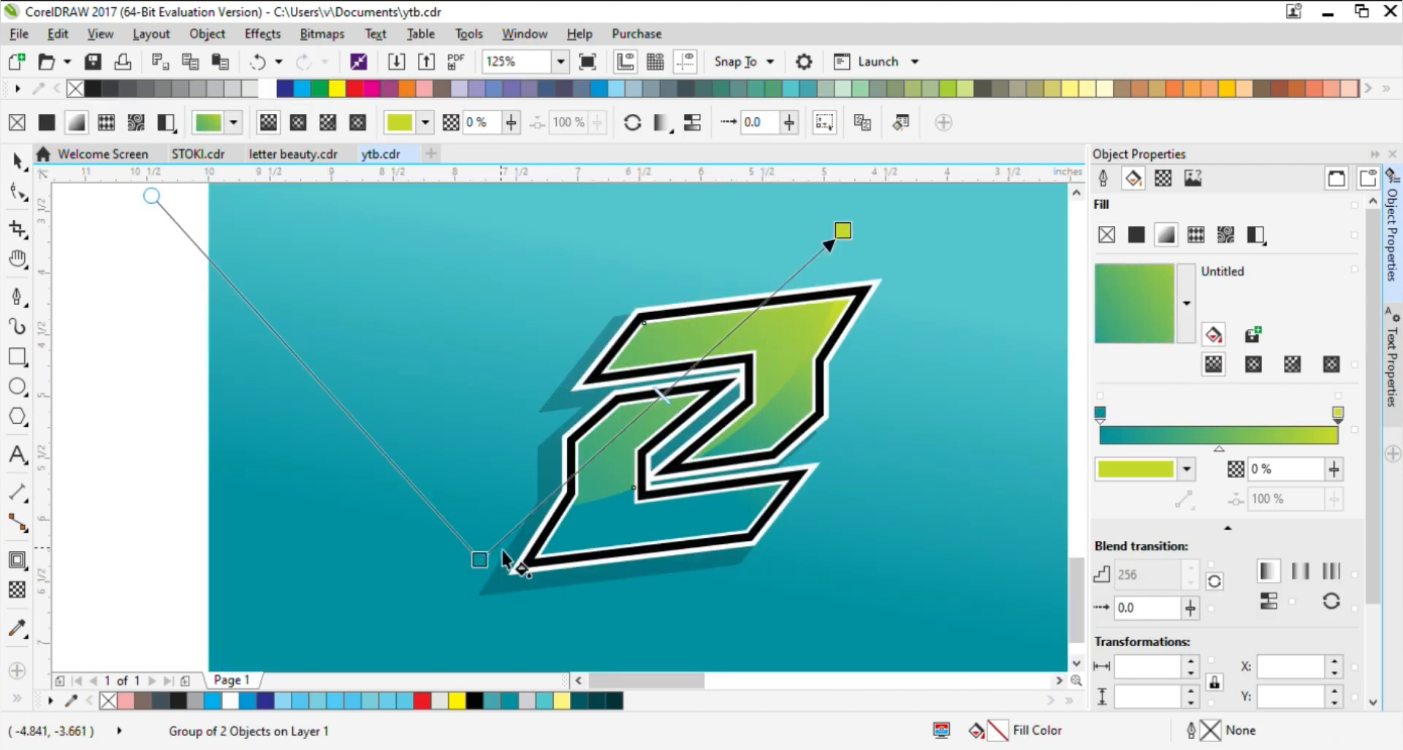
drag(480, 561, 566, 514)
drag(849, 257, 816, 301)
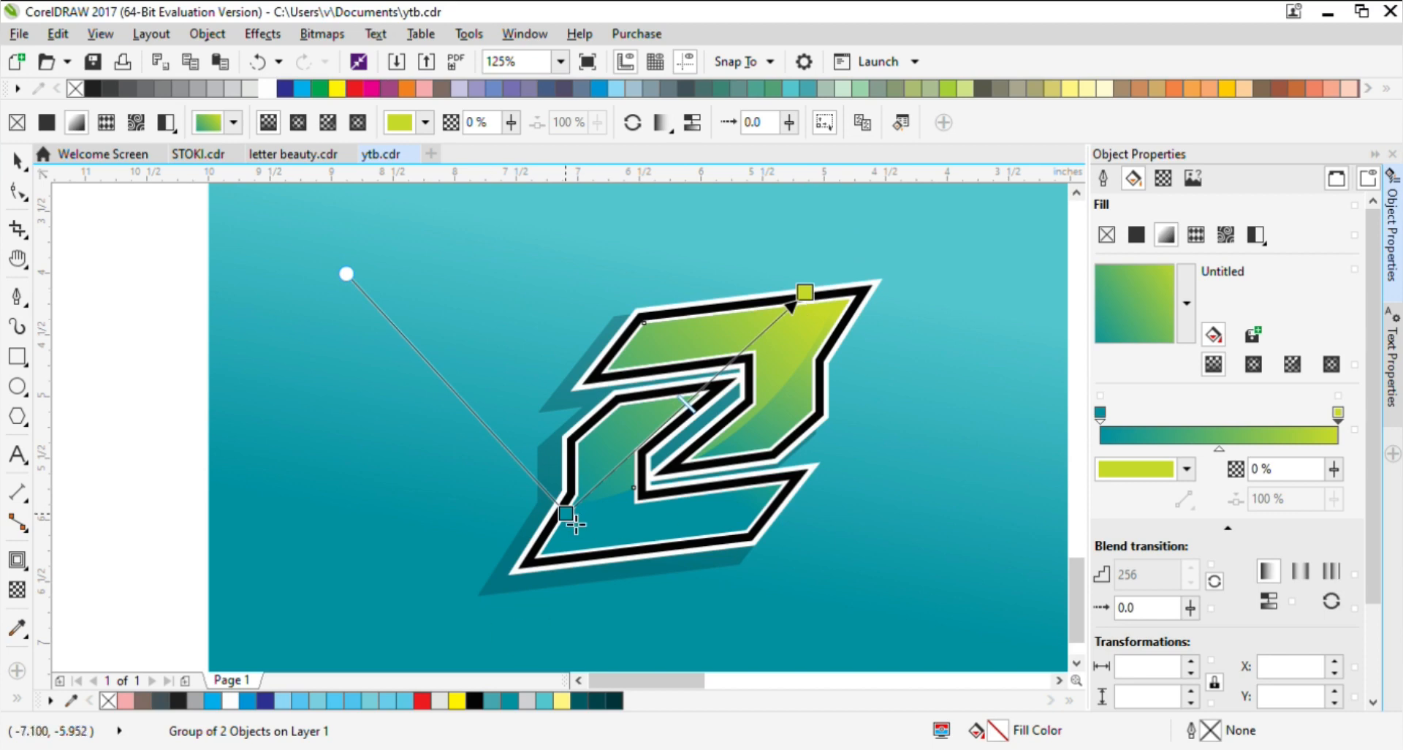
click(17, 161)
click(135, 270)
scroll(828, 461, down, 1)
scroll(867, 563, down, 1)
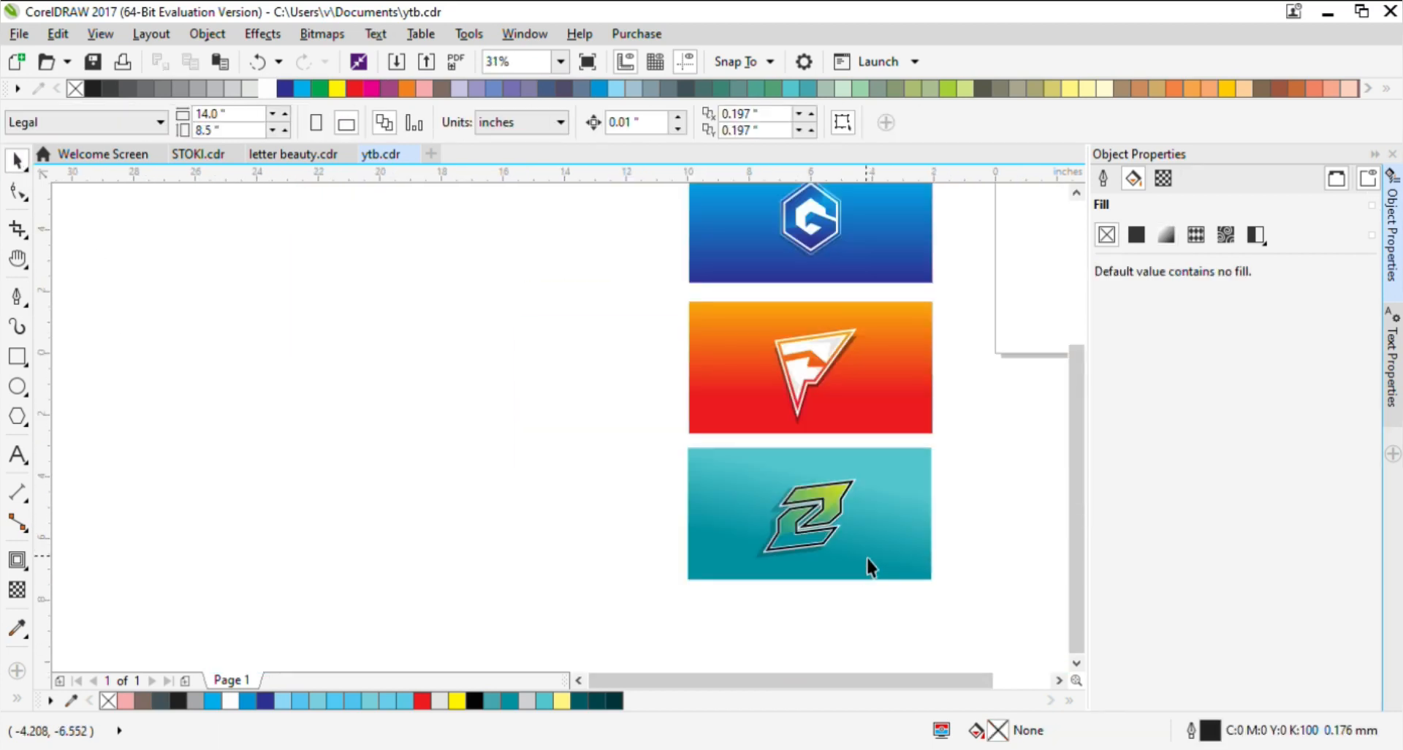
Step: Recolour the Z's black outline shape to a dark navy C100 M75 Y44 K49 fill
scroll(833, 540, up, 3)
click(840, 534)
click(265, 700)
scroll(731, 495, down, 1)
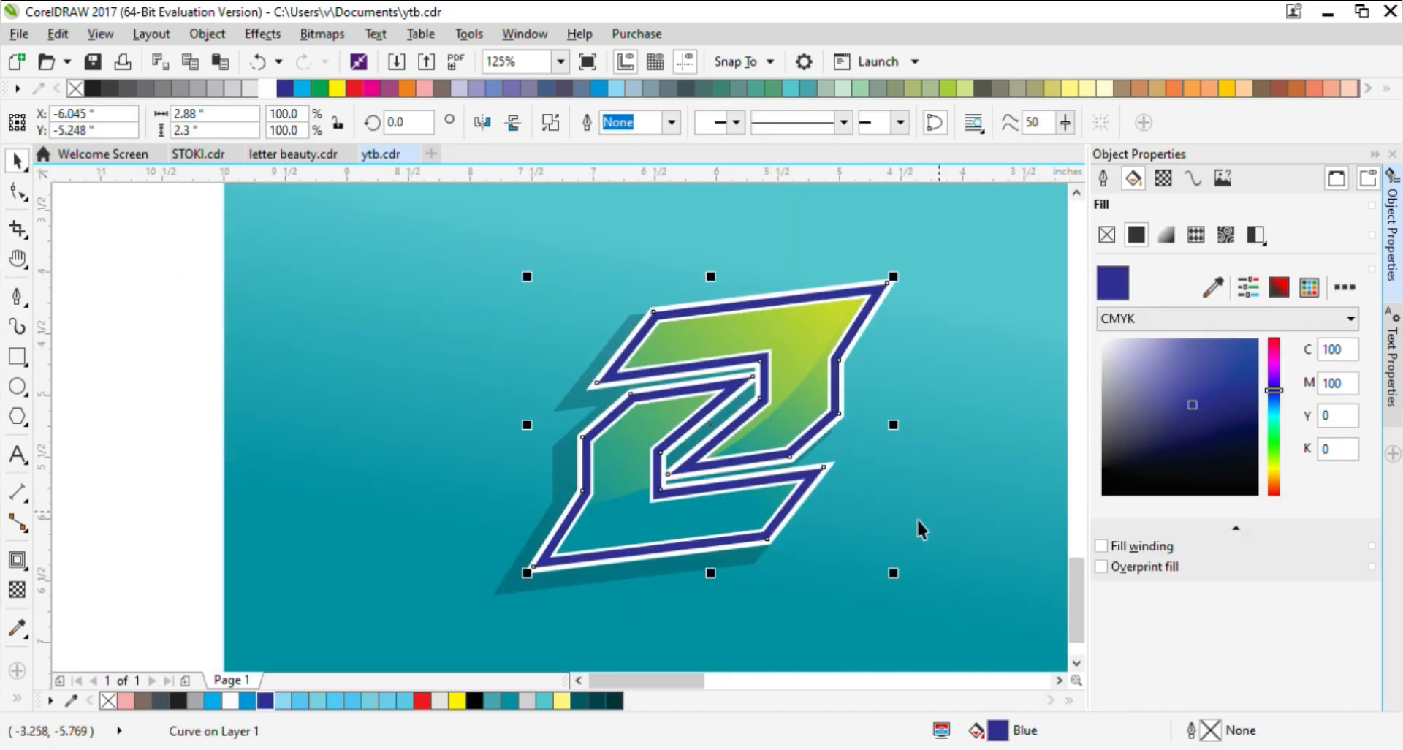
click(582, 700)
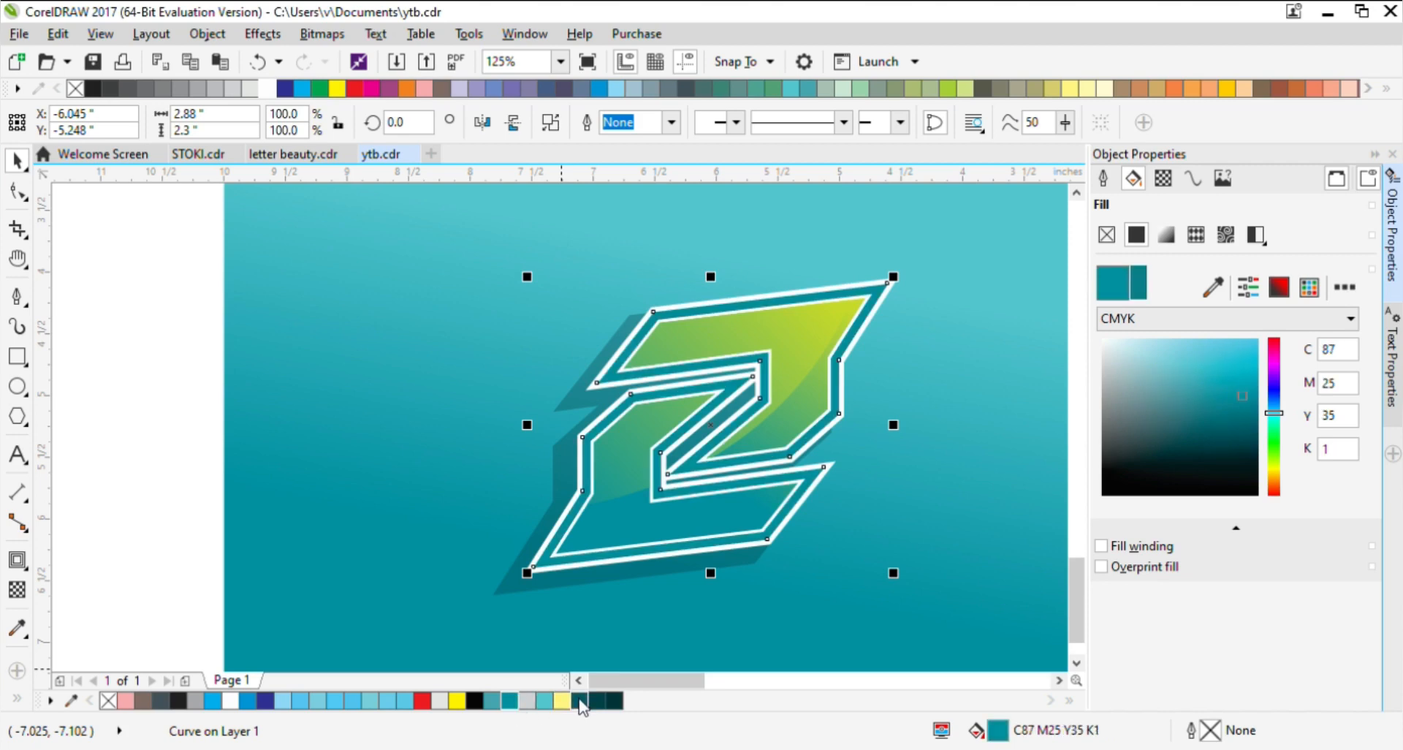
mouse_move(1273, 410)
mouse_down()
mouse_move(1279, 400)
mouse_move(1276, 439)
mouse_move(1276, 399)
mouse_move(1256, 396)
mouse_move(1200, 442)
mouse_up()
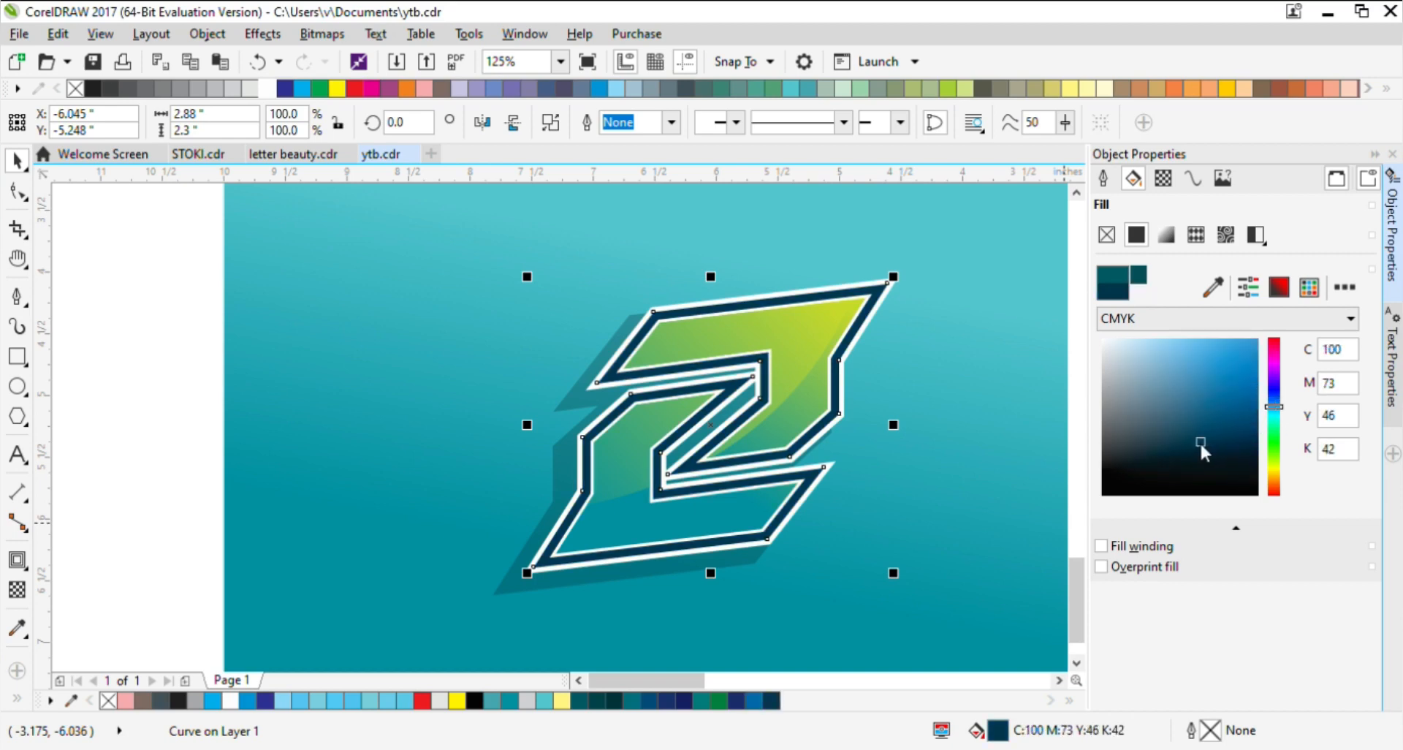
click(928, 533)
scroll(927, 535, down, 1)
click(904, 617)
scroll(899, 574, up, 1)
scroll(818, 512, up, 1)
Step: Add a single-step inside contour with a 0.032 inch offset to the Z's navy outline shape
click(778, 510)
scroll(778, 510, down, 1)
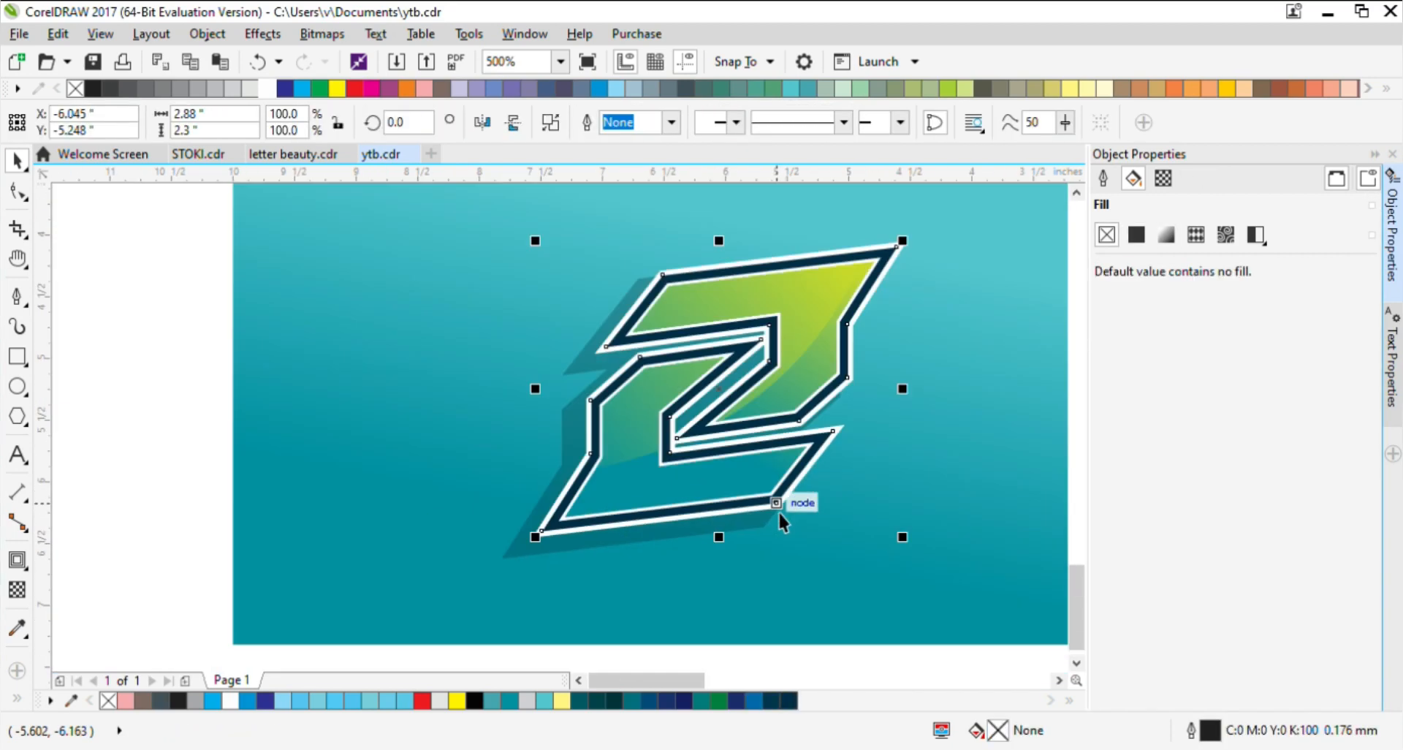
click(18, 561)
scroll(781, 503, up, 3)
drag(768, 504, 892, 617)
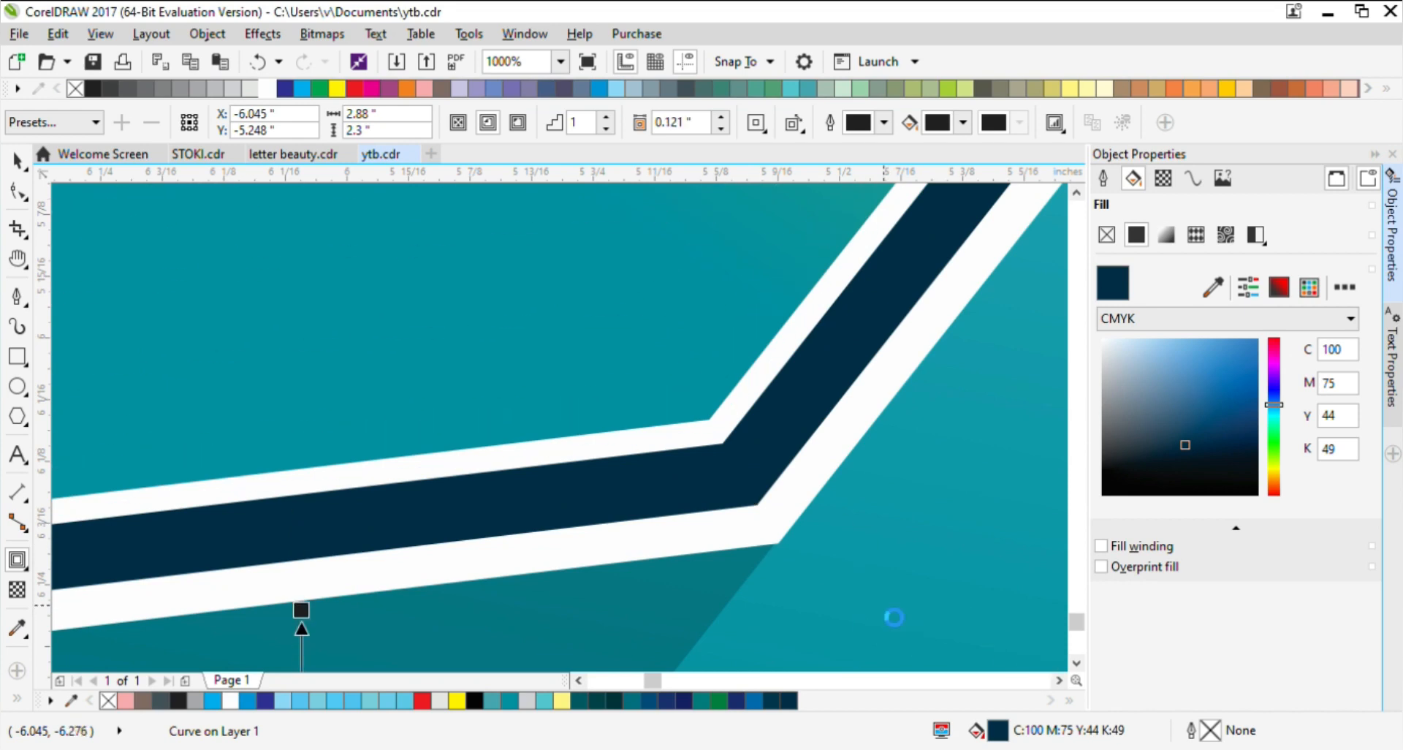
scroll(739, 432, down, 1)
drag(519, 531, 530, 565)
scroll(519, 574, up, 1)
scroll(735, 508, down, 2)
scroll(689, 511, down, 2)
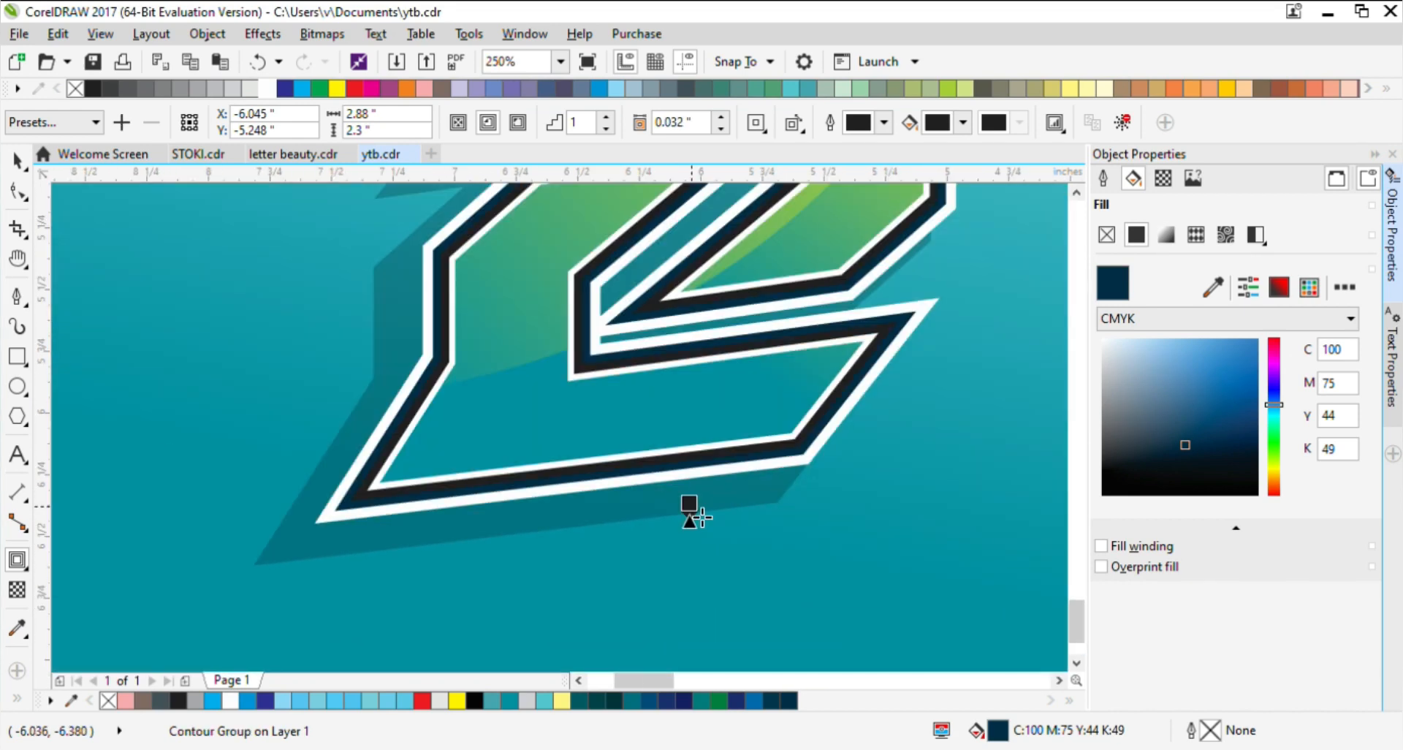
Step: Delete the original navy outline shape and fill the remaining thinner contour shape with navy C100 M75 Y44 K49
click(19, 161)
click(247, 421)
scroll(809, 454, up, 2)
click(791, 456)
key(Delete)
click(762, 424)
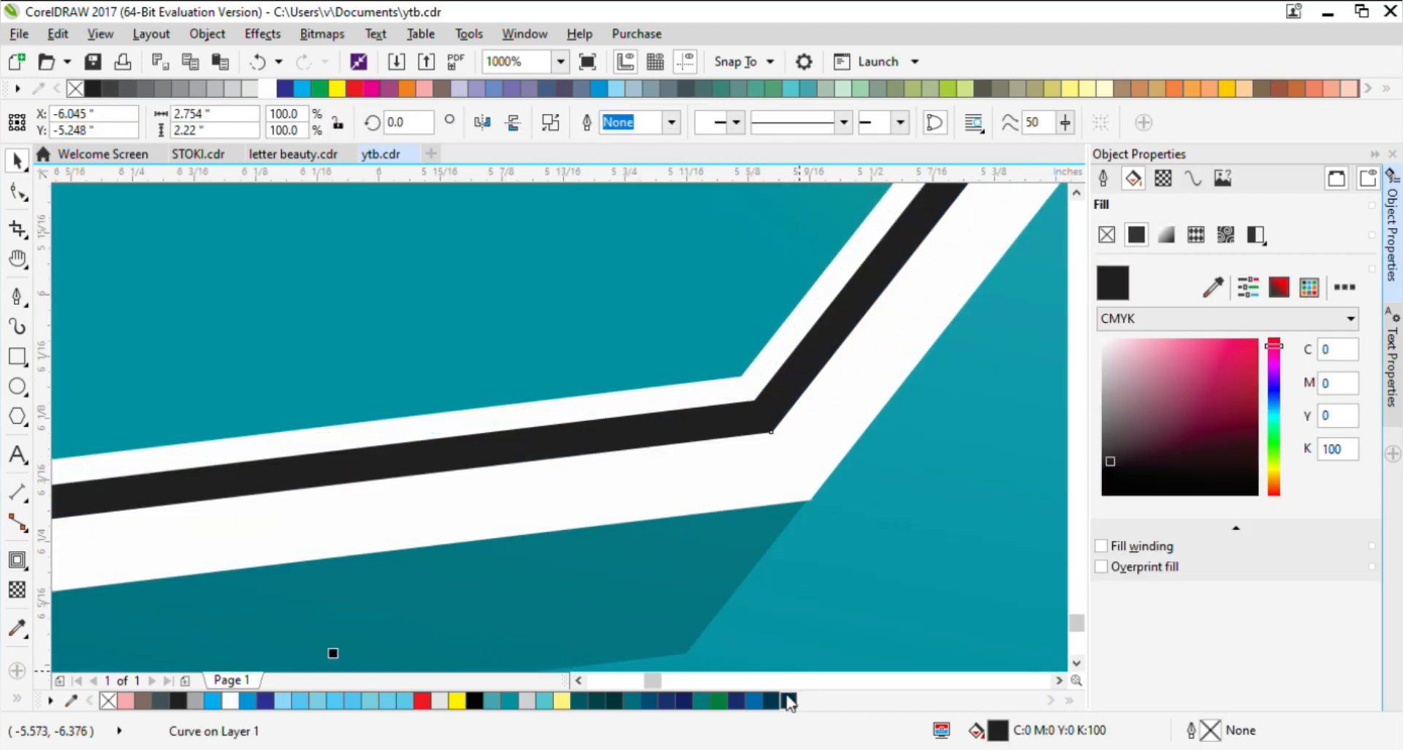
click(788, 700)
scroll(801, 561, down, 4)
key(Escape)
Step: Delete the white outline's inner nodes around the Z's diagonal gap so white fills that gap
scroll(823, 575, up, 1)
scroll(775, 475, up, 2)
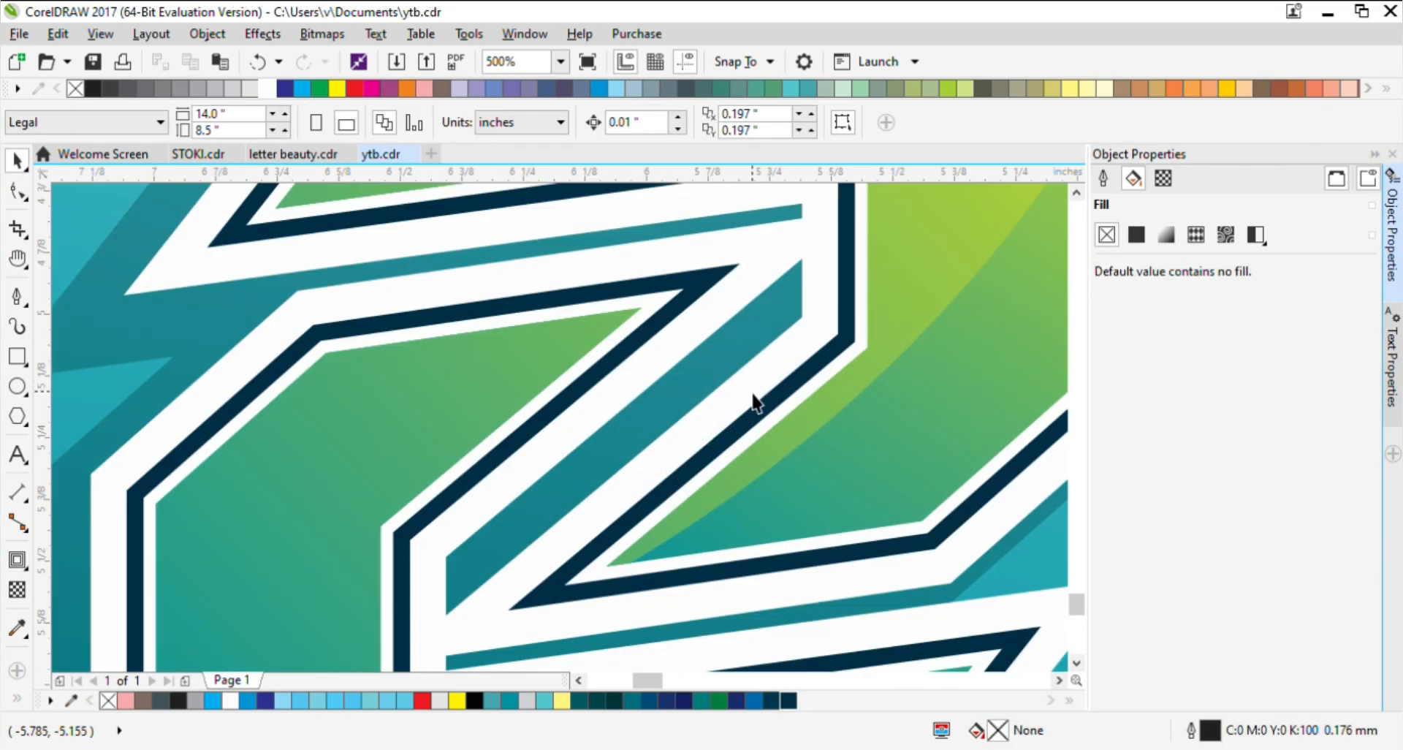
scroll(849, 500, down, 3)
scroll(843, 487, up, 1)
double_click(836, 463)
scroll(740, 431, up, 2)
scroll(700, 470, down, 1)
scroll(603, 533, up, 1)
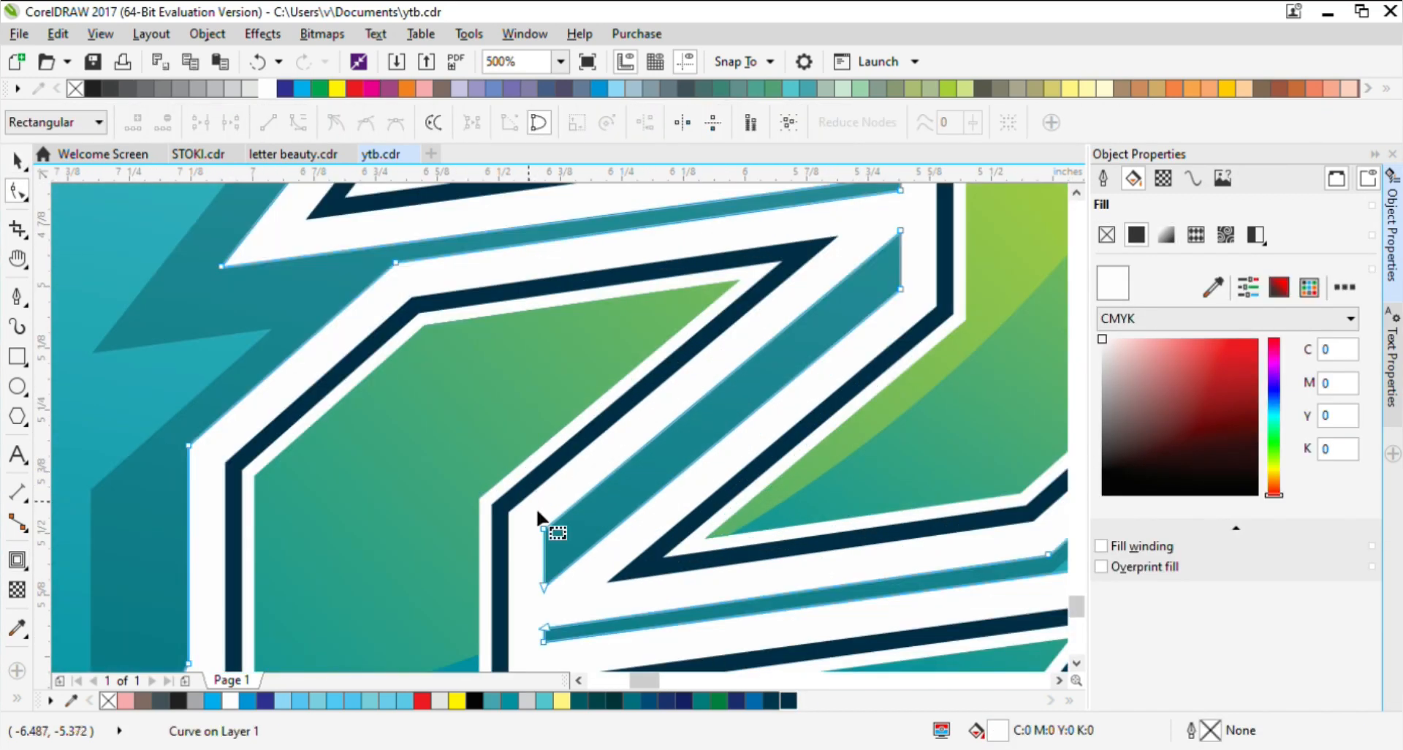
drag(537, 508, 585, 607)
key(Delete)
key(Delete)
scroll(773, 378, down, 1)
click(17, 160)
scroll(827, 388, down, 2)
click(865, 449)
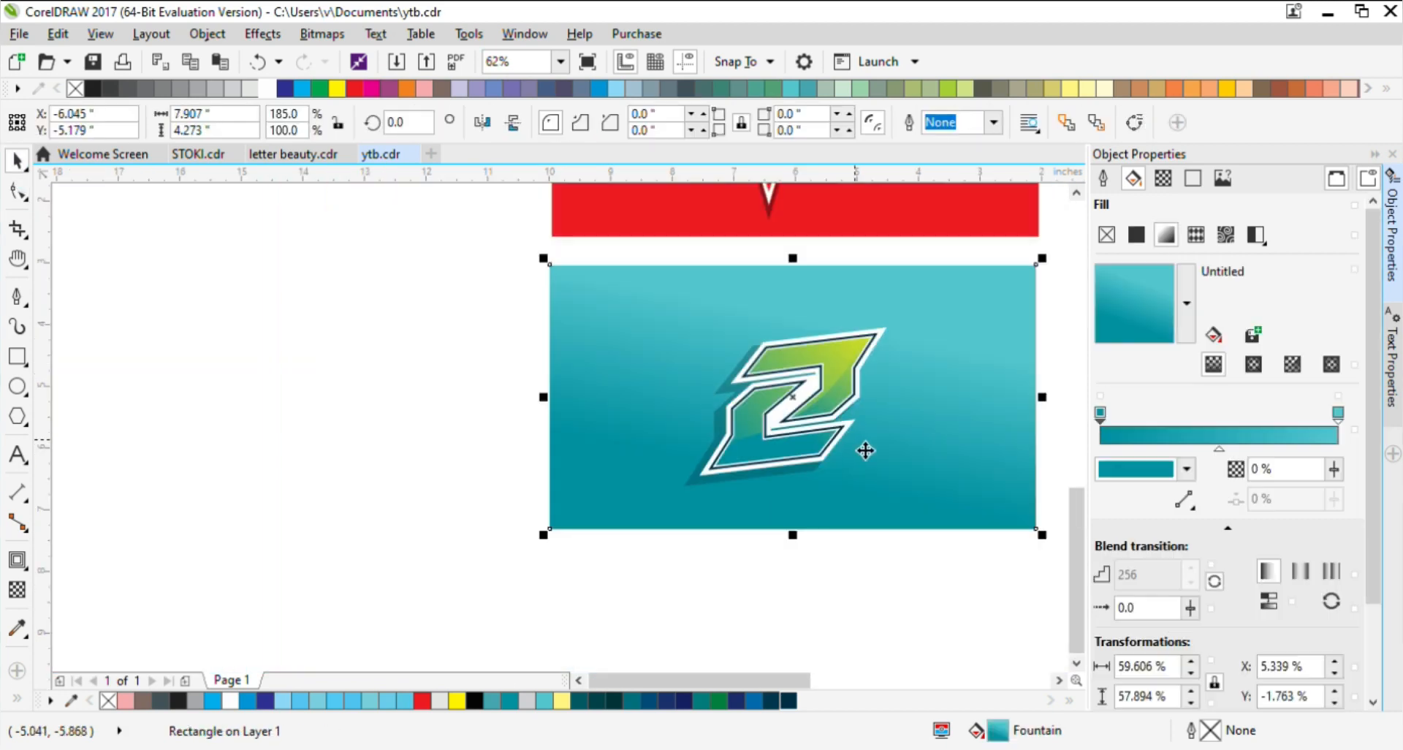
Step: Close the narrow gap above the Z's lower stroke by removing the white outline's inner nodes and repositioning its corner node
key(Escape)
scroll(824, 443, up, 2)
double_click(662, 430)
scroll(866, 398, up, 2)
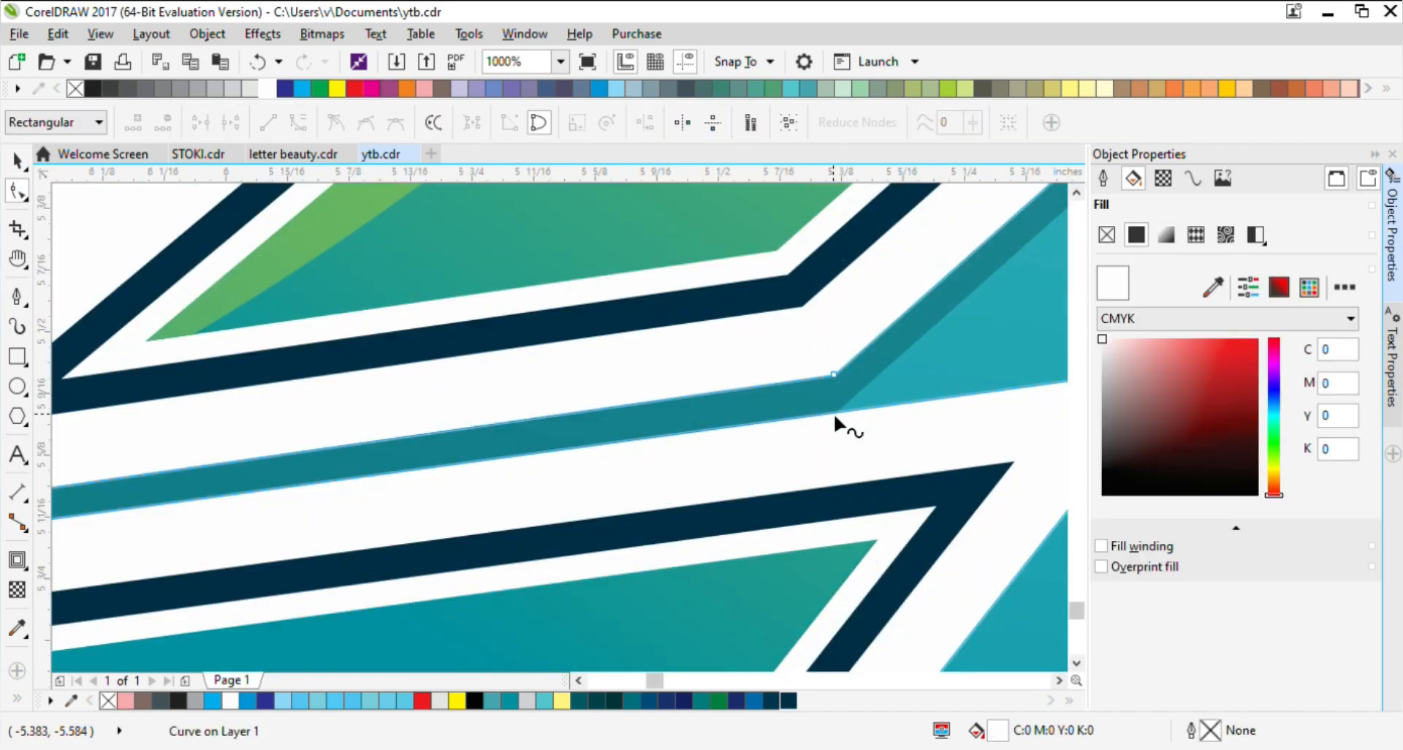
click(807, 415)
scroll(807, 415, down, 1)
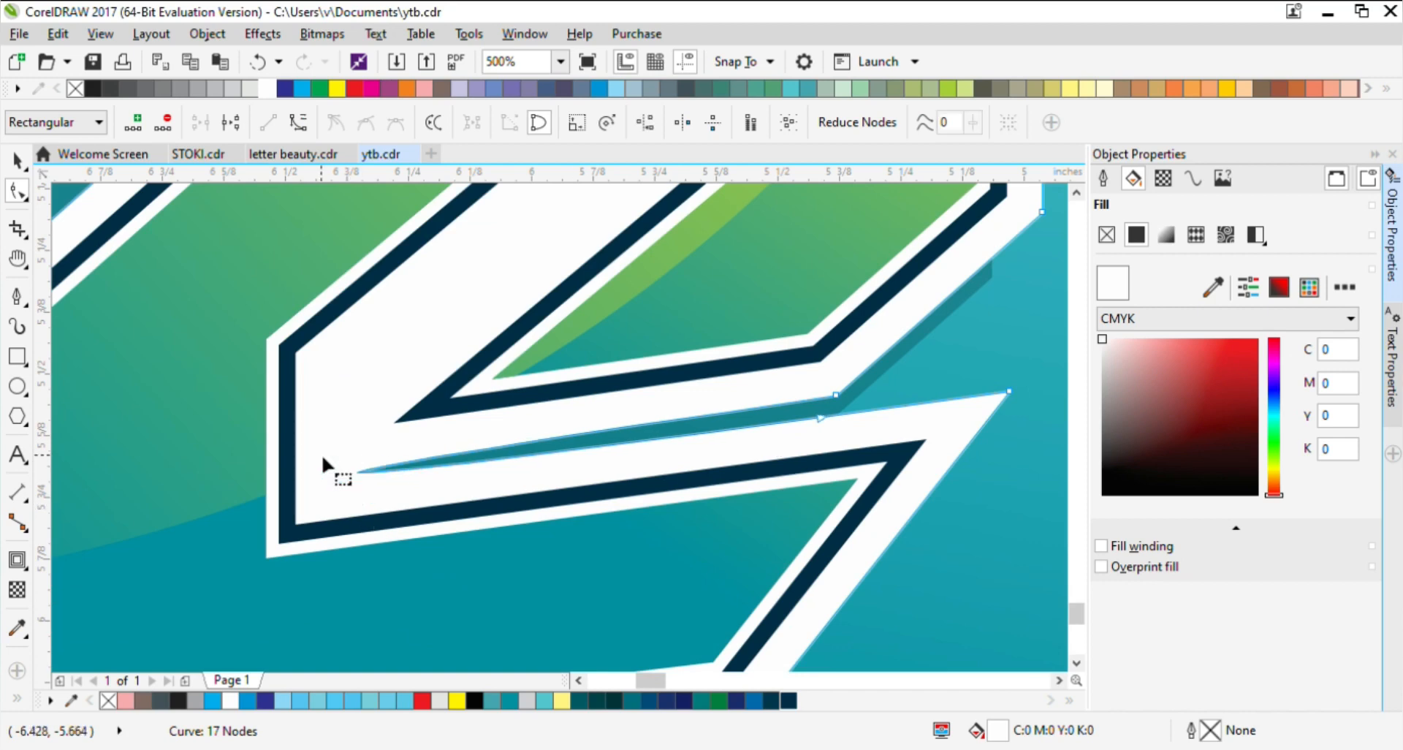
click(268, 122)
scroll(835, 420, up, 1)
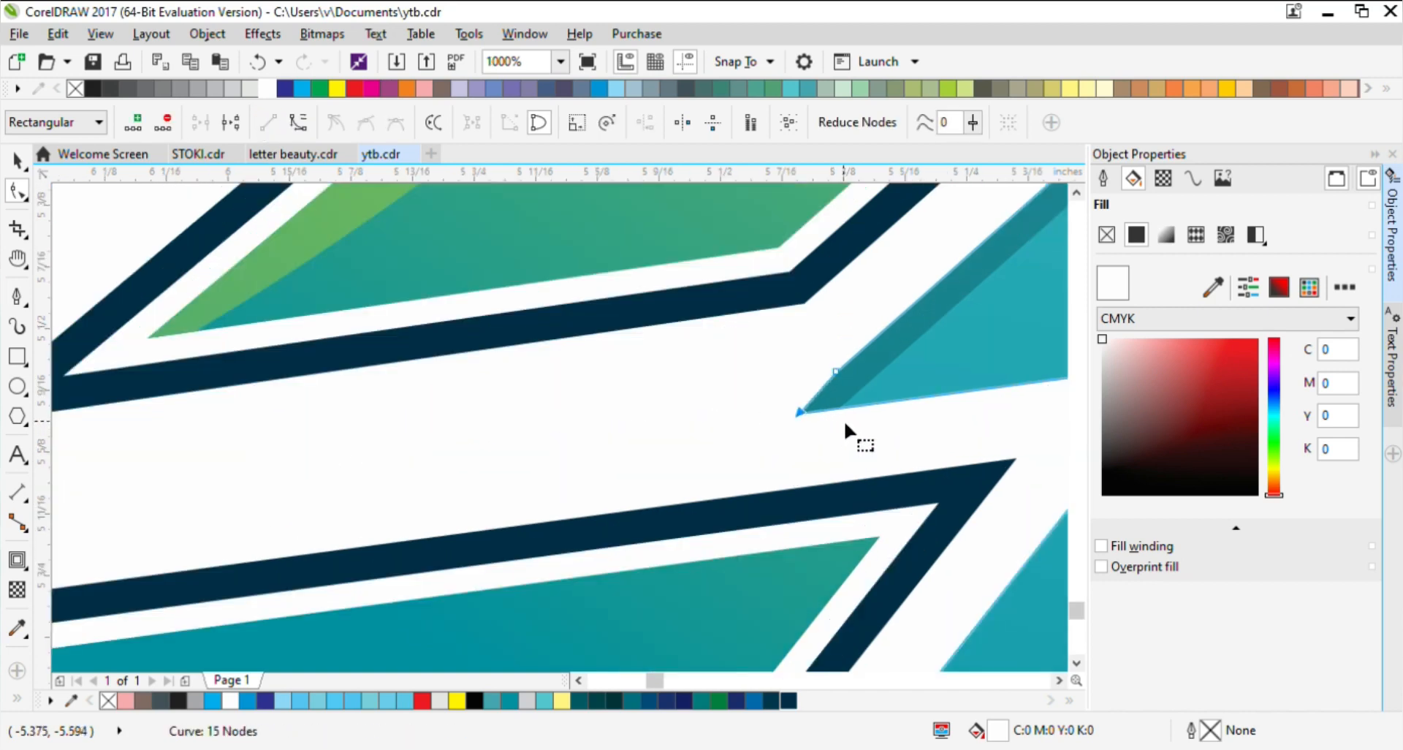
scroll(805, 406, up, 1)
drag(796, 425, 771, 432)
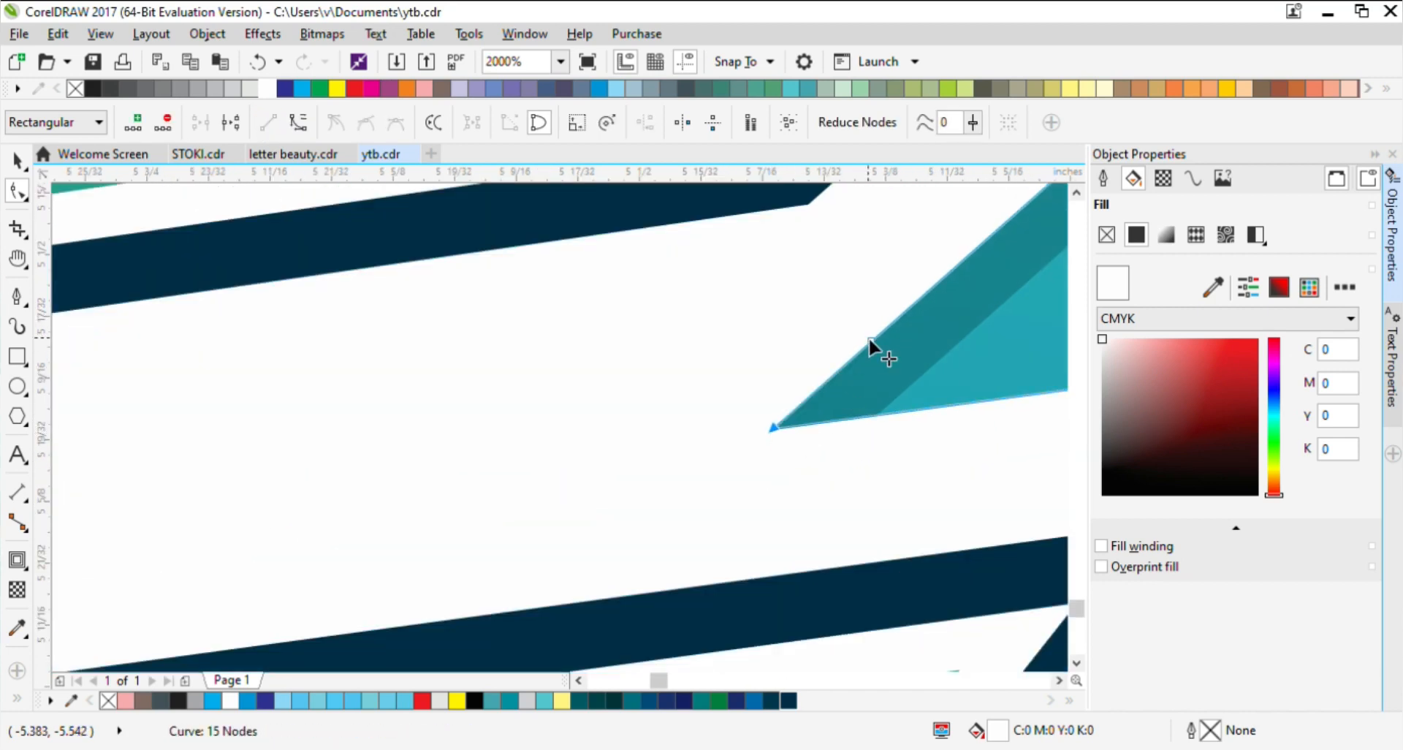
double_click(868, 336)
scroll(791, 462, down, 2)
click(18, 161)
scroll(877, 548, down, 2)
click(800, 450)
Step: Draw a closed polygon about 1.14 by 0.34 inches over the narrow gap below the Z's upper stroke
scroll(797, 456, up, 1)
double_click(630, 419)
scroll(633, 437, up, 1)
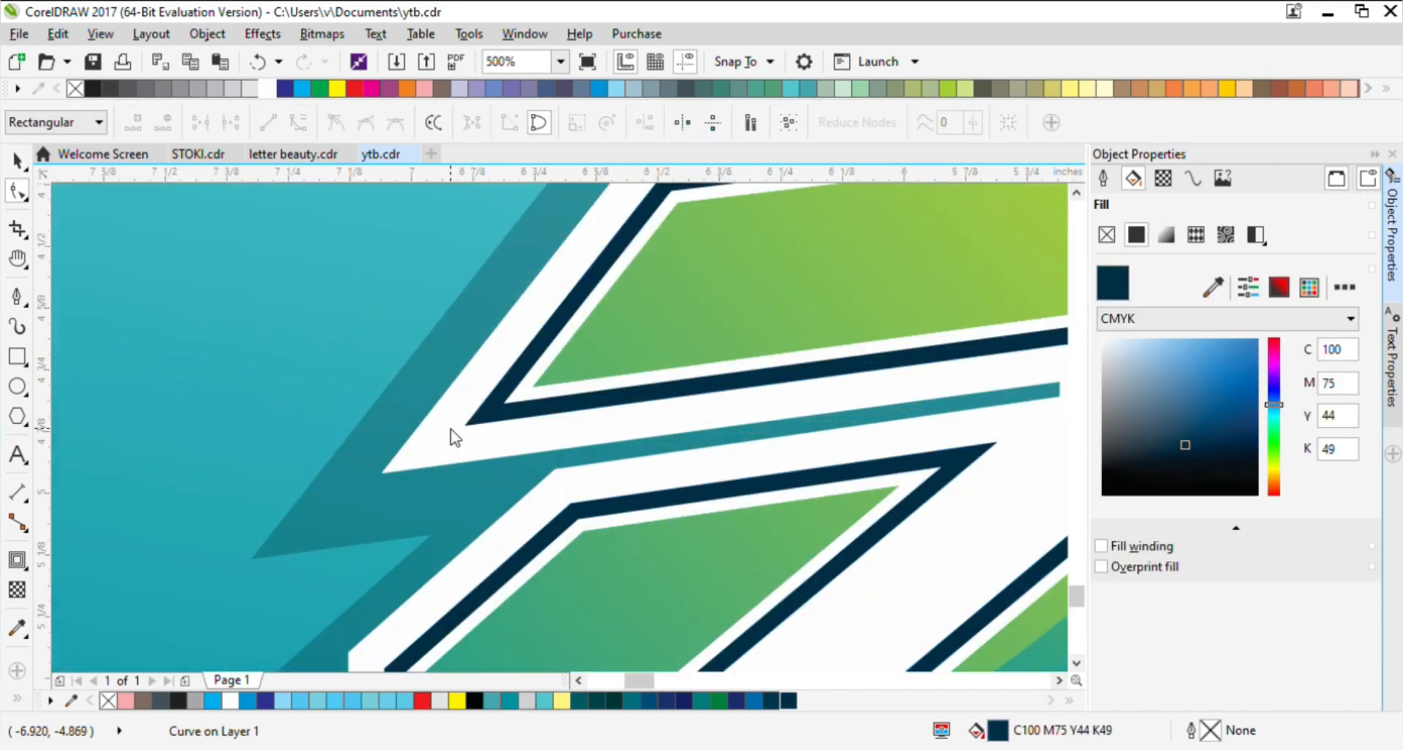
click(451, 429)
key(space)
click(16, 296)
click(514, 535)
click(558, 466)
click(610, 413)
scroll(618, 446, down, 1)
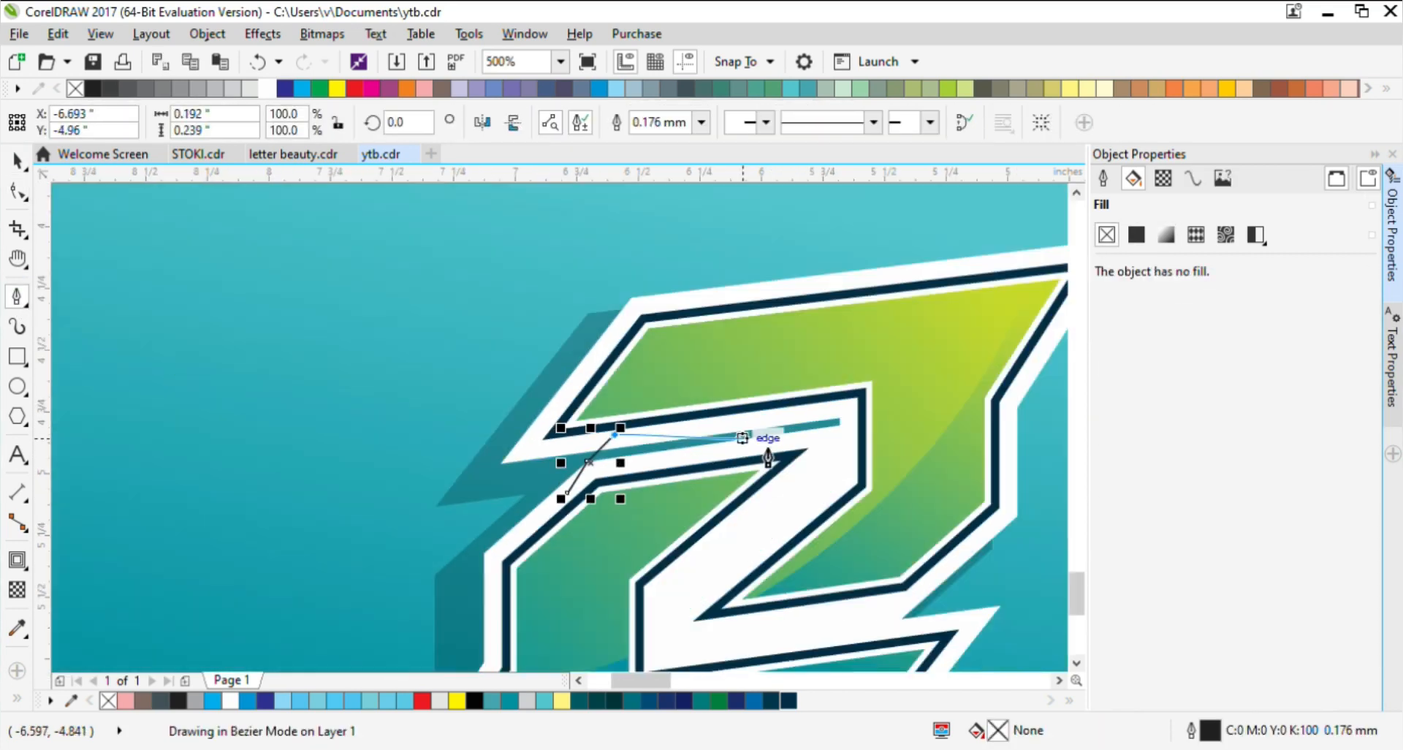
scroll(845, 410, up, 2)
click(845, 409)
scroll(866, 489, down, 1)
click(849, 503)
click(349, 570)
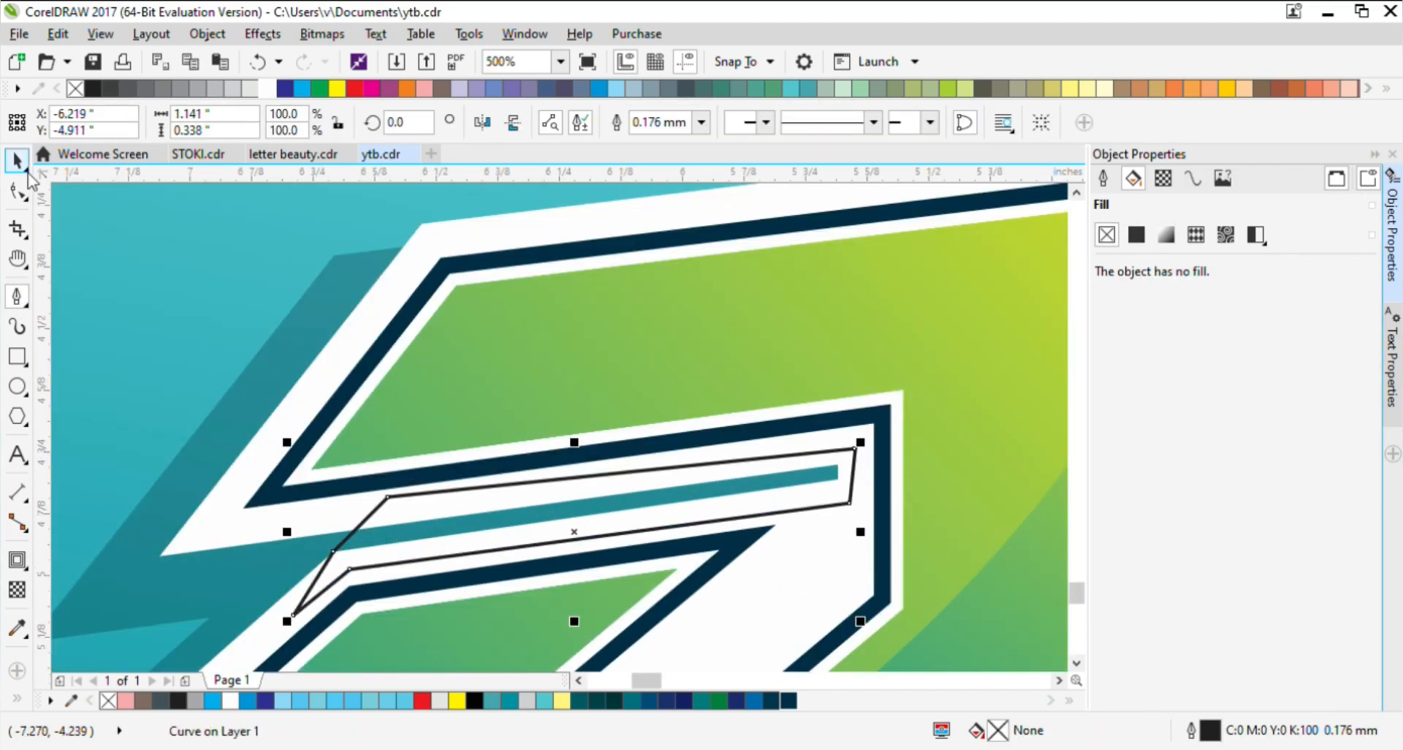
Step: Weld the drawn polygon to the Z's white outline shape
click(22, 164)
shift+click(213, 532)
click(591, 126)
scroll(618, 399, down, 3)
click(756, 625)
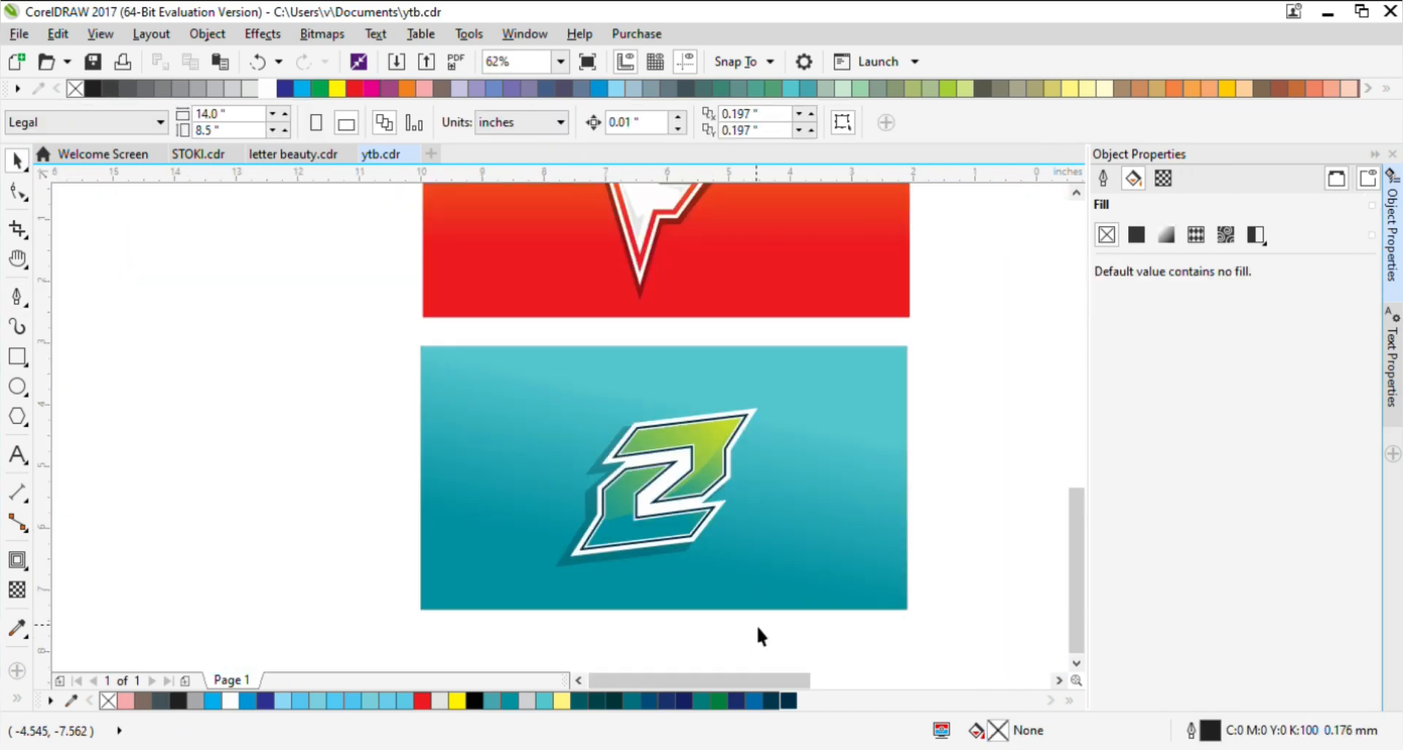
Step: Draw a circle about 3.17 inches in diameter and position it over the Z's upper part
scroll(656, 612, up, 1)
scroll(835, 499, down, 1)
scroll(801, 407, up, 1)
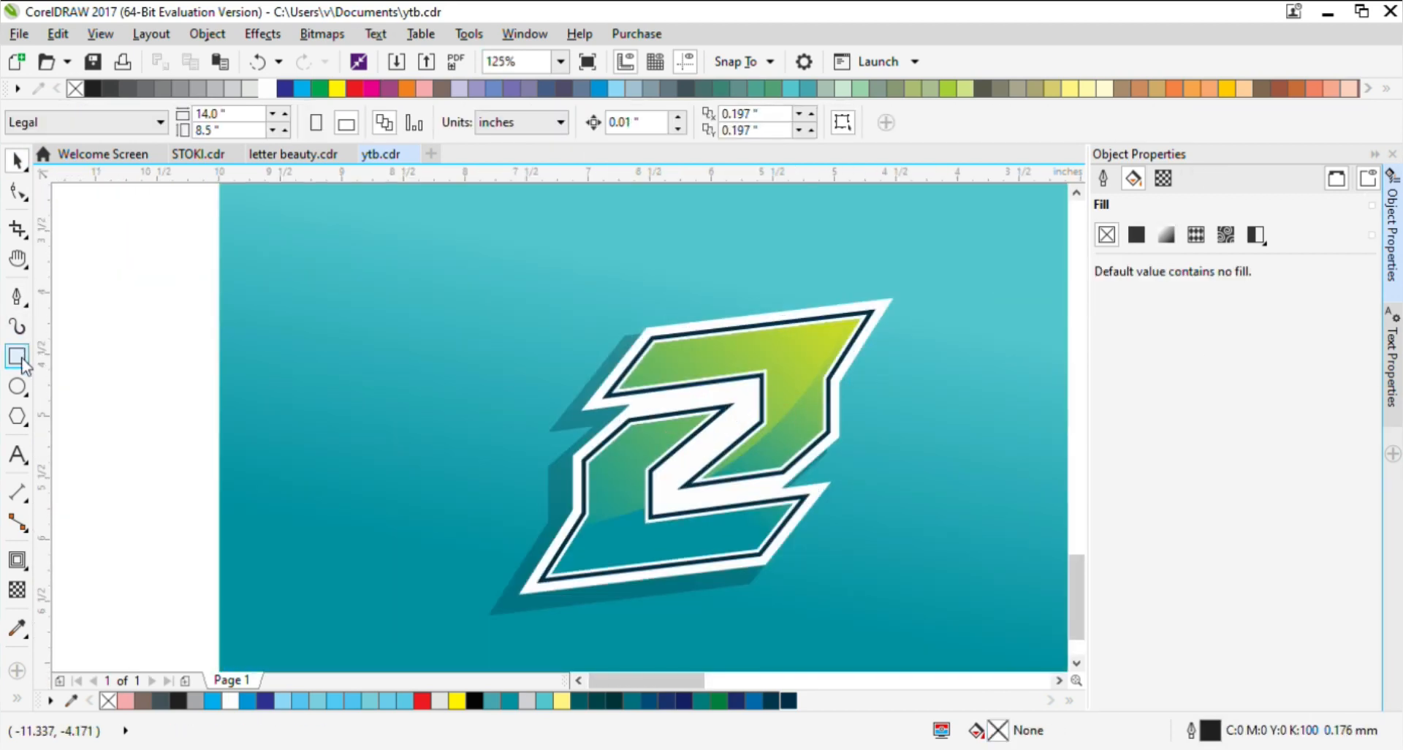
click(18, 386)
drag(839, 384, 979, 583)
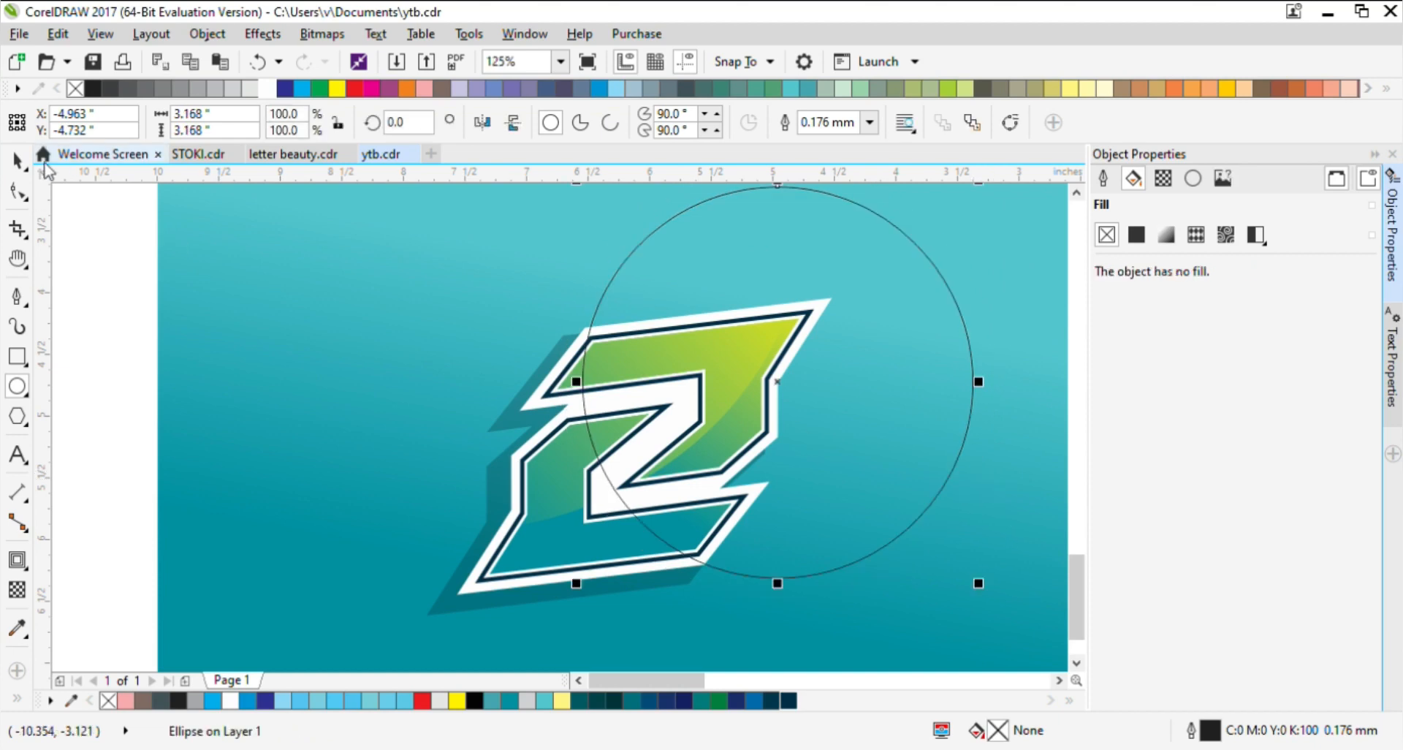
drag(687, 373, 890, 415)
drag(858, 340, 858, 340)
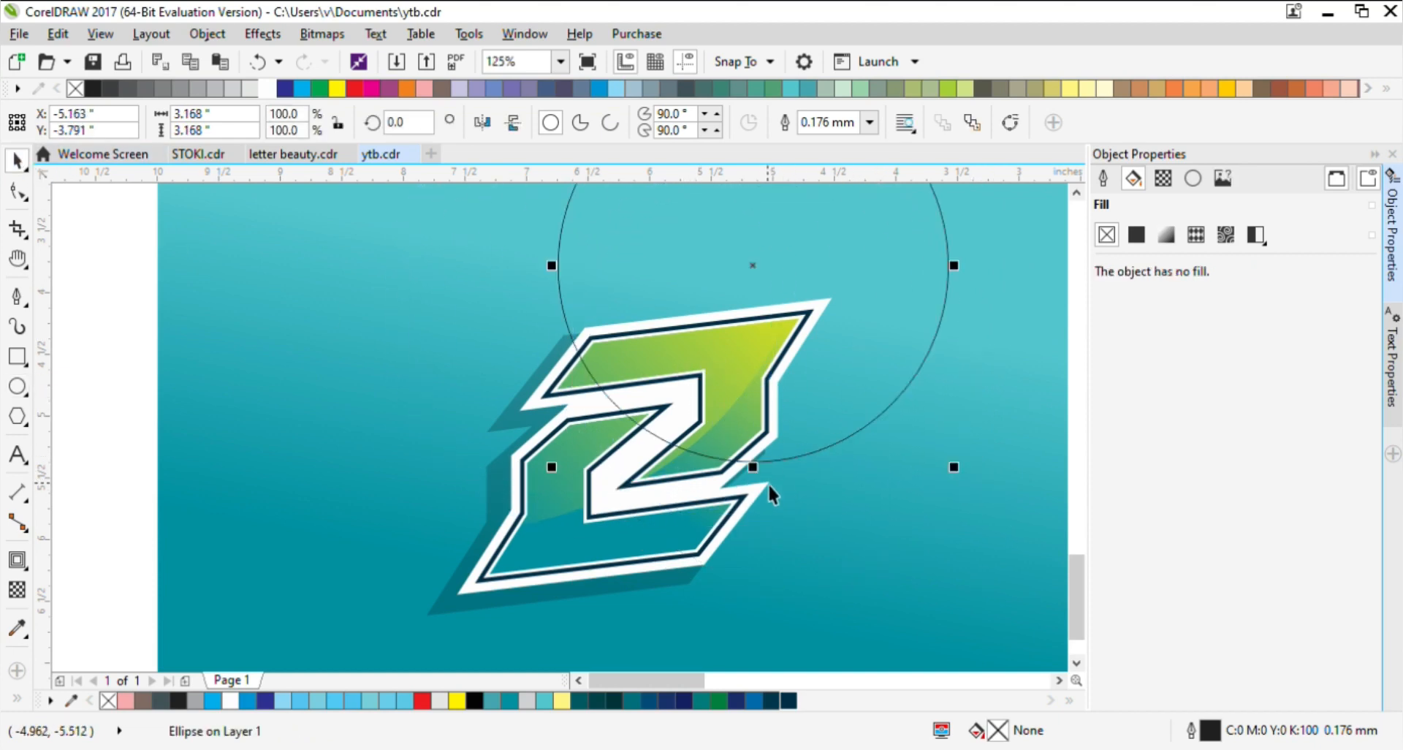
Step: Intersect the circle with the Z's white outline shape and delete the circle
shift+click(762, 485)
click(650, 123)
drag(829, 279, 755, 419)
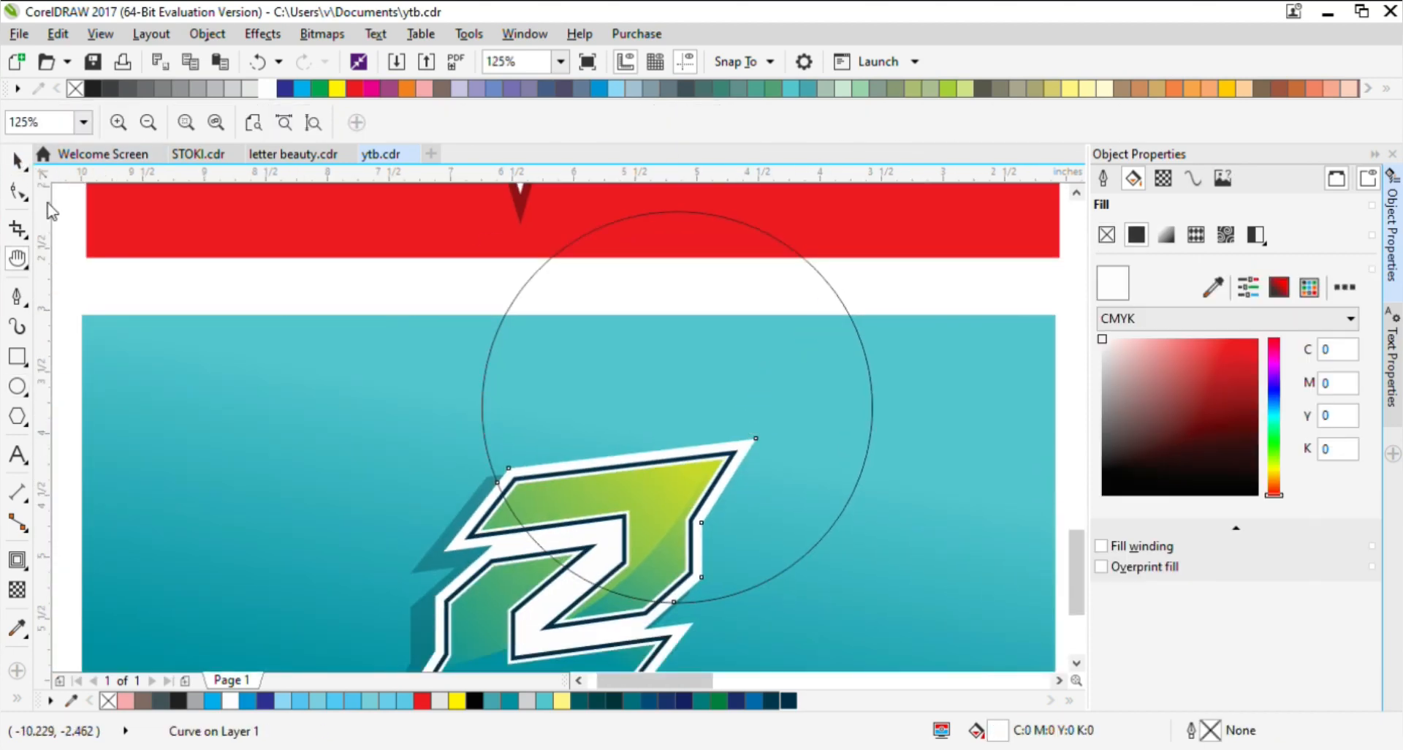
click(18, 160)
click(571, 295)
click(799, 253)
key(Delete)
Step: Fill the intersected outline piece with a linear gradient from light gray near the Z's diagonal to white near its upper-right tip
drag(727, 472, 805, 371)
click(806, 371)
scroll(758, 418, up, 1)
key(g)
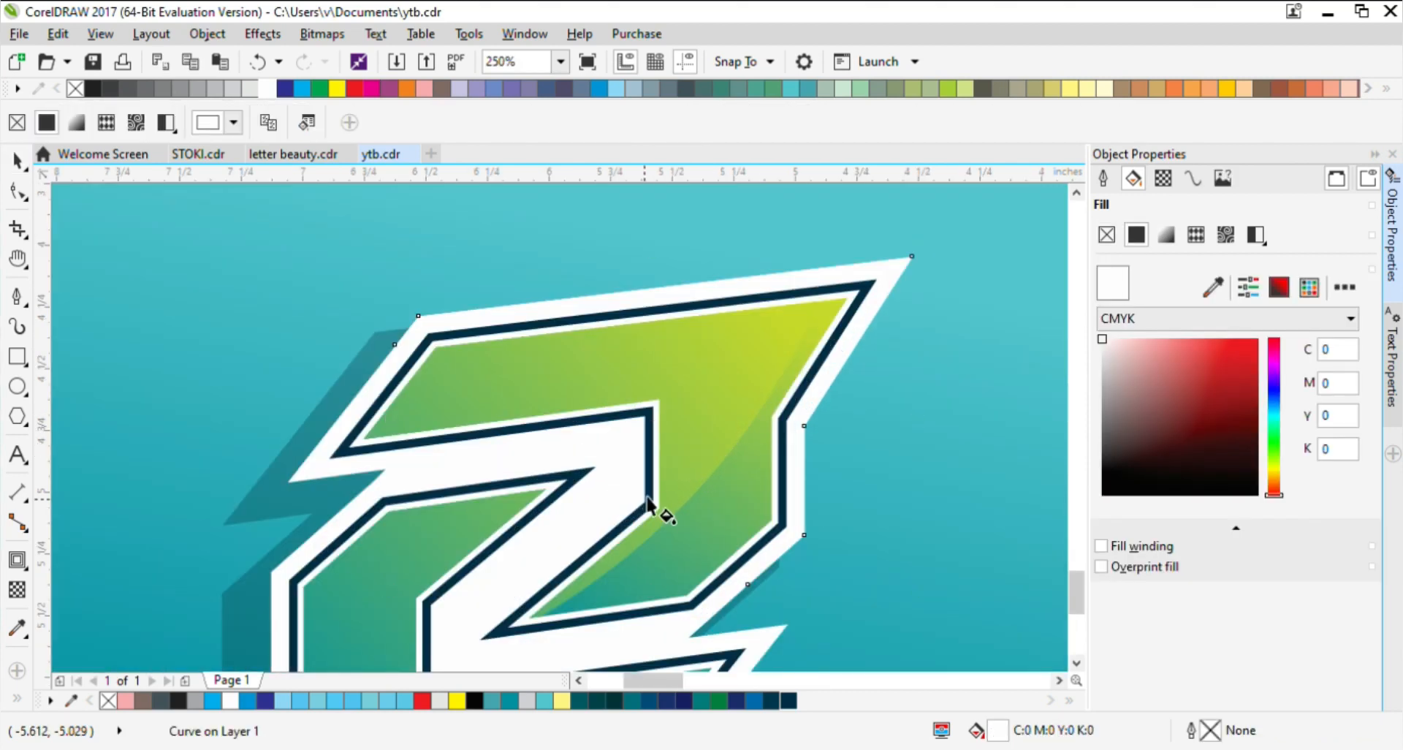
drag(644, 500, 830, 243)
click(233, 89)
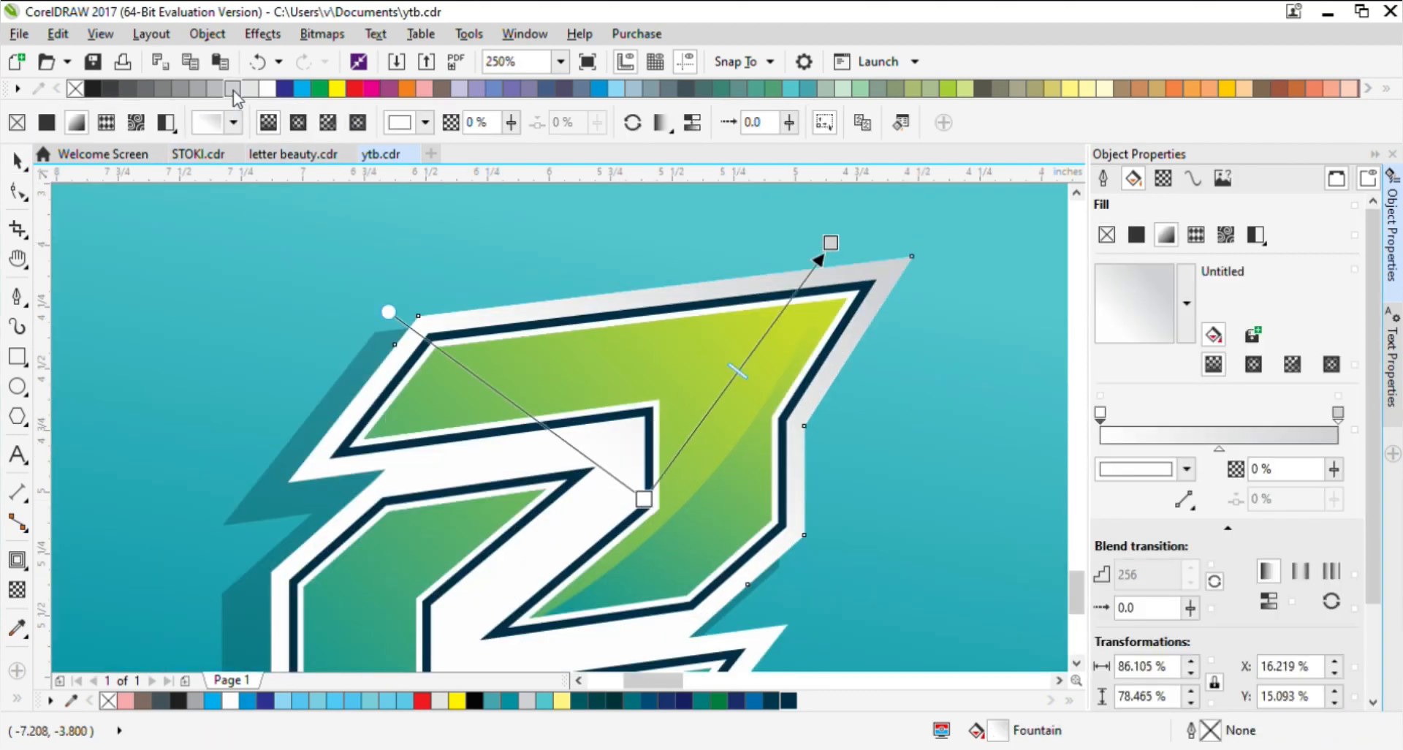
click(233, 90)
click(267, 89)
scroll(623, 505, down, 3)
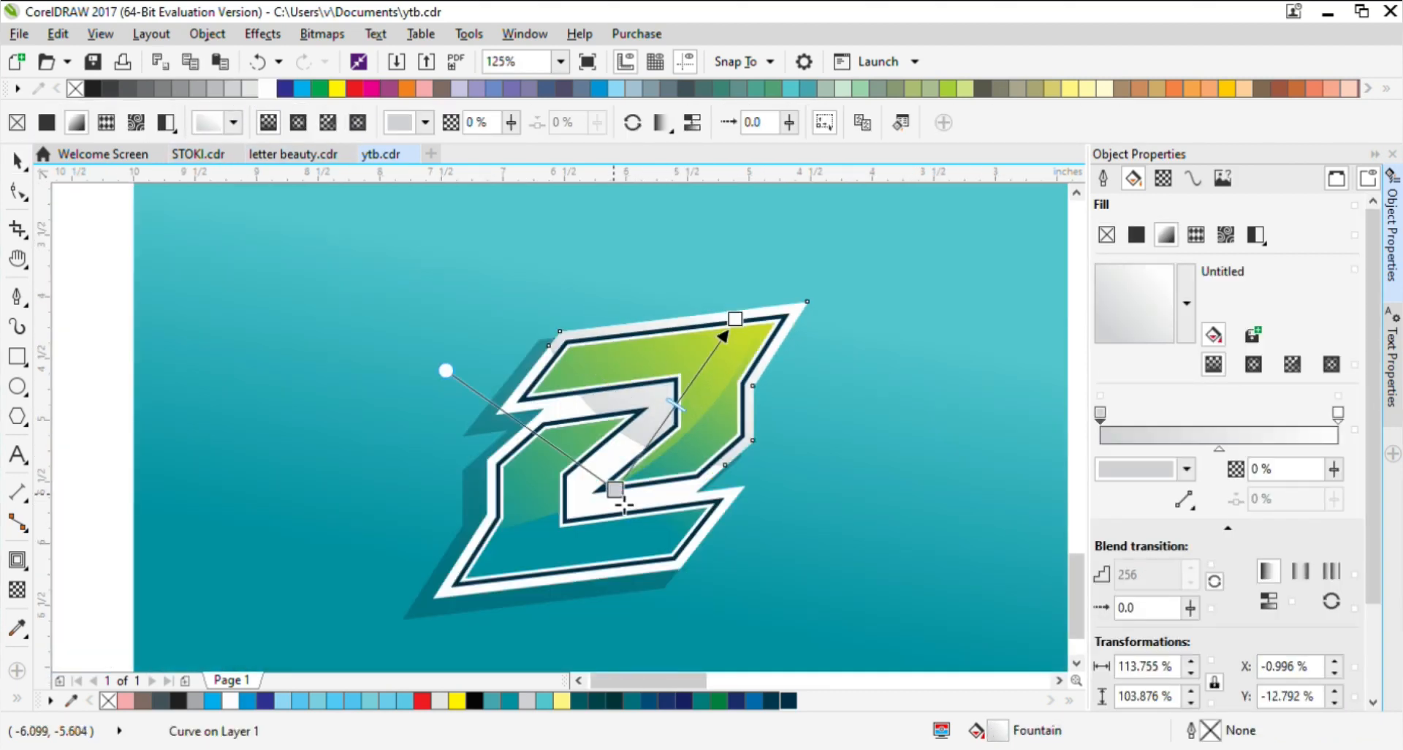
scroll(753, 329, down, 3)
click(510, 366)
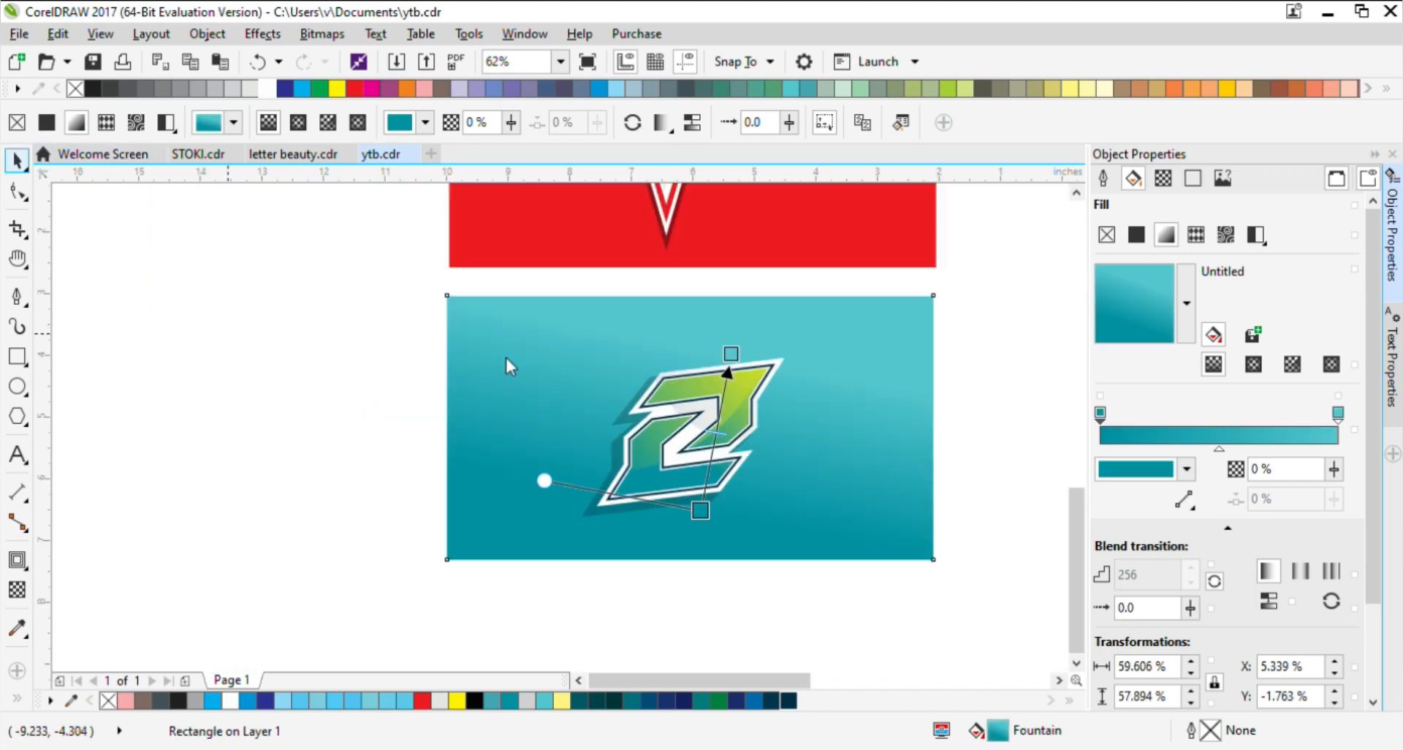
click(329, 307)
Step: Redirect the outline piece's gradient so light gray starts at the Z's upper-right tip and white ends at the inner diagonal
scroll(694, 453, down, 1)
scroll(731, 438, up, 2)
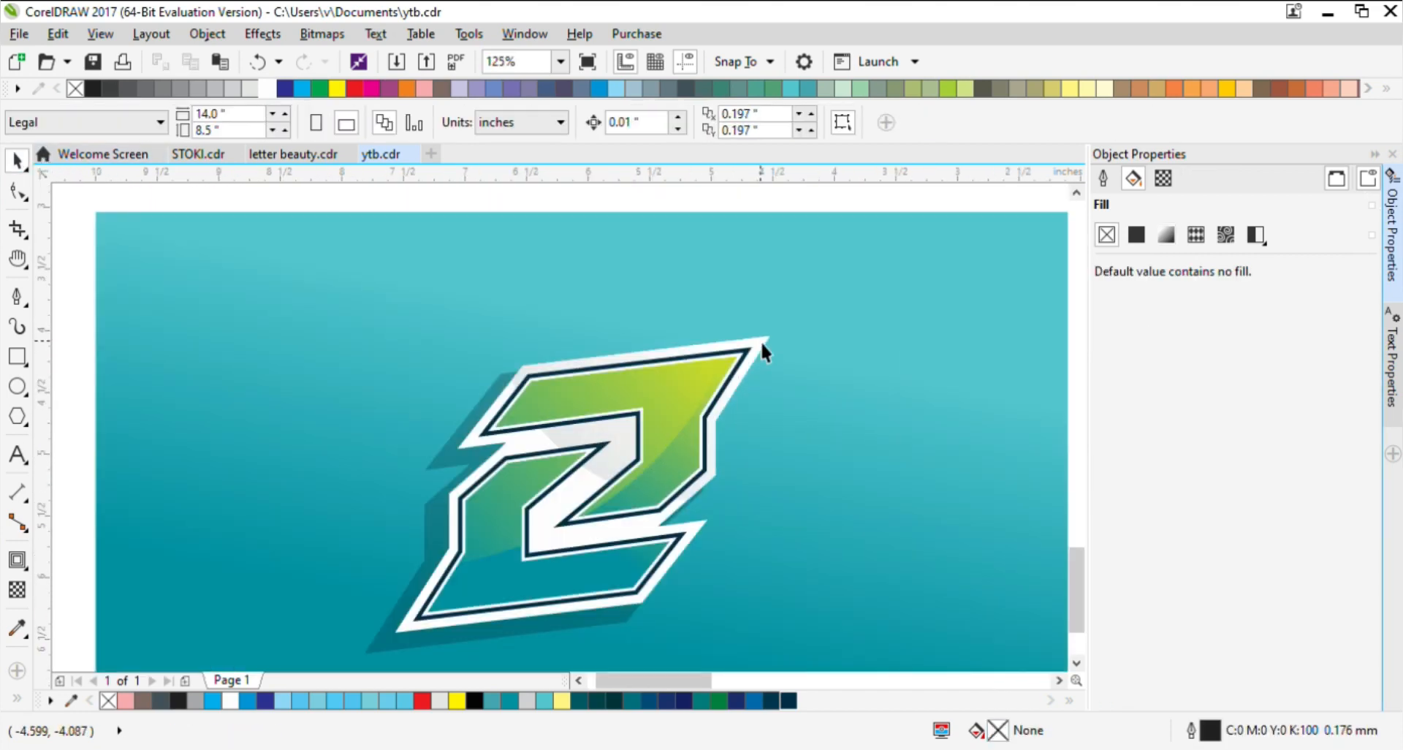
click(761, 341)
key(g)
drag(752, 330, 647, 453)
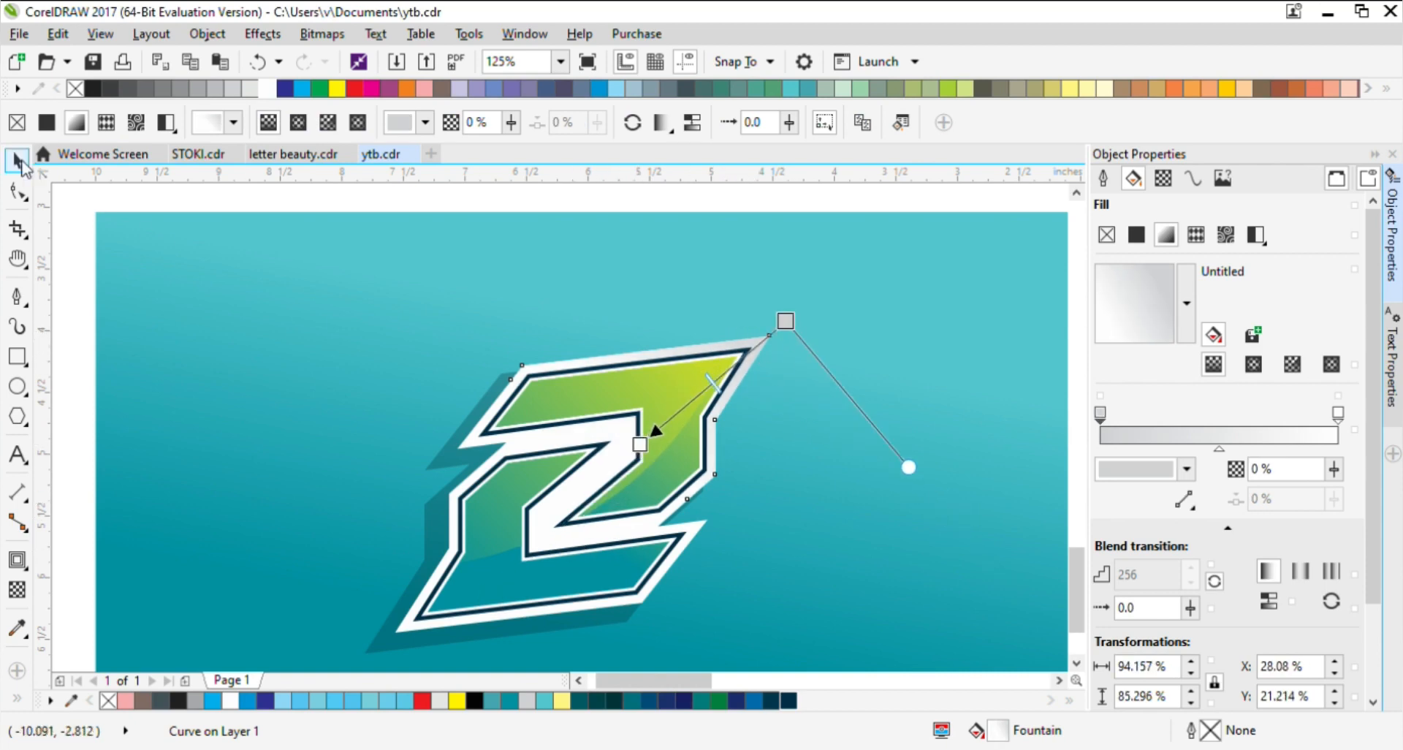
click(18, 161)
scroll(698, 427, down, 1)
click(855, 482)
click(992, 522)
Step: Examine the G, F and Z logos together and up close one after another
scroll(925, 539, down, 2)
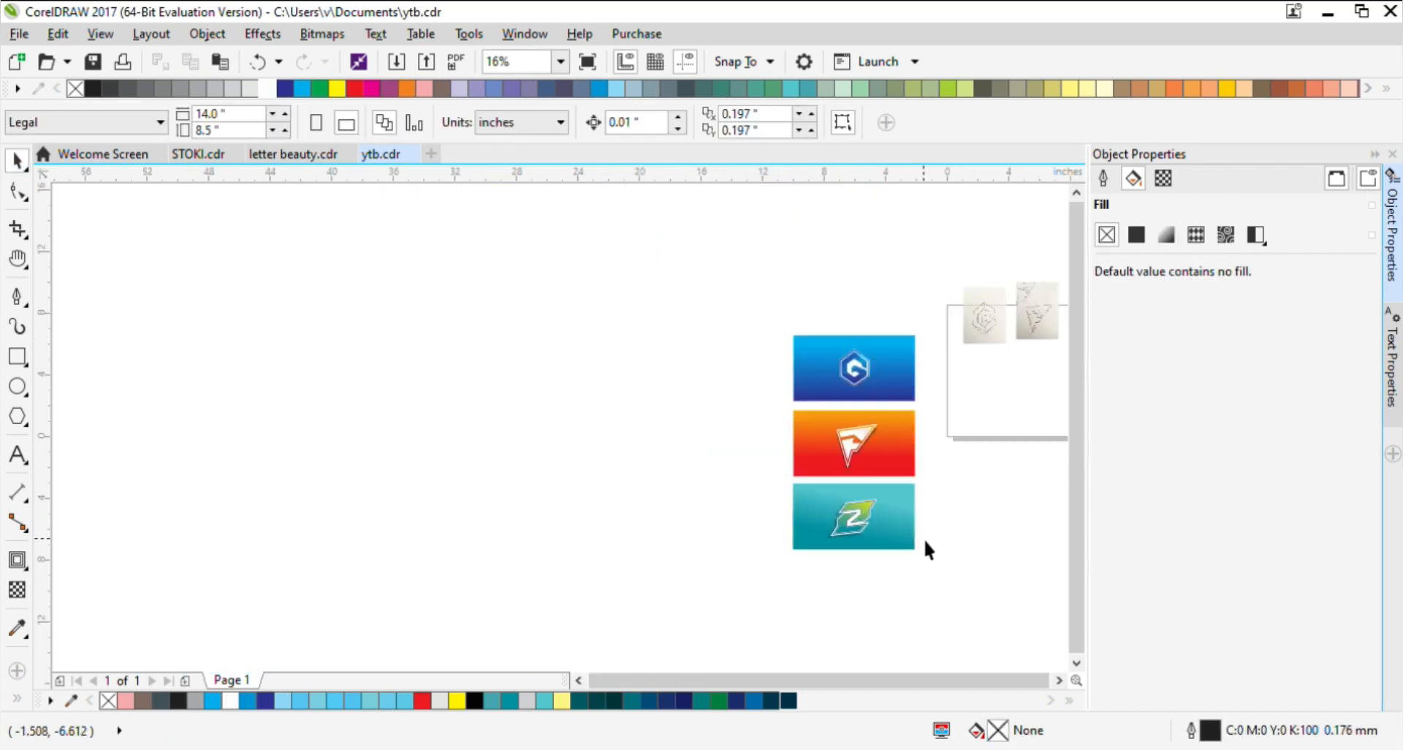
scroll(915, 511, up, 2)
key(z)
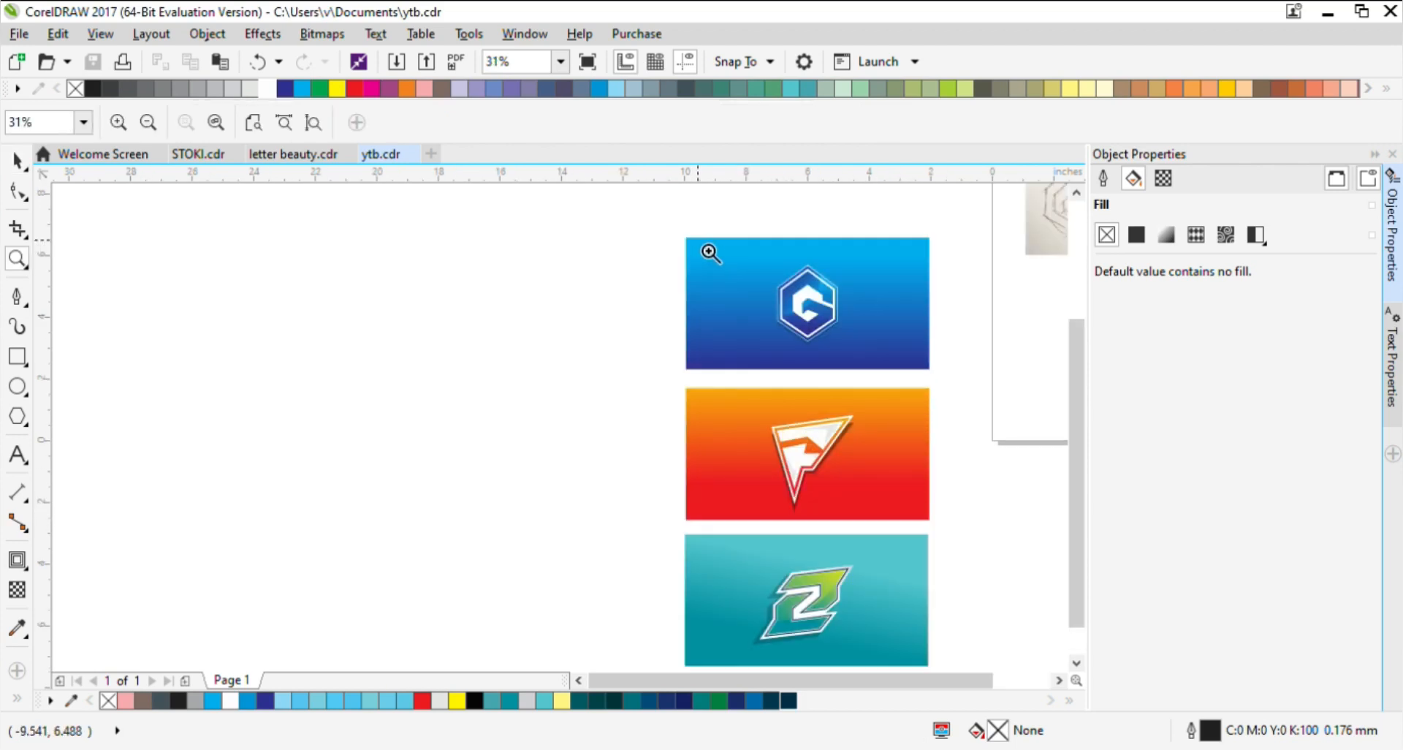
drag(934, 386, 934, 380)
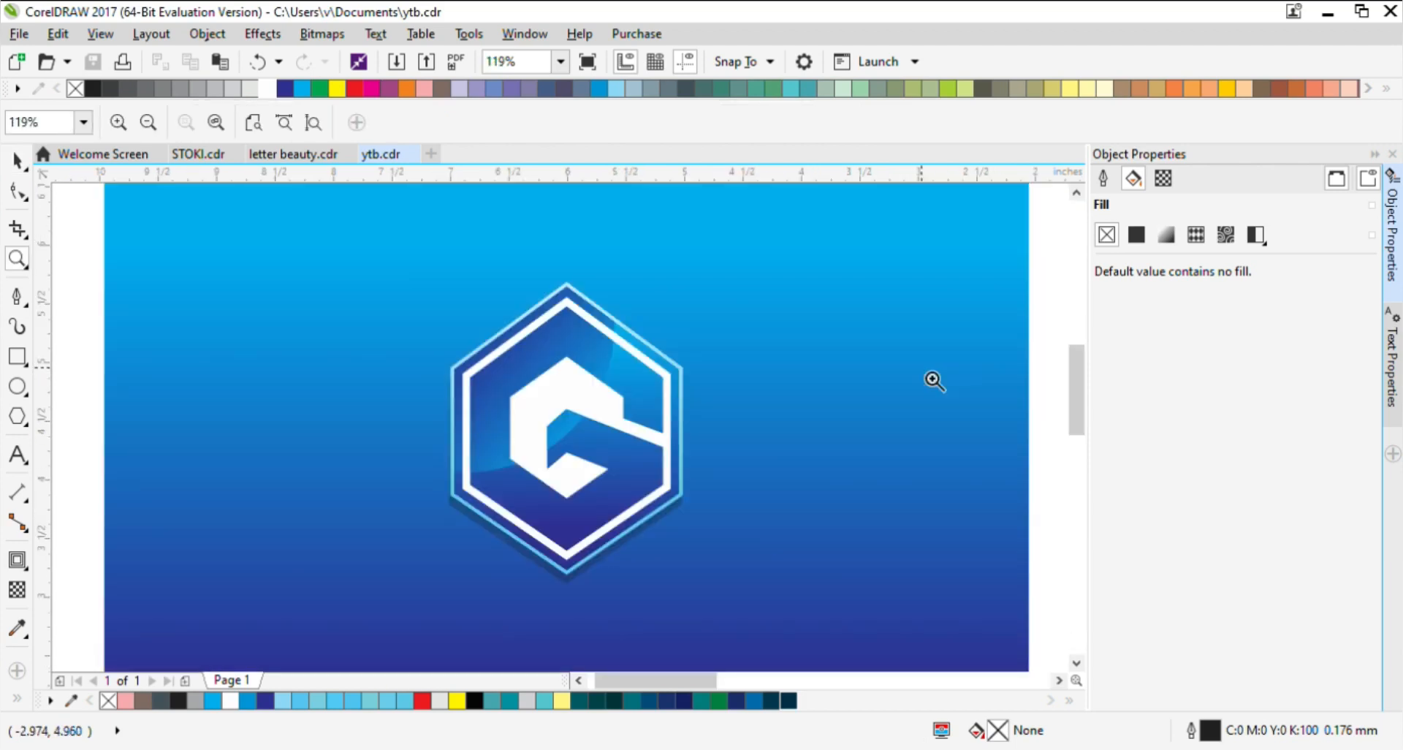
scroll(611, 461, down, 4)
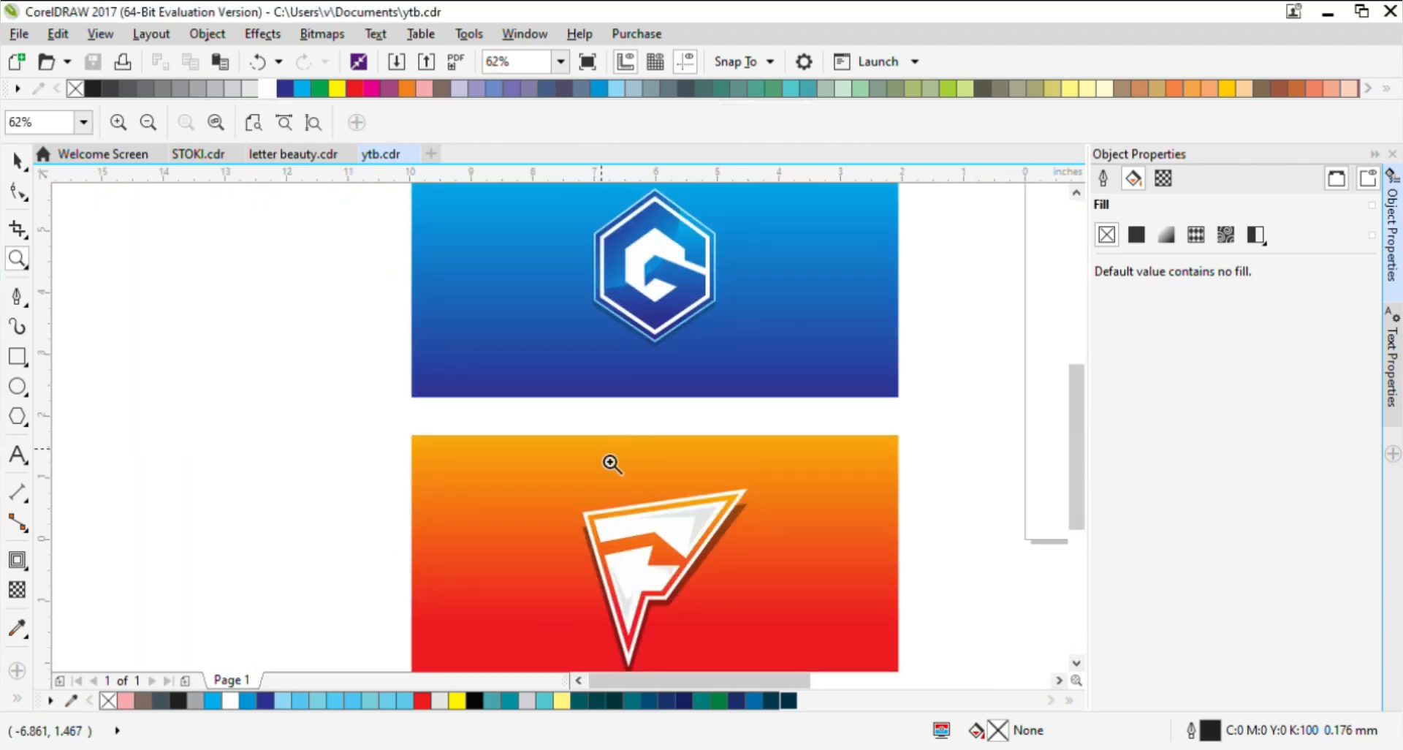
drag(703, 559, 707, 558)
scroll(708, 558, up, 1)
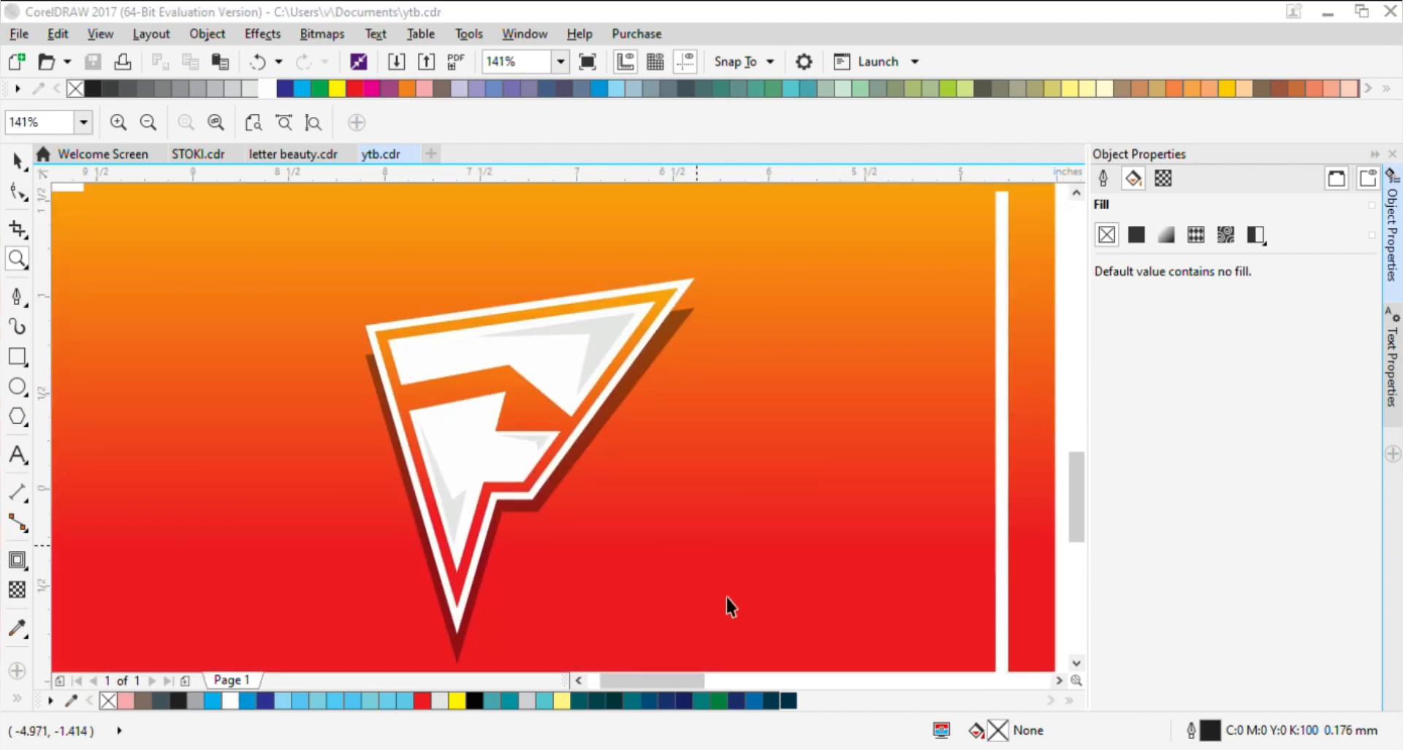
scroll(730, 605, down, 4)
scroll(617, 429, up, 1)
drag(477, 402, 705, 532)
scroll(871, 602, up, 1)
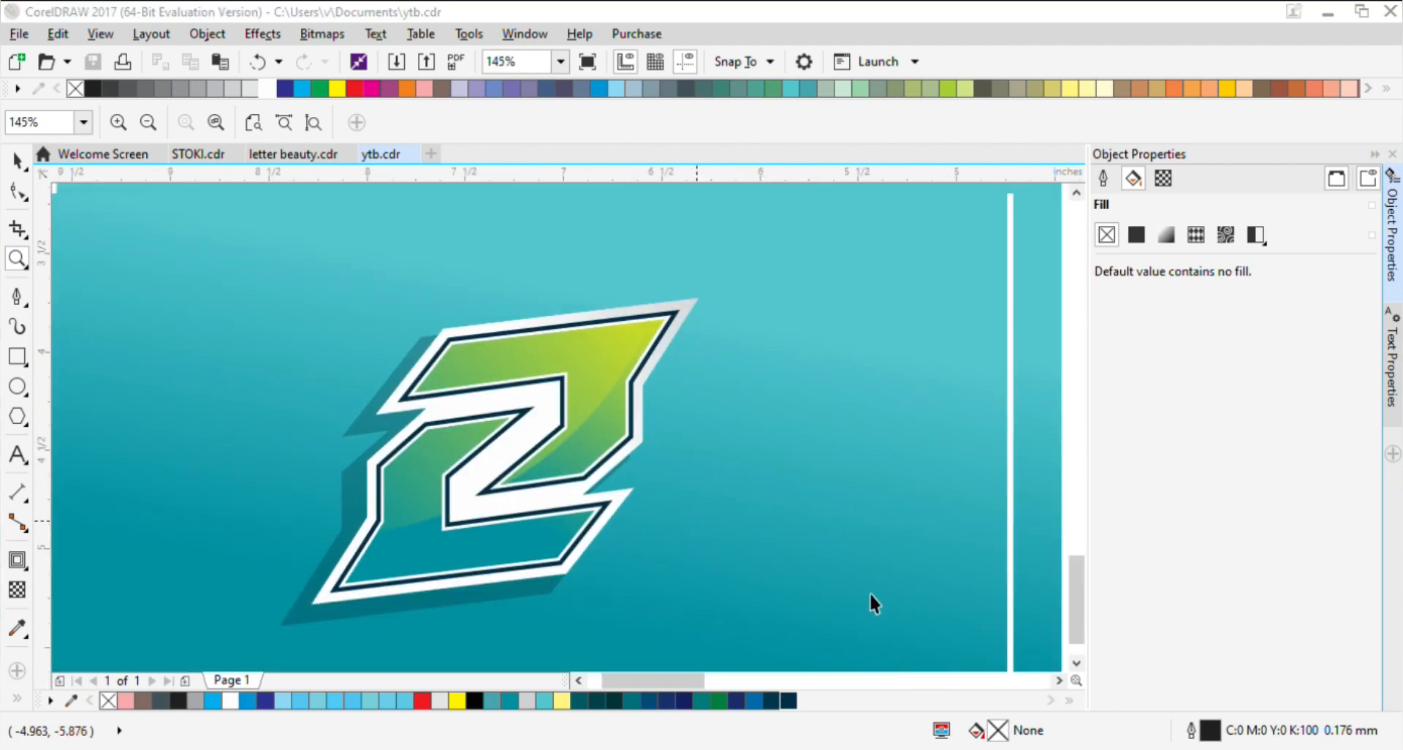